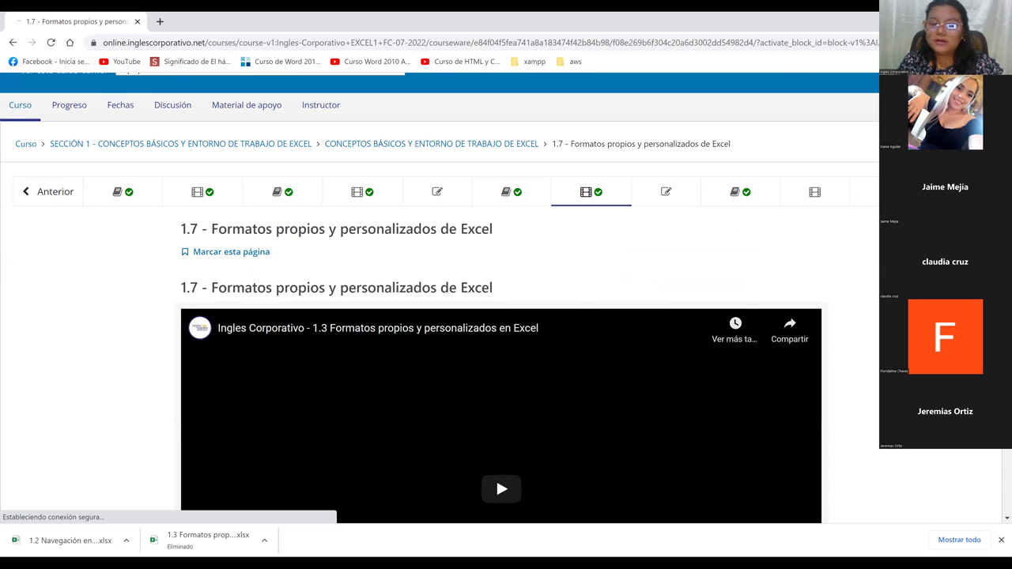
# Play the lesson video "1.3 Formatos propios y personalizados en Excel" in full screen
pyautogui.scroll(-3, 426, 377)
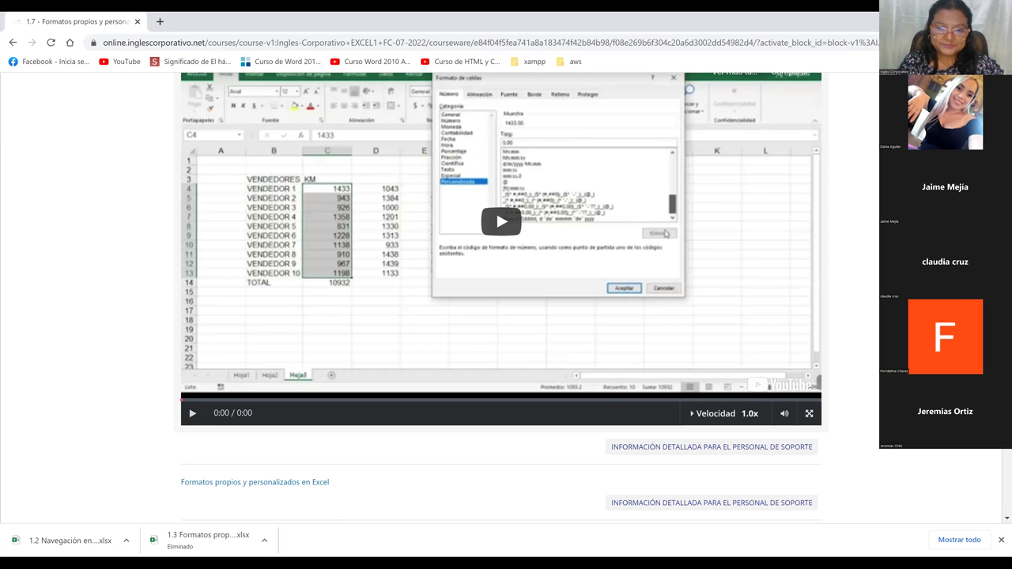
pyautogui.scroll(1, 195, 480)
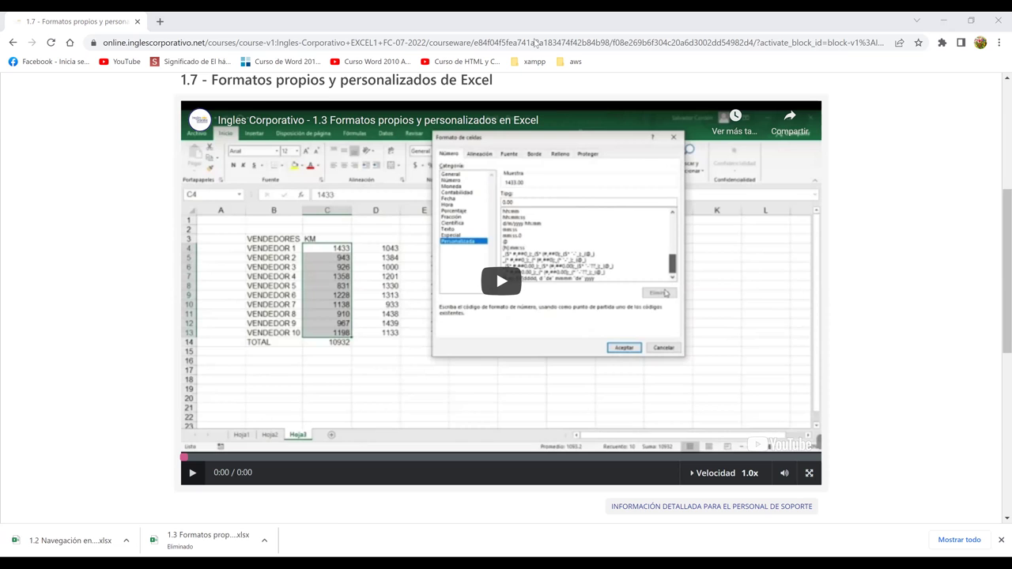
pyautogui.press('k')
pyautogui.press('f')
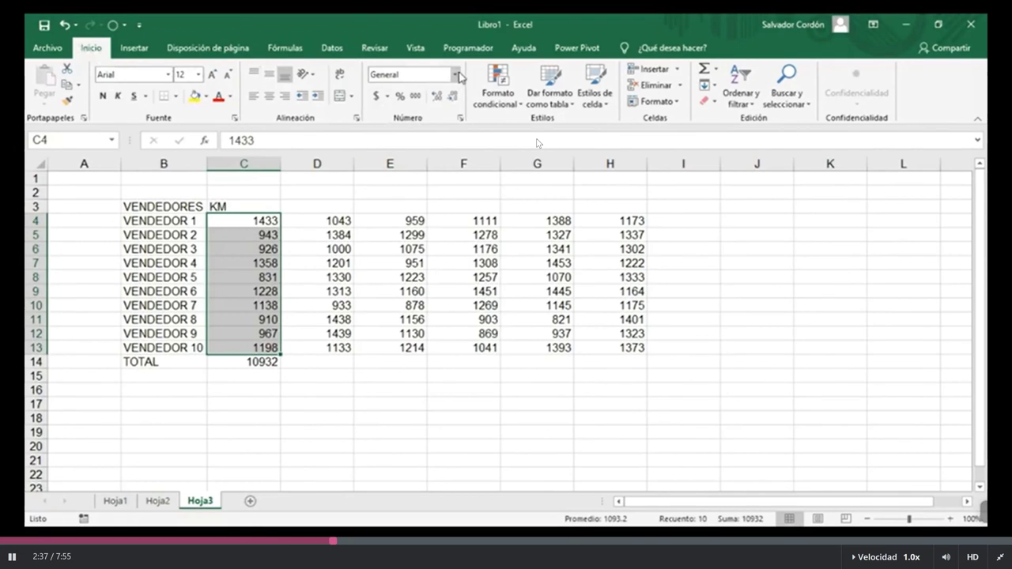
# Open the full number format settings for cells C4:C13 and choose the Personalizada category
pyautogui.moveTo(720, 118)
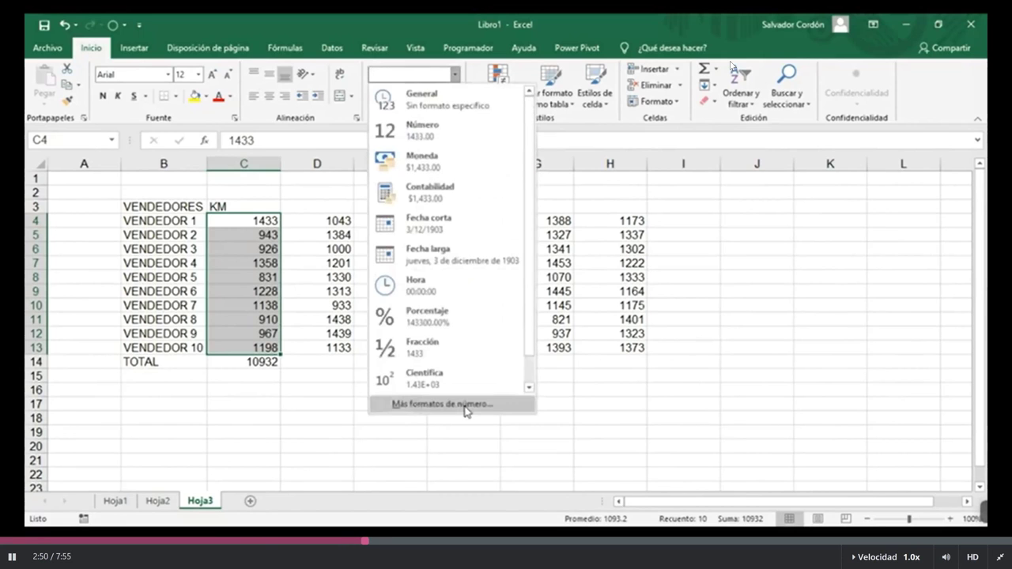
pyautogui.moveTo(481, 192); pyautogui.dragTo(499, 56)
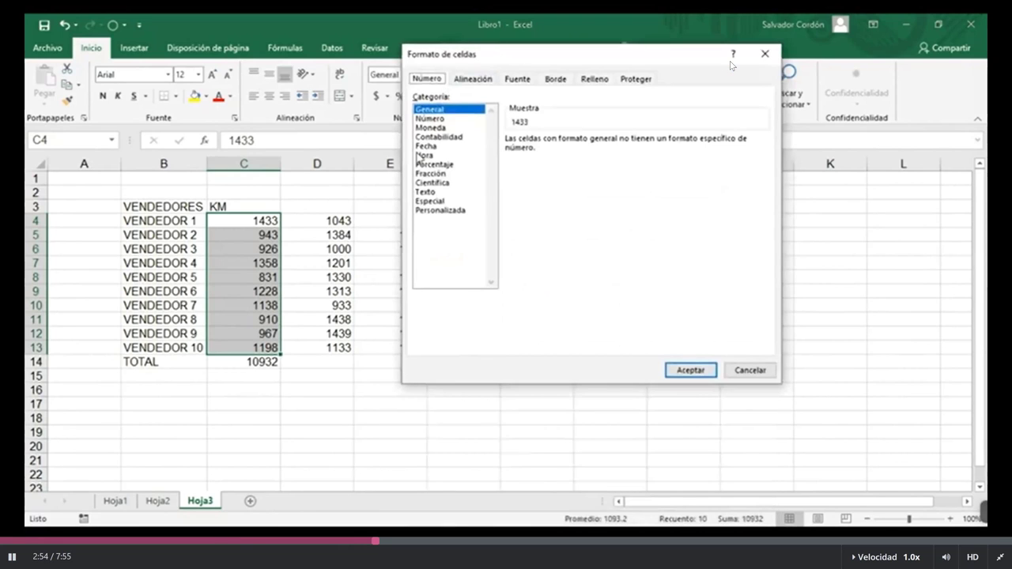
pyautogui.click(432, 211)
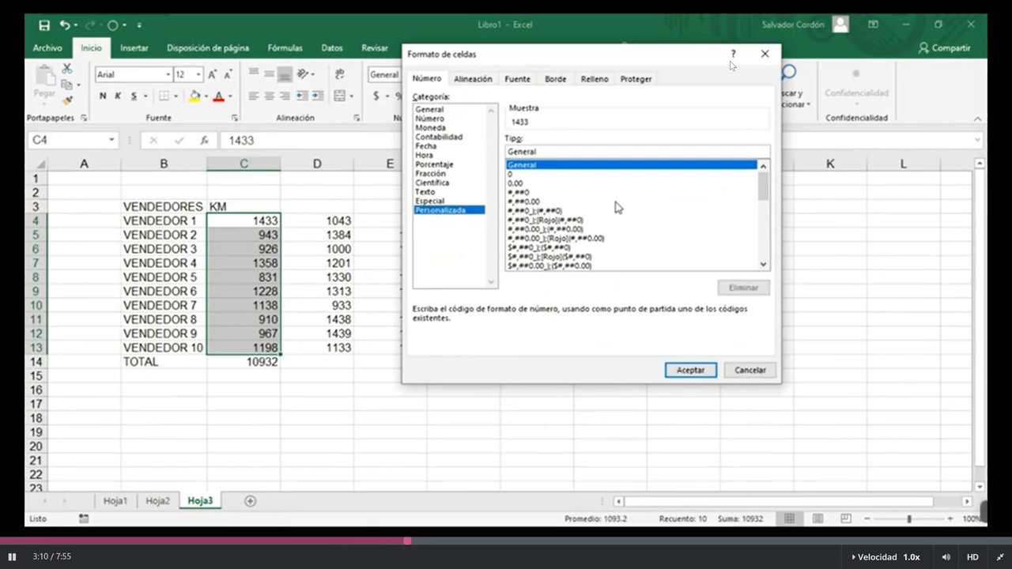
# Preview the custom format codes 0, 0.00 and #,##0 on the sample value and settle on 0.00
pyautogui.press('Down')
pyautogui.press('Down')
pyautogui.moveTo(755, 187); pyautogui.dragTo(632, 194)
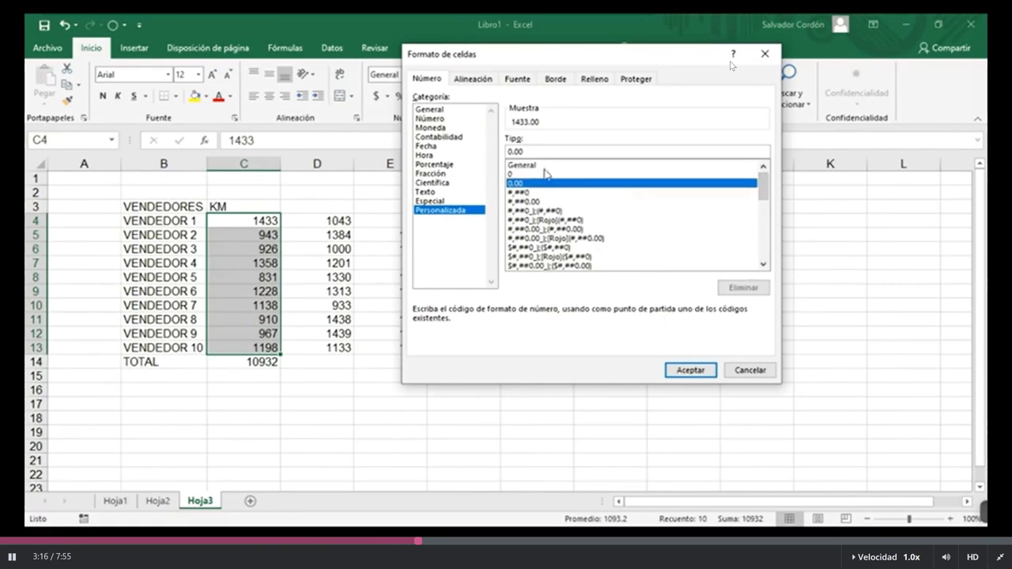
pyautogui.click(514, 174)
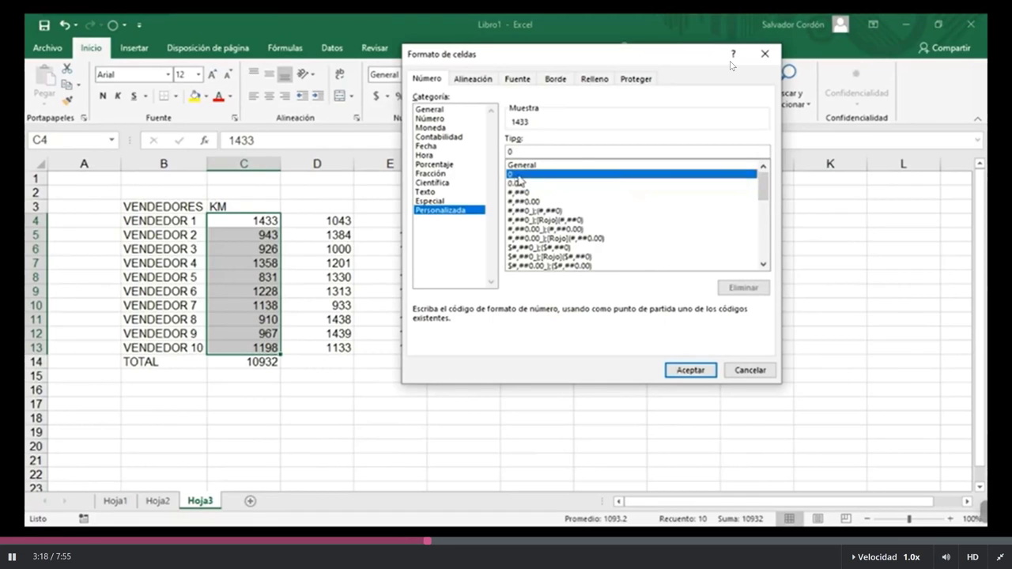
pyautogui.click(515, 182)
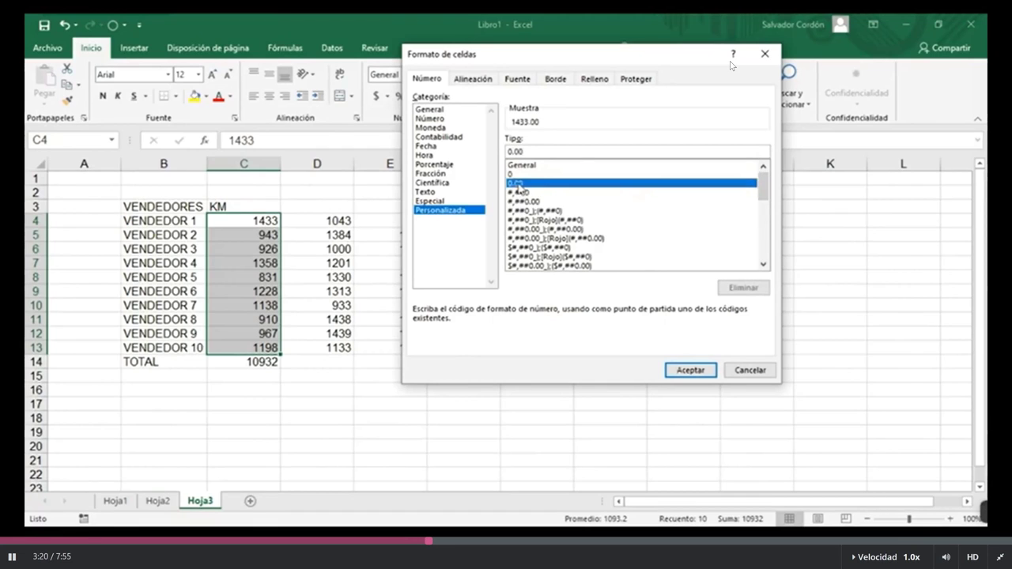
pyautogui.click(519, 192)
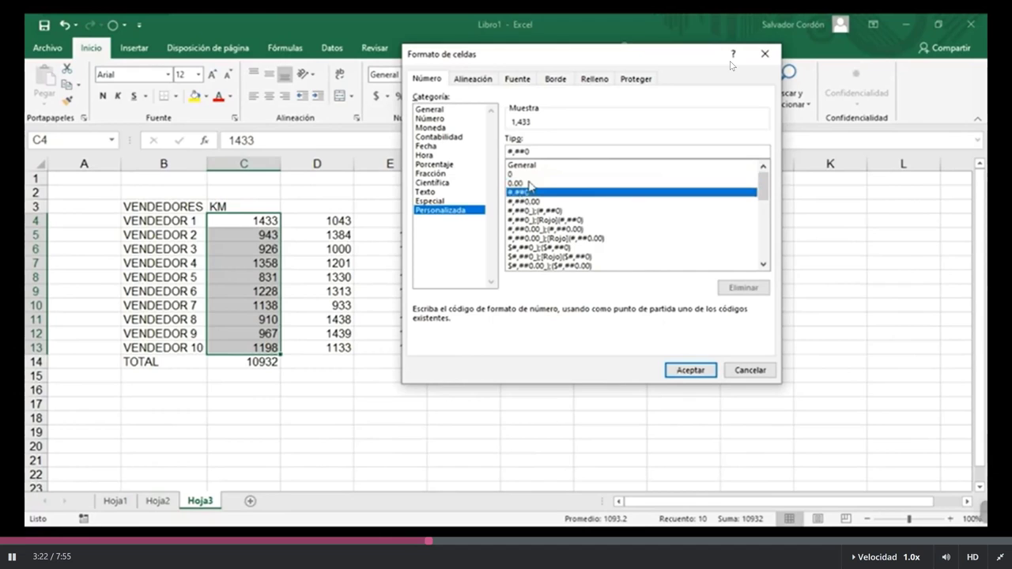
pyautogui.click(526, 183)
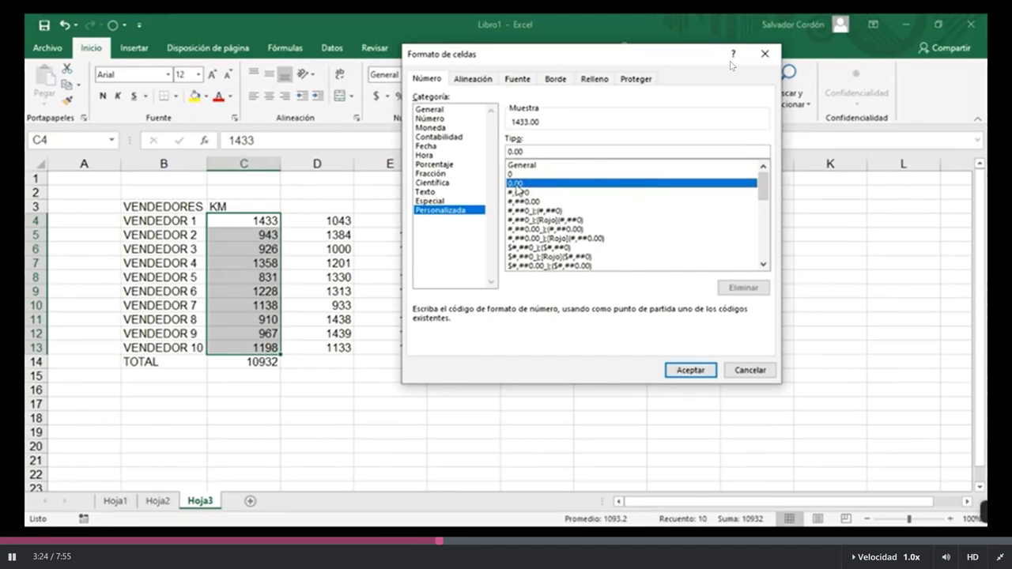
# Extend the code to 0.00 "Km" and apply this custom format to C4:C13
pyautogui.click(525, 150)
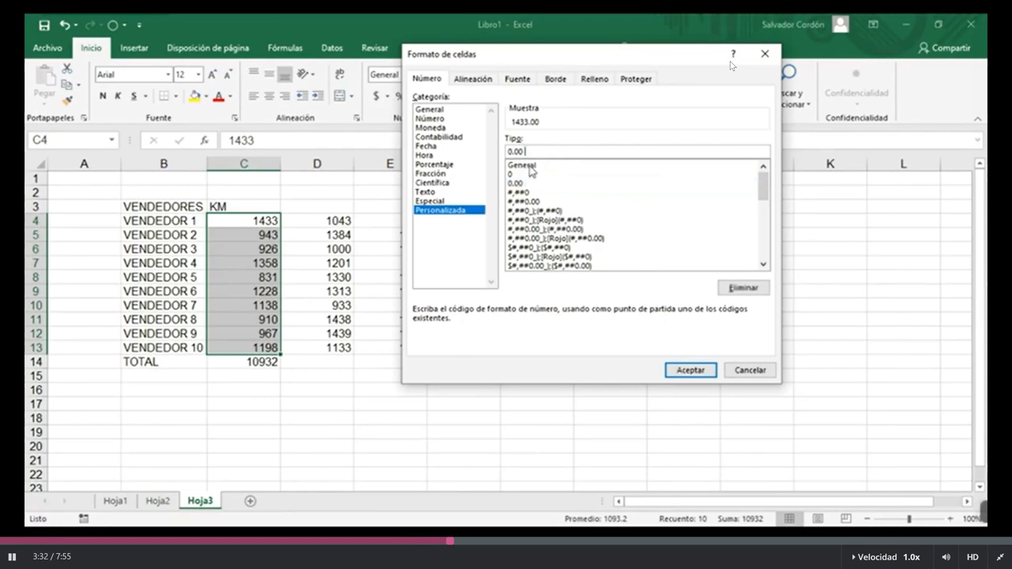
pyautogui.write('"Km"')
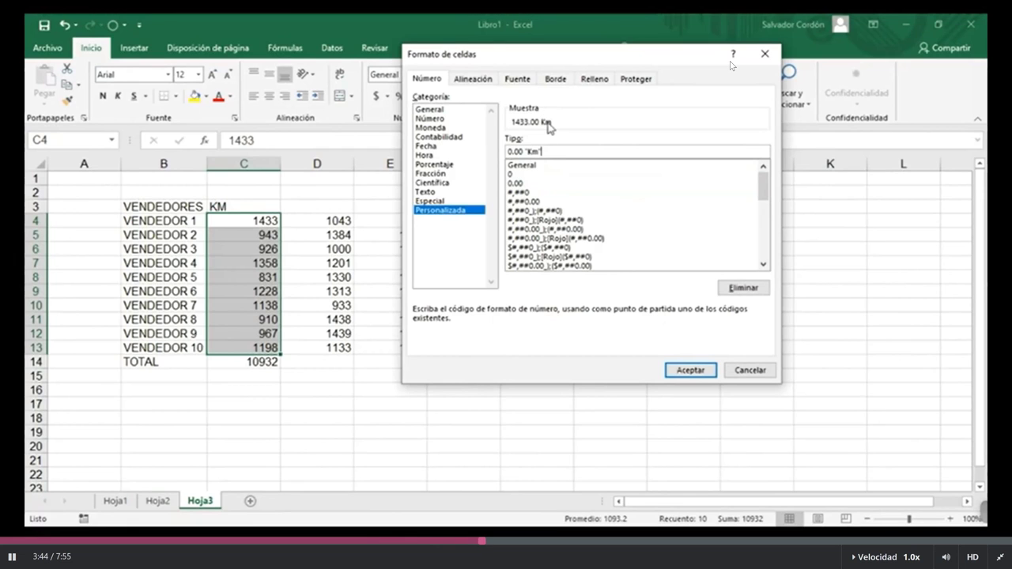
pyautogui.click(694, 373)
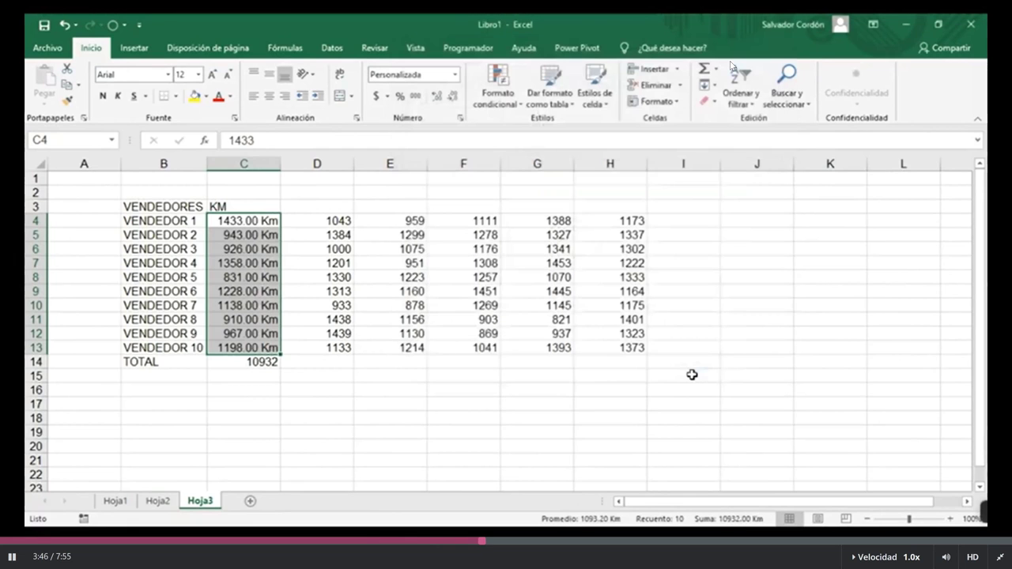
# Select the kilometre values in C4:C13 and widen column C
pyautogui.click(317, 417)
pyautogui.moveTo(250, 229); pyautogui.dragTo(251, 348)
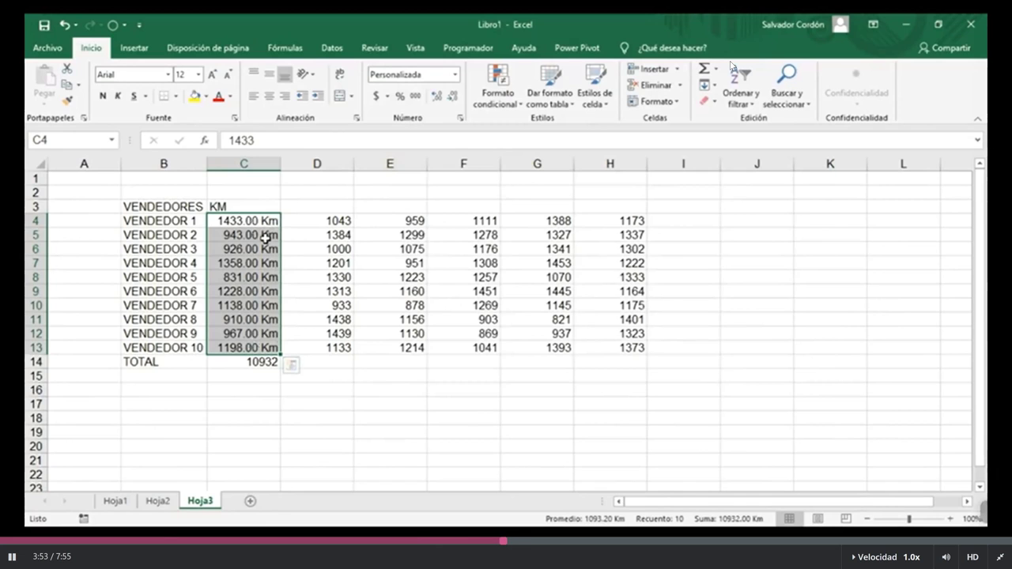
pyautogui.moveTo(282, 164); pyautogui.dragTo(312, 164)
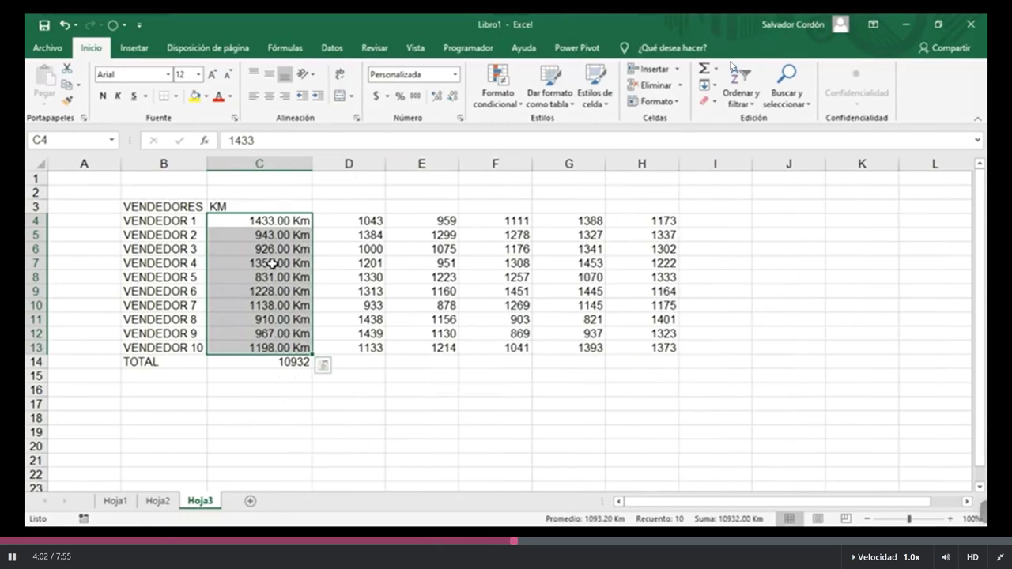
# Clear the total in C14 and re-create it with AutoSum as =SUMA(C4:C13)
pyautogui.click(276, 362)
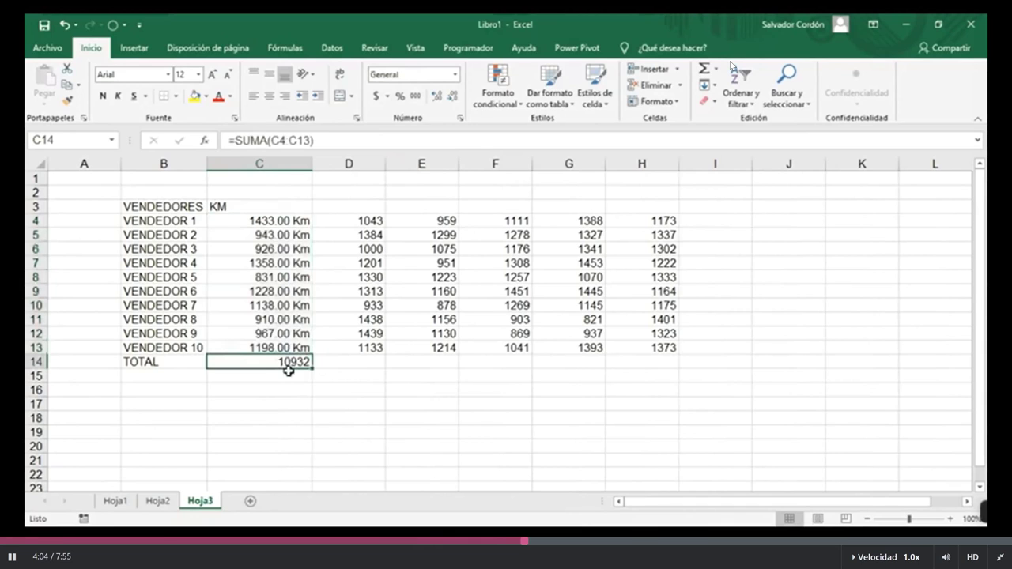
pyautogui.press('Delete')
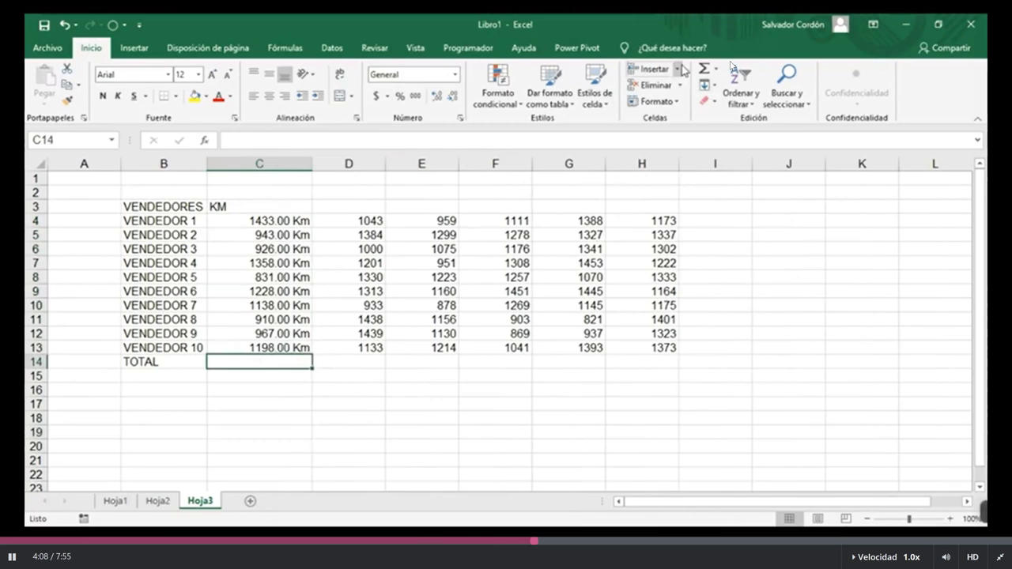
pyautogui.click(703, 69)
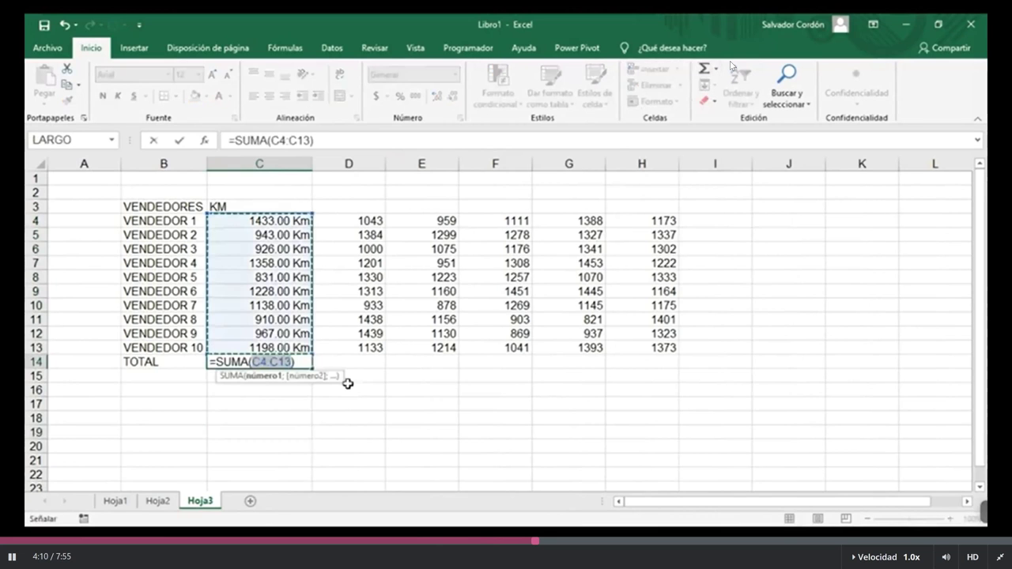
pyautogui.press('Return')
pyautogui.press('Up')
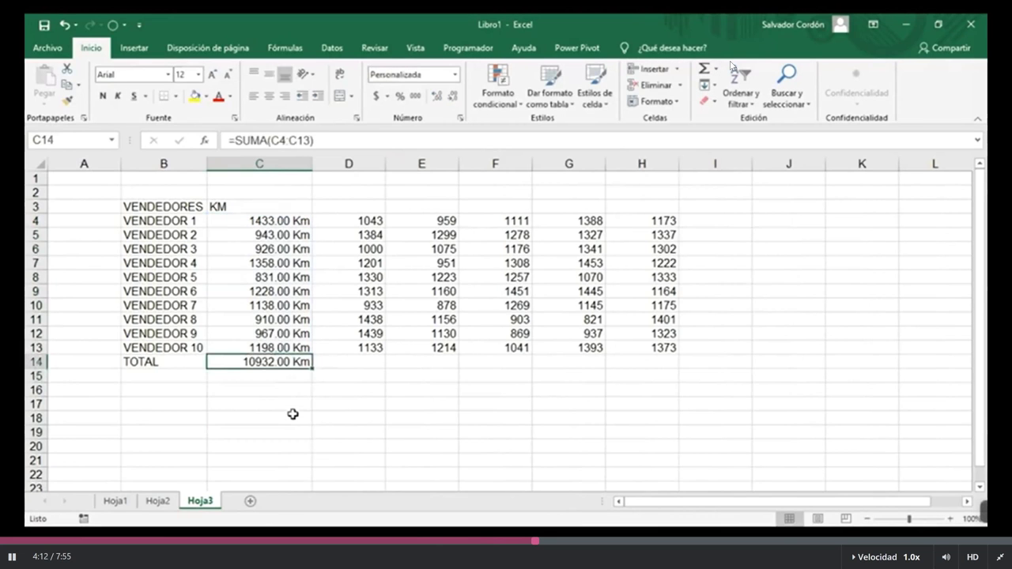
pyautogui.moveTo(296, 224); pyautogui.dragTo(283, 350)
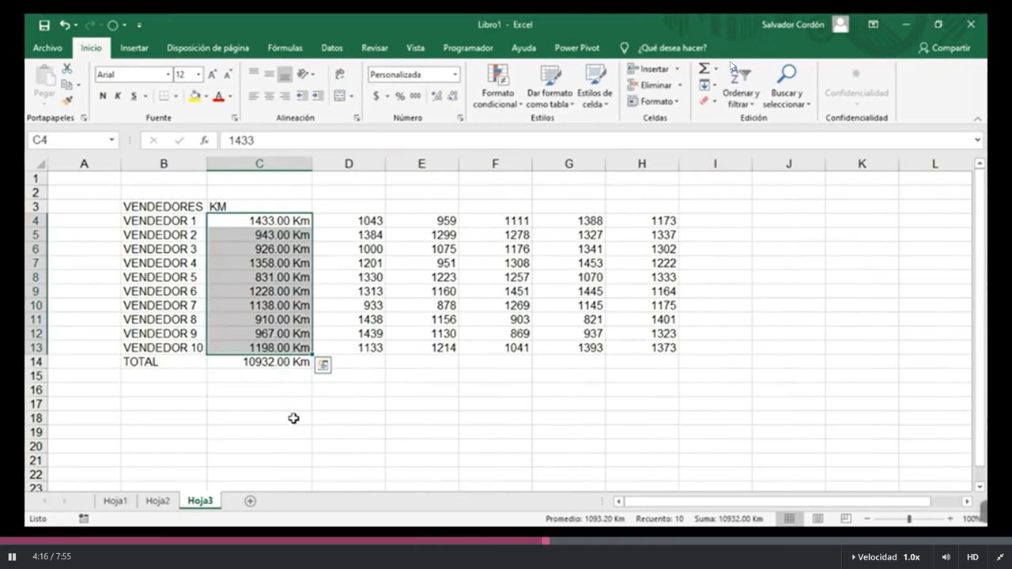
pyautogui.click(263, 363)
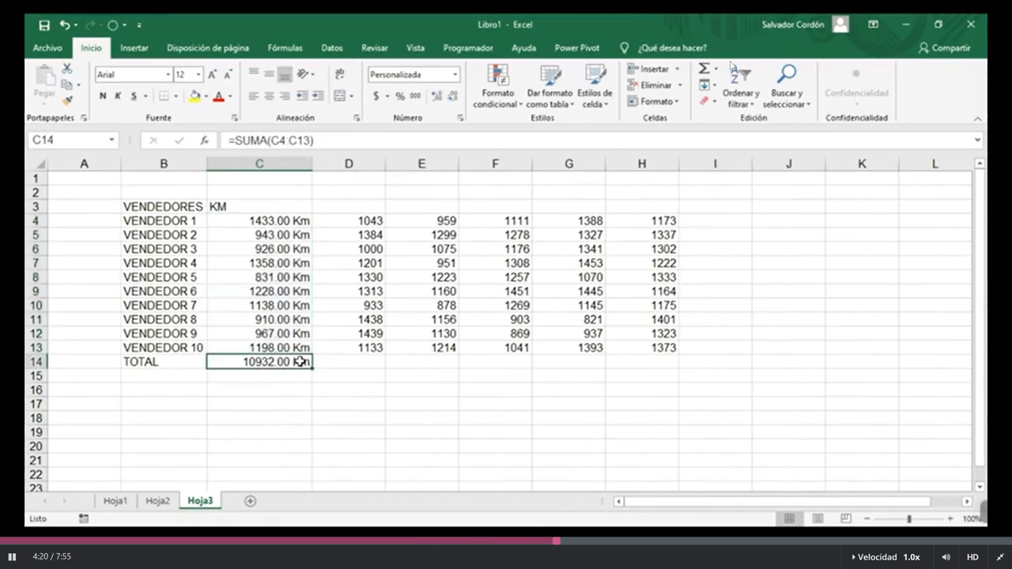
pyautogui.moveTo(364, 221); pyautogui.dragTo(365, 353)
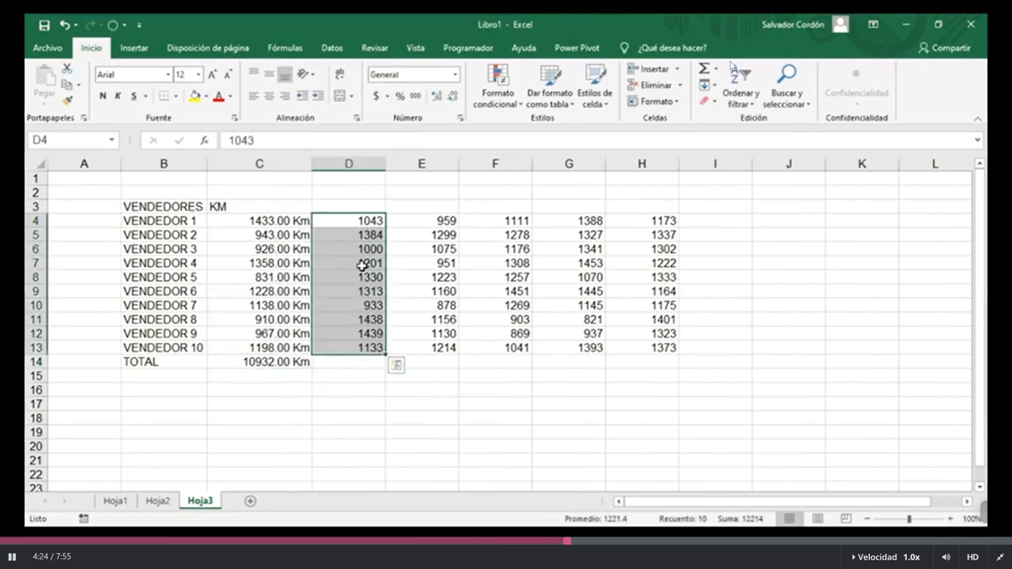
pyautogui.click(365, 365)
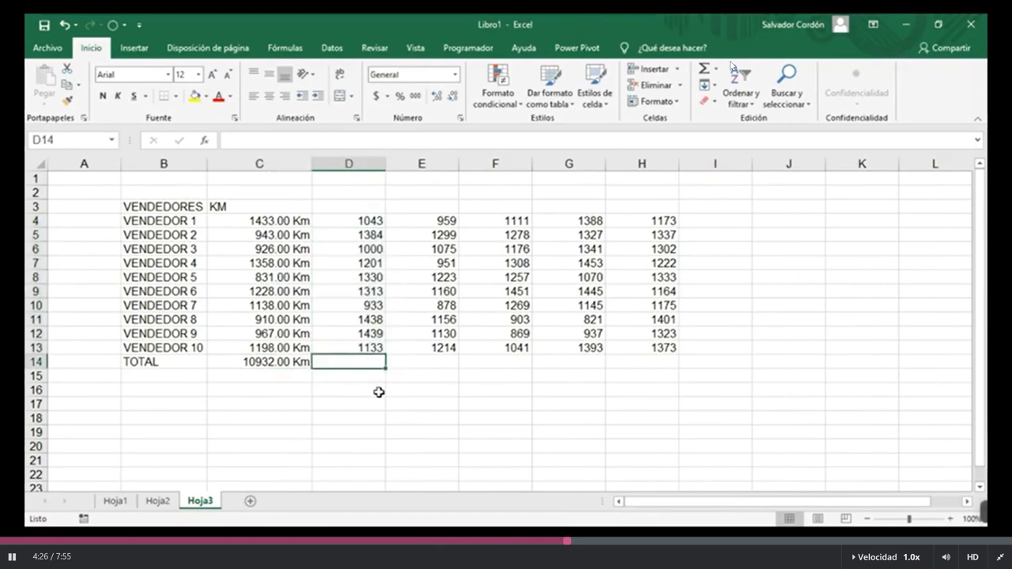
# Enter "$" as the header in D3 and center the headers in C3:D3
pyautogui.click(356, 205)
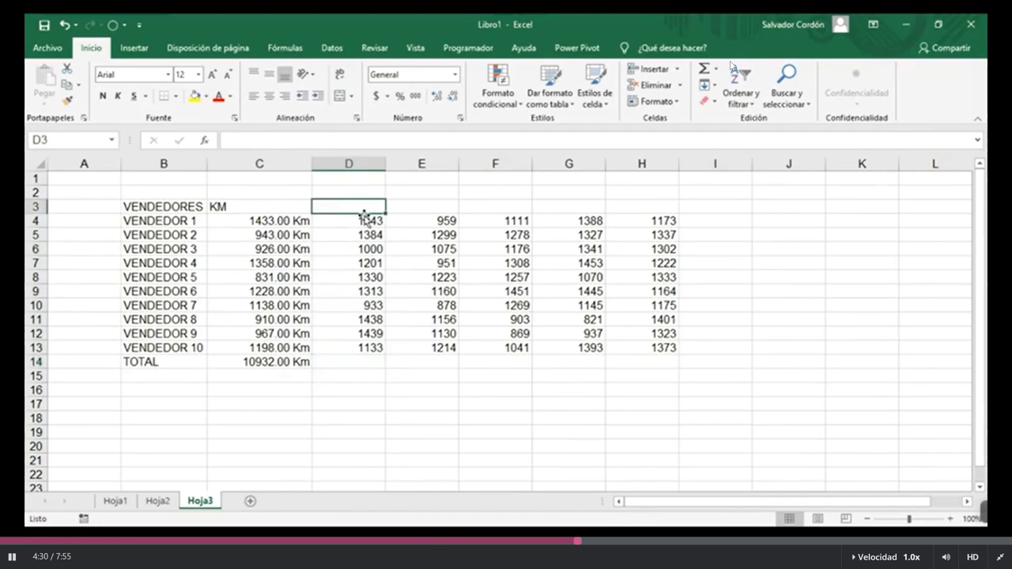
pyautogui.write('$')
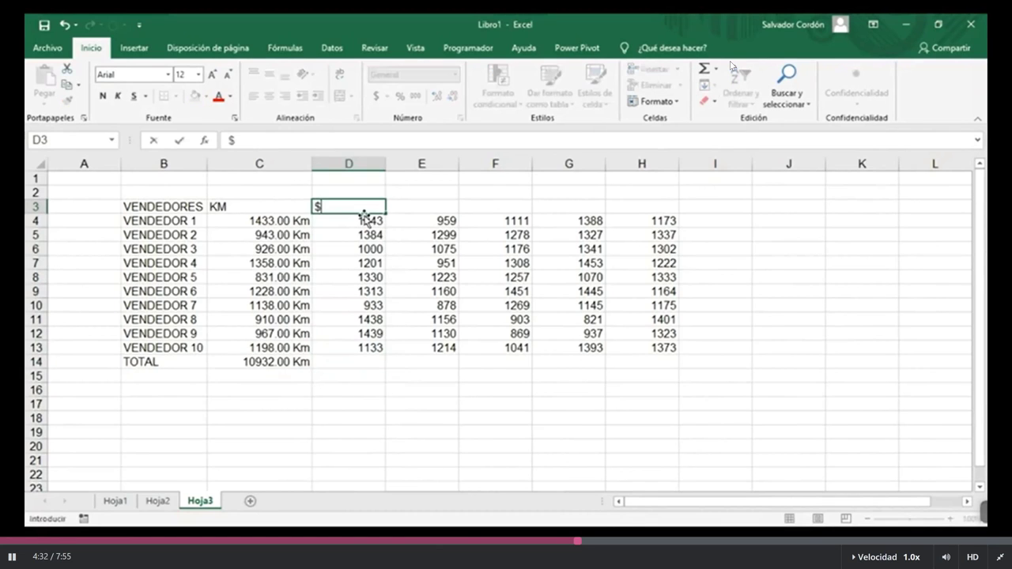
pyautogui.moveTo(261, 206); pyautogui.dragTo(373, 362)
pyautogui.moveTo(278, 235); pyautogui.dragTo(351, 235)
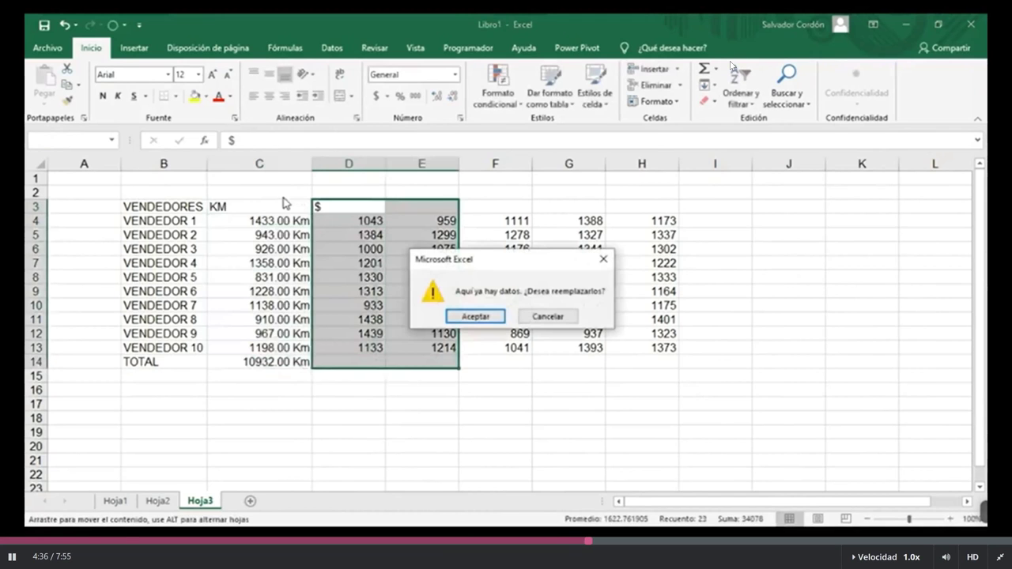
pyautogui.press('Escape')
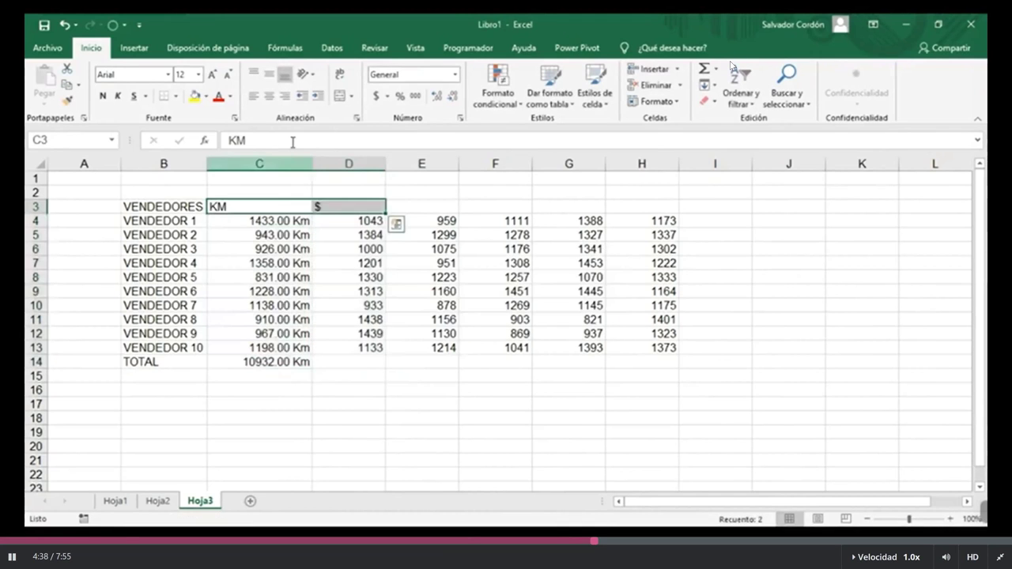
pyautogui.click(348, 249)
# Apply the Contabilidad format with the dollar sign to the values in D4:D13
pyautogui.moveTo(357, 222); pyautogui.dragTo(363, 350)
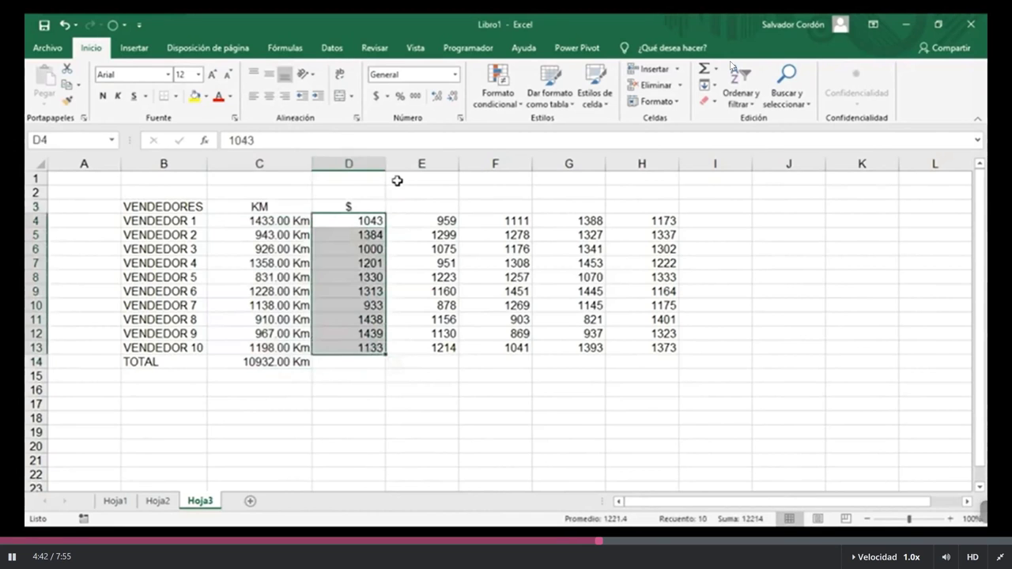
pyautogui.click(377, 97)
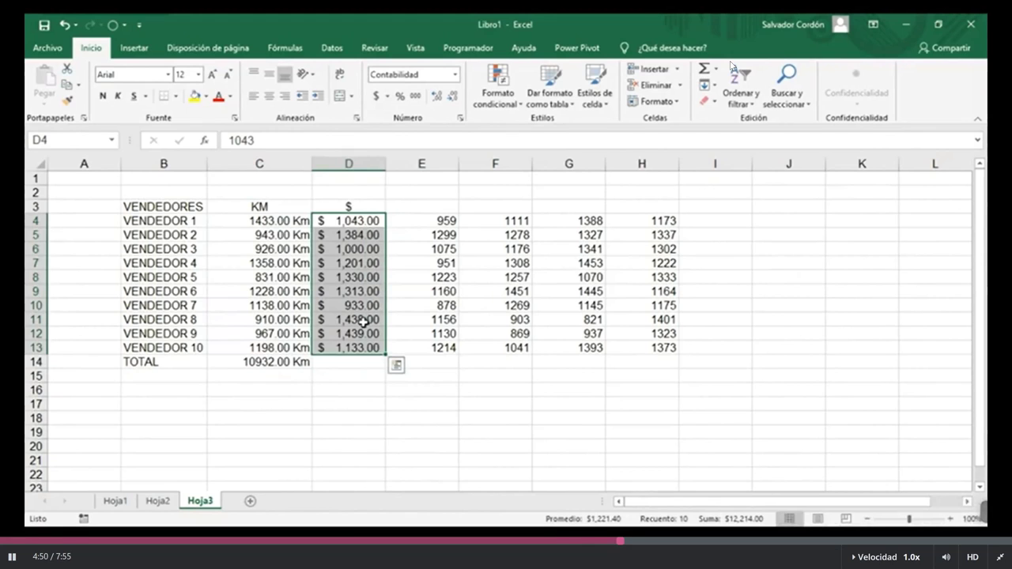
pyautogui.press('Return')
# Add a total in D14 that sums the dollar values in D4:D13 with AutoSum
pyautogui.click(355, 366)
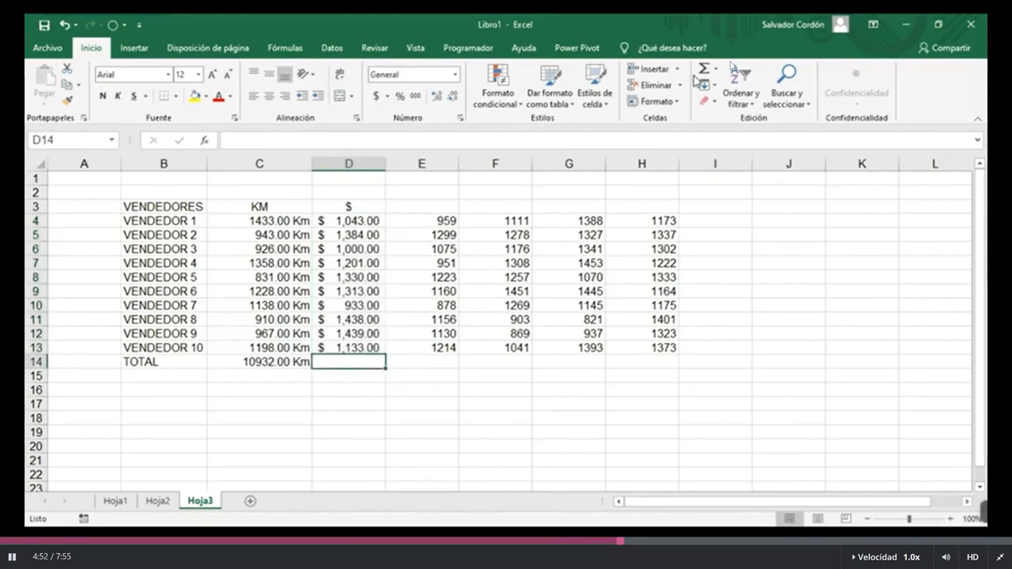
pyautogui.click(699, 72)
pyautogui.press('Return')
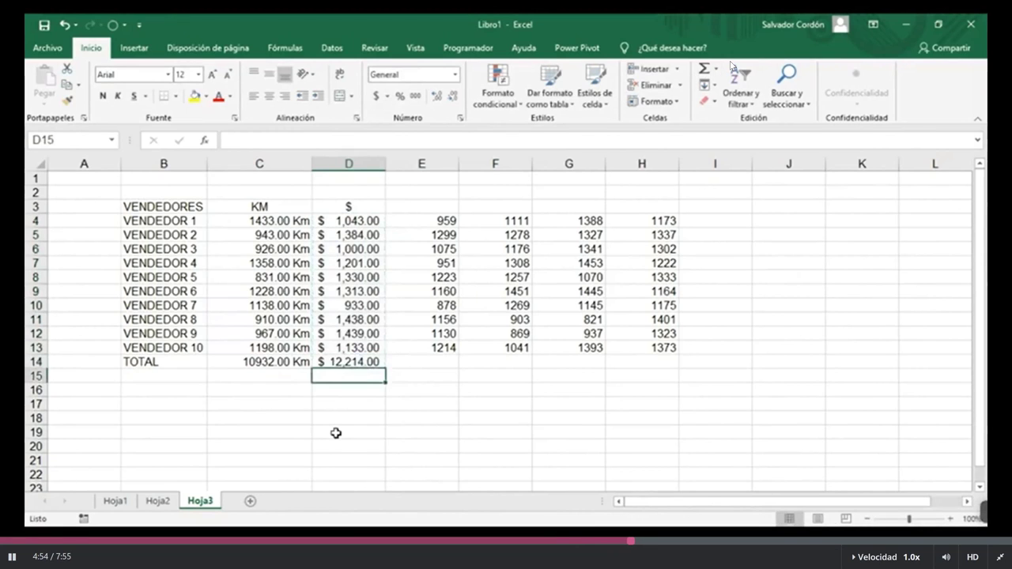
pyautogui.press('Up')
pyautogui.click(383, 415)
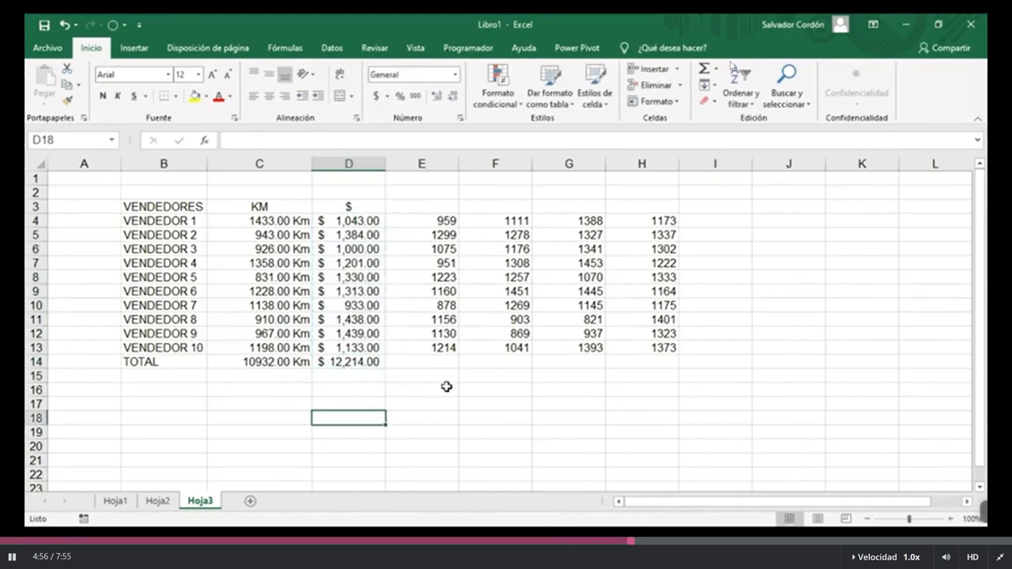
# Apply the custom number format 0 "metros" to the values in E4:E13
pyautogui.moveTo(445, 223); pyautogui.dragTo(591, 348)
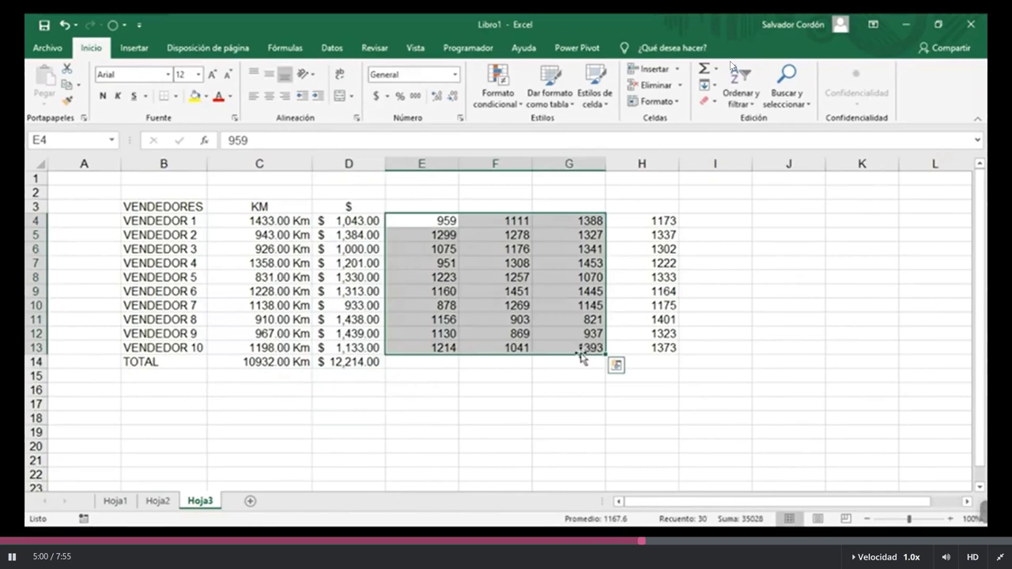
pyautogui.moveTo(515, 348); pyautogui.dragTo(519, 222)
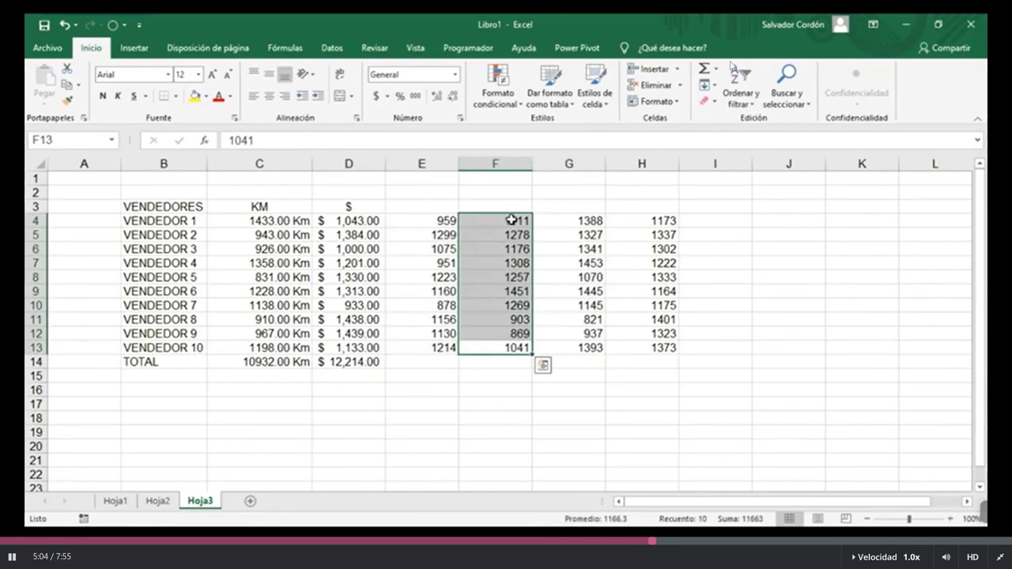
pyautogui.moveTo(443, 306); pyautogui.dragTo(430, 348)
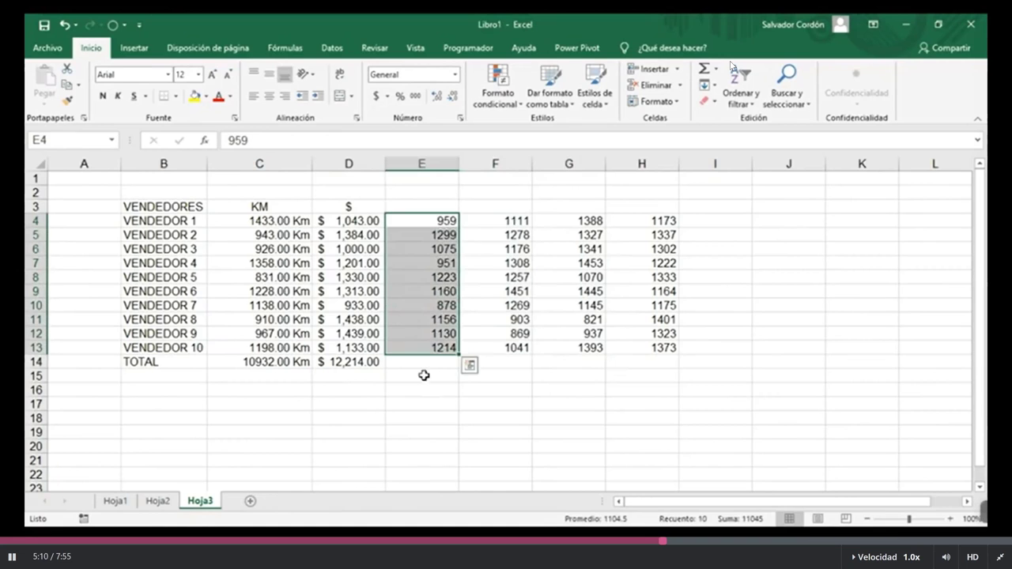
pyautogui.click(454, 75)
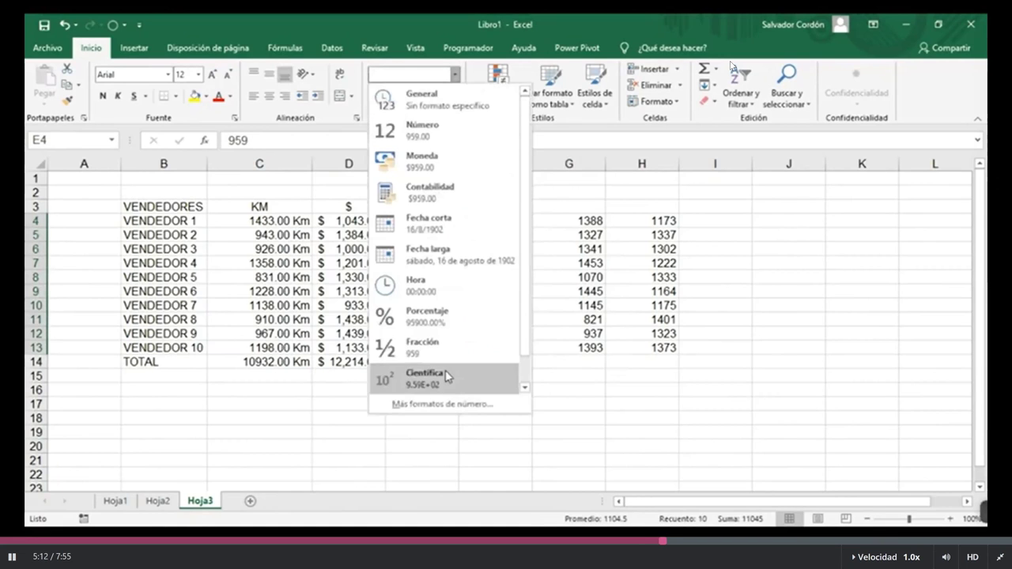
pyautogui.click(458, 405)
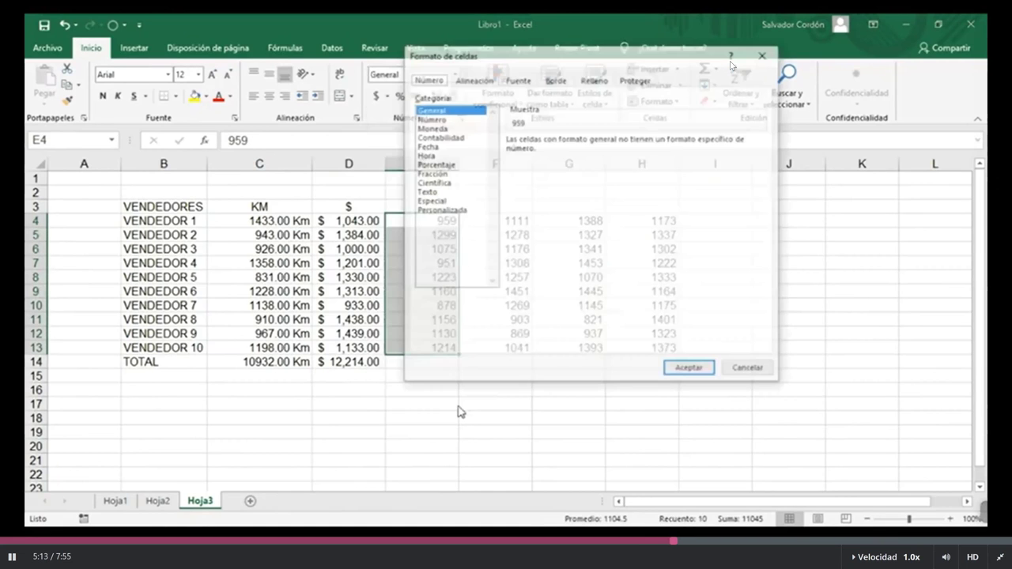
pyautogui.click(440, 209)
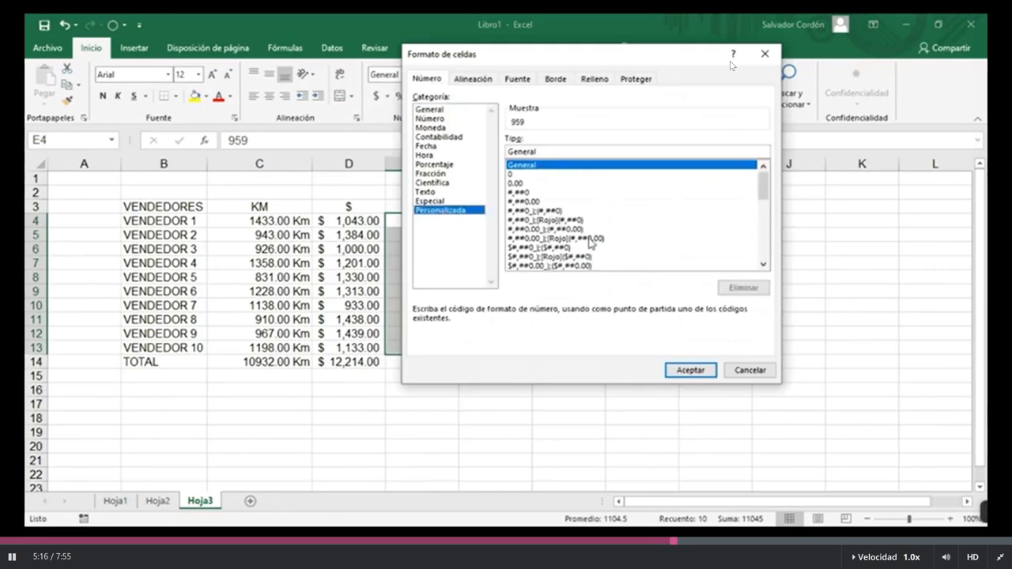
pyautogui.click(514, 174)
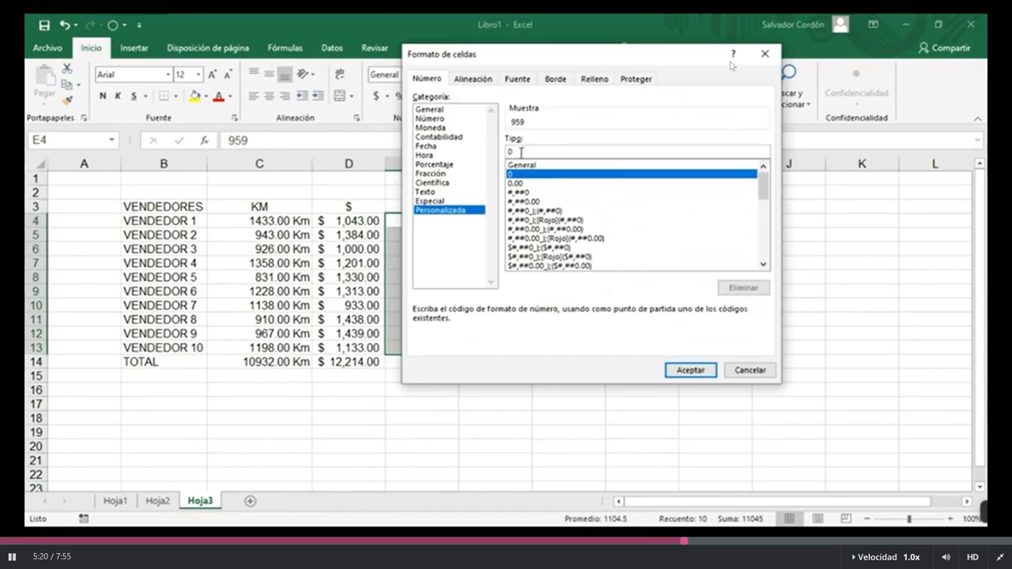
pyautogui.write('1')
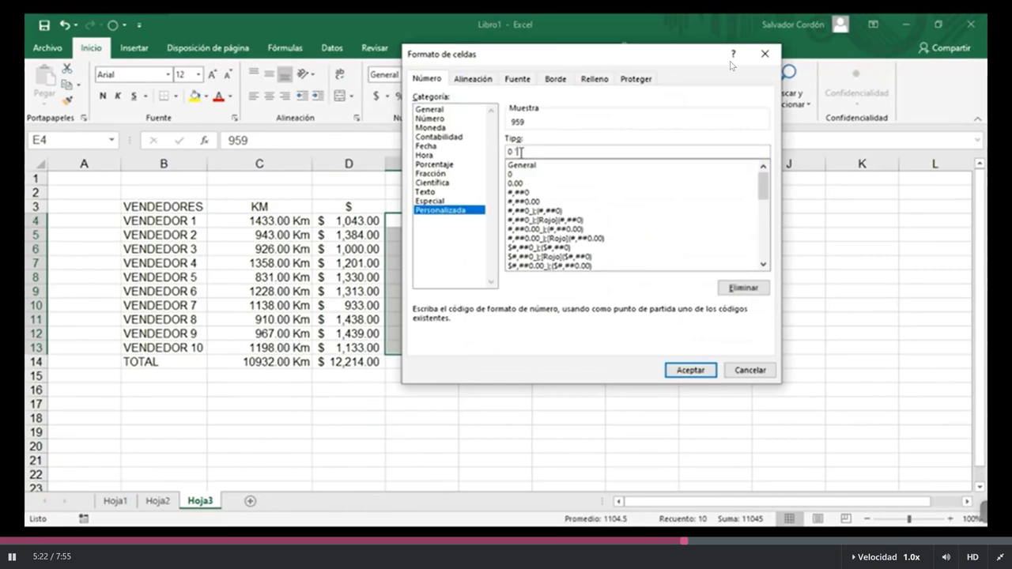
pyautogui.write('ne')
pyautogui.write('tros"')
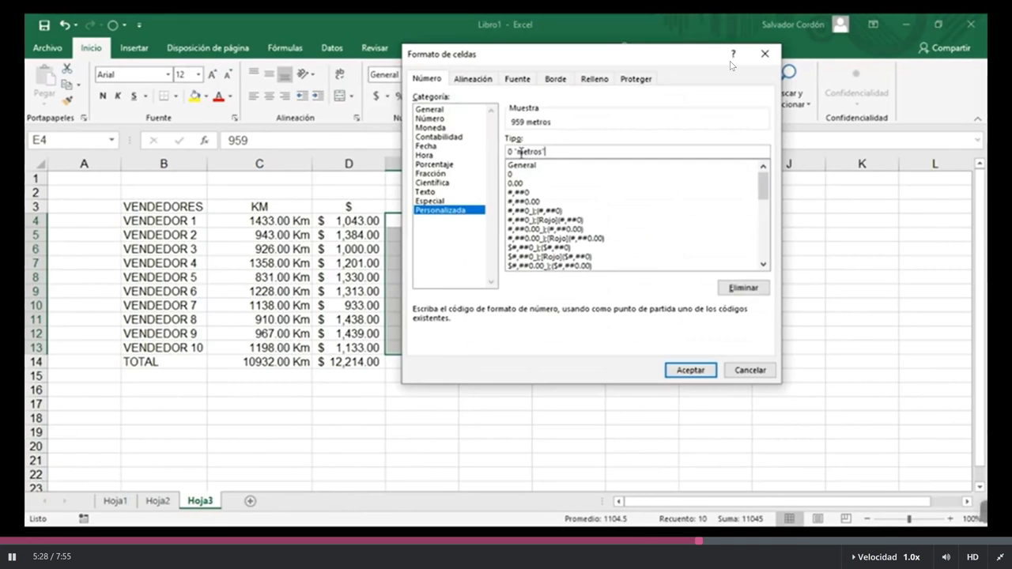
pyautogui.press('Return')
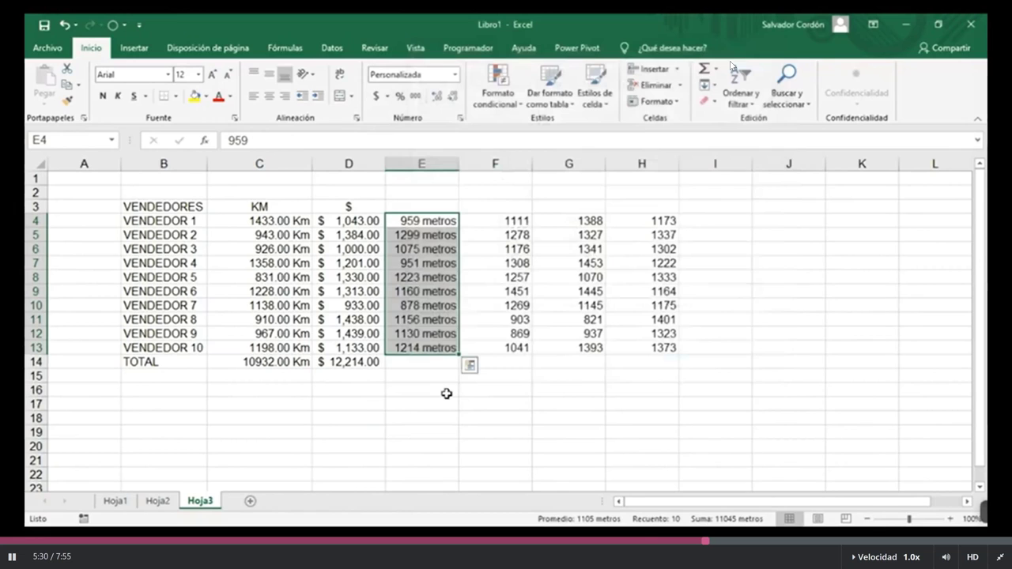
# Enter the values 25, 50, 45, 27 and 28 down column I in I4:I8
pyautogui.click(747, 221)
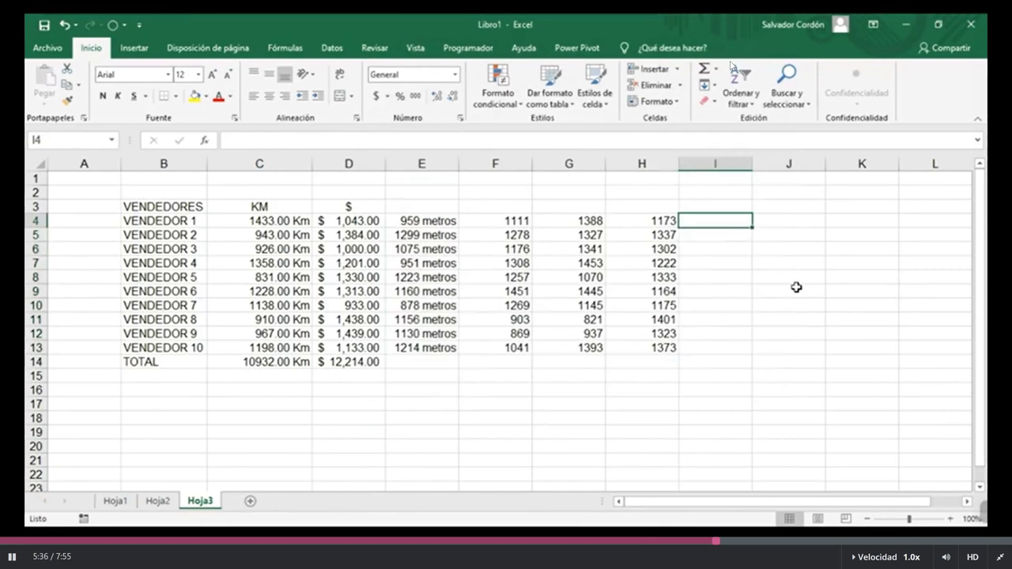
pyautogui.write('25')
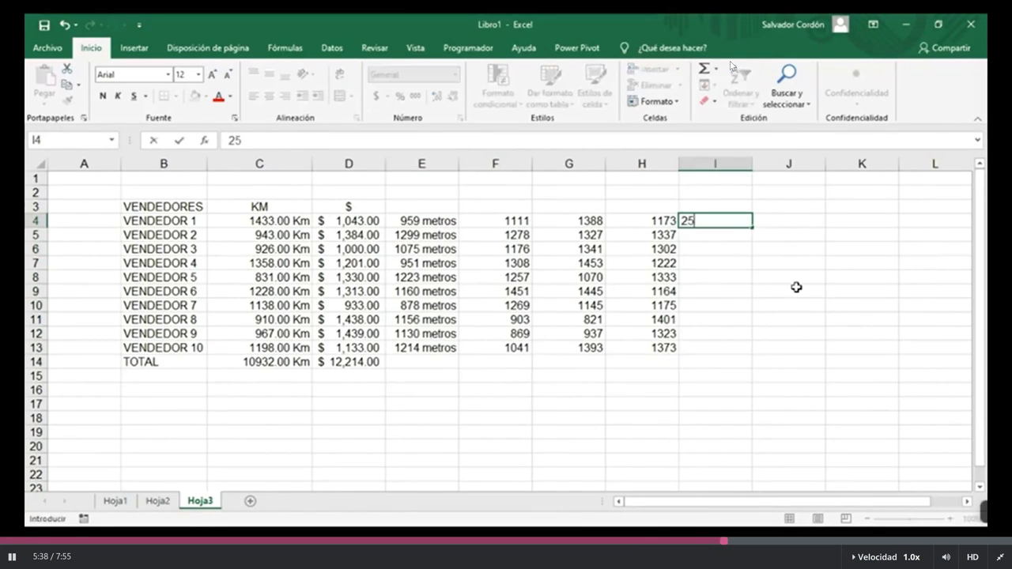
pyautogui.press('Return')
pyautogui.write('50')
pyautogui.press('Return')
pyautogui.write('45')
pyautogui.press('Return')
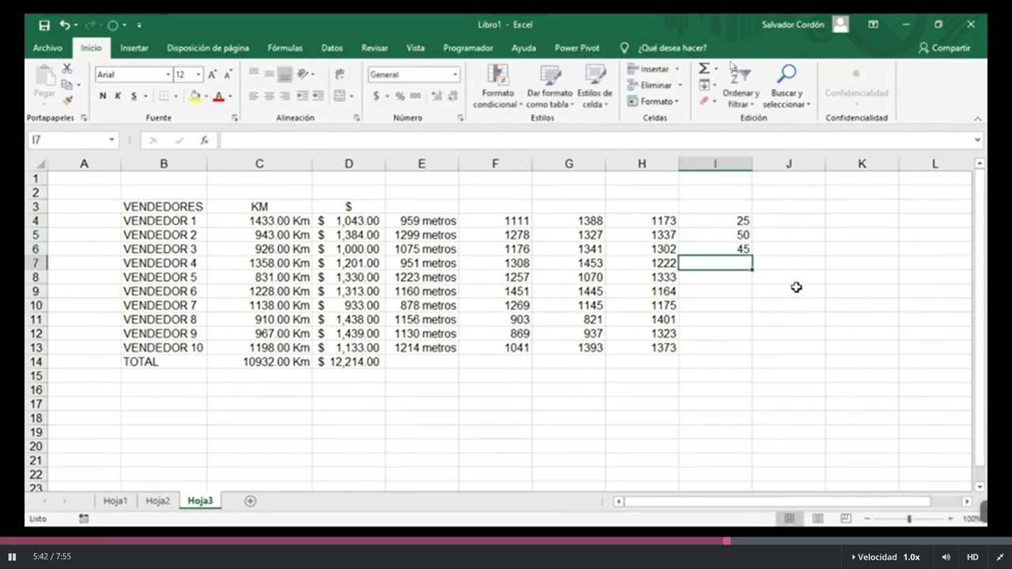
pyautogui.write('12')
pyautogui.press('BackSpace')
pyautogui.press('BackSpace')
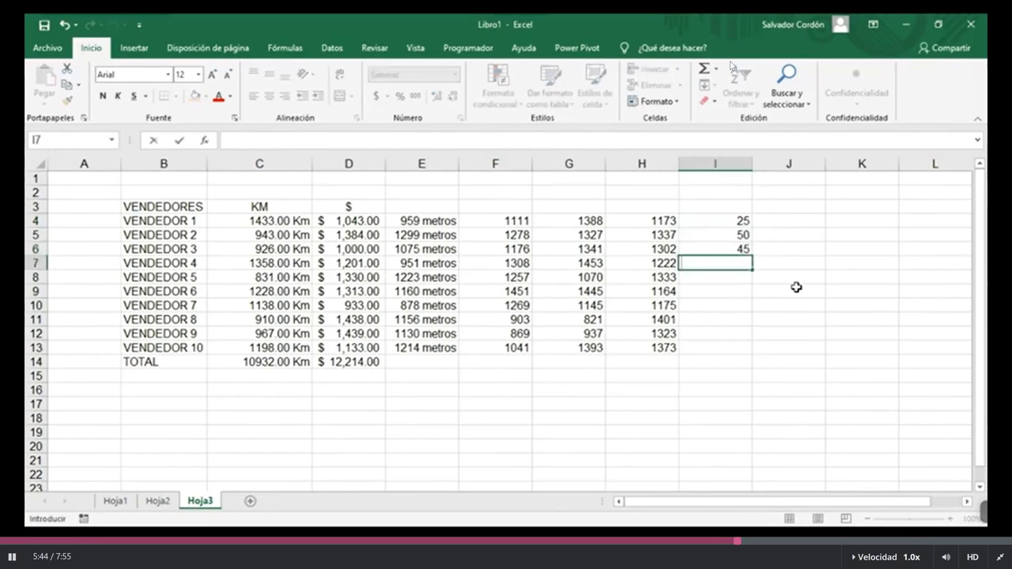
pyautogui.write('27')
pyautogui.press('Return')
pyautogui.write('28')
pyautogui.press('Return')
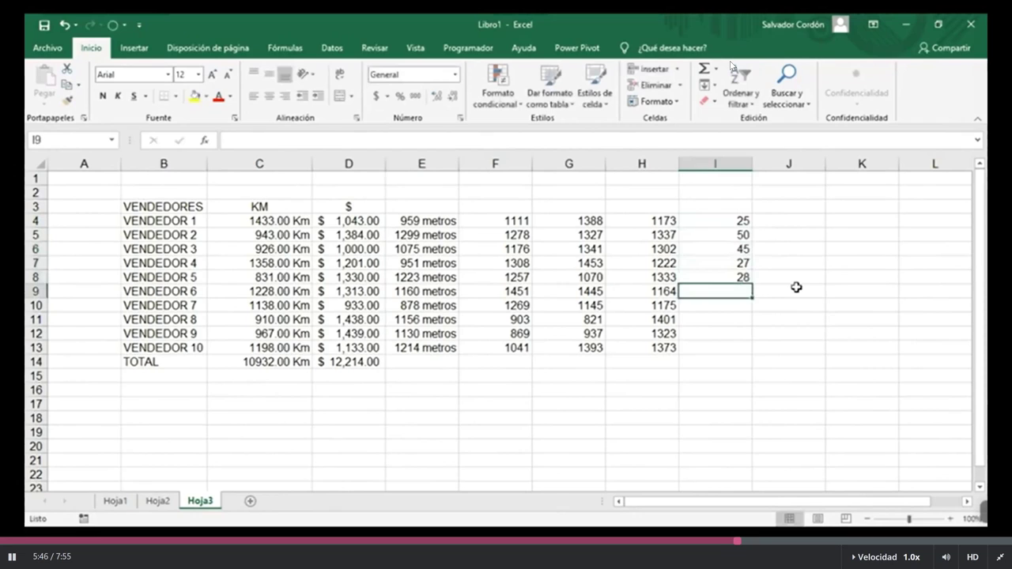
# Continue column I with the values 34, 36, 40, 38 and 46 in I9:I13
pyautogui.write('34')
pyautogui.press('Return')
pyautogui.write('36')
pyautogui.press('Return')
pyautogui.write('40')
pyautogui.press('Return')
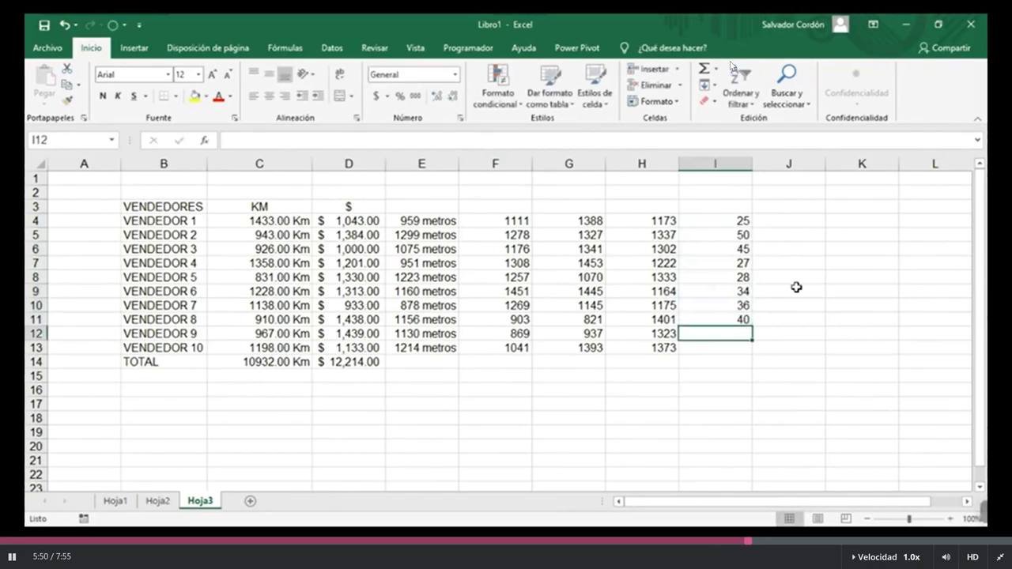
pyautogui.write('38')
pyautogui.press('Return')
pyautogui.write('46')
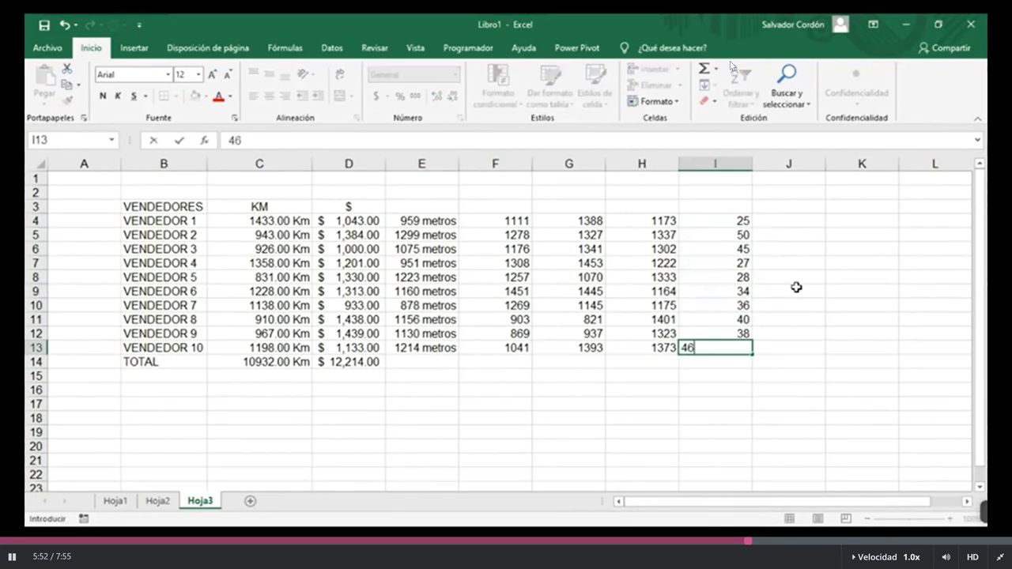
# Apply the custom number format 0 "años" to the values in I4:I13
pyautogui.moveTo(716, 220); pyautogui.dragTo(725, 353)
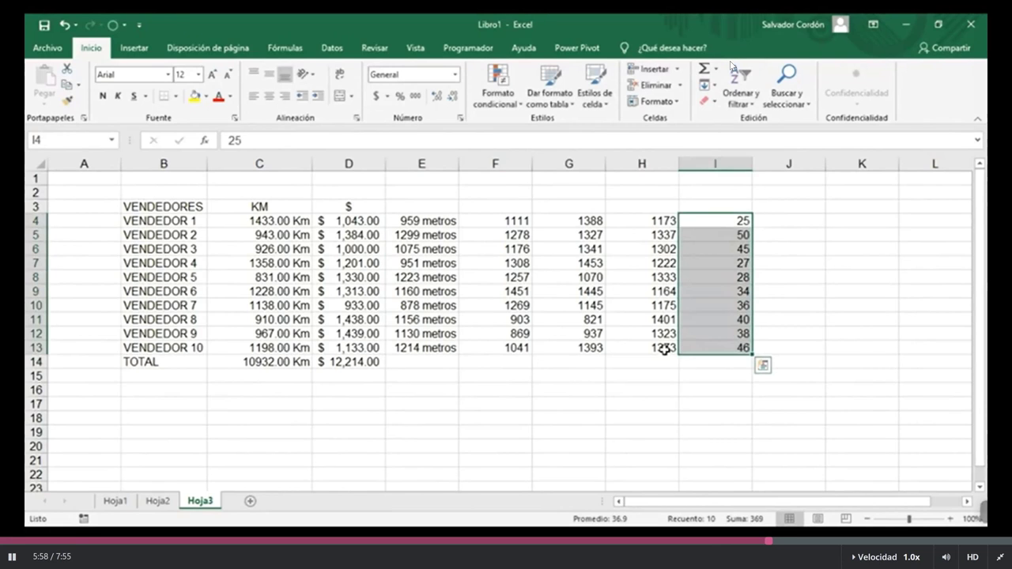
pyautogui.click(456, 75)
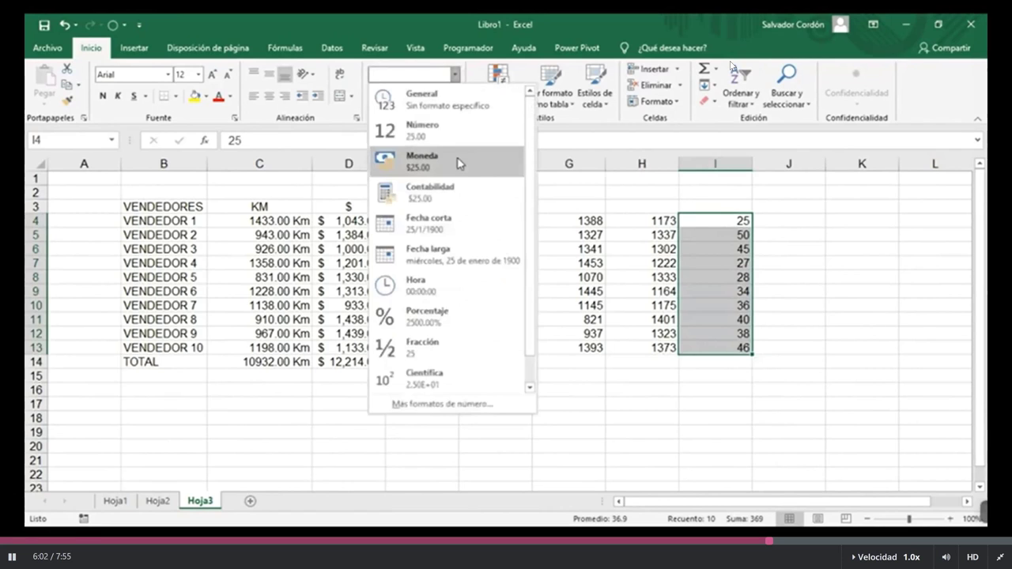
pyautogui.click(442, 404)
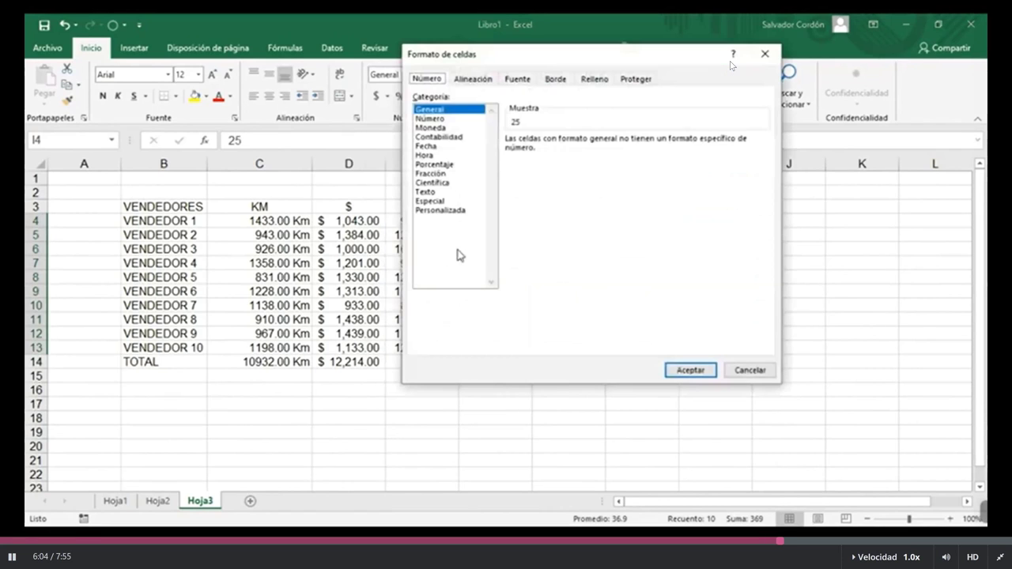
pyautogui.click(443, 211)
pyautogui.click(531, 174)
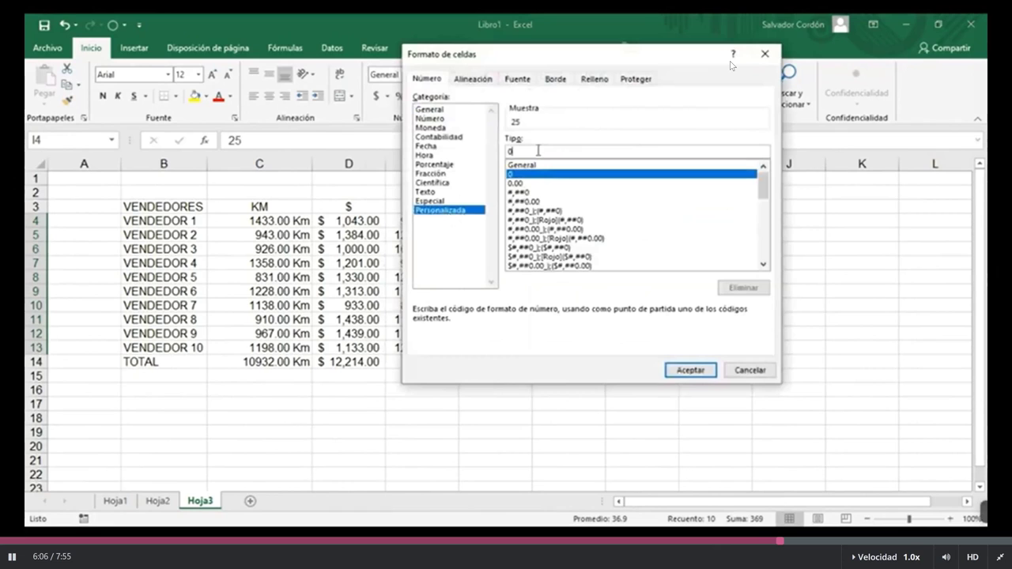
pyautogui.click(538, 150)
pyautogui.write('"')
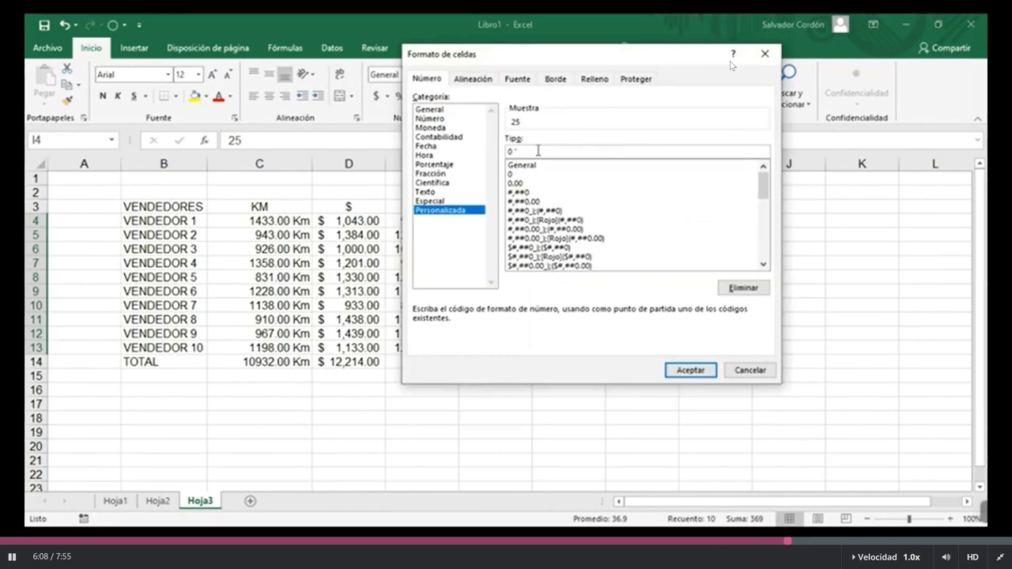
pyautogui.write('años"')
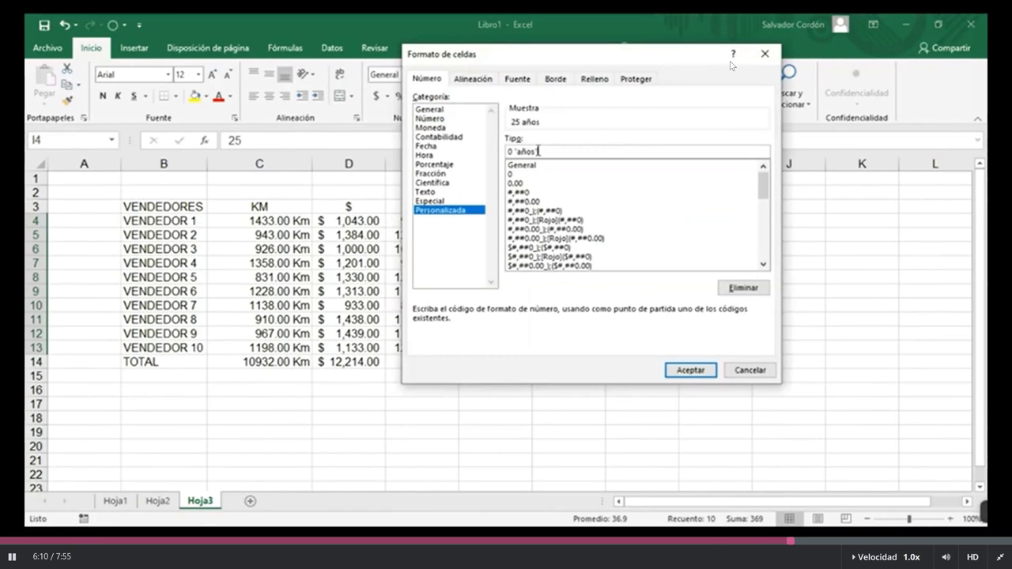
pyautogui.click(690, 370)
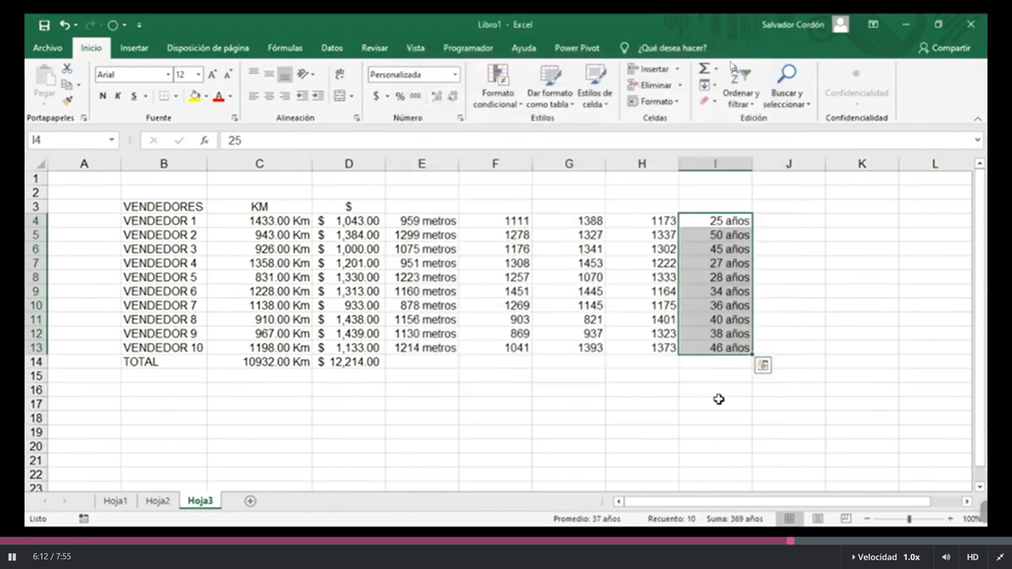
pyautogui.click(717, 418)
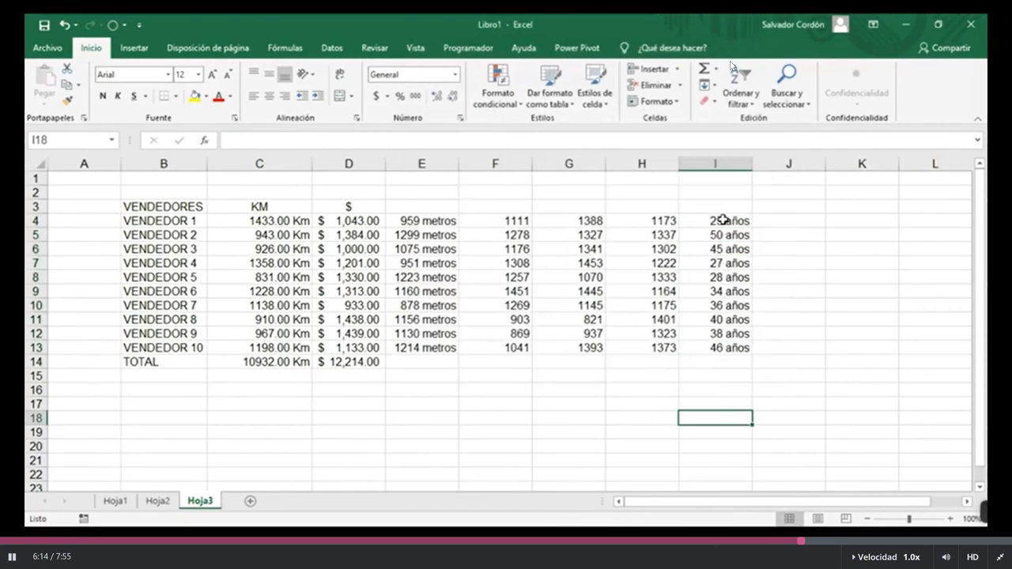
pyautogui.moveTo(724, 220); pyautogui.dragTo(724, 347)
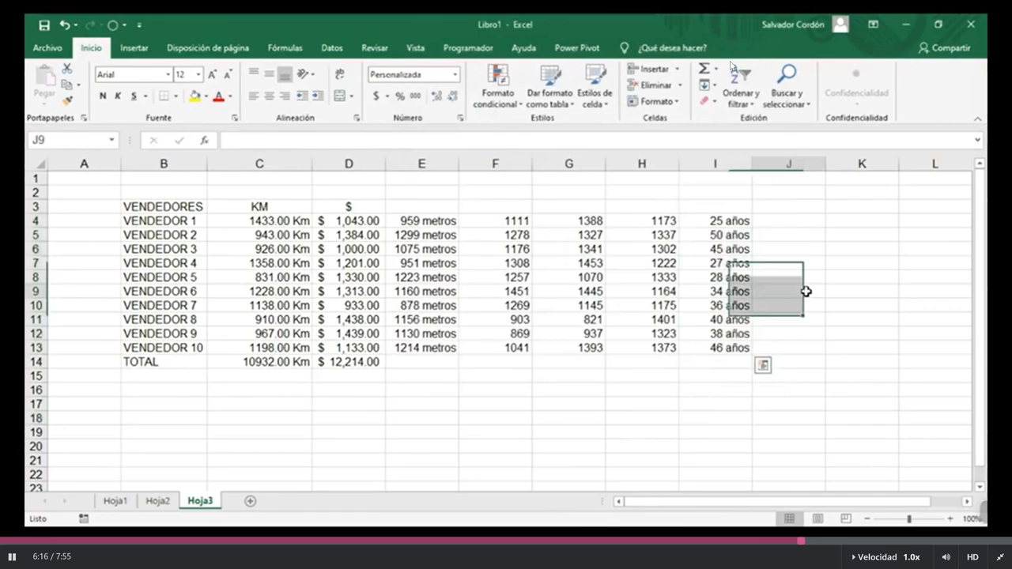
pyautogui.click(806, 290)
pyautogui.moveTo(723, 220); pyautogui.dragTo(732, 356)
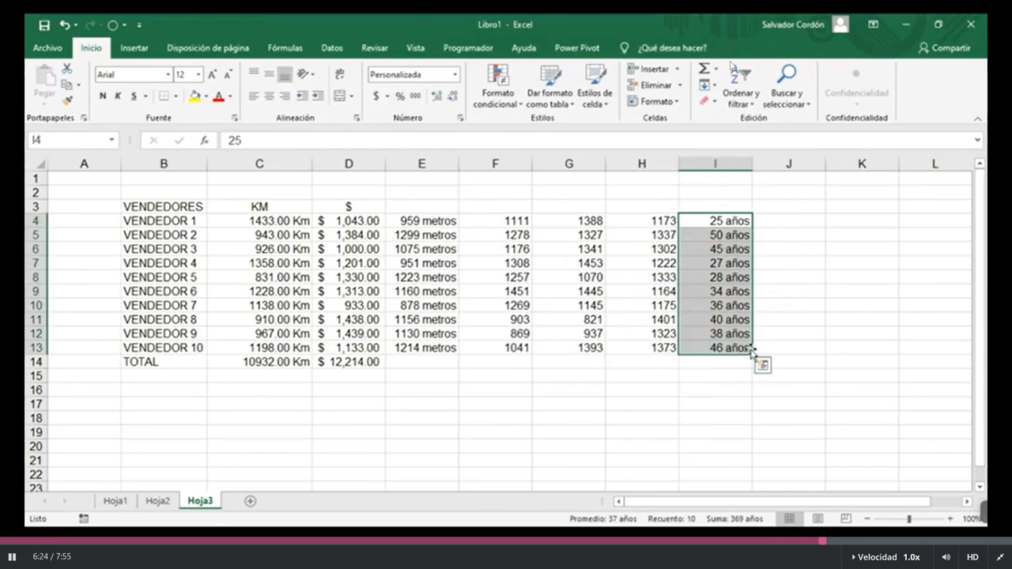
pyautogui.click(726, 224)
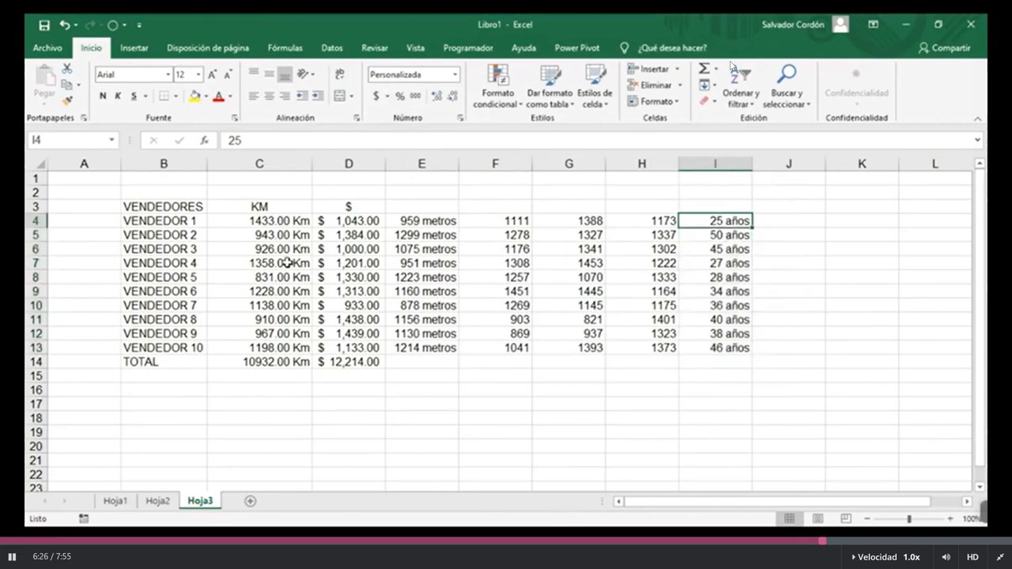
pyautogui.click(194, 223)
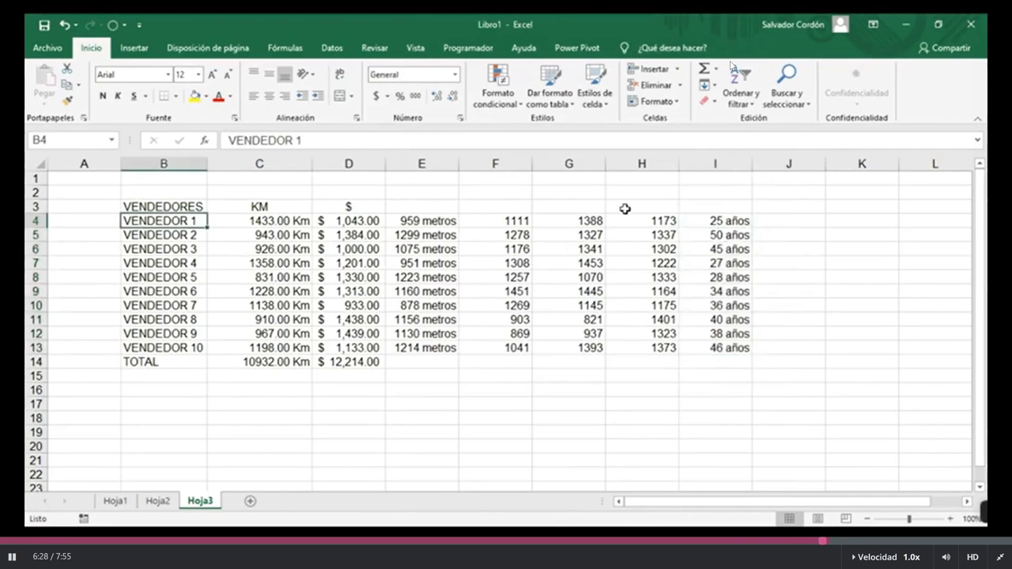
# Change the age of VENDEDOR 1 in I4 to 1
pyautogui.click(713, 222)
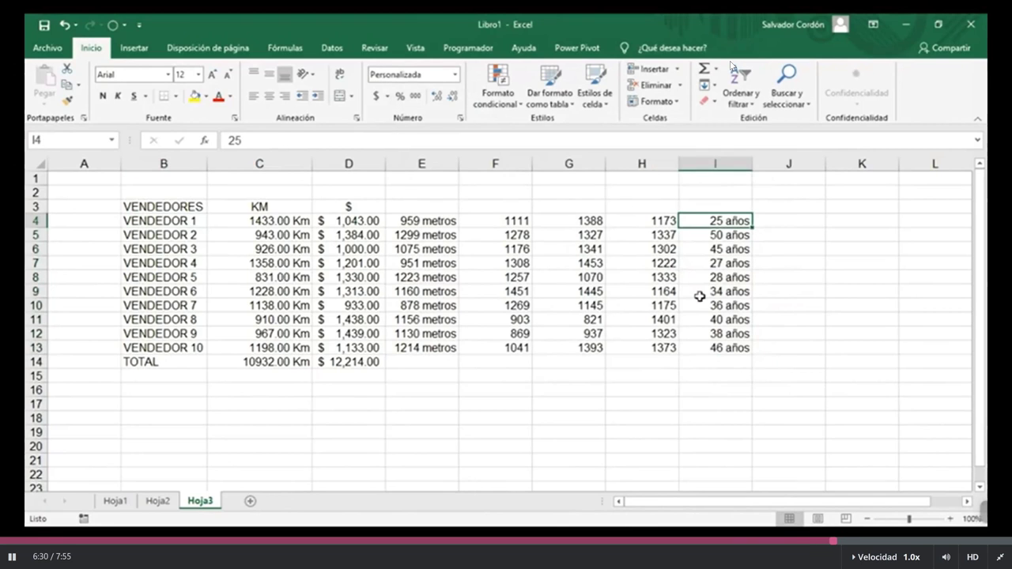
pyautogui.write('1')
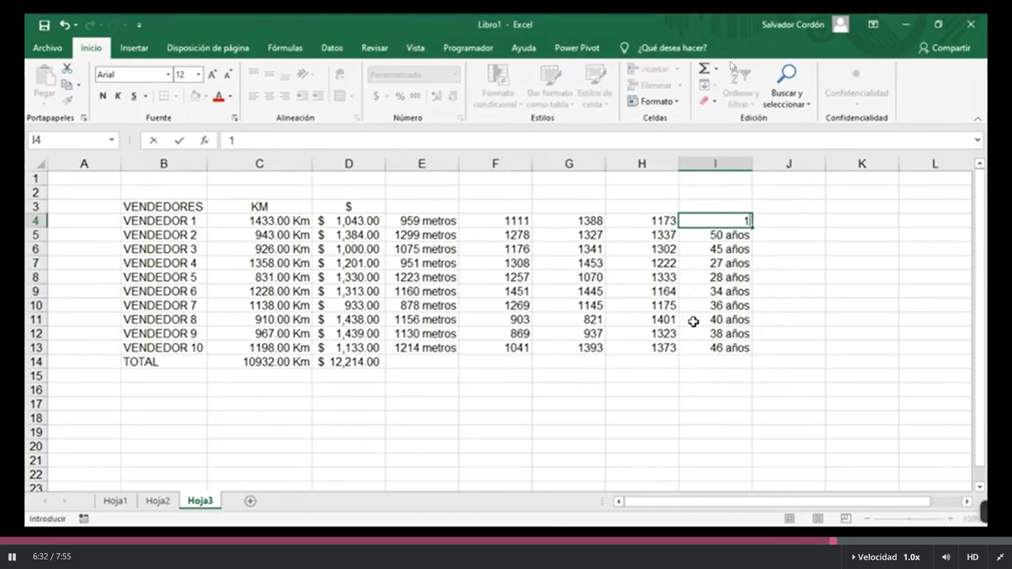
pyautogui.press('Return')
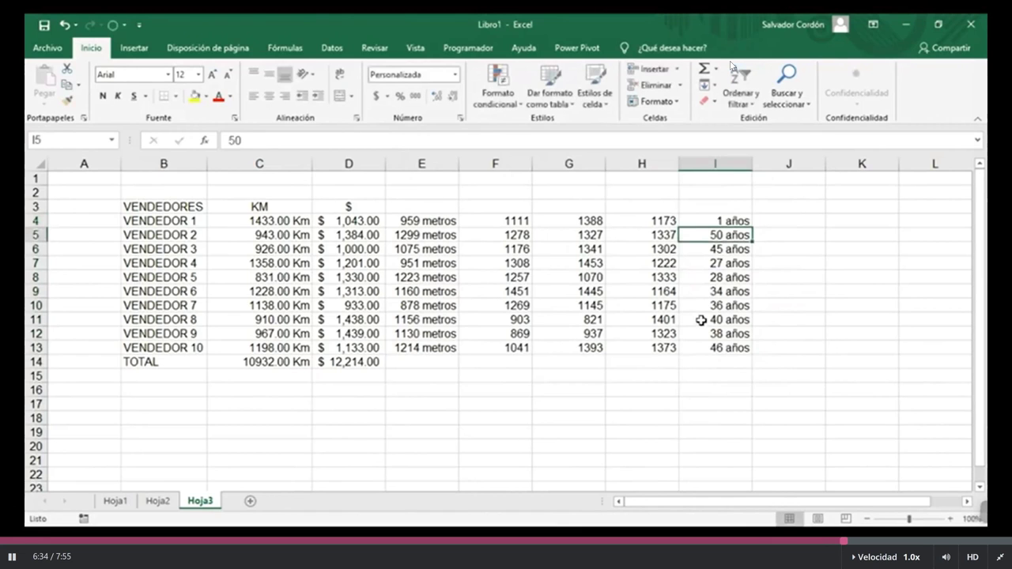
# Apply the custom number format 0 "año" to VENDEDOR 1's age in I4
pyautogui.moveTo(736, 221); pyautogui.dragTo(753, 359)
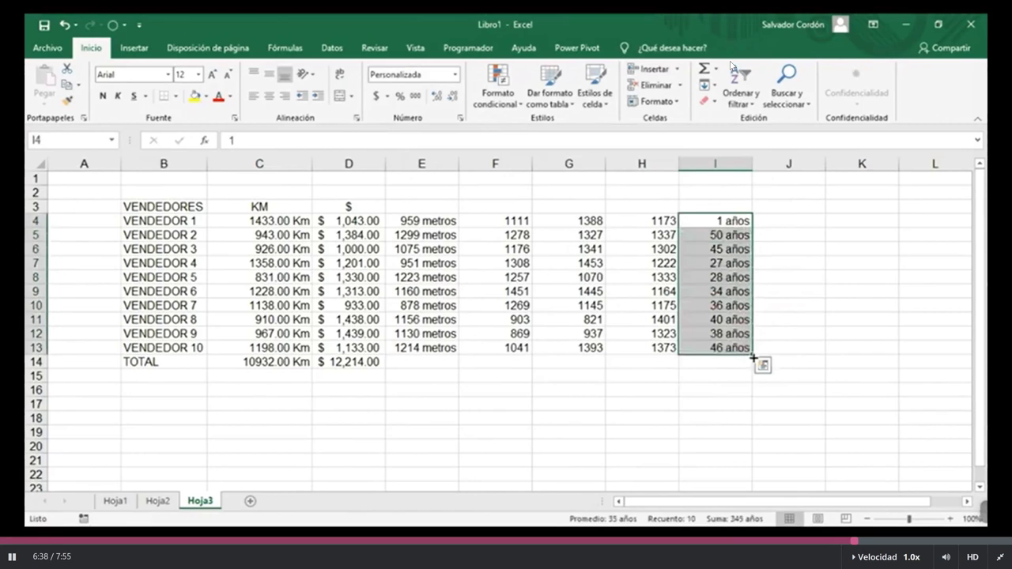
pyautogui.click(749, 222)
pyautogui.click(454, 75)
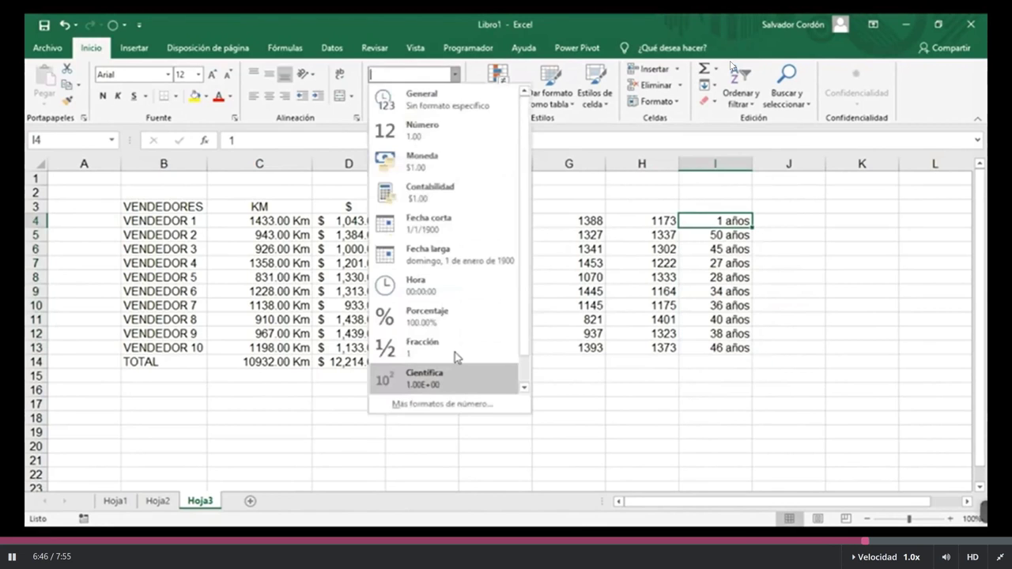
pyautogui.click(442, 405)
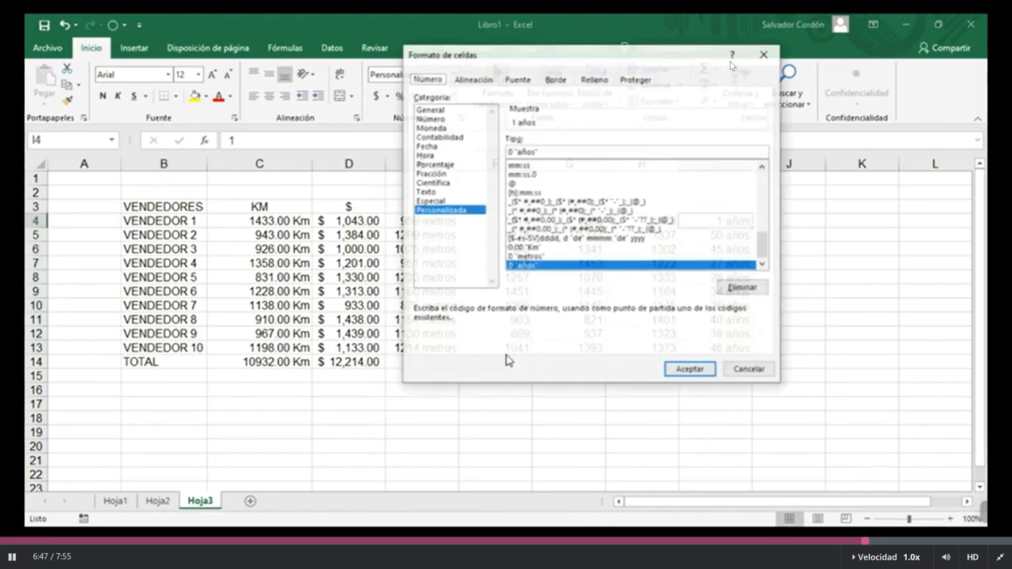
pyautogui.press('BackSpace')
pyautogui.write('"')
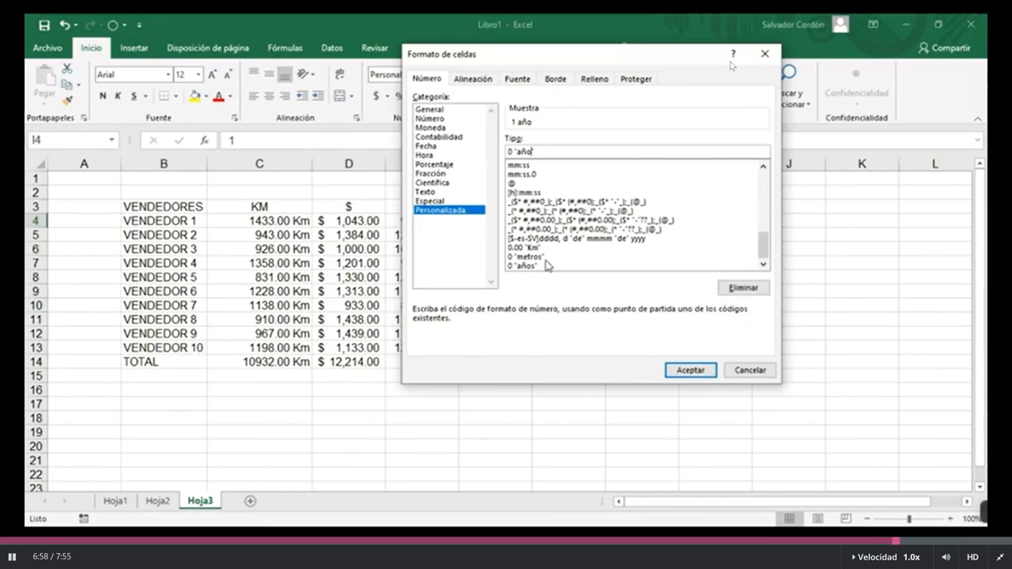
pyautogui.click(691, 371)
# Total the ages I4:I13 with a SUMA formula in cell I14
pyautogui.moveTo(715, 222); pyautogui.dragTo(703, 360)
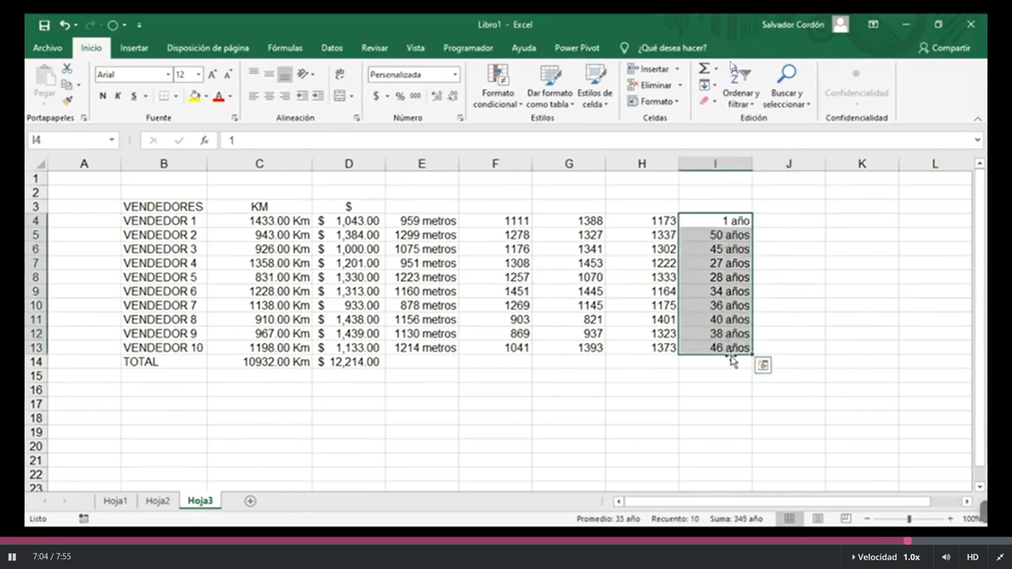
pyautogui.click(725, 364)
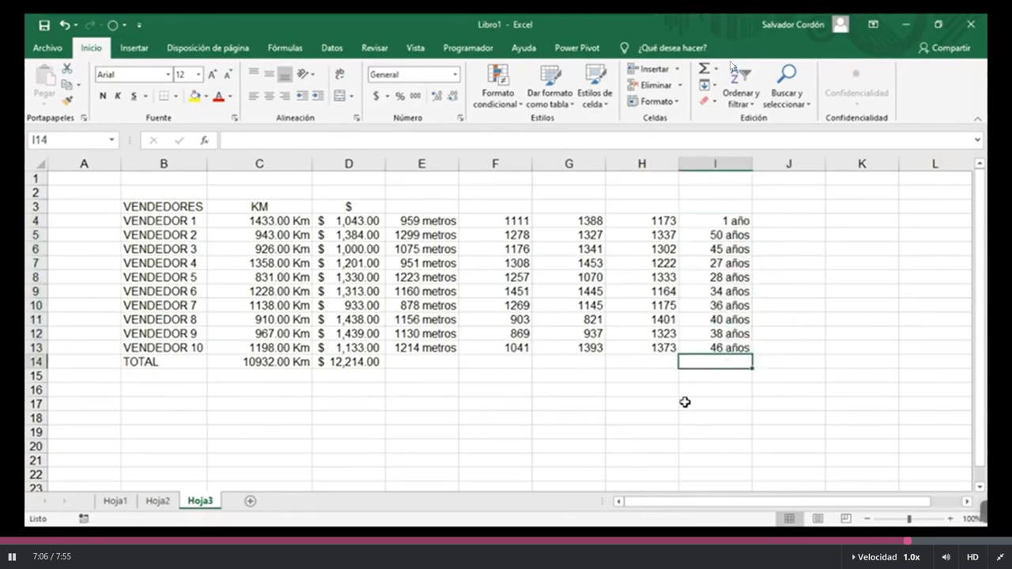
pyautogui.moveTo(728, 221); pyautogui.dragTo(719, 346)
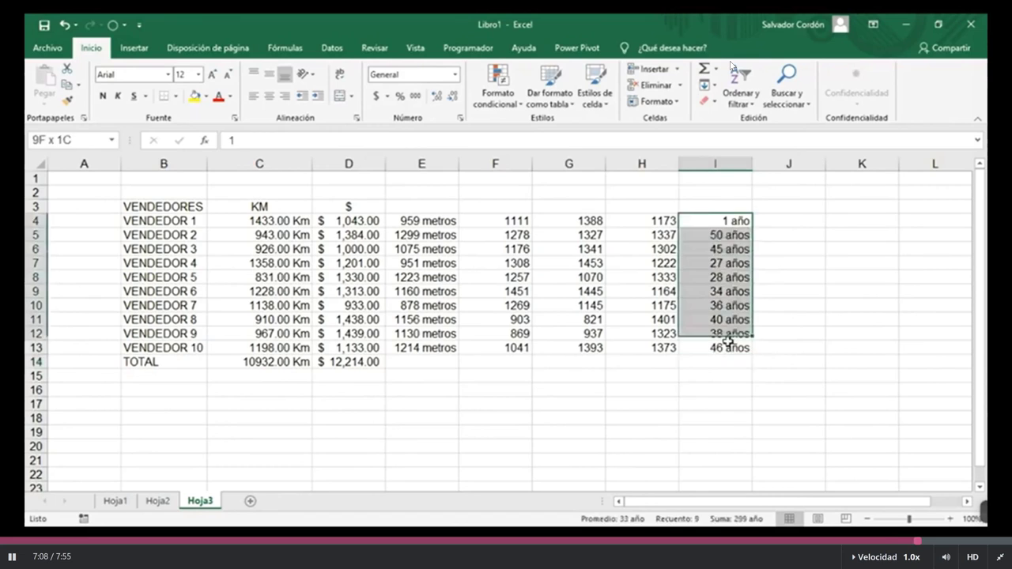
pyautogui.click(714, 365)
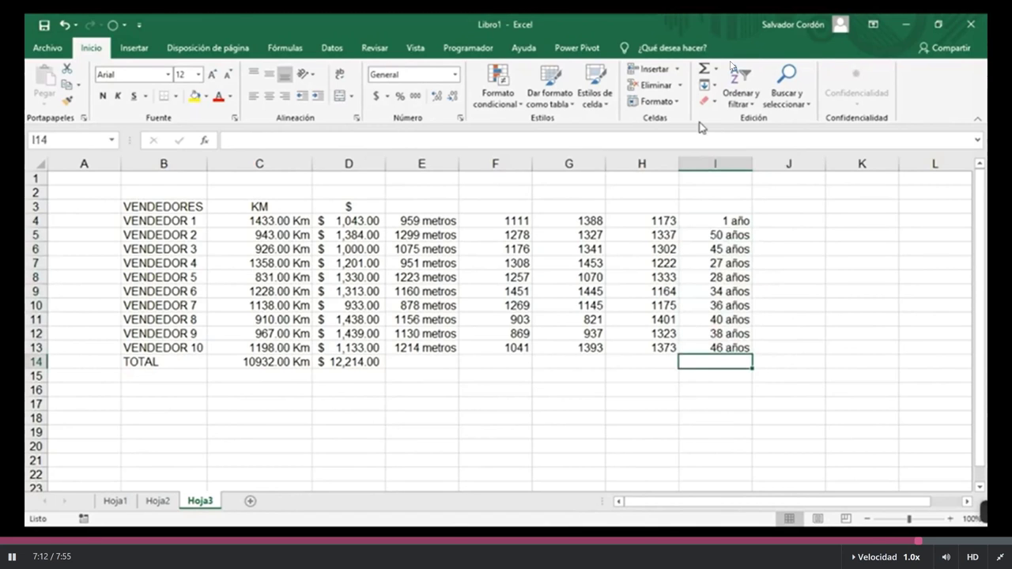
pyautogui.click(702, 72)
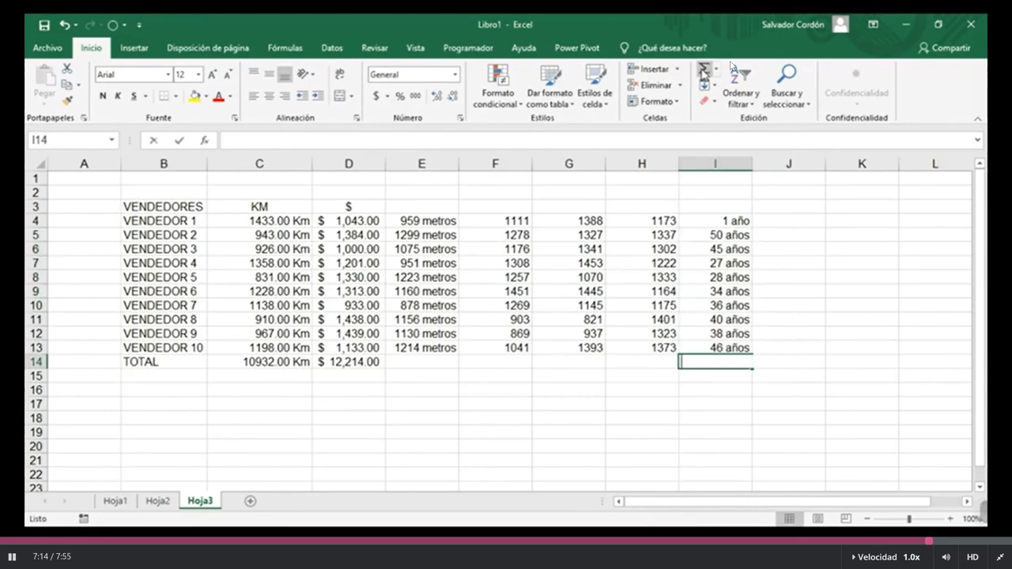
pyautogui.press('Return')
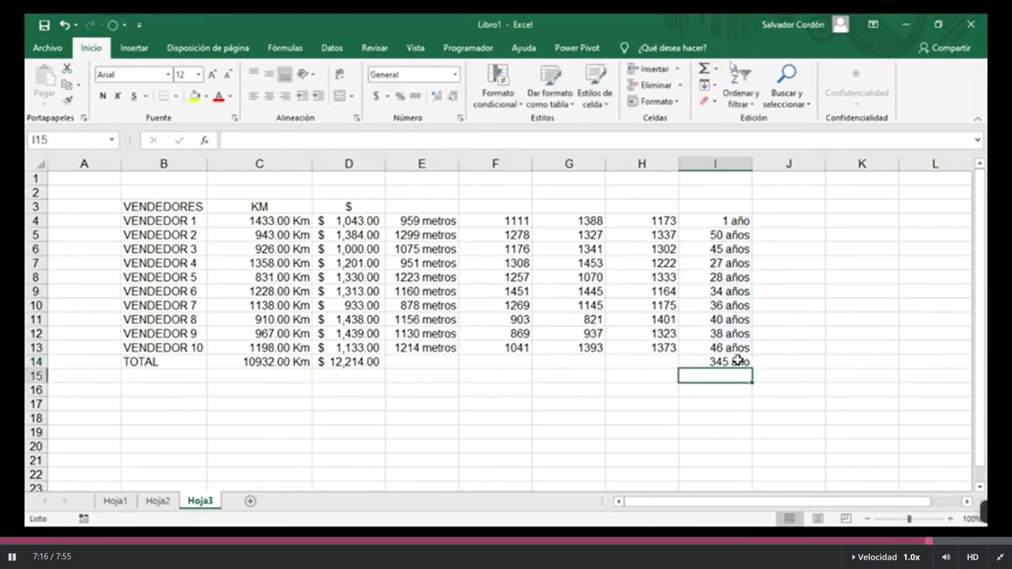
# Apply the existing custom number format 0 "años" to the age total in I14
pyautogui.click(738, 361)
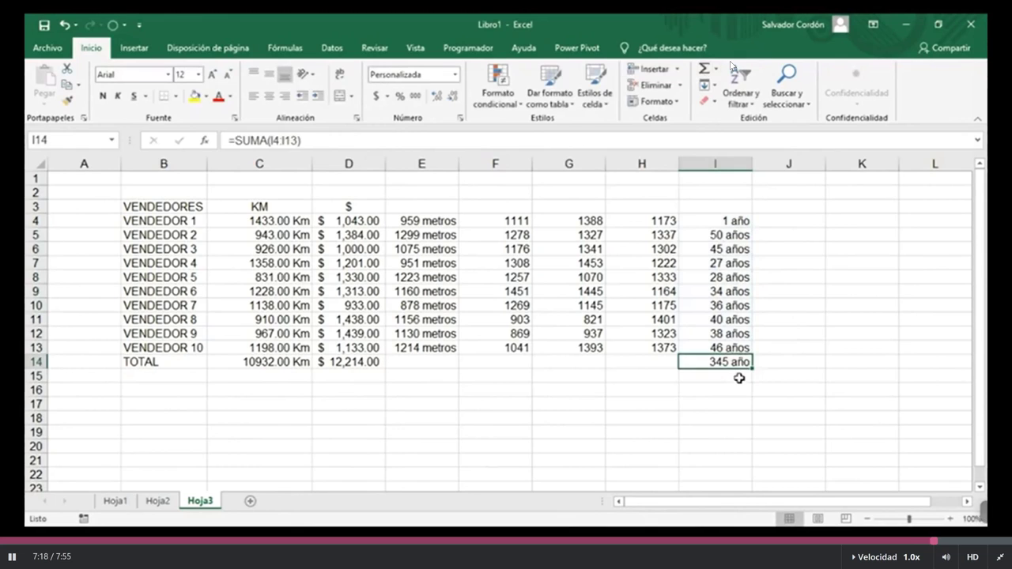
pyautogui.click(745, 220)
pyautogui.hotkey('ctrl', 'Down')
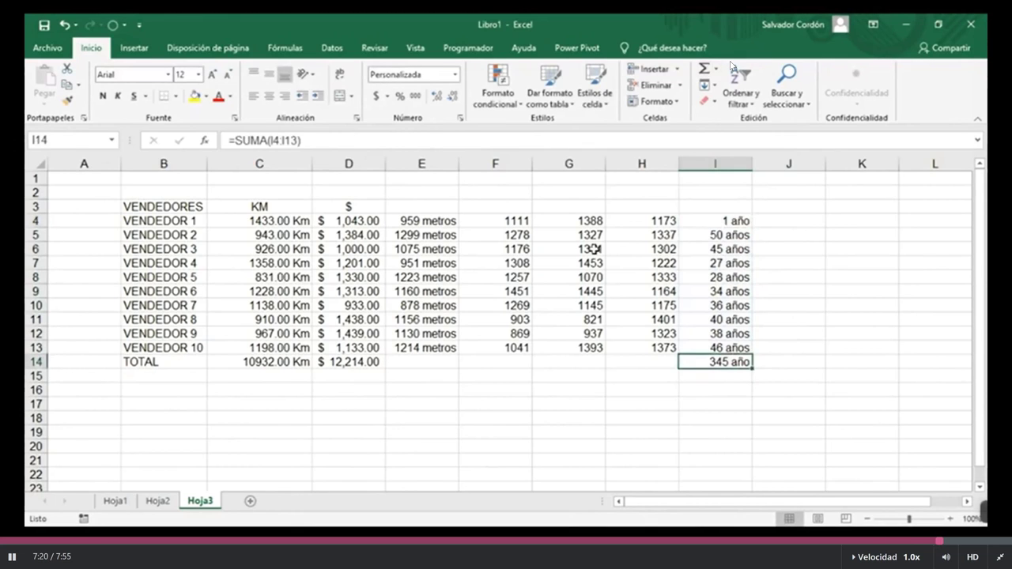
pyautogui.click(455, 74)
pyautogui.click(456, 414)
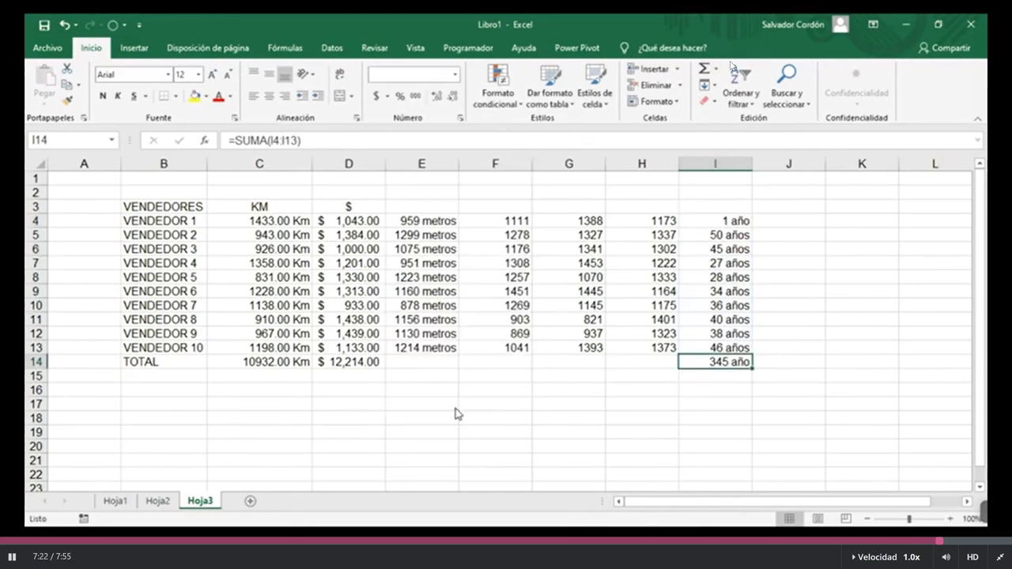
pyautogui.hotkey('ctrl', '1')
pyautogui.click(524, 256)
pyautogui.click(690, 370)
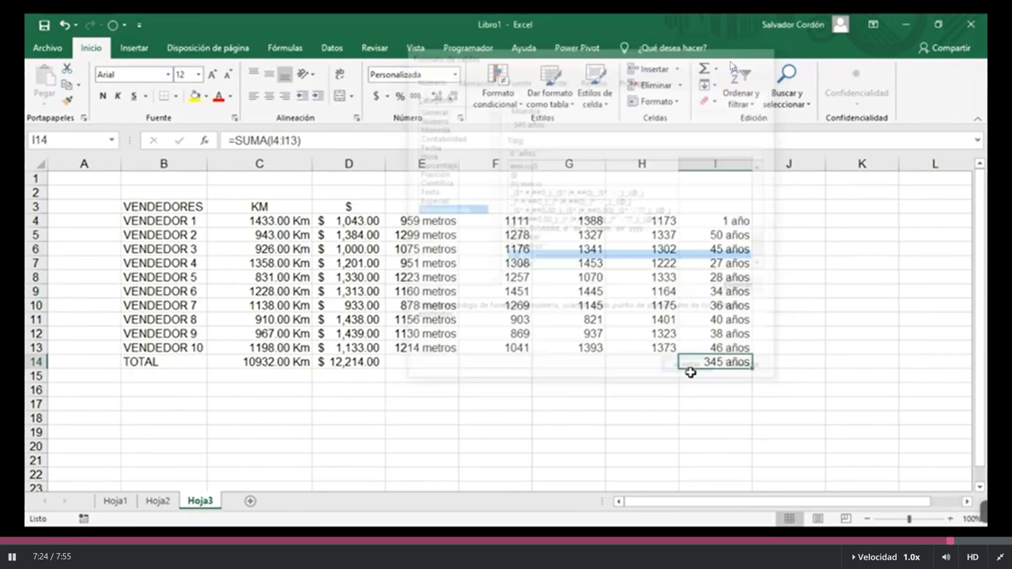
# Examine the formatted ages in column I, the Km values in column C and the dollar values in column D
pyautogui.press('Down')
pyautogui.press('Down')
pyautogui.press('Down')
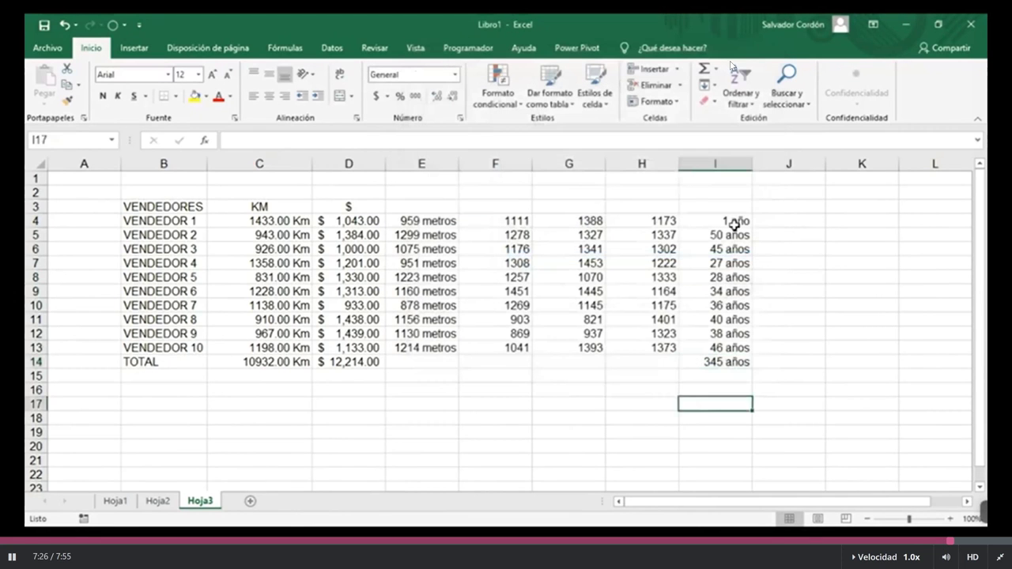
pyautogui.moveTo(735, 226); pyautogui.dragTo(716, 362)
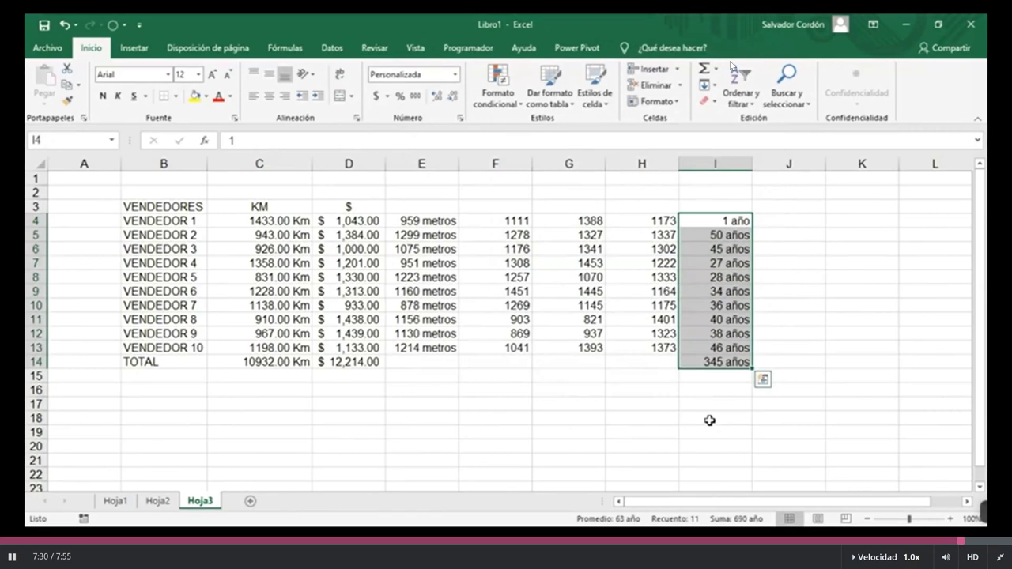
pyautogui.click(539, 418)
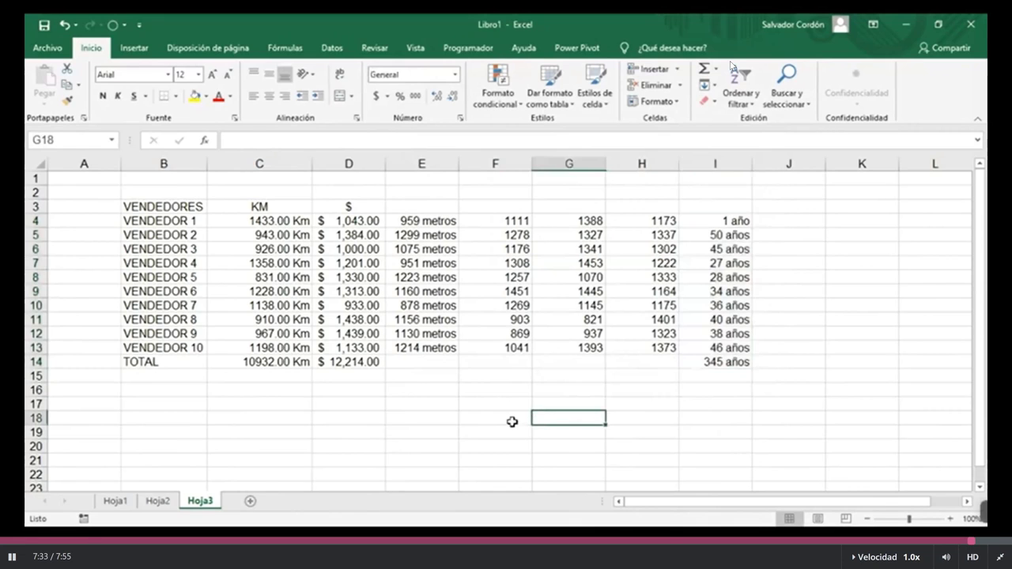
pyautogui.moveTo(261, 220); pyautogui.dragTo(304, 347)
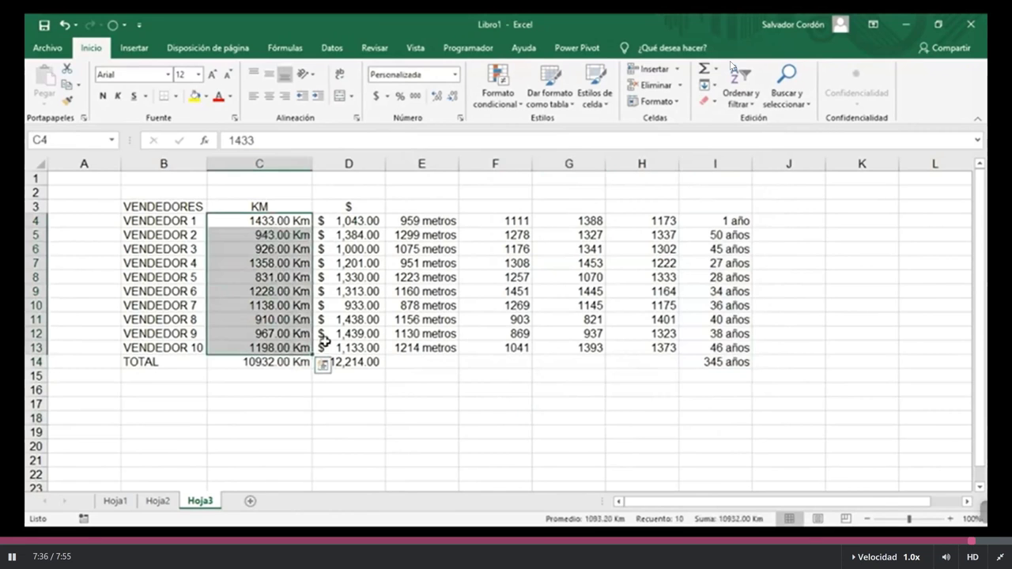
pyautogui.moveTo(371, 221); pyautogui.dragTo(356, 360)
pyautogui.hotkey('ctrl', 'q')
pyautogui.click(358, 363)
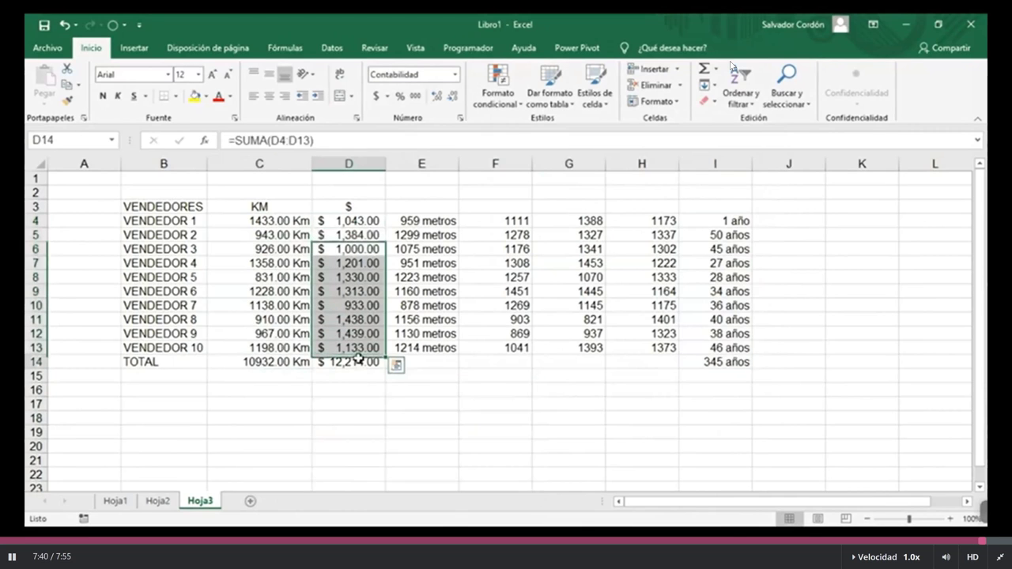
pyautogui.click(642, 376)
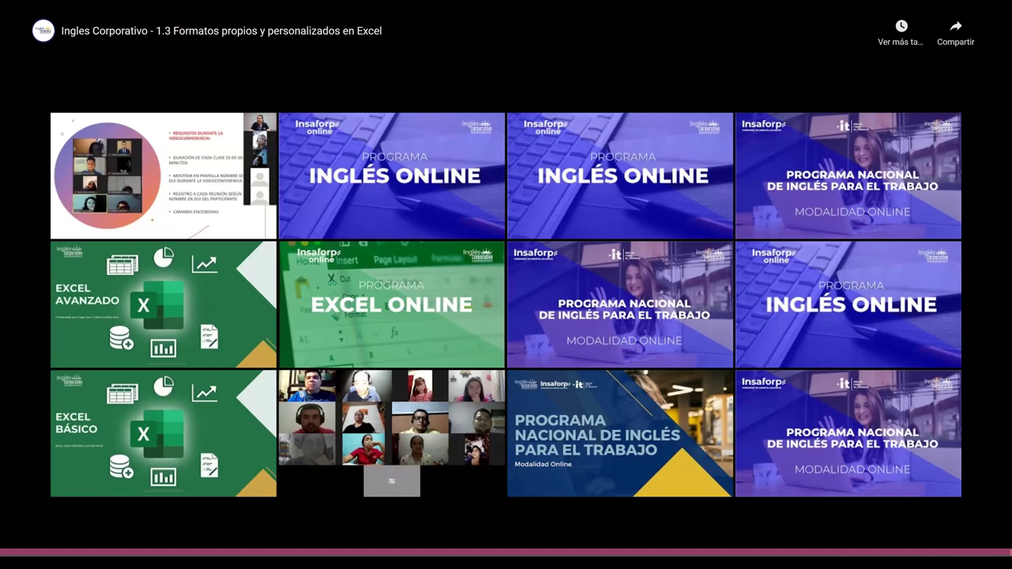
# Leave the video and switch to the Excel workbook 1.3 Formatos propios y personalizados en Excel.xlsx, maximizing its window
pyautogui.press('Escape')
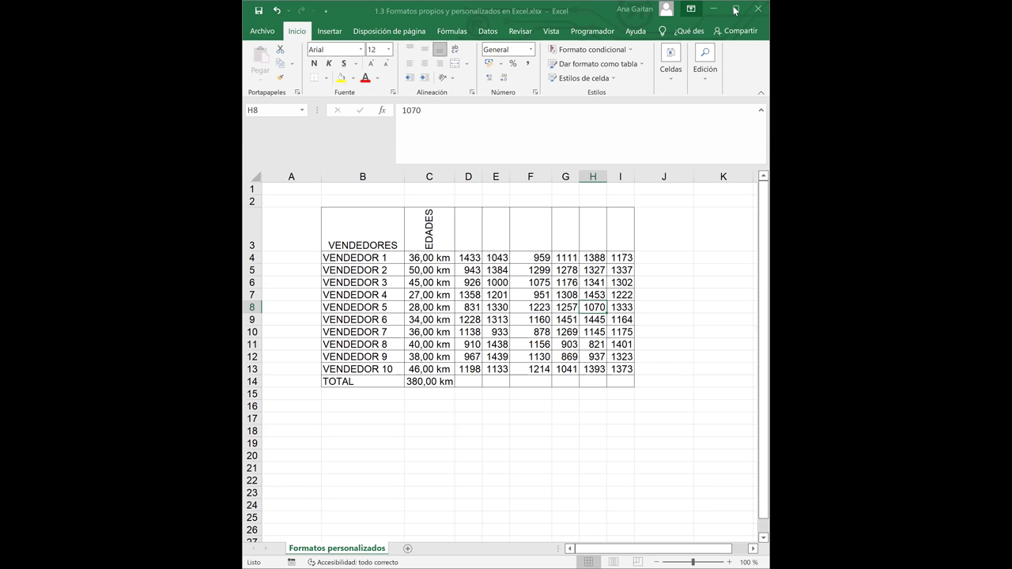
pyautogui.click(735, 10)
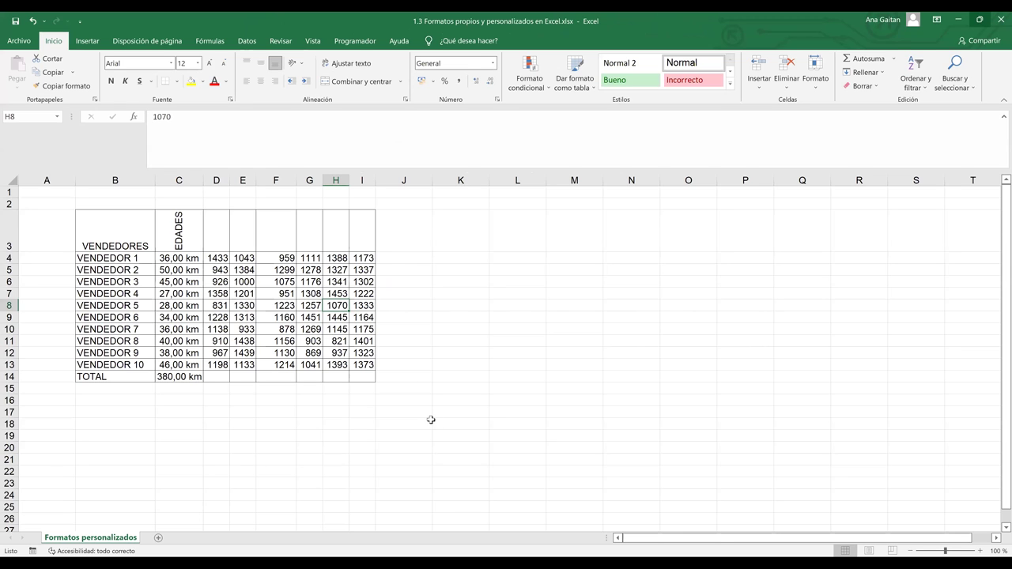
pyautogui.hotkey('ctrl', 'End')
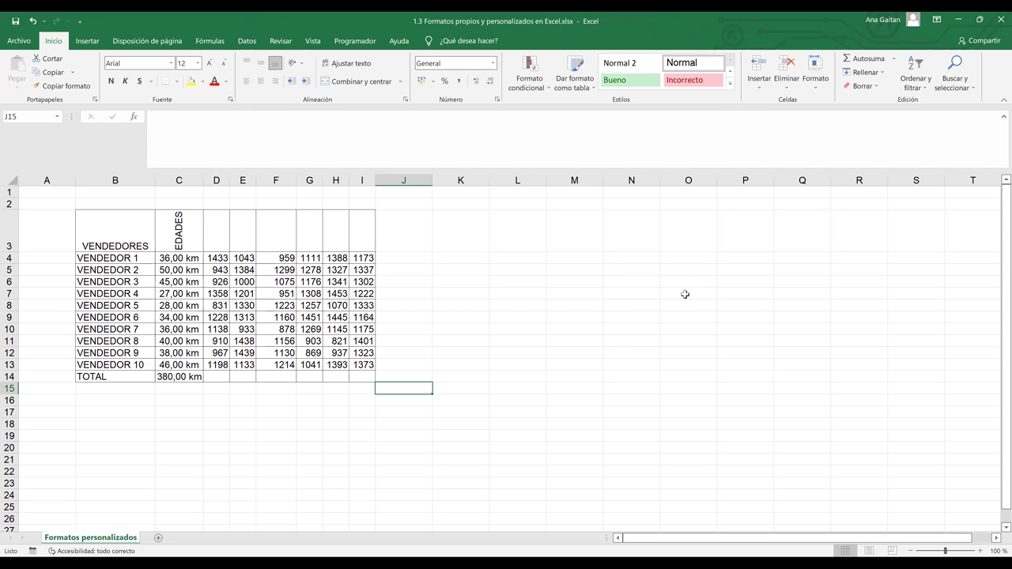
pyautogui.click(619, 316)
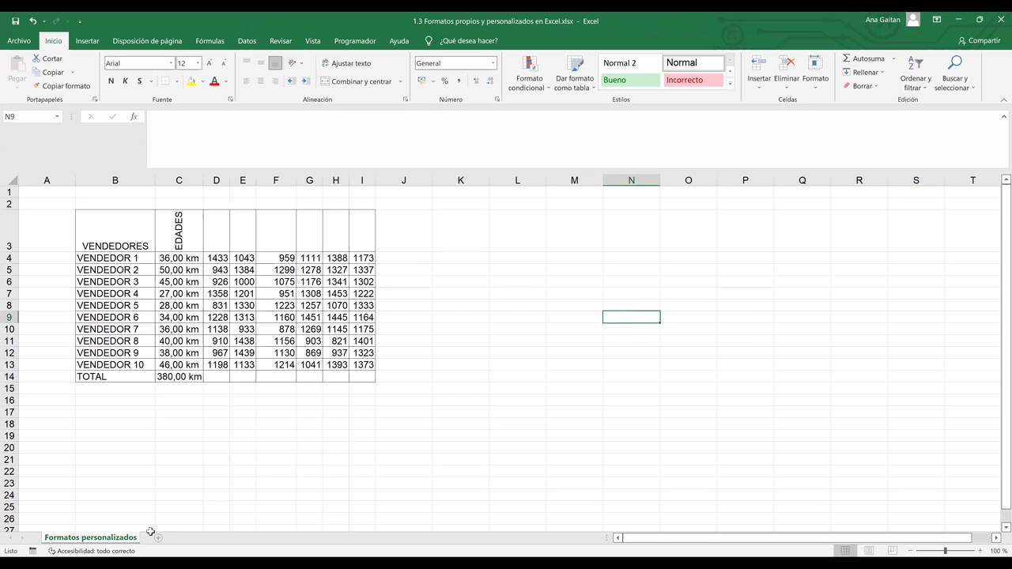
pyautogui.click(162, 398)
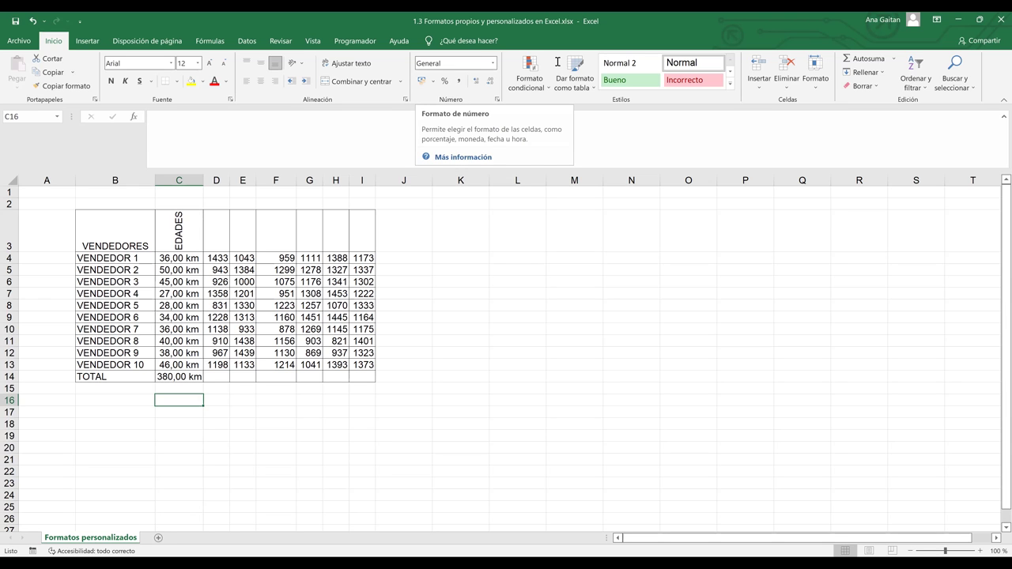
pyautogui.click(609, 349)
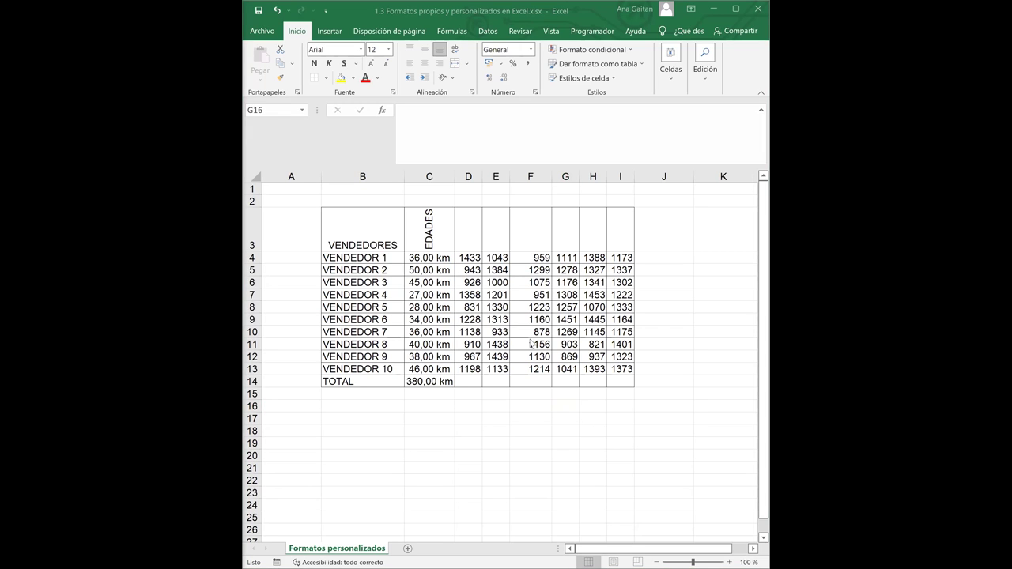
pyautogui.click(766, 312)
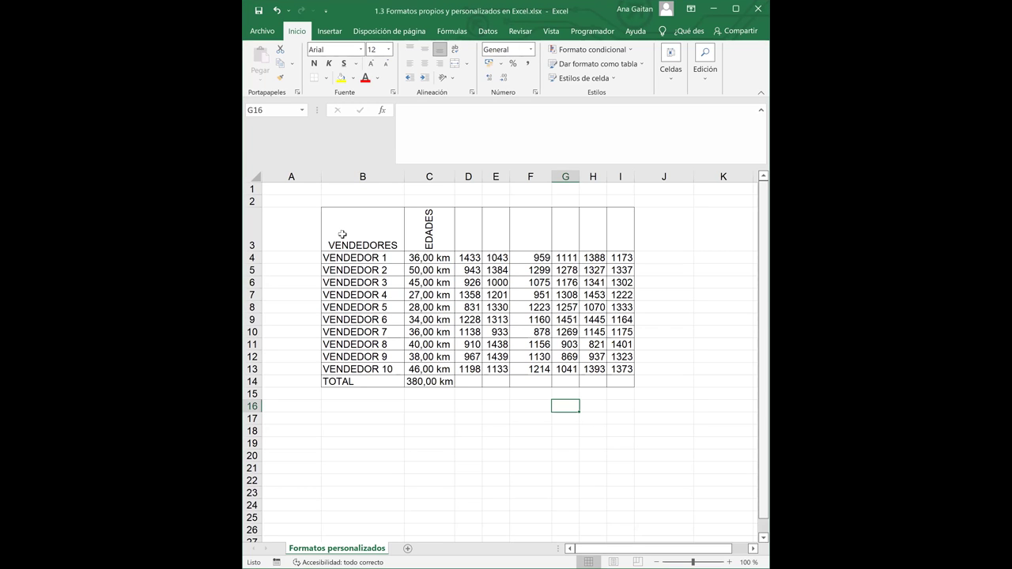
pyautogui.click(530, 50)
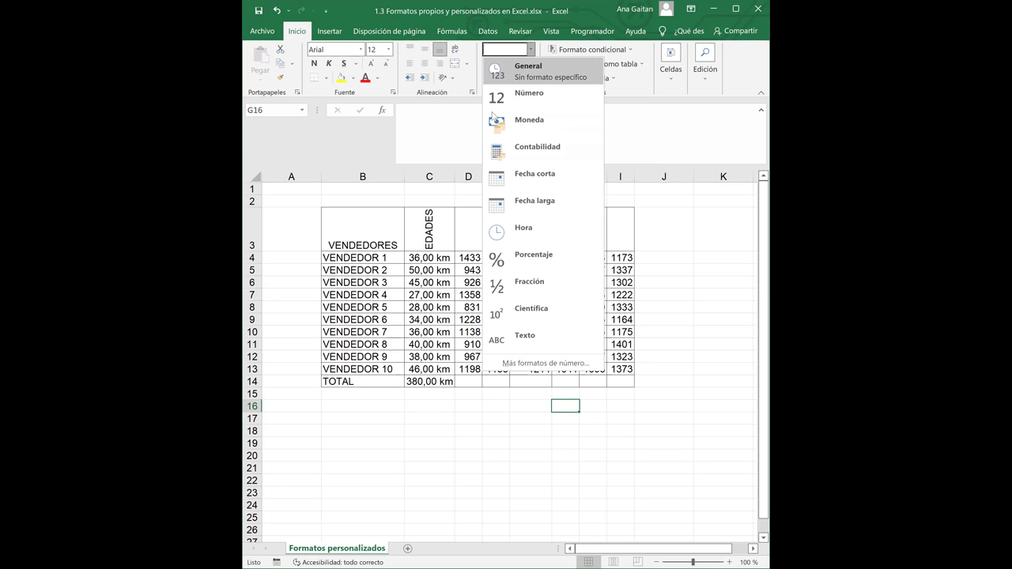
pyautogui.click(467, 258)
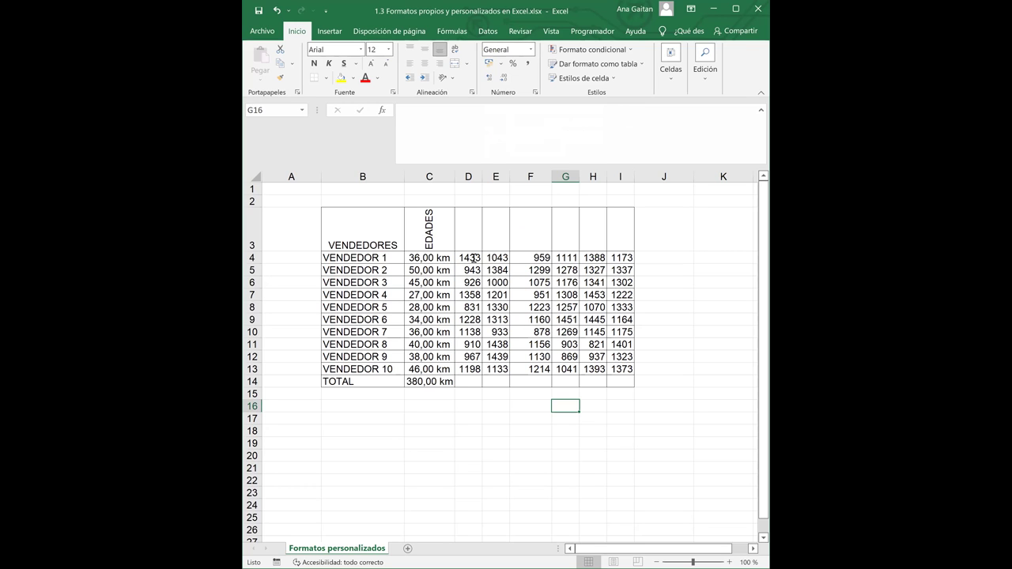
# Change VENDEDOR 1's value in D4 to $1433 by adding the dollar sign manually, and widen column D
pyautogui.doubleClick(472, 258)
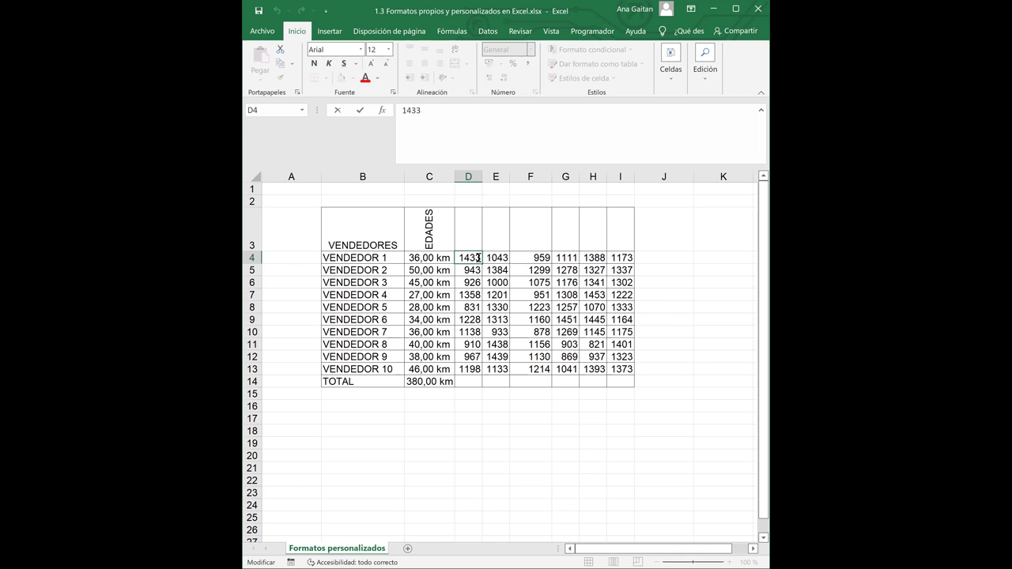
pyautogui.write('$')
pyautogui.press('Return')
pyautogui.click(474, 257)
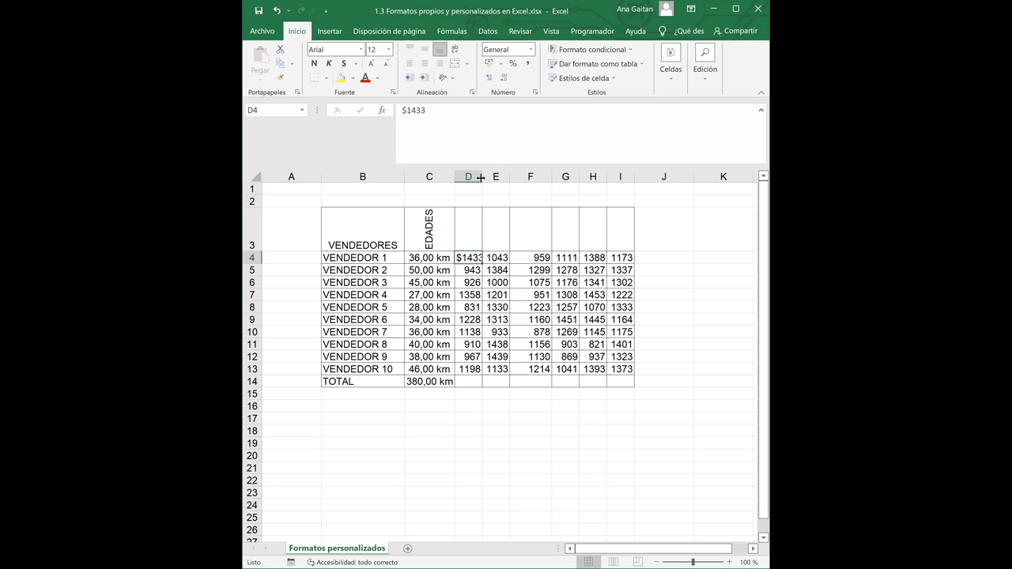
pyautogui.moveTo(503, 179); pyautogui.dragTo(506, 179)
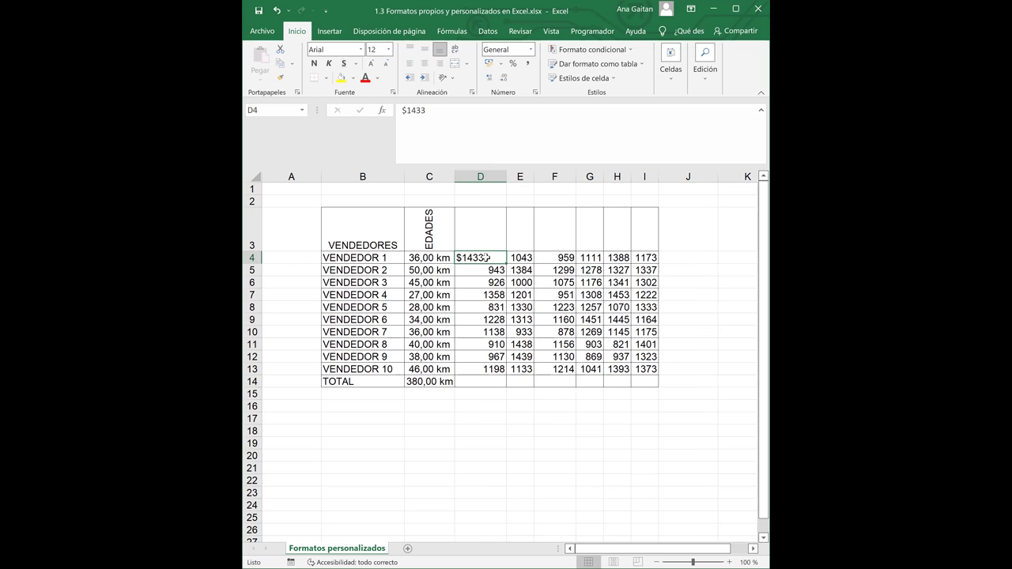
# Append the filler text añjihinodsnclds after $1433 in cell D4
pyautogui.doubleClick(486, 257)
pyautogui.write('a')
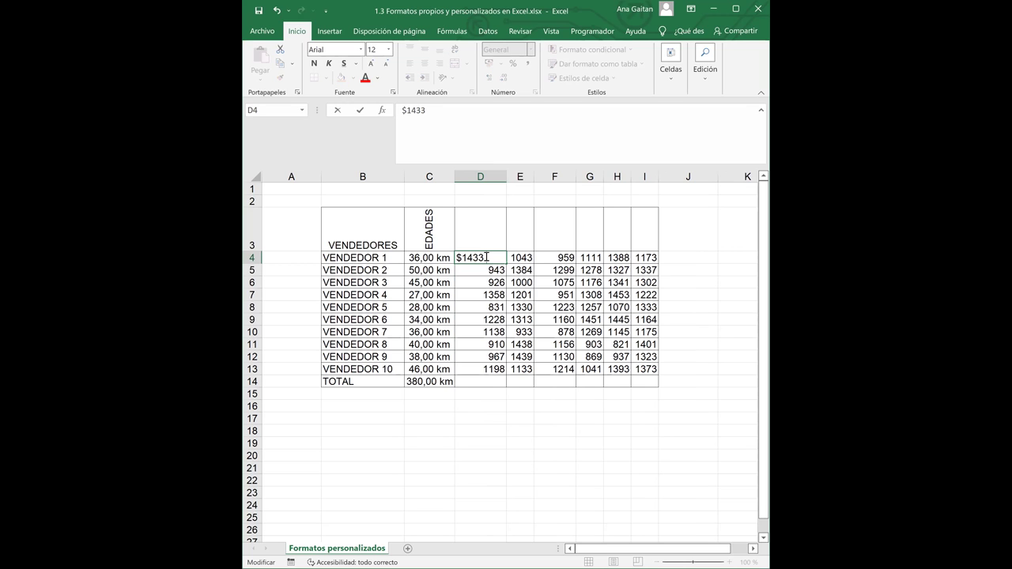
pyautogui.write('ñjihmndsfds')
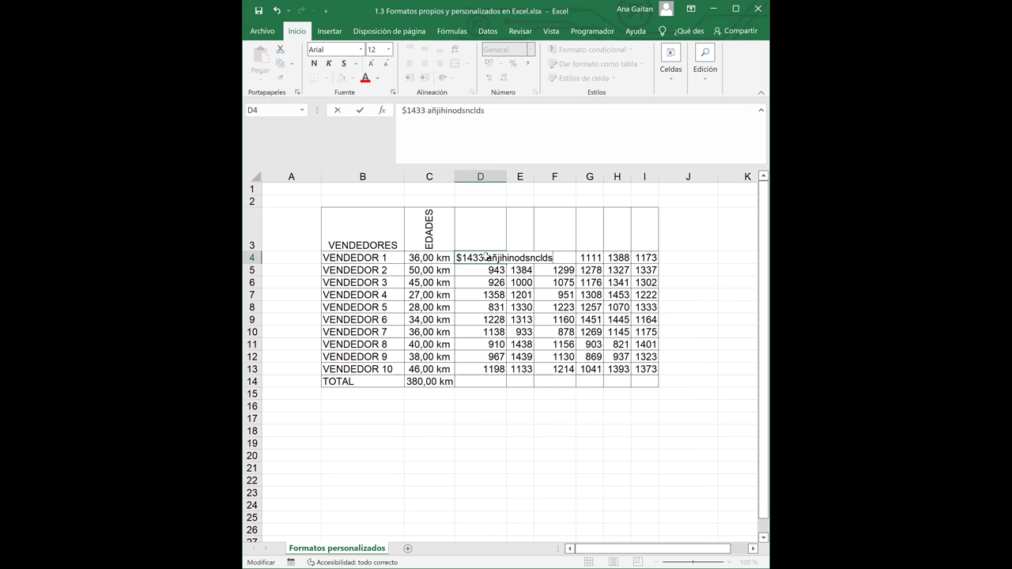
pyautogui.press('Return')
pyautogui.click(486, 257)
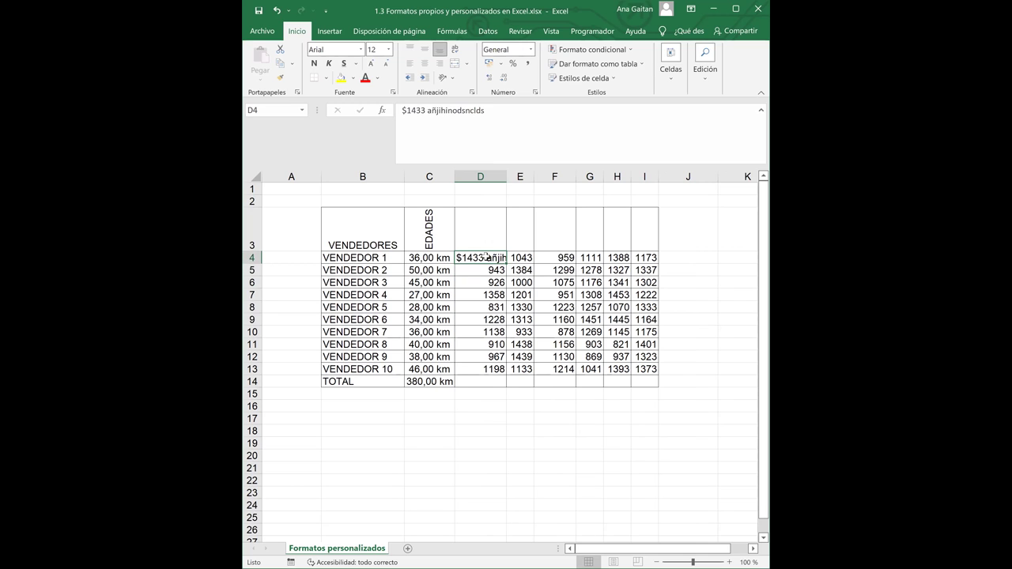
# Clear the contents of cell D4 for VENDEDOR 1 and keep that cell selected
pyautogui.press('BackSpace')
pyautogui.click(479, 285)
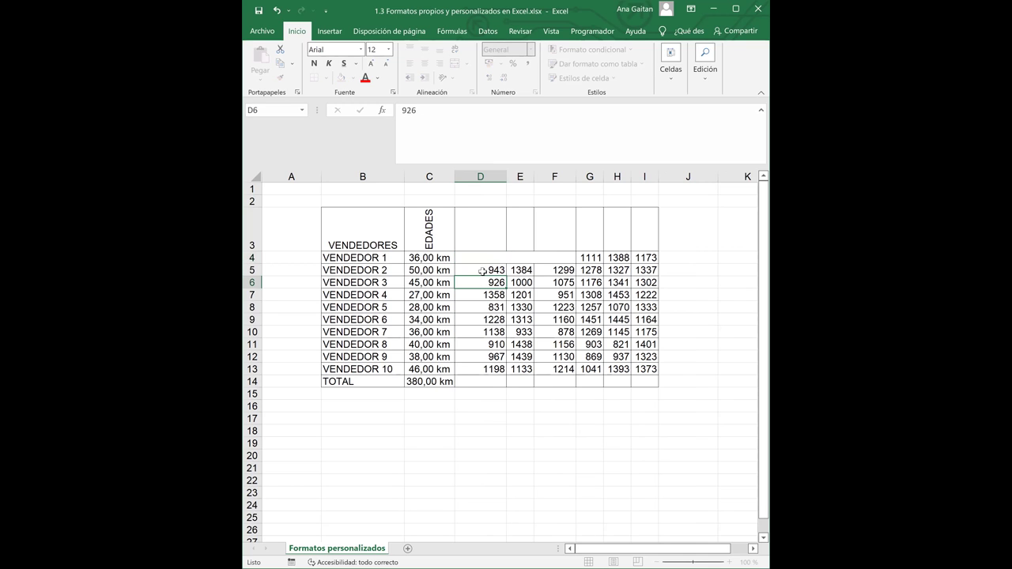
pyautogui.click(484, 258)
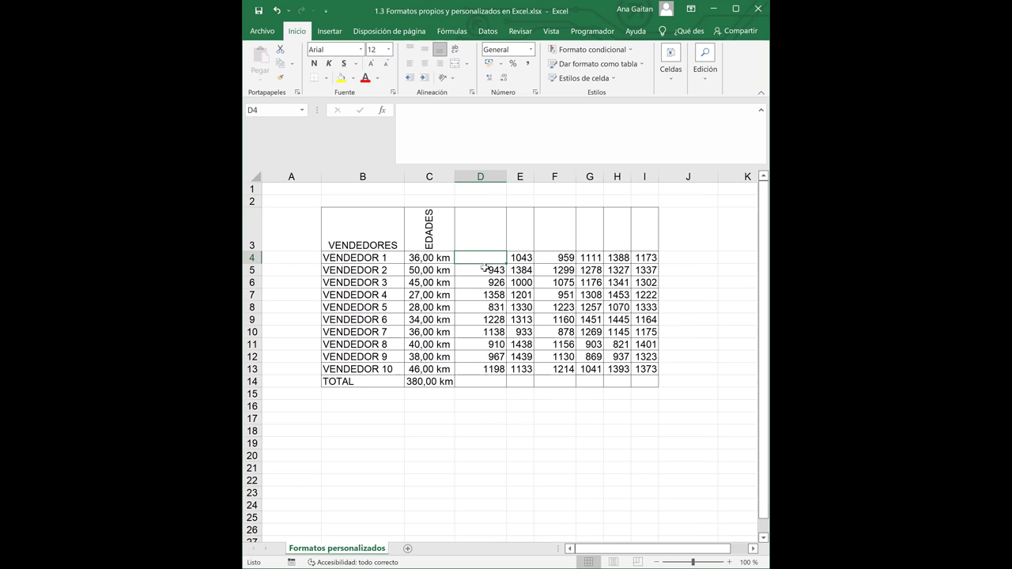
# Apply the Moneda number format to the empty cell D4 and enter the value 6
pyautogui.click(531, 50)
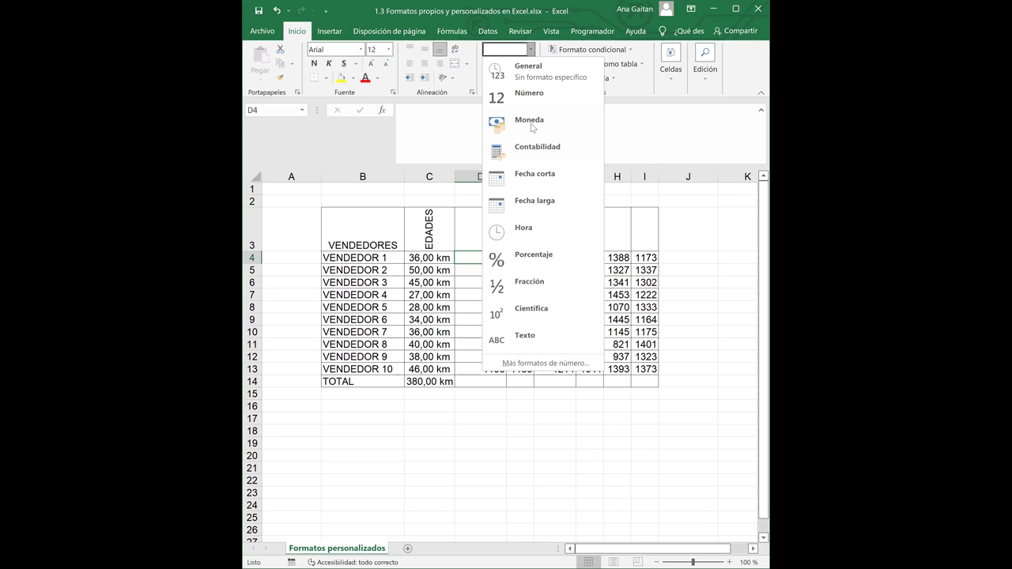
pyautogui.click(532, 125)
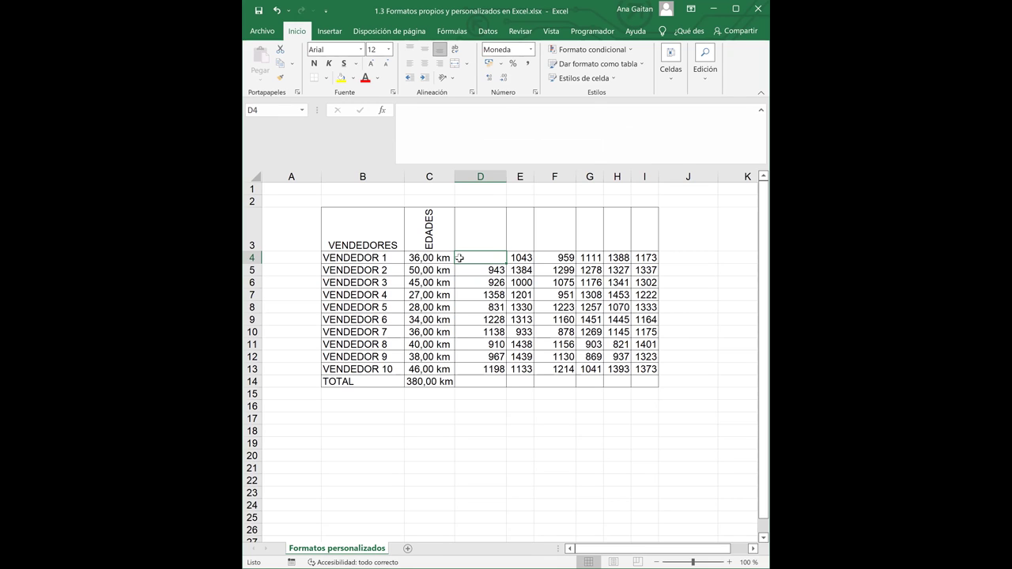
pyautogui.write('6')
pyautogui.press('Return')
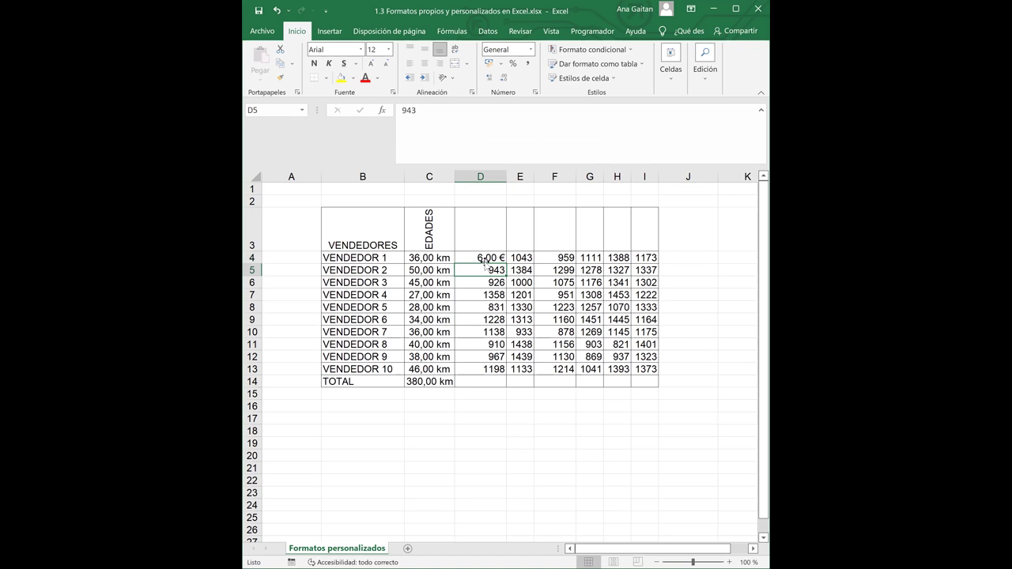
# Maximize the workbook window and open the full number format settings for cell D4
pyautogui.click(738, 12)
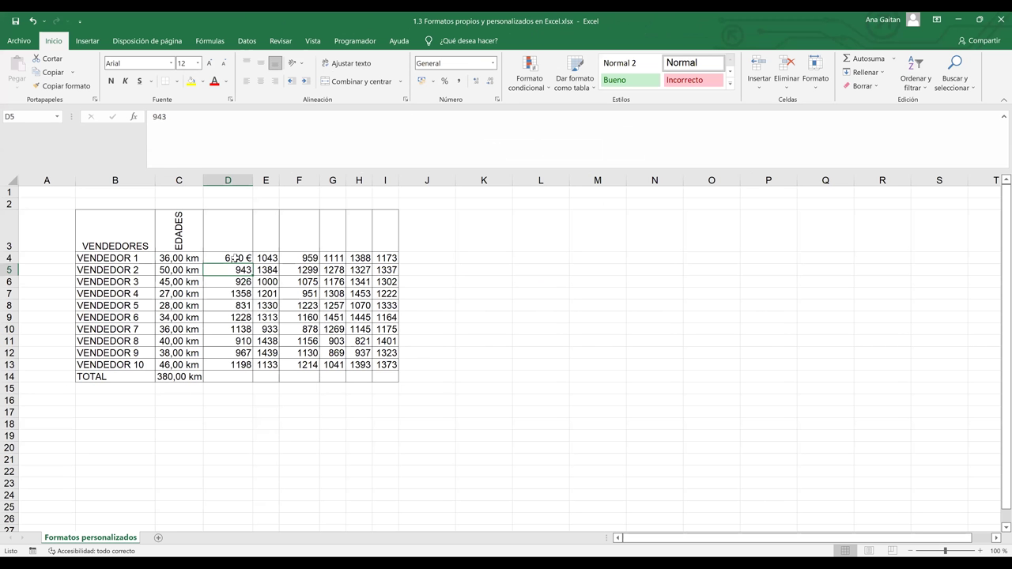
pyautogui.click(234, 258)
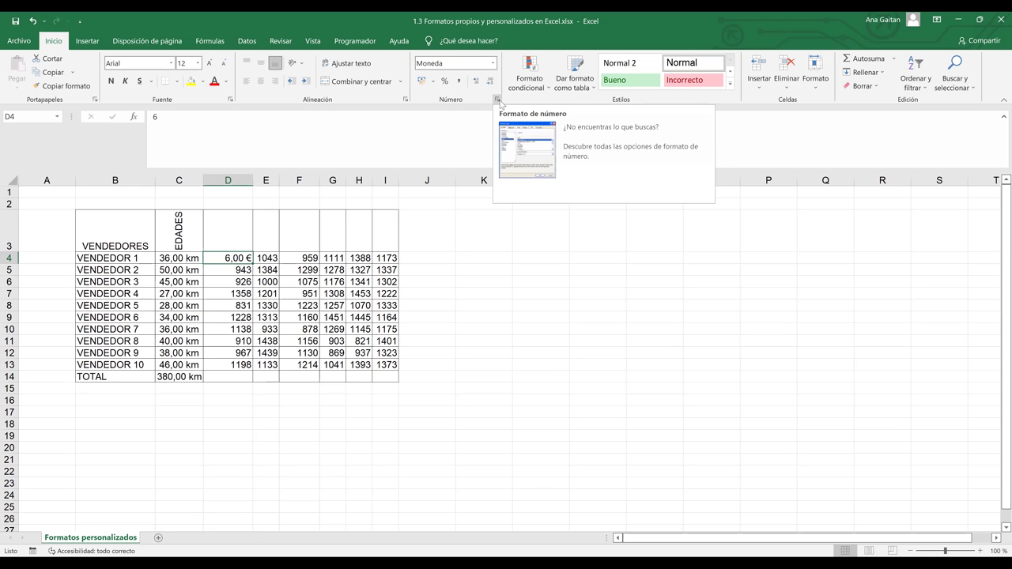
pyautogui.click(500, 103)
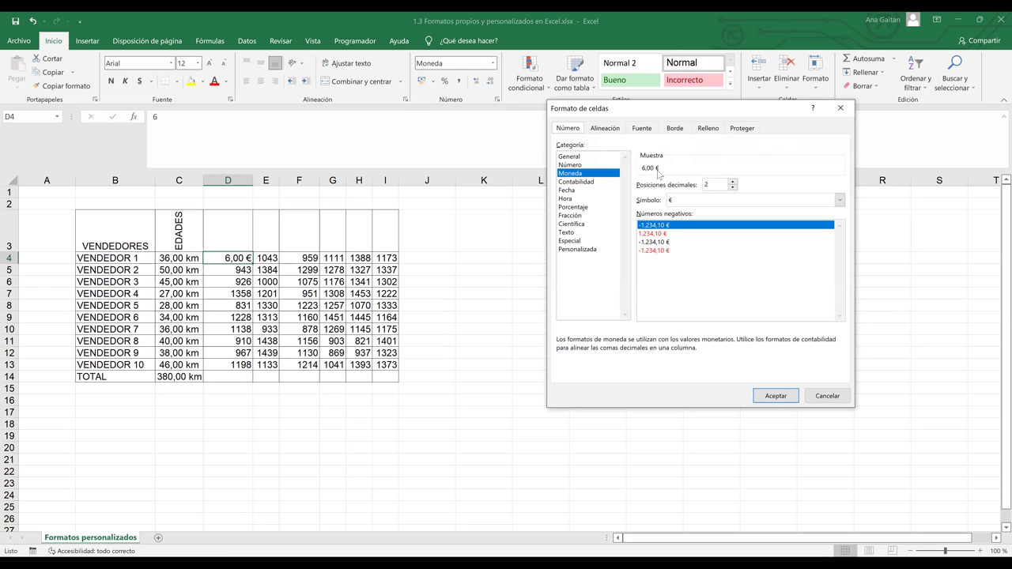
# Try more and fewer decimal places in D4's Moneda format and return the setting to 2
pyautogui.click(733, 182)
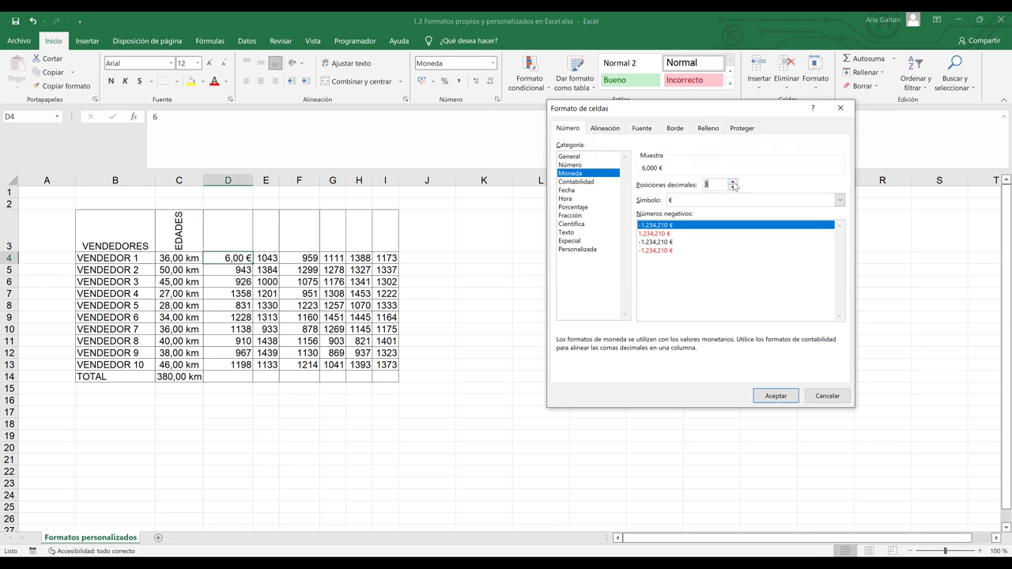
pyautogui.click(733, 183)
pyautogui.click(733, 189)
pyautogui.click(733, 188)
pyautogui.click(733, 188)
pyautogui.click(733, 188)
pyautogui.click(733, 182)
pyautogui.click(733, 182)
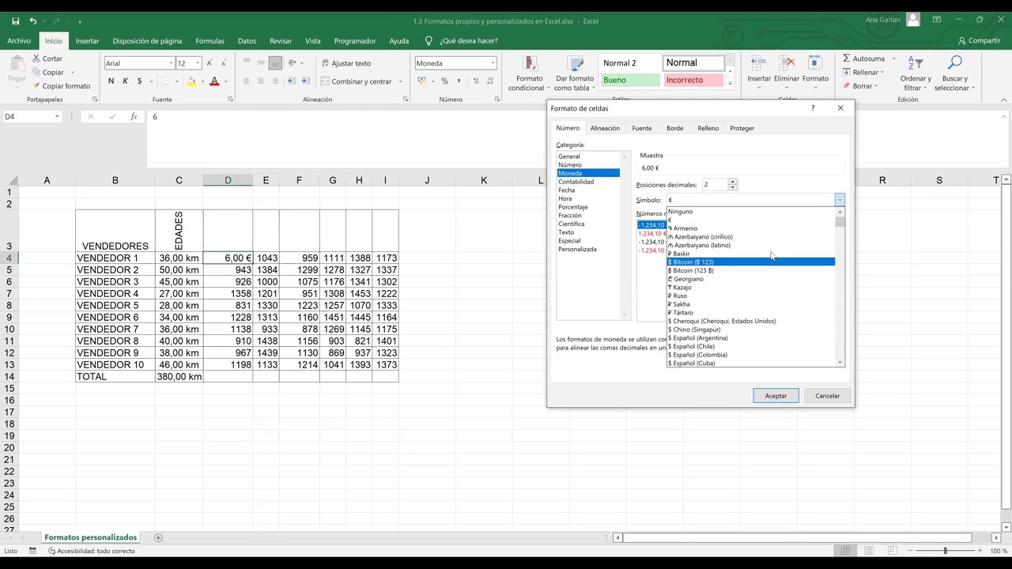
# Set the currency symbol of D4's Moneda format to $ Español (El Salvador) and apply it
pyautogui.moveTo(842, 226); pyautogui.dragTo(844, 230)
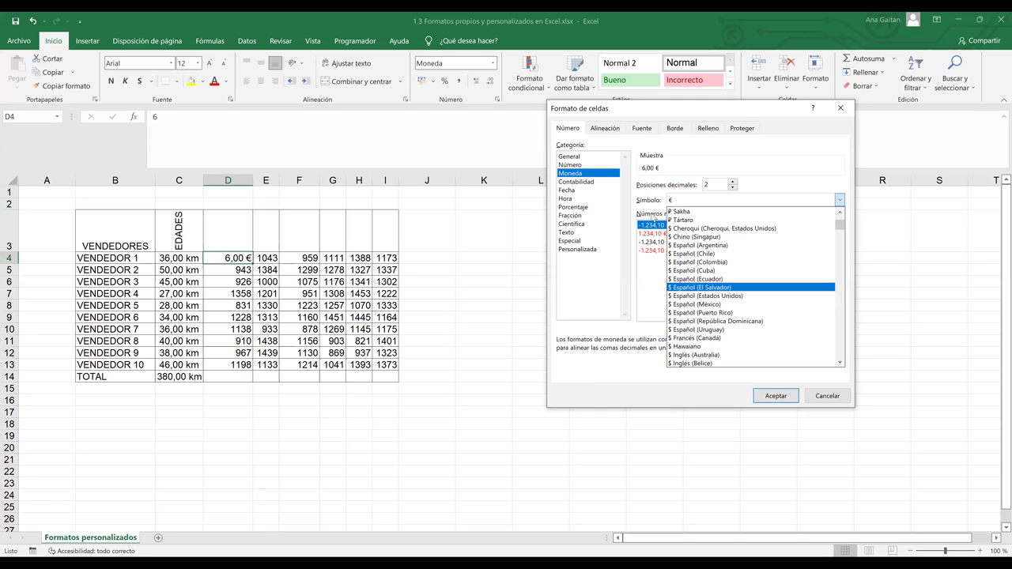
pyautogui.press('Return')
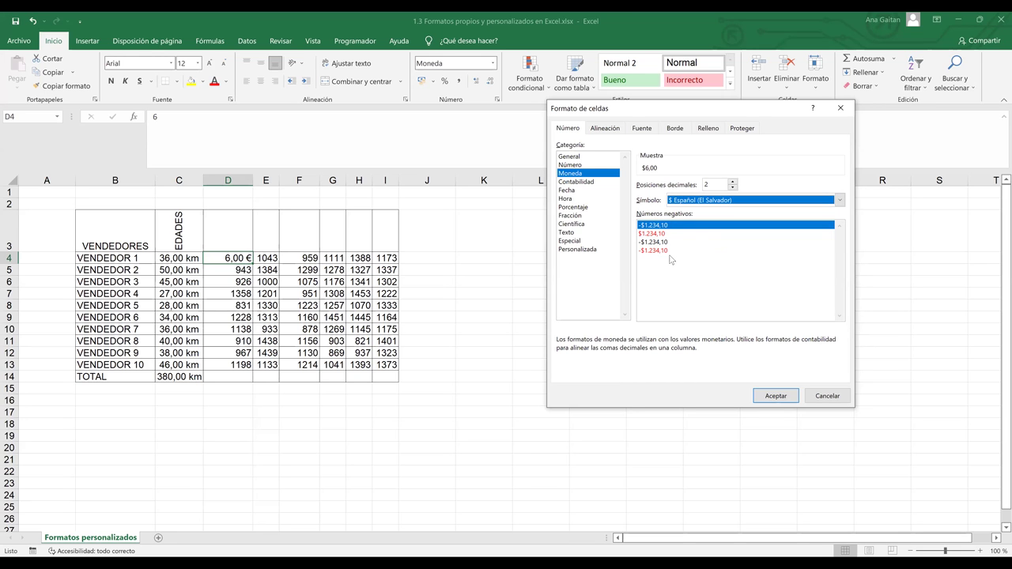
pyautogui.click(775, 395)
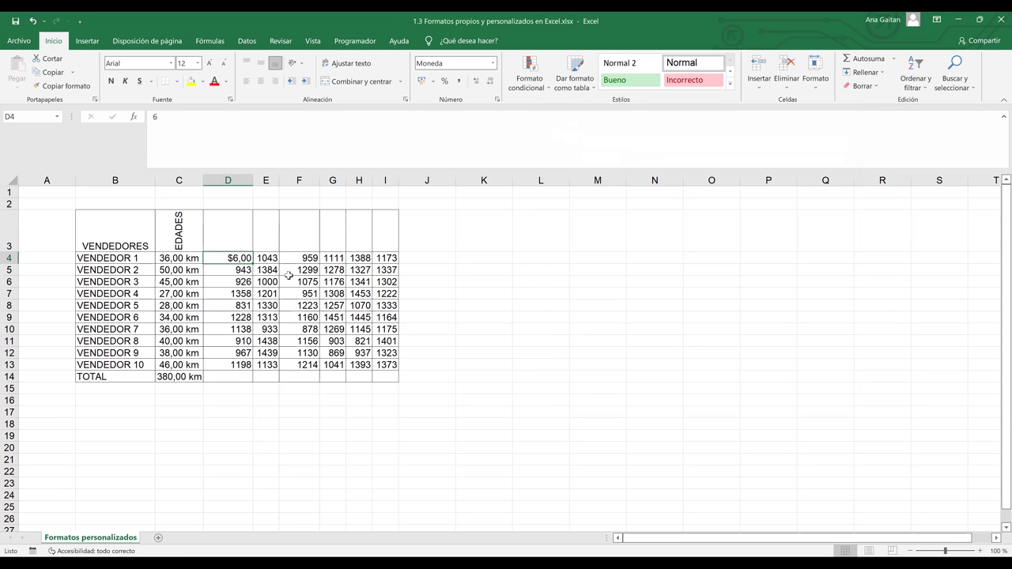
# Change the number format of cell D4 to Contabilidad
pyautogui.click(288, 273)
pyautogui.click(235, 258)
pyautogui.click(492, 64)
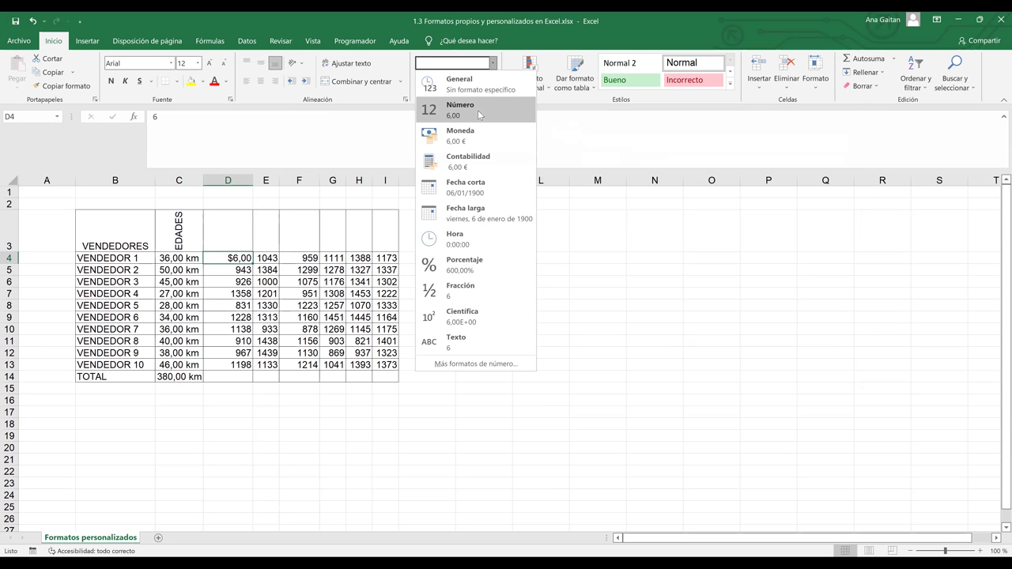
pyautogui.click(470, 165)
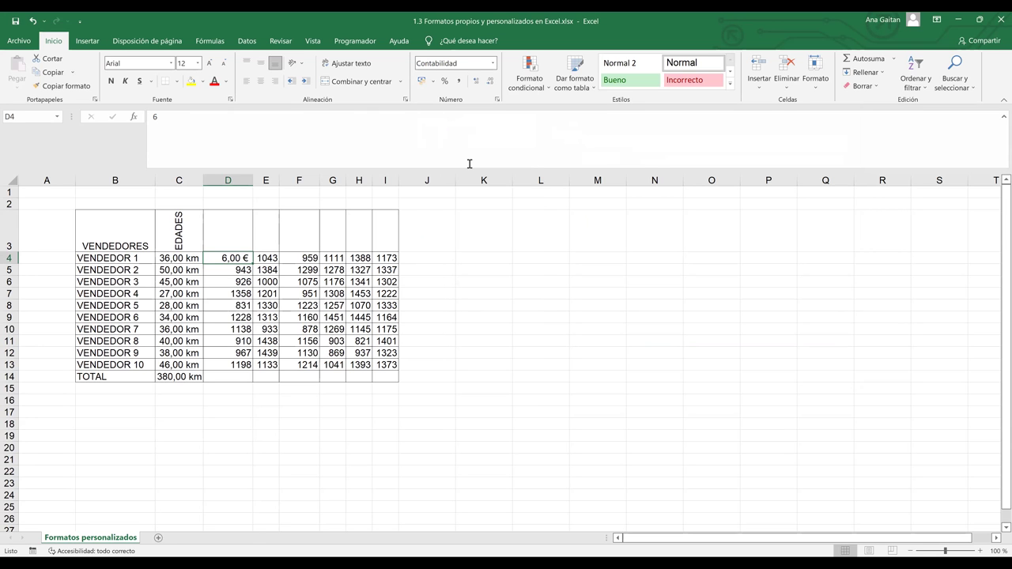
pyautogui.click(492, 62)
pyautogui.click(467, 166)
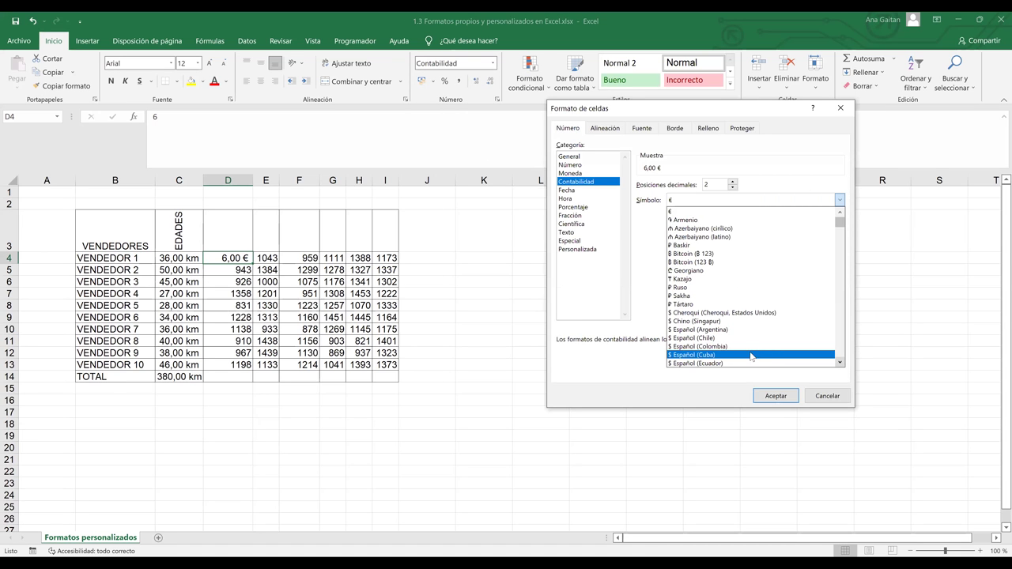
# Set the symbol of D4's Contabilidad format to $ Español (El Salvador) and apply it
pyautogui.press('Down')
pyautogui.press('Down')
pyautogui.press('Return')
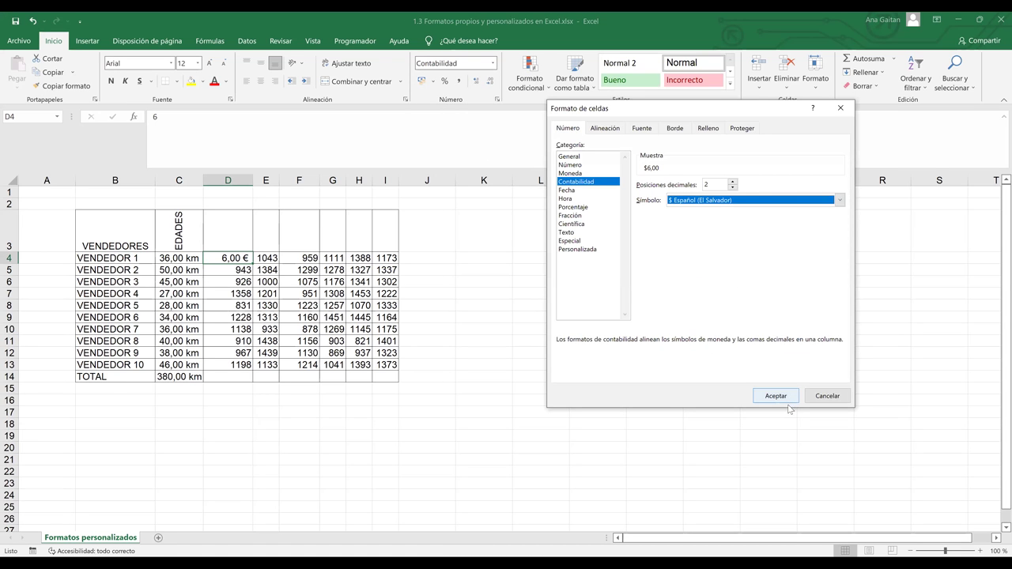
pyautogui.click(775, 396)
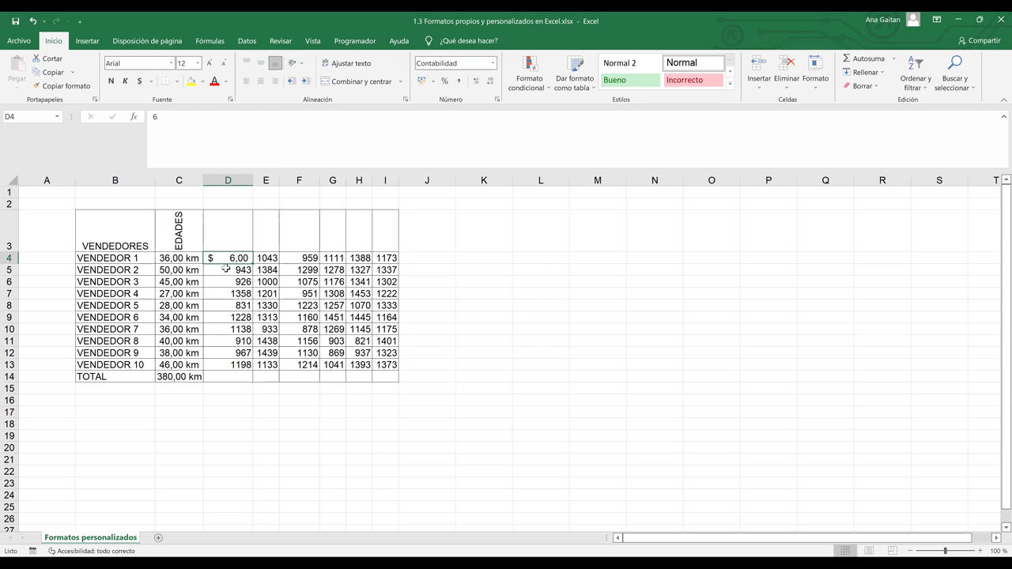
# Apply the Contabilidad number format to the values of VENDEDOR 2 through VENDEDOR 10 in D5:D13
pyautogui.moveTo(226, 269); pyautogui.dragTo(234, 366)
pyautogui.click(226, 283)
pyautogui.click(228, 270)
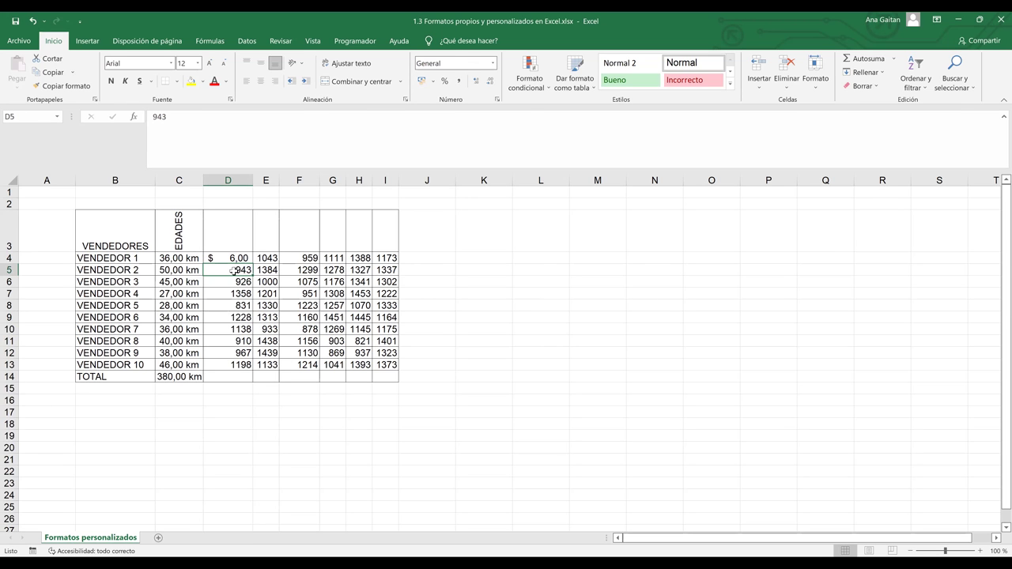
pyautogui.moveTo(233, 271); pyautogui.dragTo(230, 364)
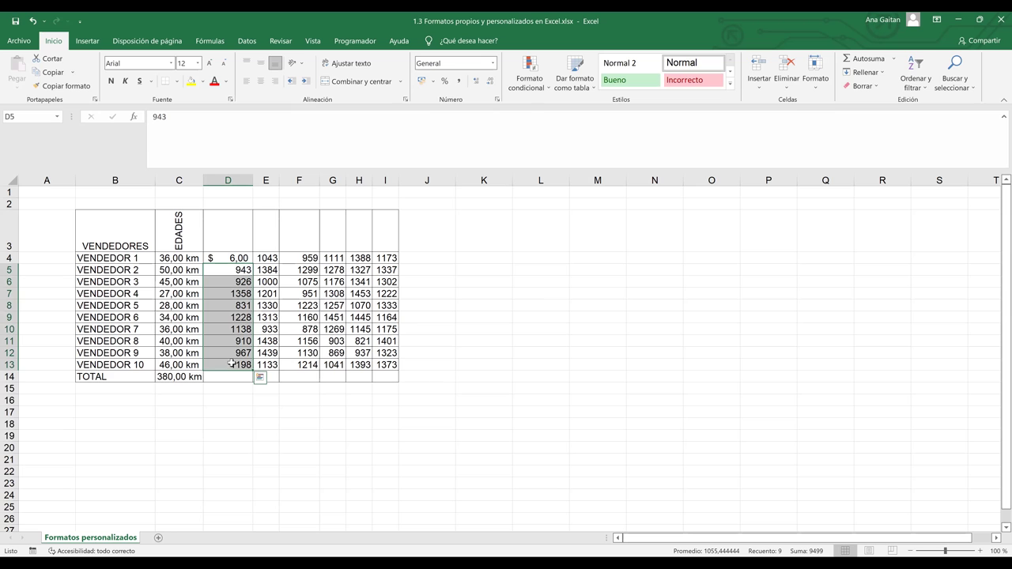
pyautogui.click(493, 64)
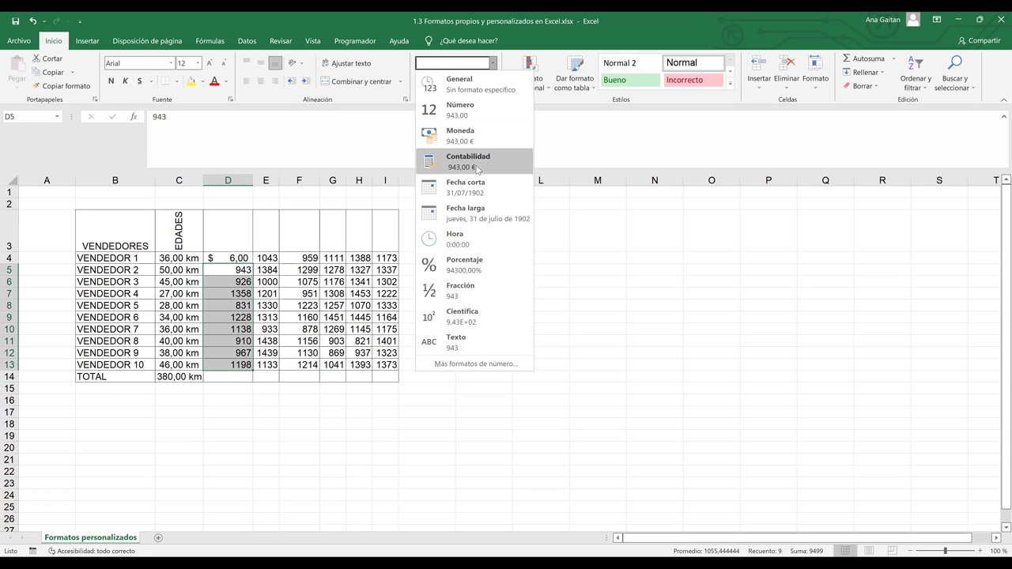
pyautogui.click(477, 163)
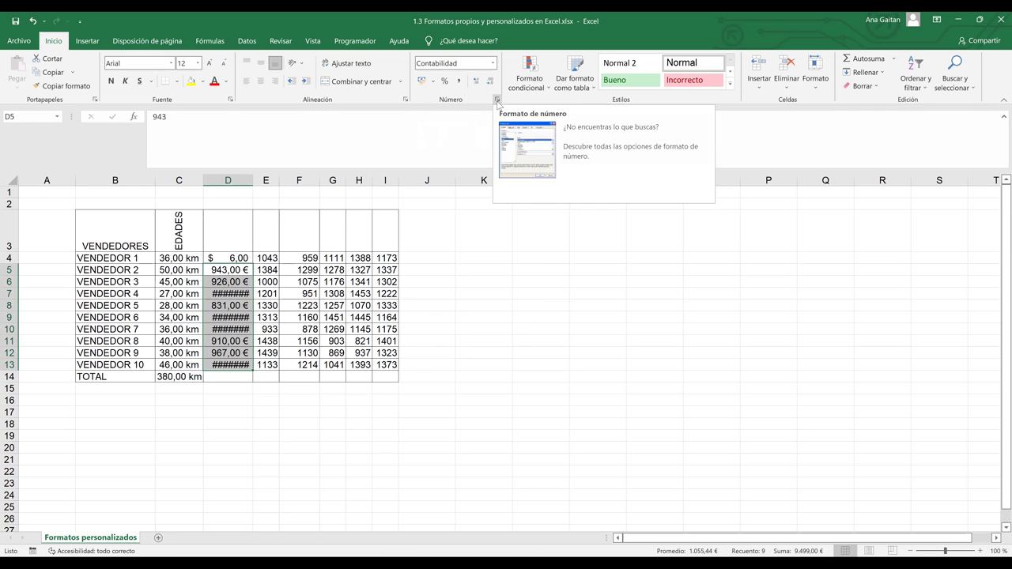
# Set the accounting symbol for D5:D13 to $ Español (El Salvador) in the cell format settings
pyautogui.click(497, 102)
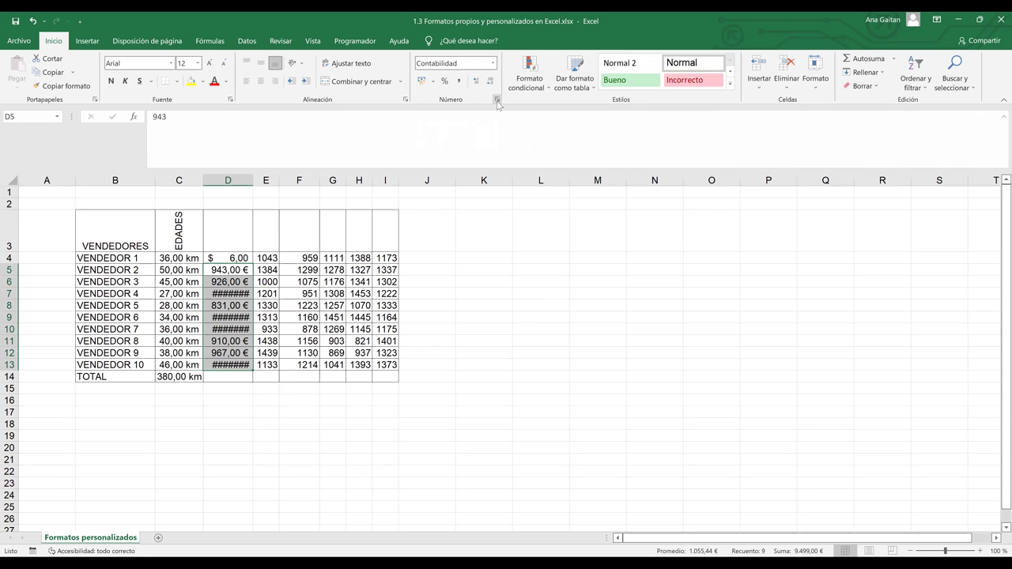
pyautogui.click(688, 204)
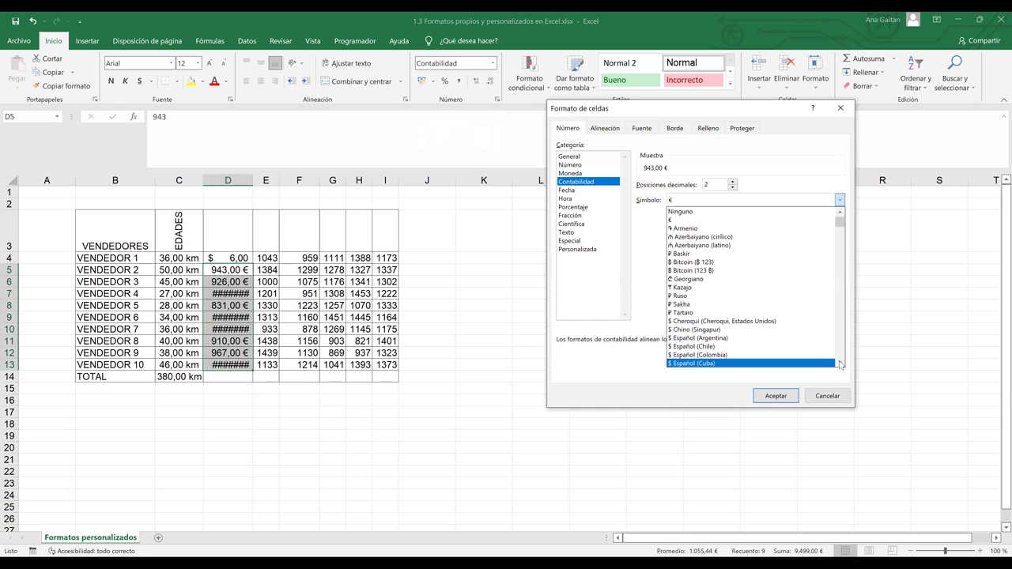
pyautogui.scroll(-1, 840, 365)
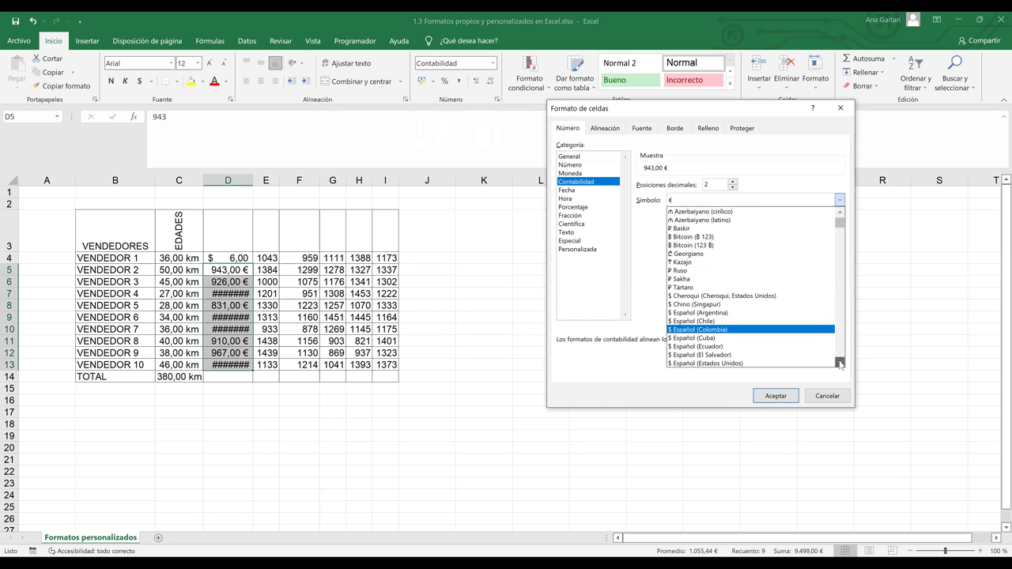
pyautogui.click(729, 355)
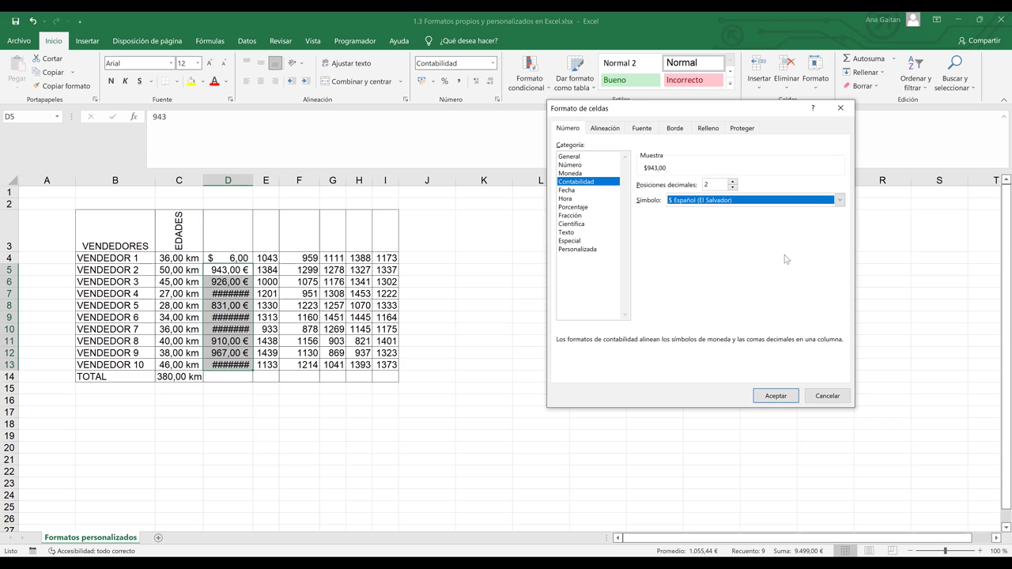
pyautogui.click(779, 397)
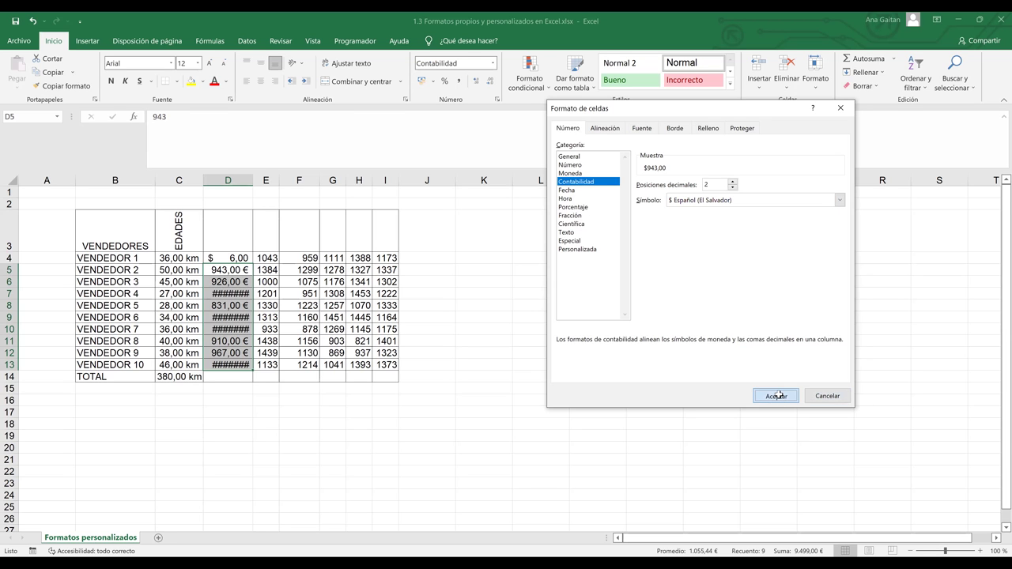
# Widen column D so its accounting values fit, and widen column E as well
pyautogui.click(219, 298)
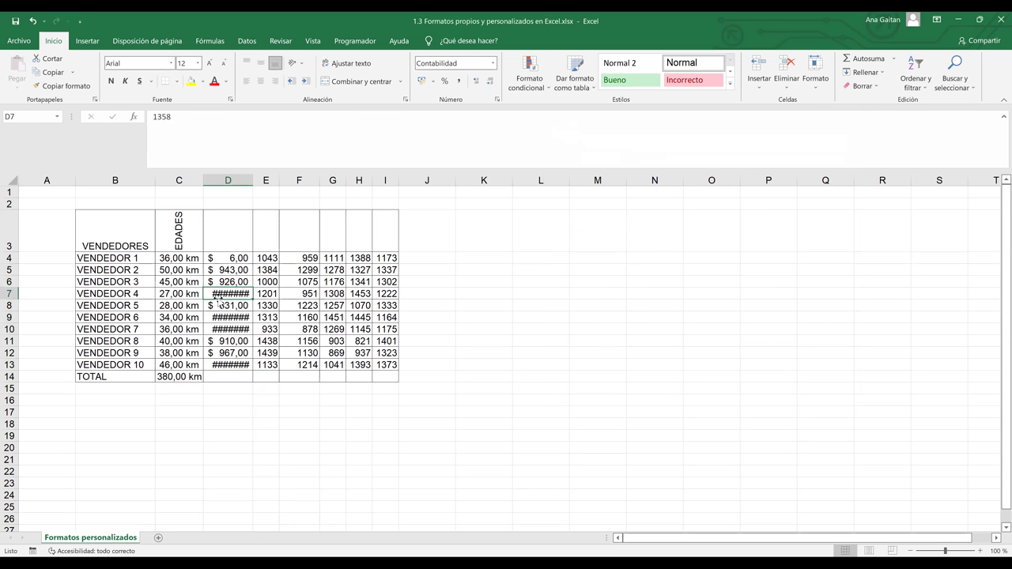
pyautogui.click(356, 376)
pyautogui.click(223, 294)
pyautogui.moveTo(251, 180); pyautogui.dragTo(269, 192)
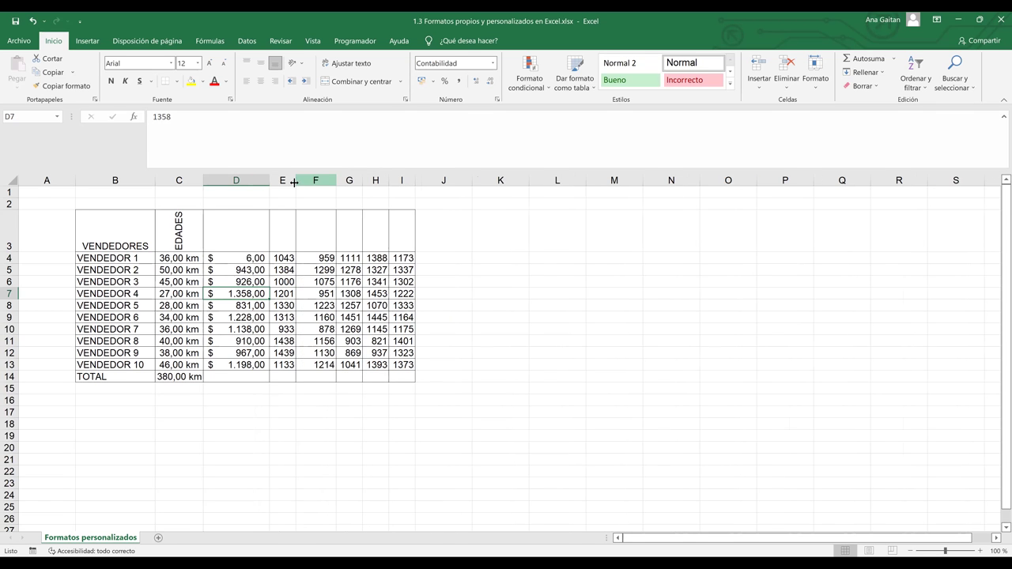
pyautogui.click(238, 403)
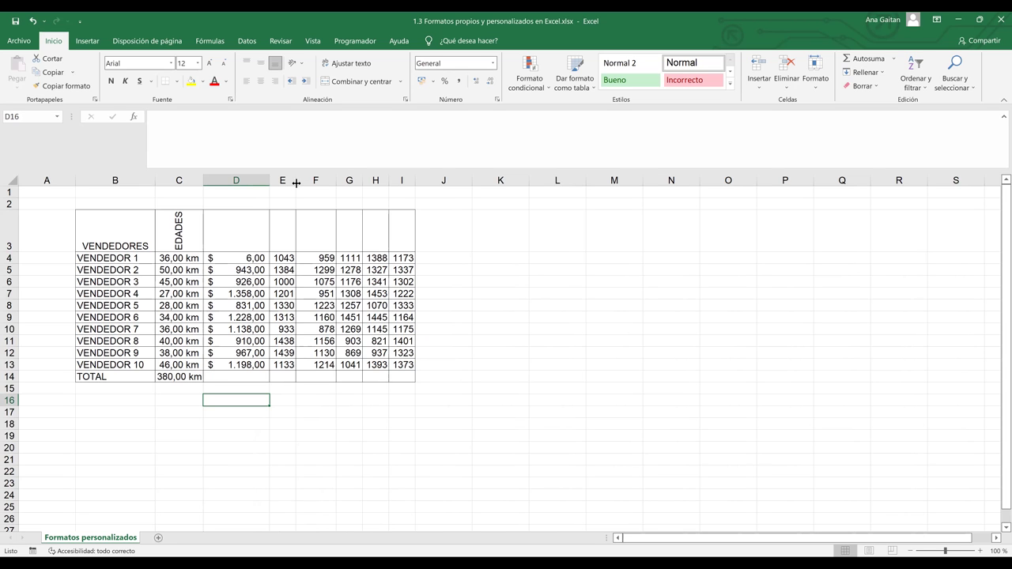
pyautogui.moveTo(311, 184); pyautogui.dragTo(319, 265)
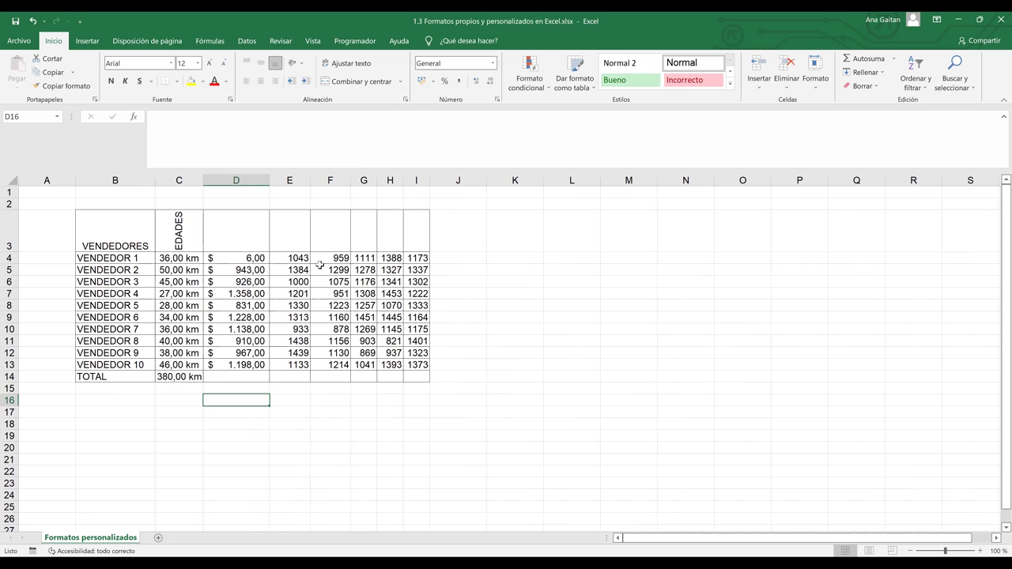
# Apply the Moneda number format to the sellers' values in E4:E13
pyautogui.click(289, 268)
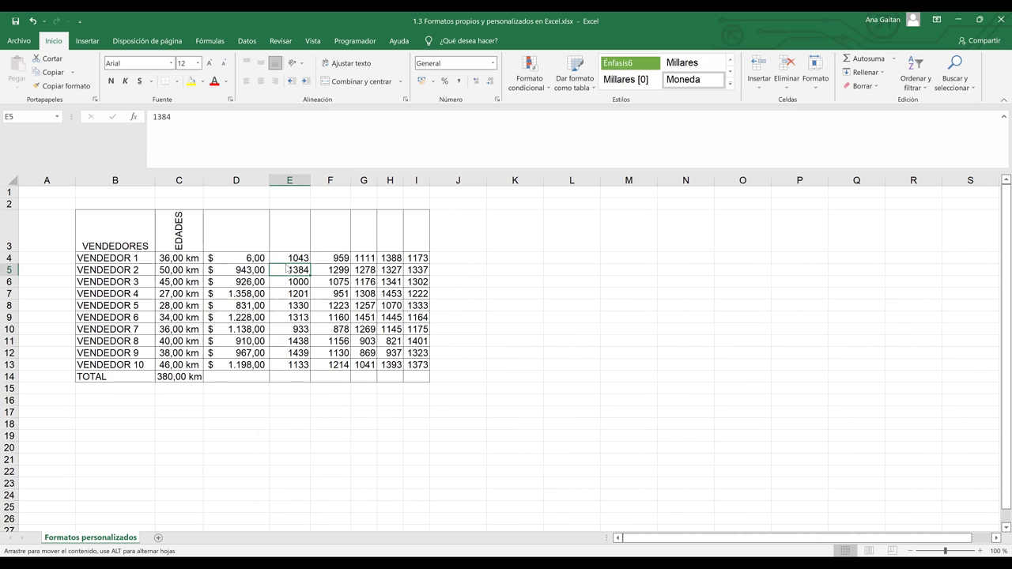
pyautogui.moveTo(286, 258); pyautogui.dragTo(284, 366)
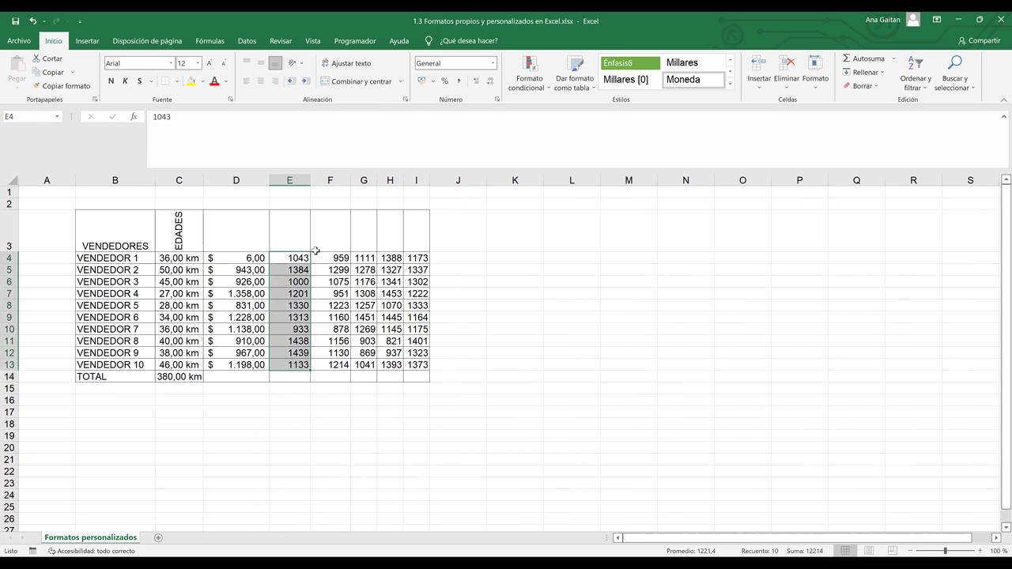
pyautogui.click(492, 68)
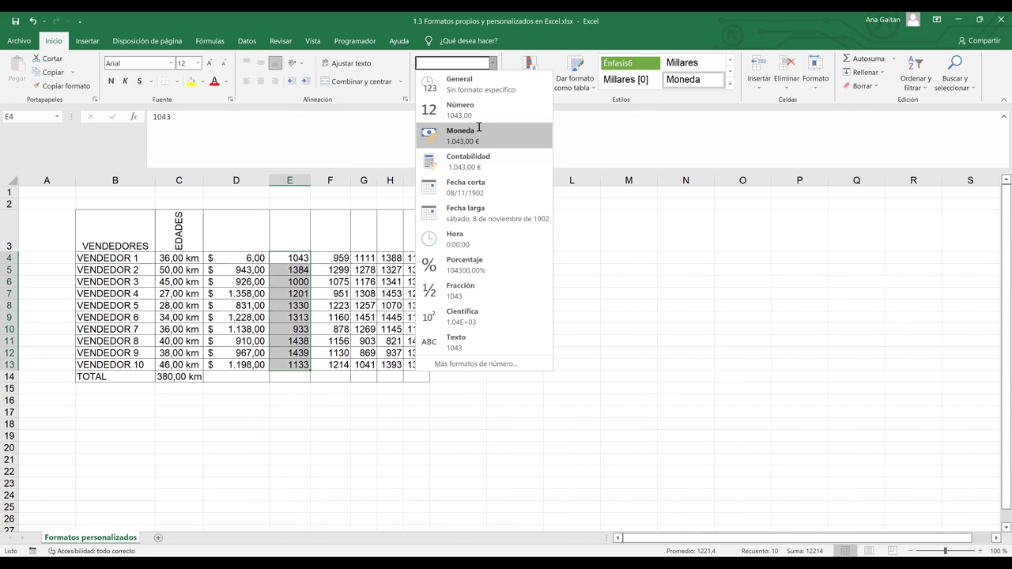
pyautogui.click(478, 129)
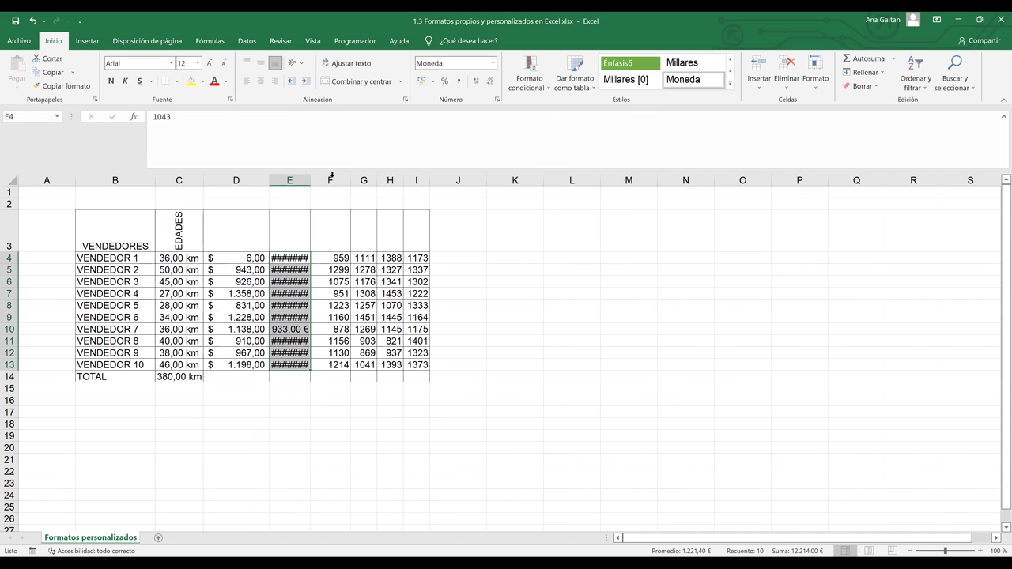
# Widen column E to fit its values and set the Moneda symbol for E4:E13 to $ Español (El Salvador)
pyautogui.moveTo(310, 179); pyautogui.dragTo(334, 180)
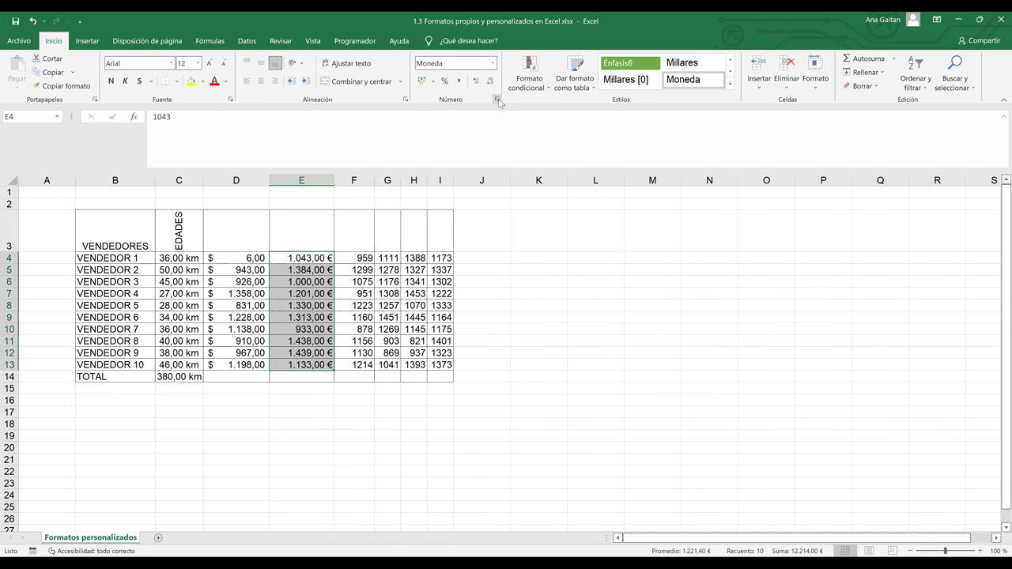
pyautogui.click(497, 100)
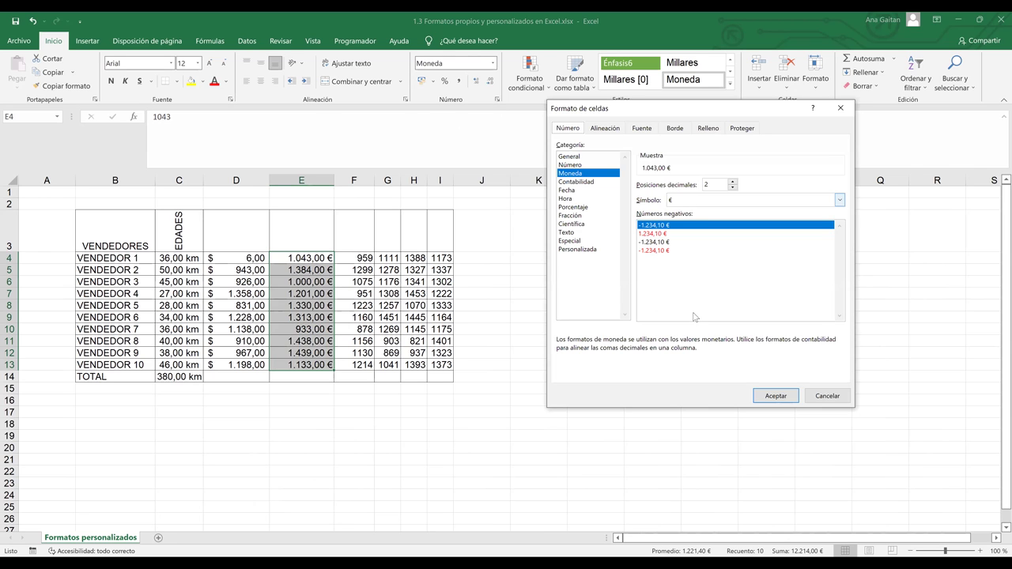
pyautogui.click(840, 200)
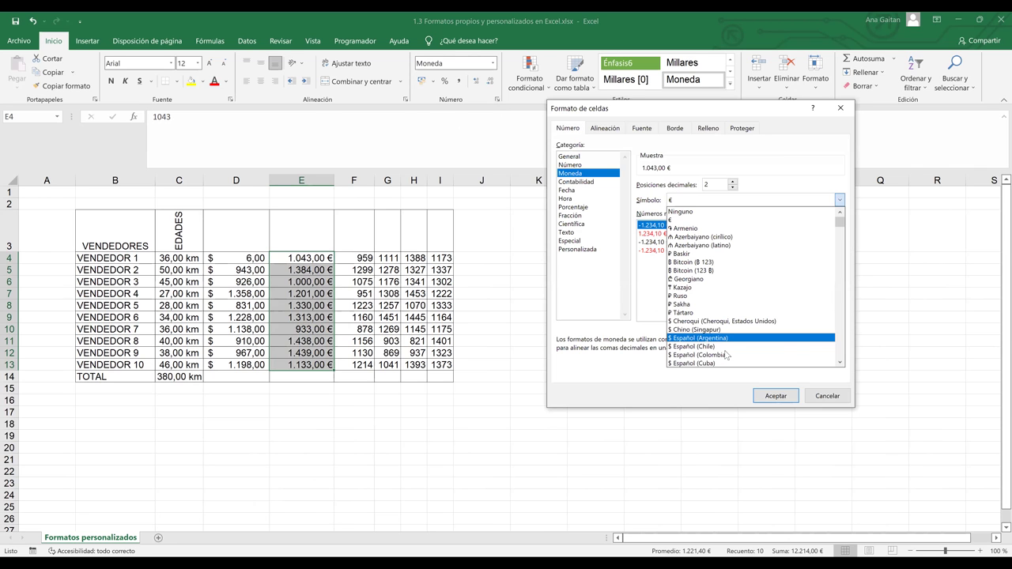
pyautogui.click(840, 363)
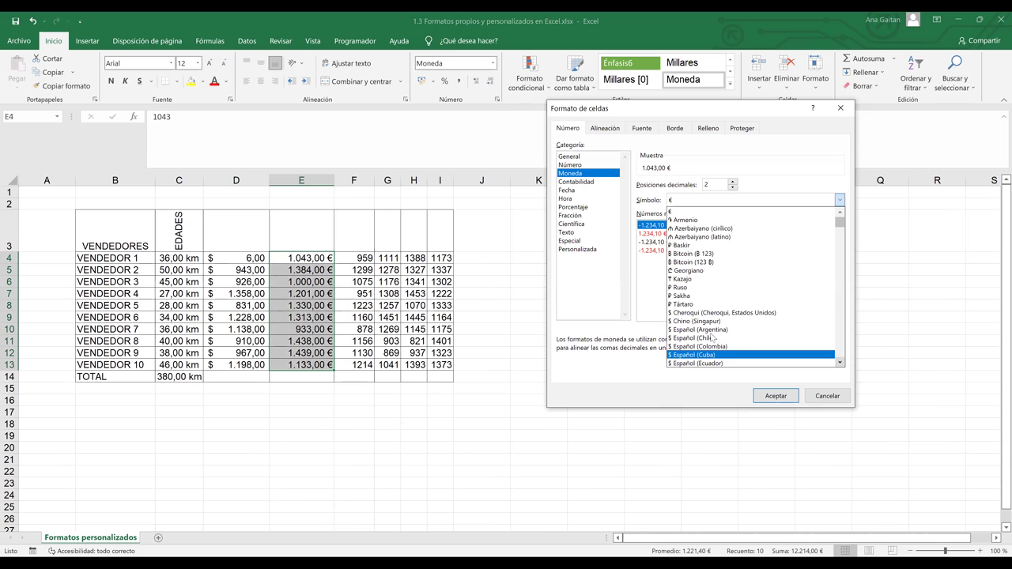
pyautogui.scroll(-1, 708, 352)
pyautogui.click(785, 389)
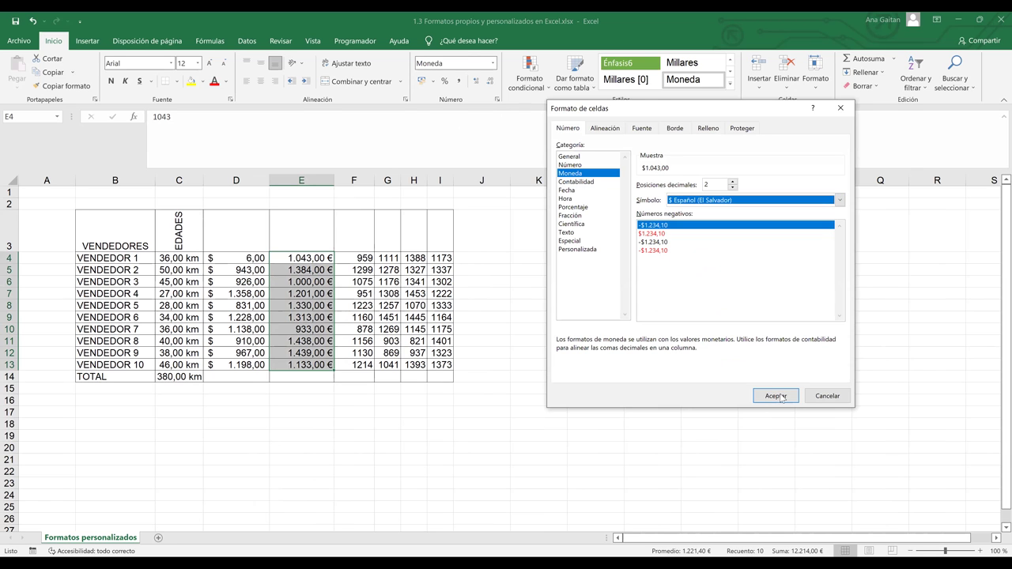
pyautogui.click(776, 396)
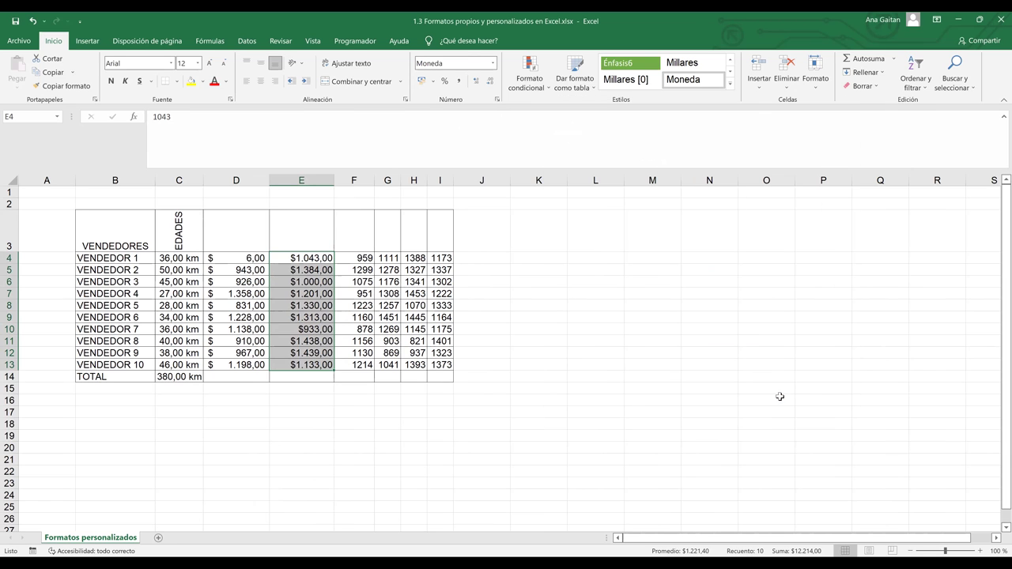
pyautogui.click(447, 342)
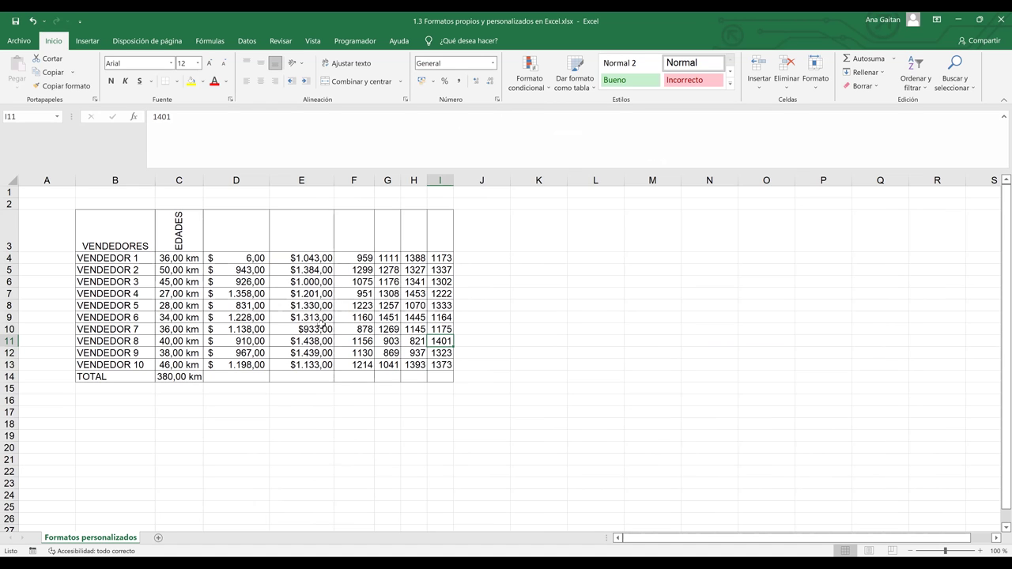
# Compare how the Contabilidad values in column D and the Moneda values in column E place the currency symbol
pyautogui.moveTo(232, 260); pyautogui.dragTo(223, 368)
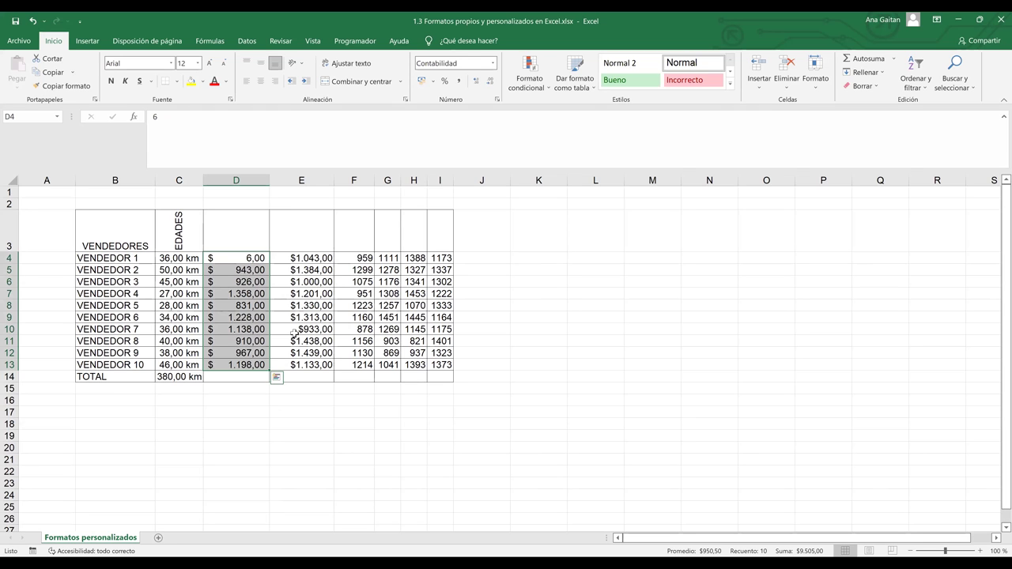
pyautogui.moveTo(301, 257); pyautogui.dragTo(294, 362)
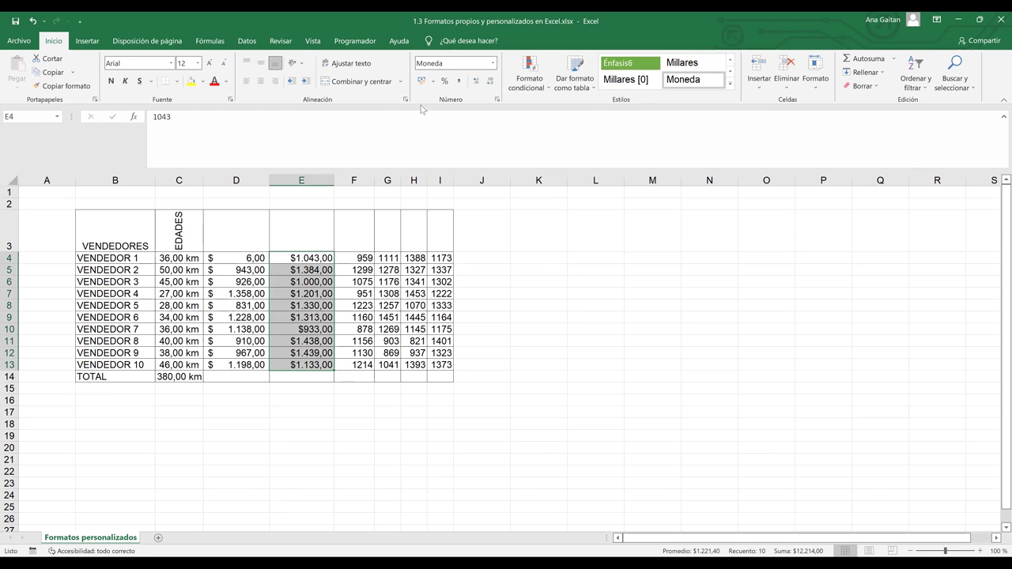
pyautogui.click(493, 64)
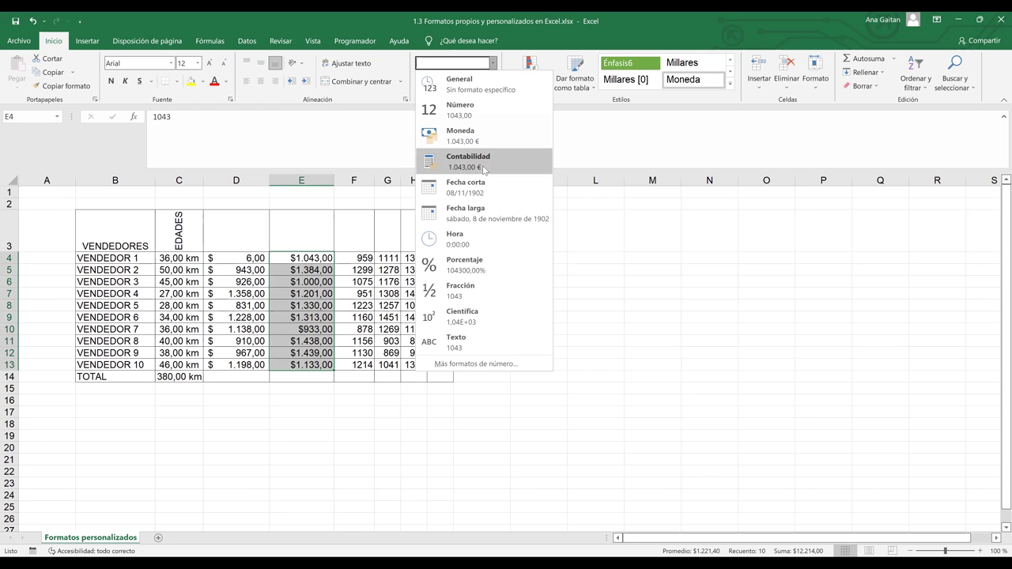
pyautogui.click(215, 257)
pyautogui.moveTo(215, 257); pyautogui.dragTo(213, 378)
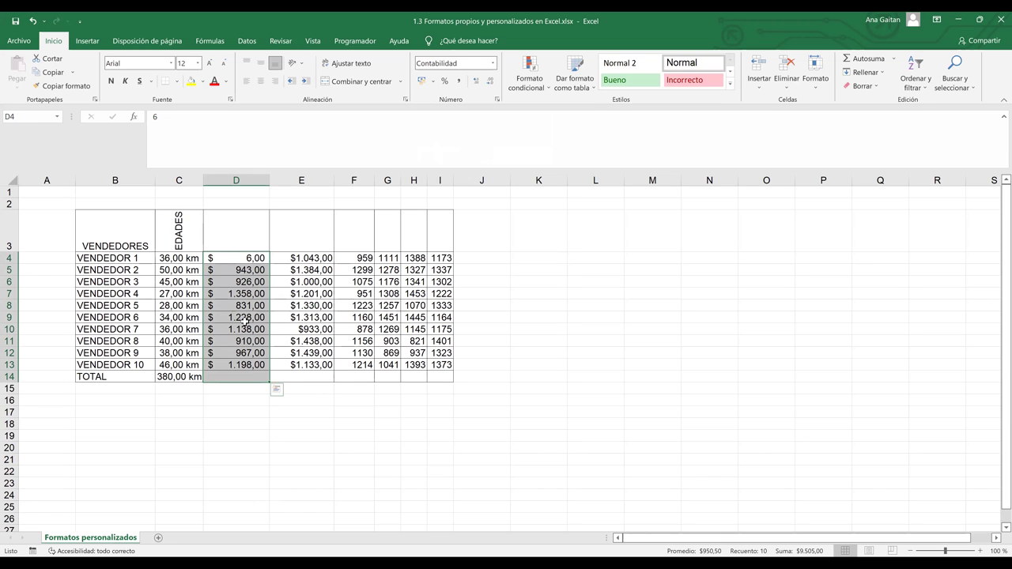
pyautogui.click(324, 353)
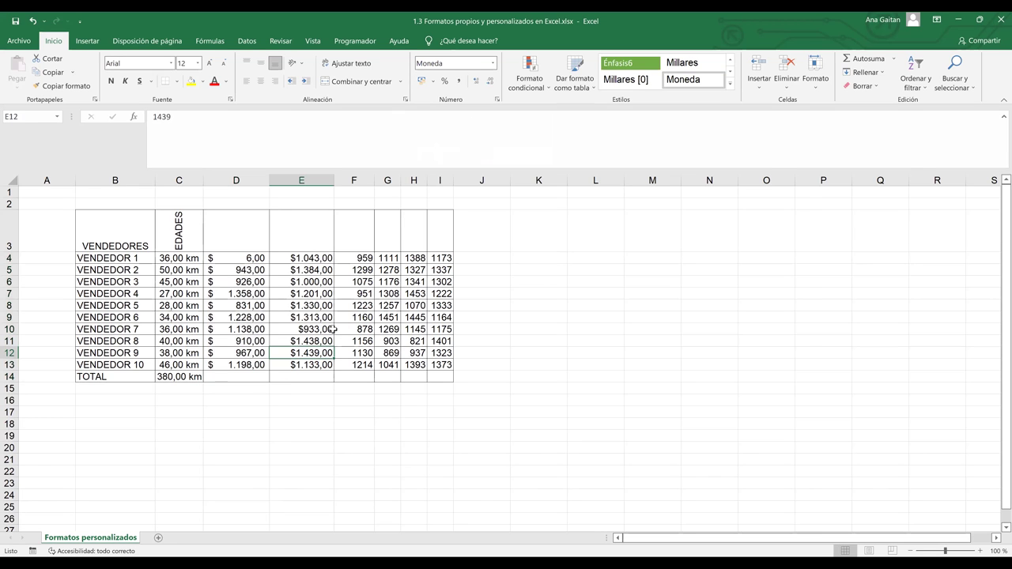
pyautogui.click(352, 258)
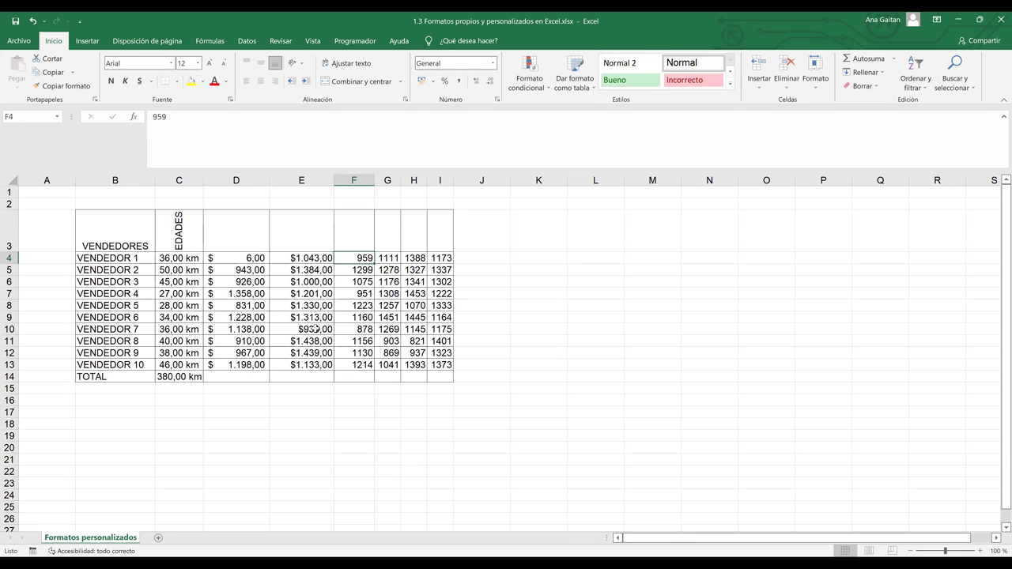
# Return VENDEDOR 7's value in E10 to the General format and manually add a $ sign before the number
pyautogui.click(315, 329)
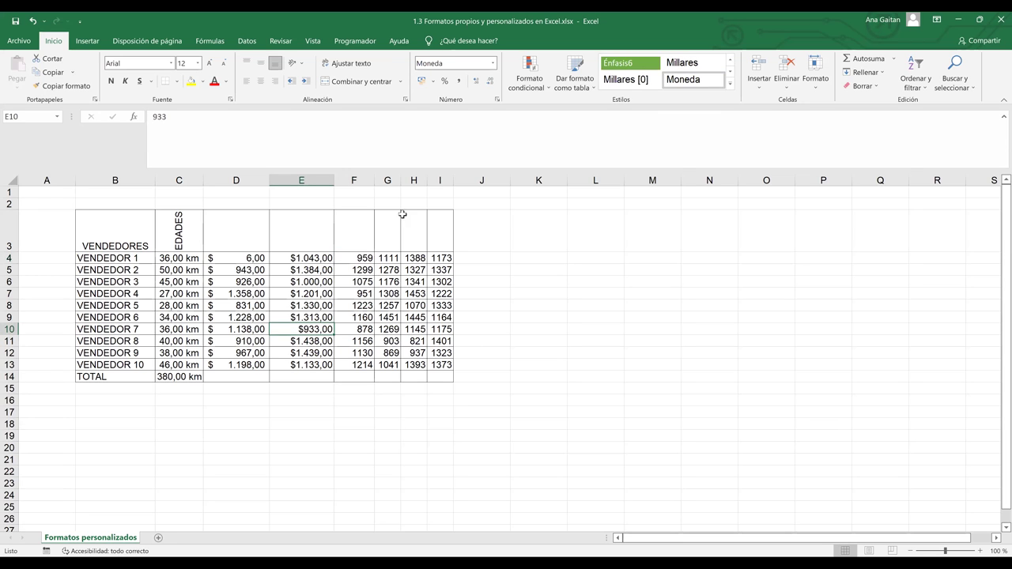
pyautogui.click(492, 63)
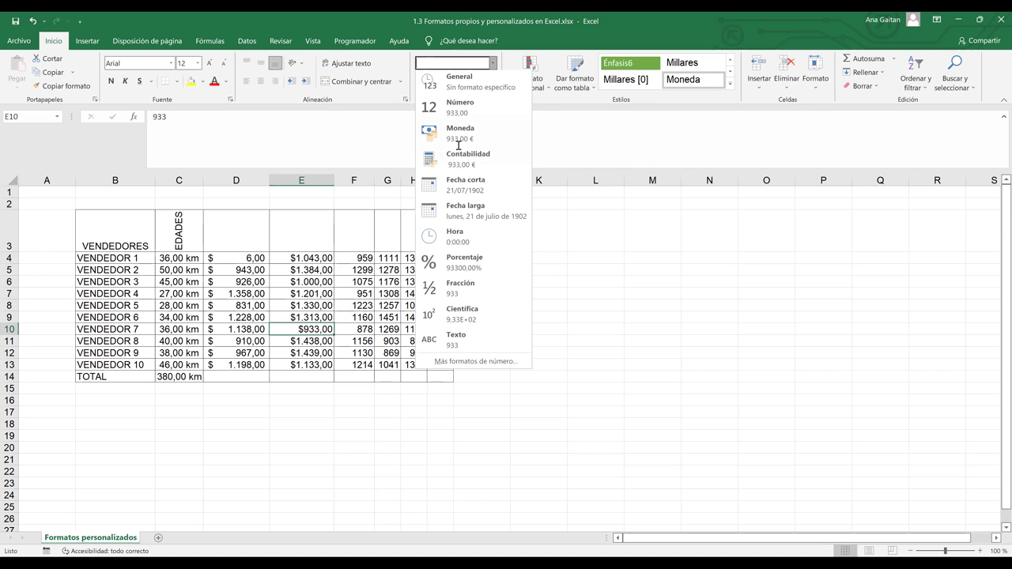
pyautogui.click(484, 88)
pyautogui.doubleClick(316, 329)
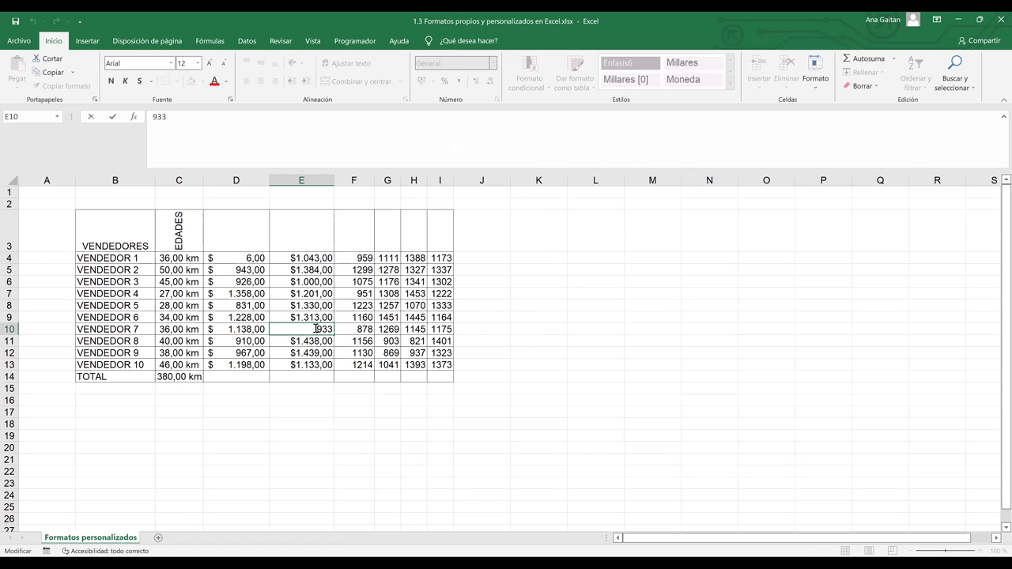
pyautogui.write('$')
pyautogui.click(376, 379)
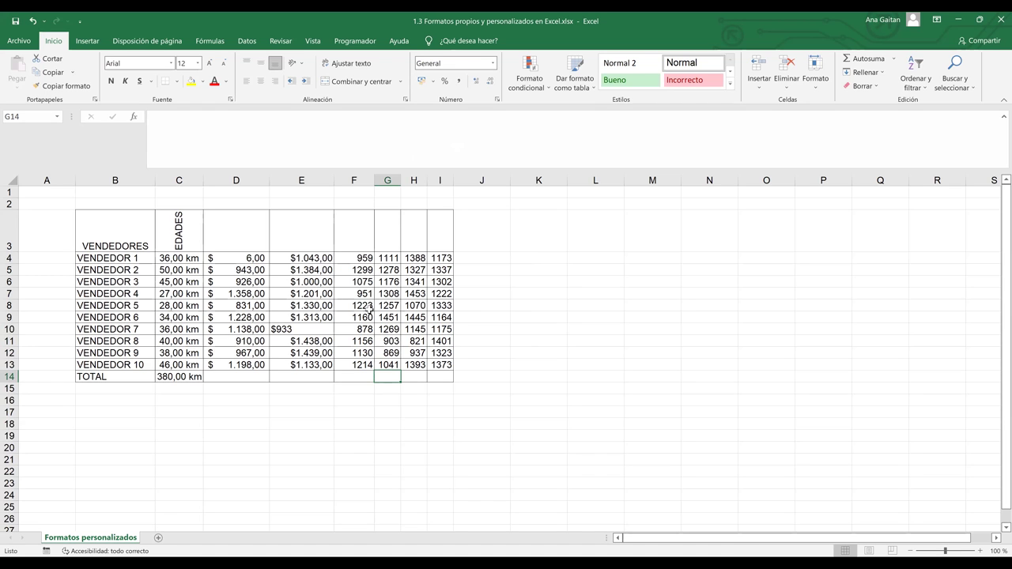
# Add decimals to the manual entry in E10 so it reads $933,00, and align it to the right
pyautogui.doubleClick(294, 330)
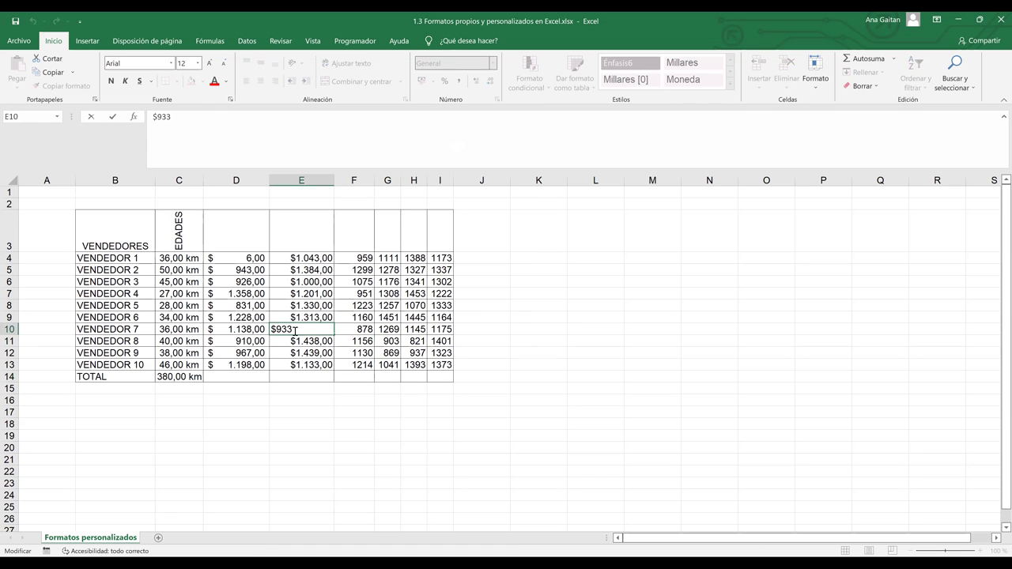
pyautogui.write('00')
pyautogui.press('Return')
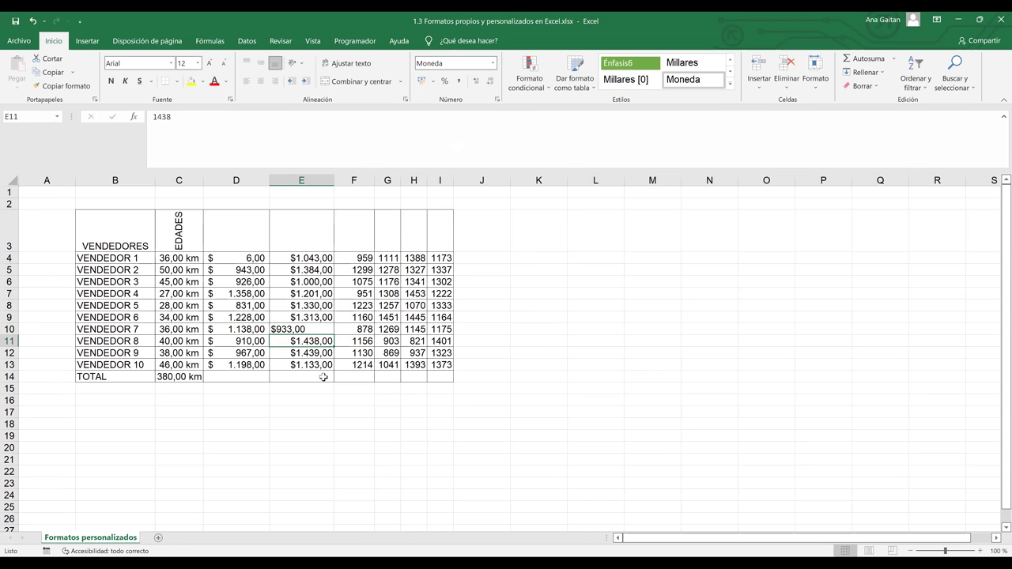
pyautogui.click(307, 328)
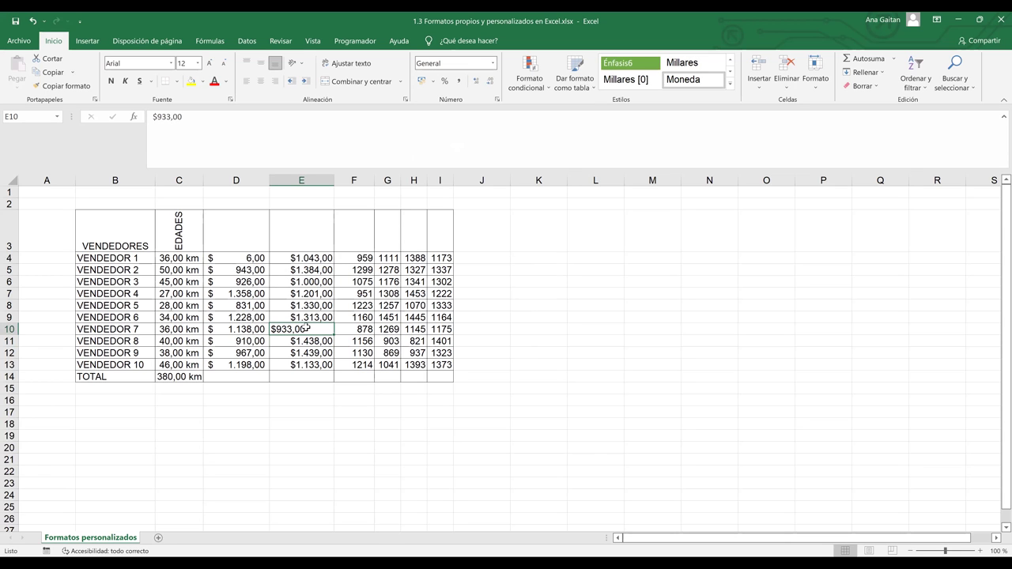
pyautogui.click(276, 82)
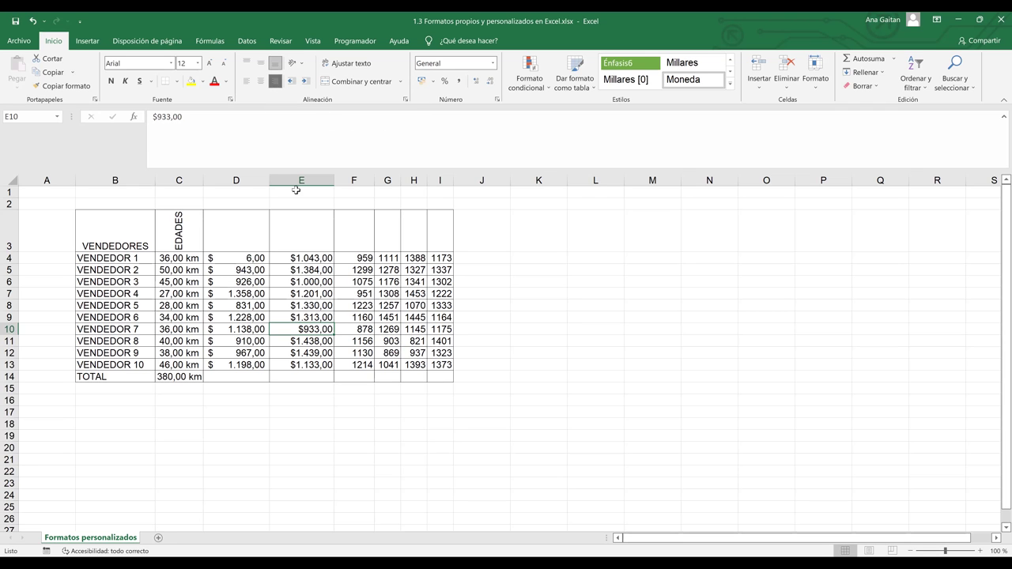
pyautogui.click(360, 320)
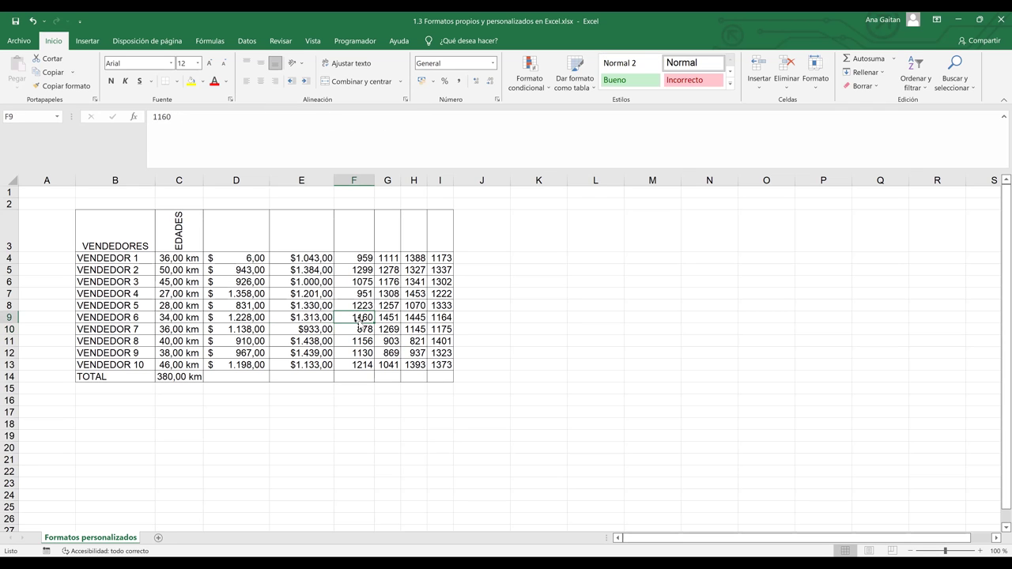
# Total the sellers' values of E4:E13 in the TOTAL row cell E14 with Autosuma
pyautogui.click(300, 375)
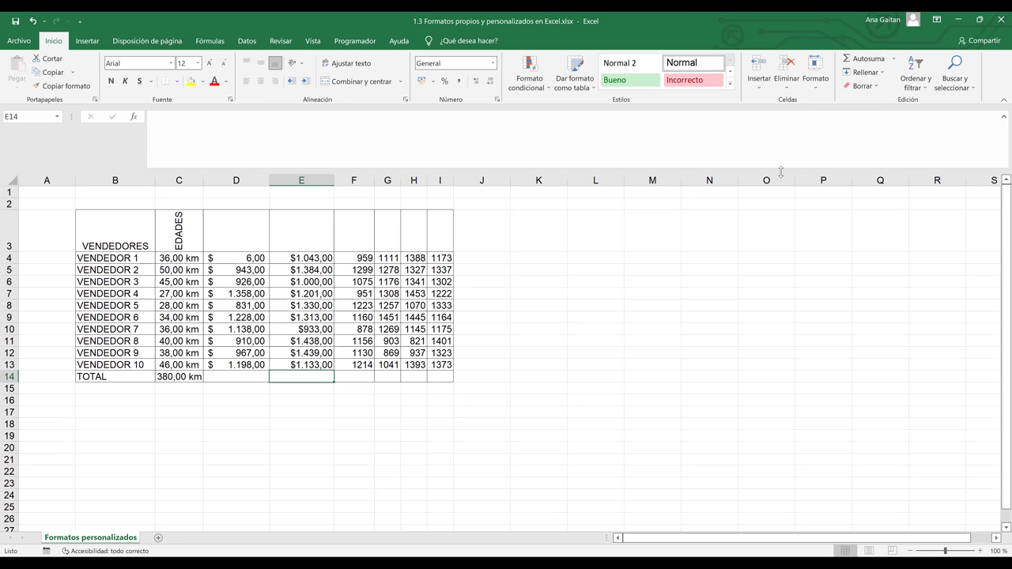
pyautogui.moveTo(317, 261); pyautogui.dragTo(308, 376)
pyautogui.click(308, 377)
pyautogui.moveTo(301, 259); pyautogui.dragTo(310, 377)
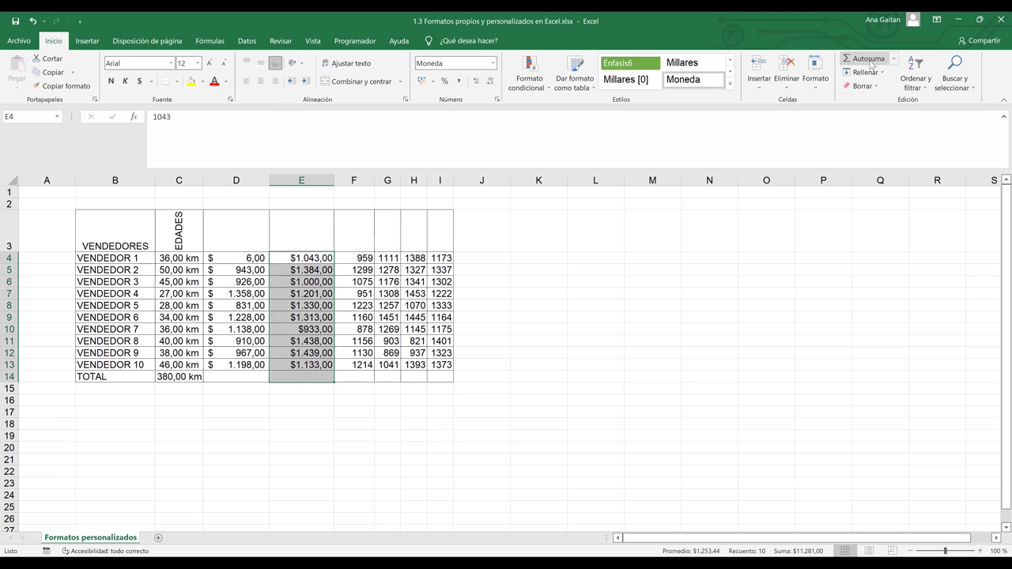
pyautogui.click(867, 64)
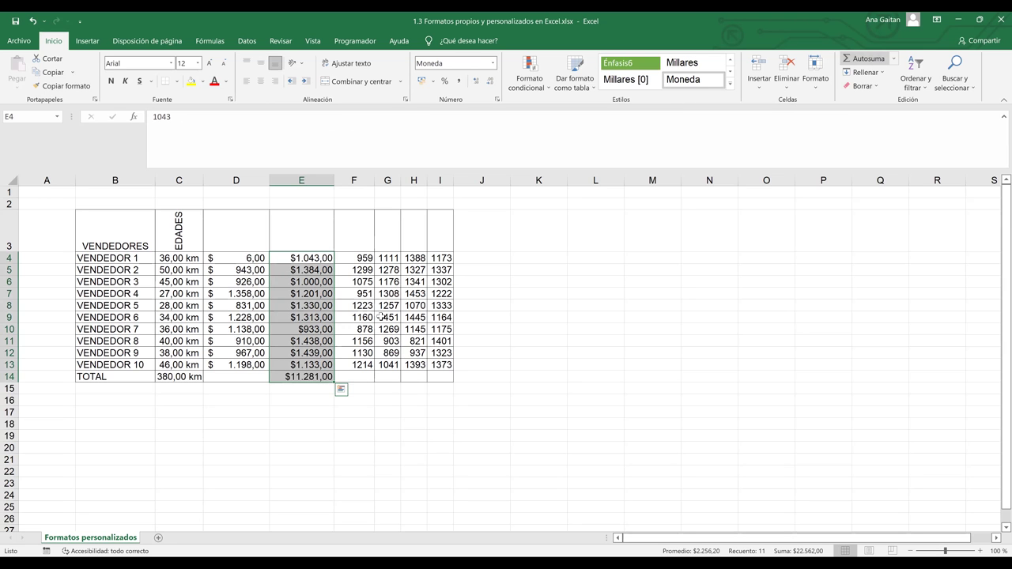
pyautogui.click(310, 380)
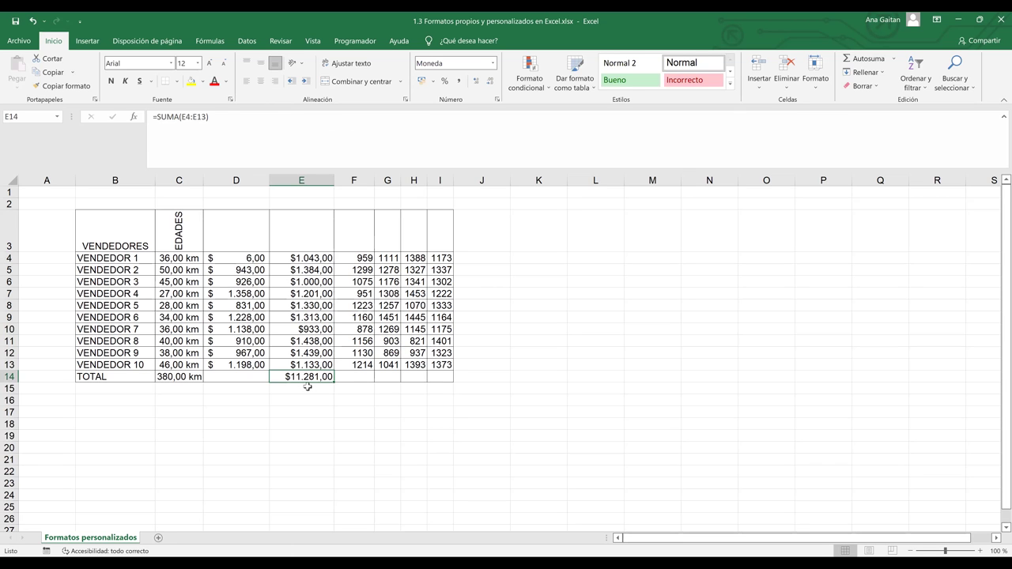
# Clear VENDEDOR 7's manually typed value in E10 and check the sum in E14
pyautogui.click(314, 330)
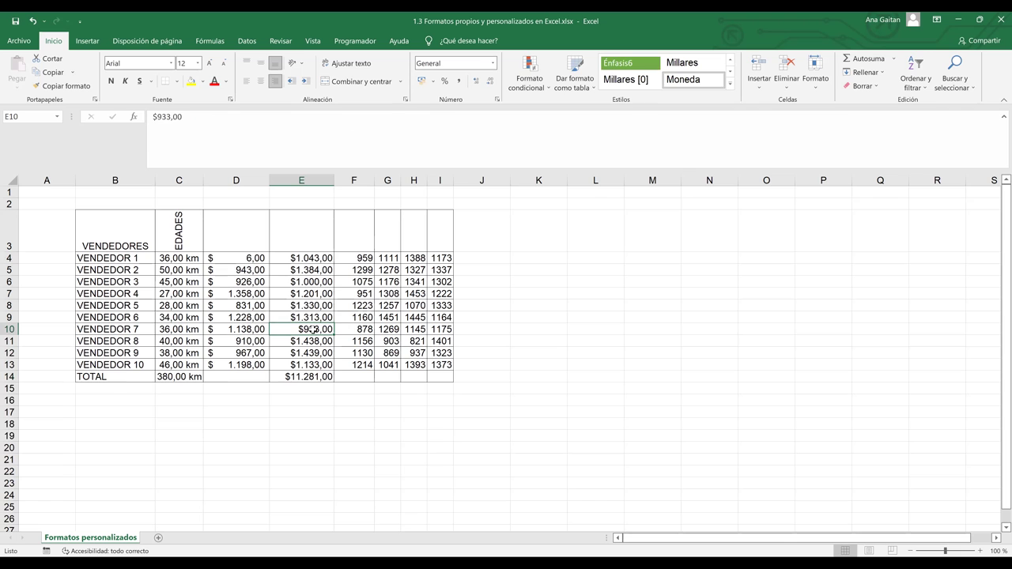
pyautogui.press('Delete')
pyautogui.click(372, 424)
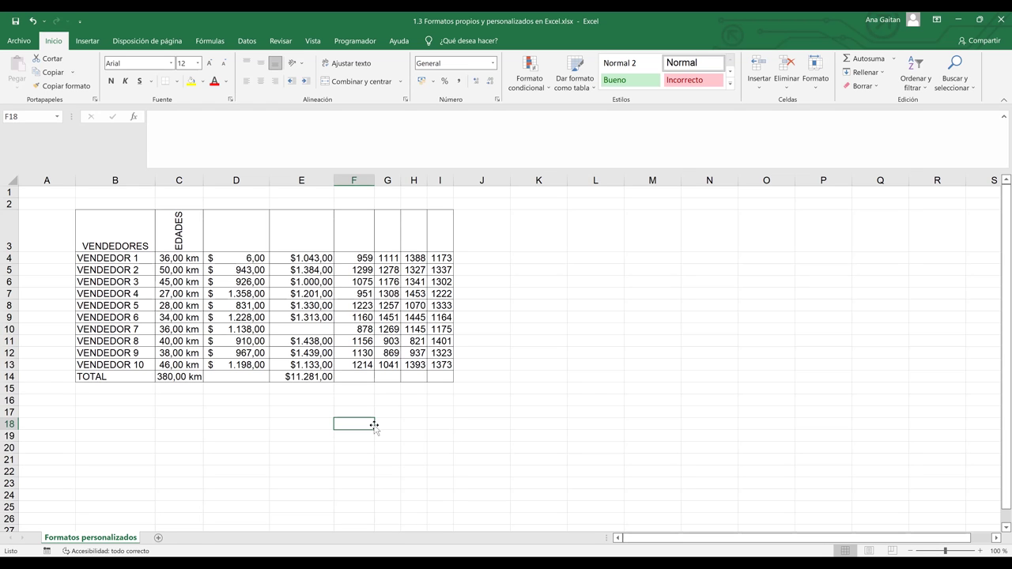
pyautogui.click(313, 376)
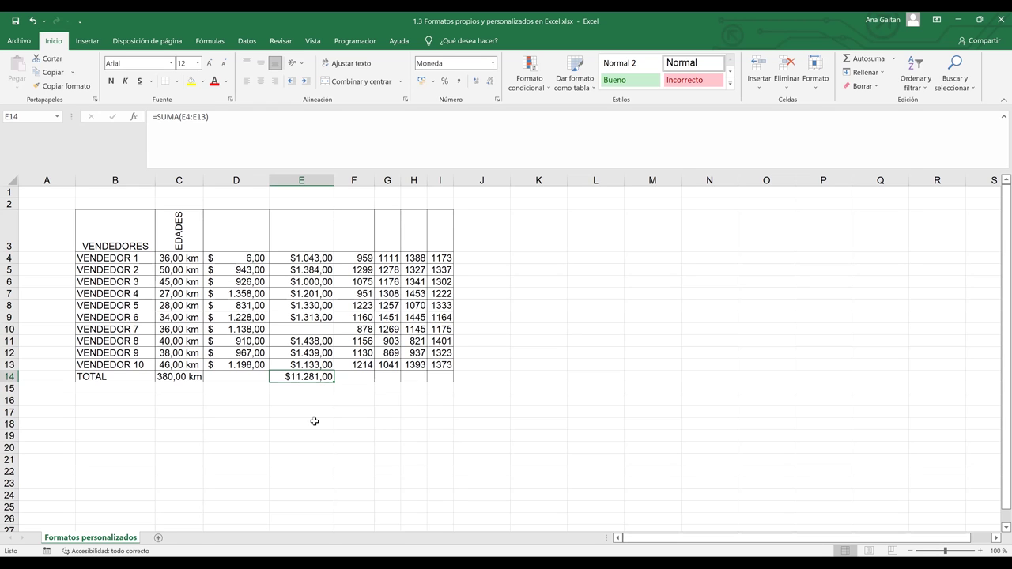
pyautogui.click(313, 339)
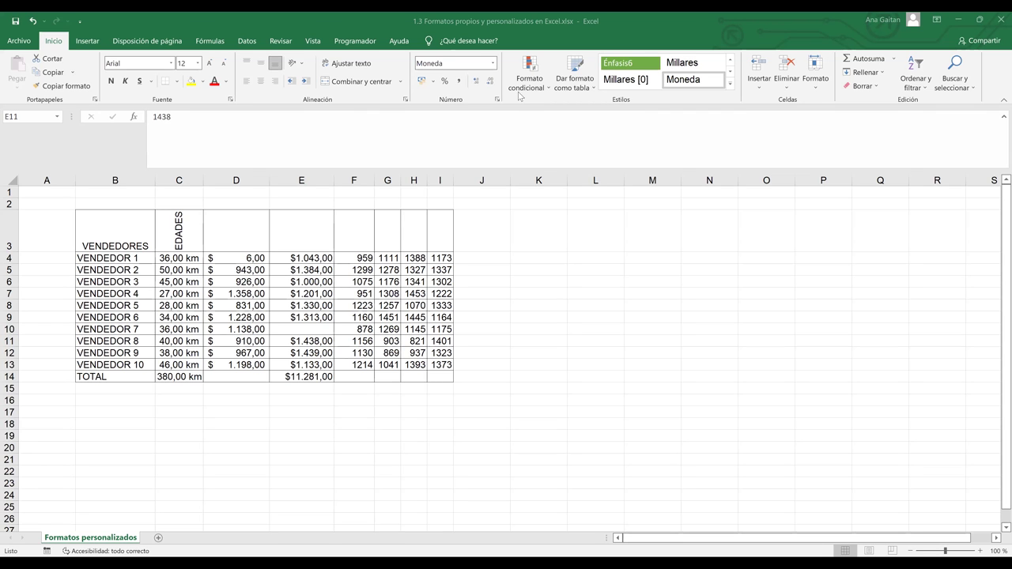
# Undo the deletion of VENDEDOR 7's value in E10
pyautogui.click(305, 329)
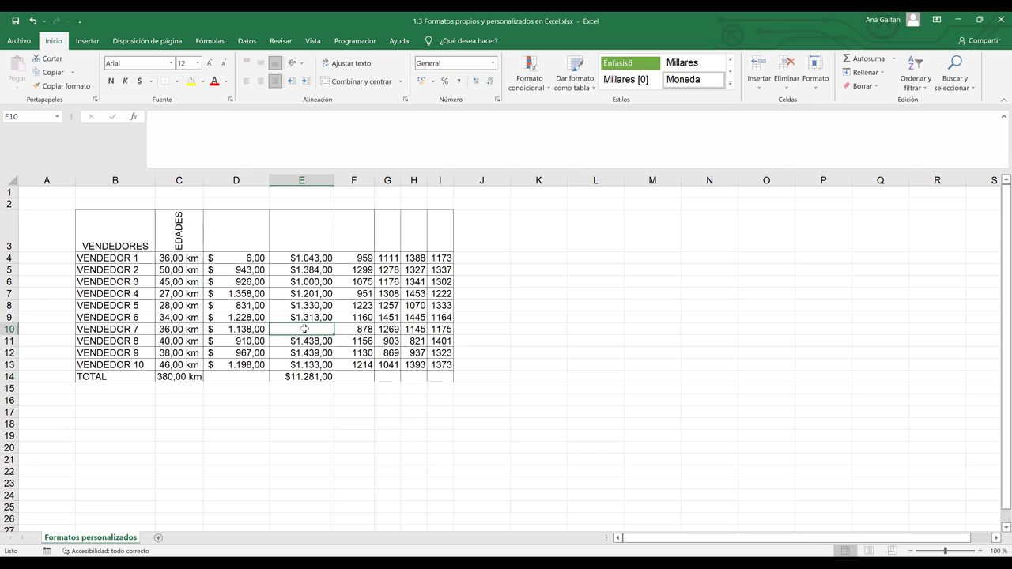
pyautogui.hotkey('ctrl', 'z')
pyautogui.click(341, 353)
# Remove the manually typed $ sign and the decimal comma from E10, leaving 93300
pyautogui.click(313, 330)
pyautogui.doubleClick(303, 329)
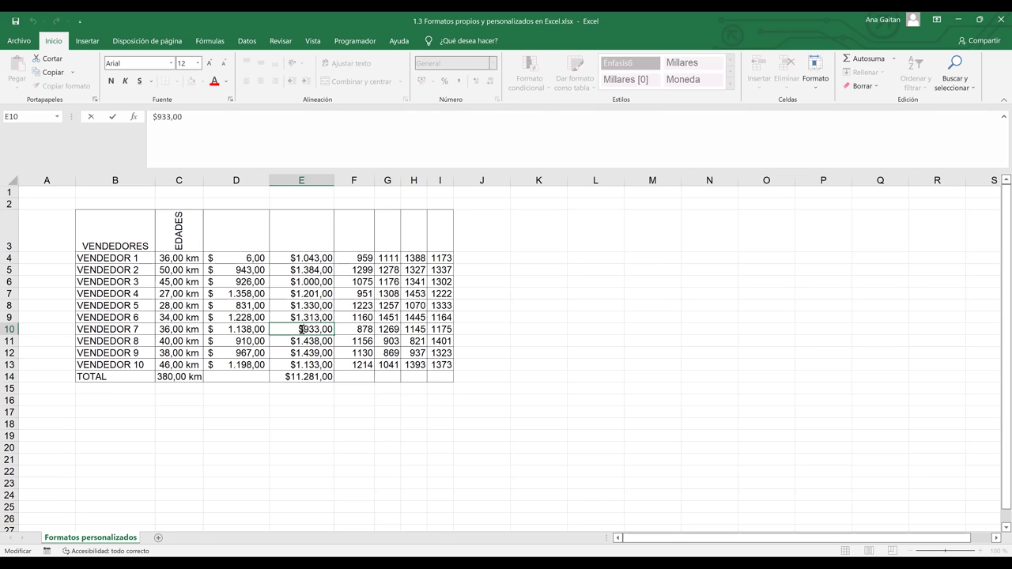
pyautogui.press('BackSpace')
pyautogui.press('BackSpace')
pyautogui.hotkey('ctrl', 'Return')
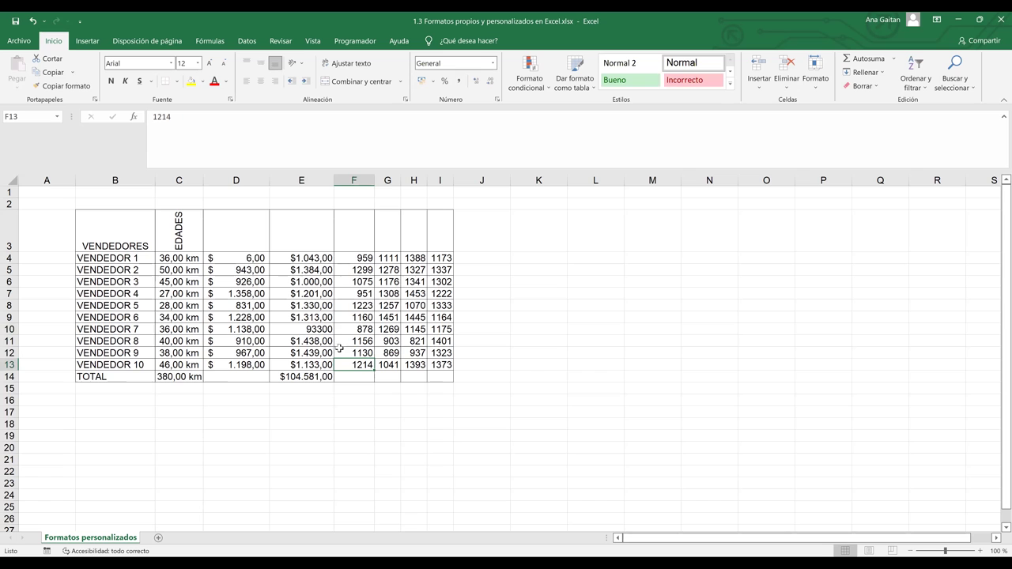
# Remove the two trailing zeros from VENDEDOR 7's value in E10, leaving 933
pyautogui.click(494, 64)
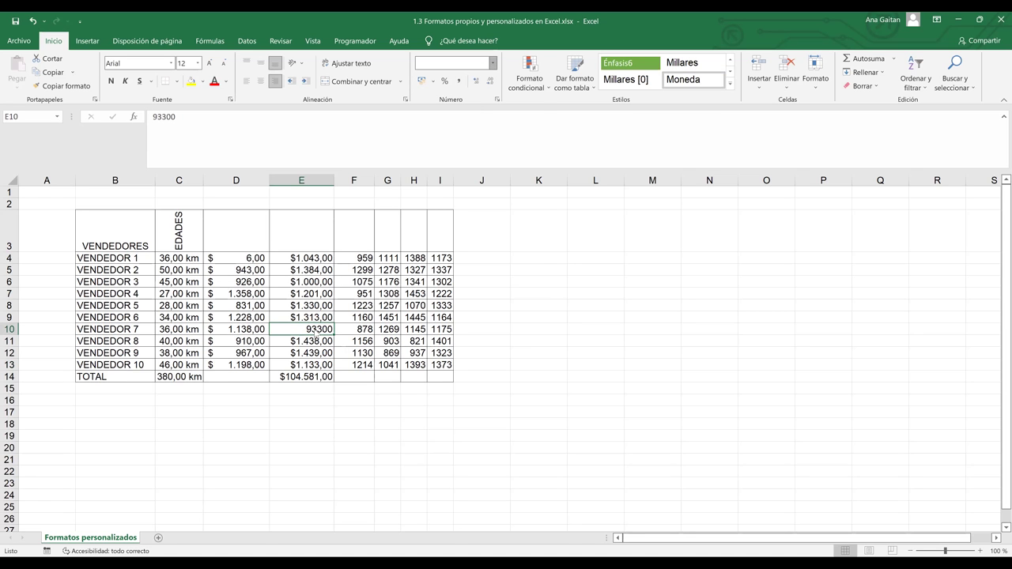
pyautogui.click(327, 331)
pyautogui.doubleClick(327, 330)
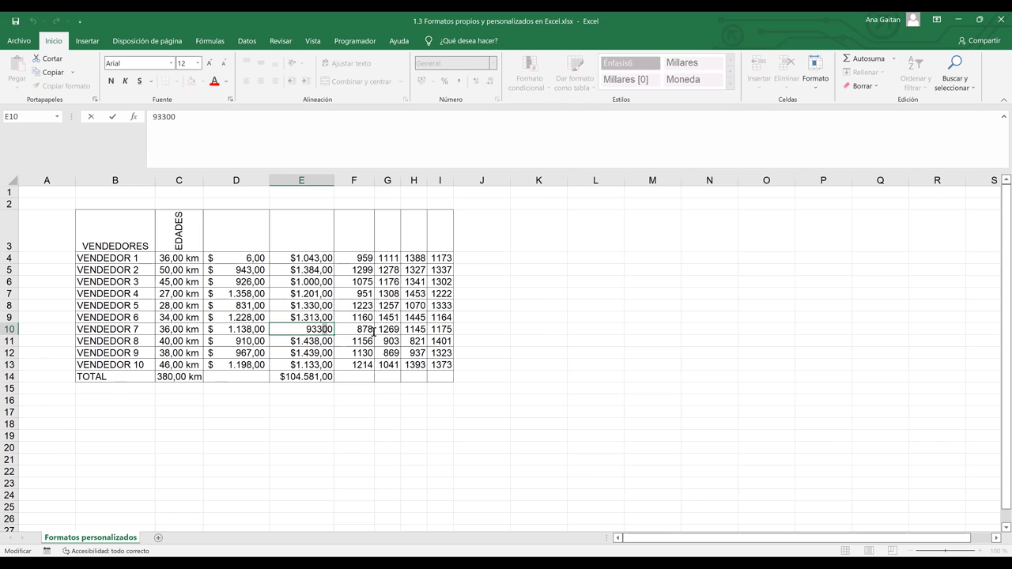
pyautogui.press('Delete')
pyautogui.press('Delete')
pyautogui.press('Return')
pyautogui.click(320, 320)
pyautogui.click(321, 328)
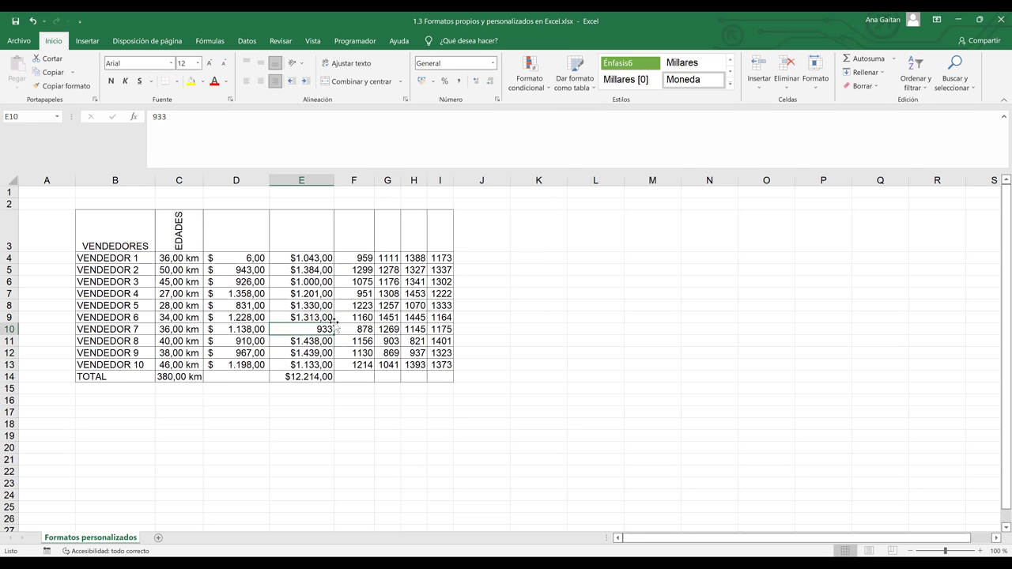
# Format VENDEDOR 7's value in E10 as Moneda with the symbol $ Español (El Salvador)
pyautogui.click(493, 63)
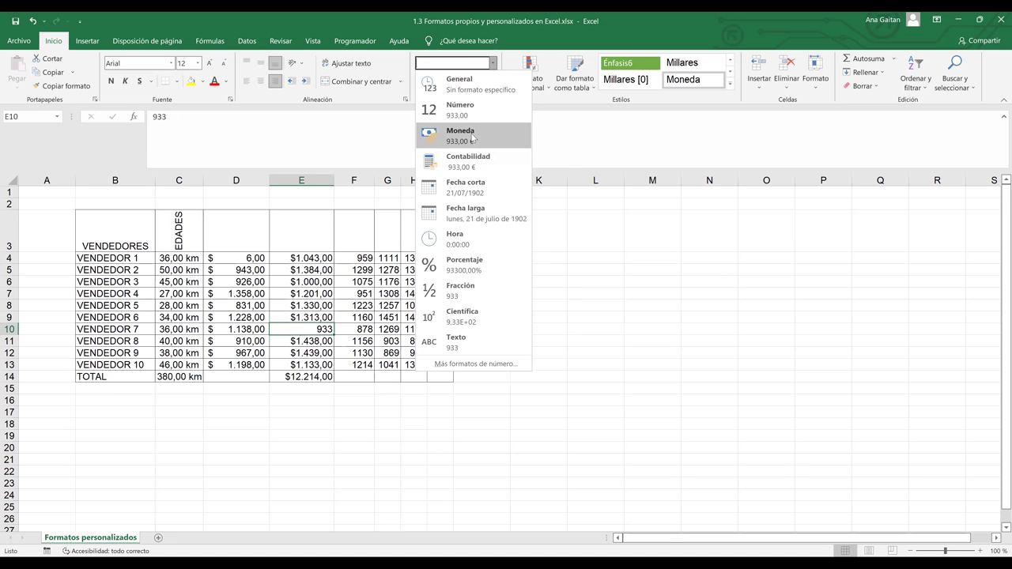
pyautogui.click(472, 137)
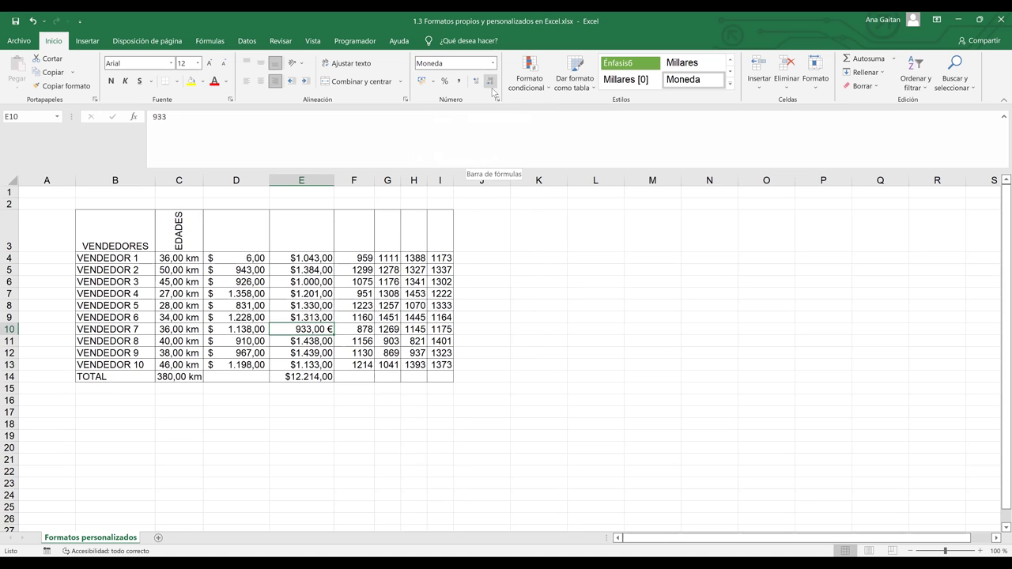
pyautogui.hotkey('ctrl', '1')
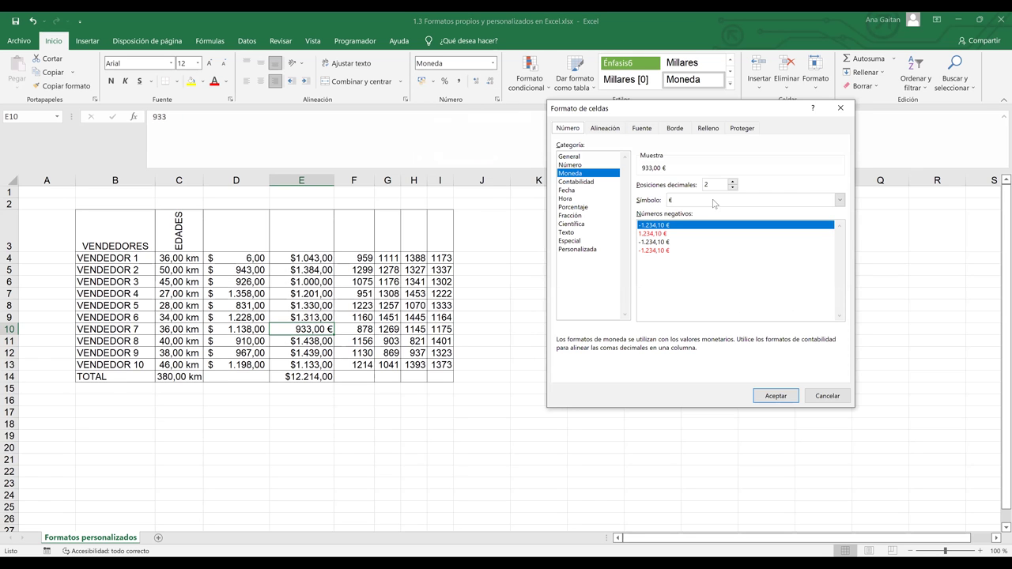
pyautogui.click(715, 201)
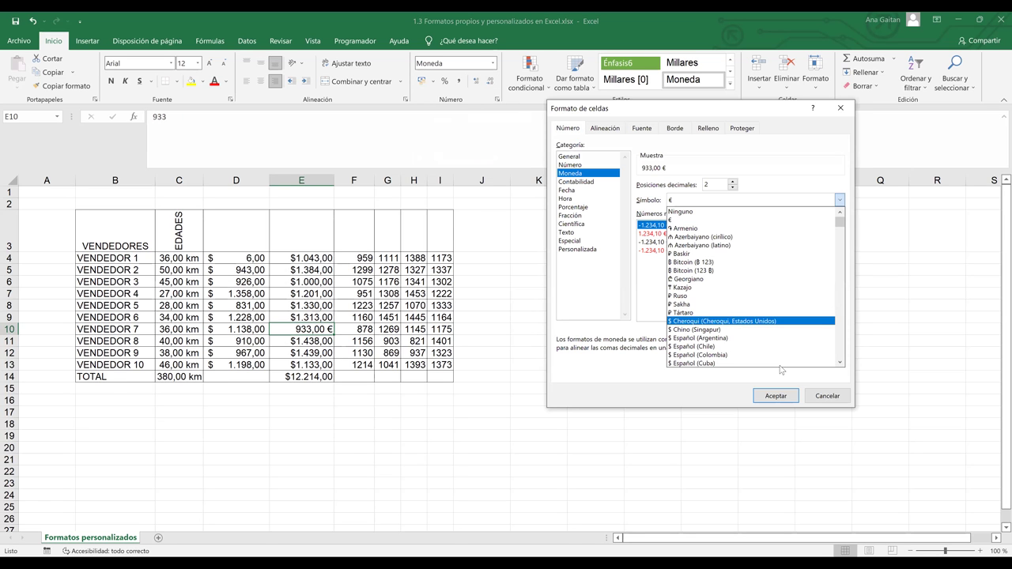
pyautogui.scroll(-2, 843, 364)
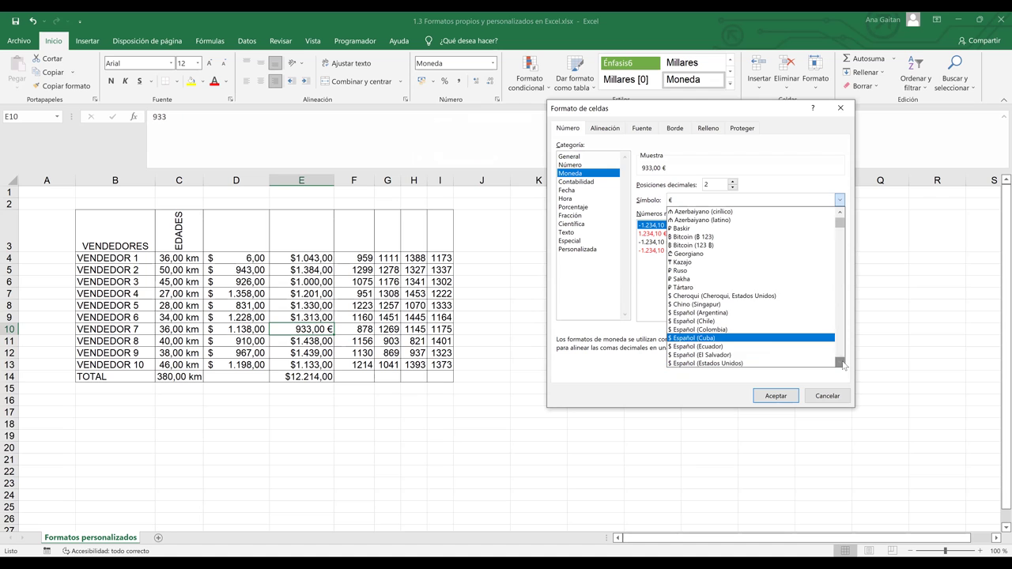
pyautogui.click(742, 338)
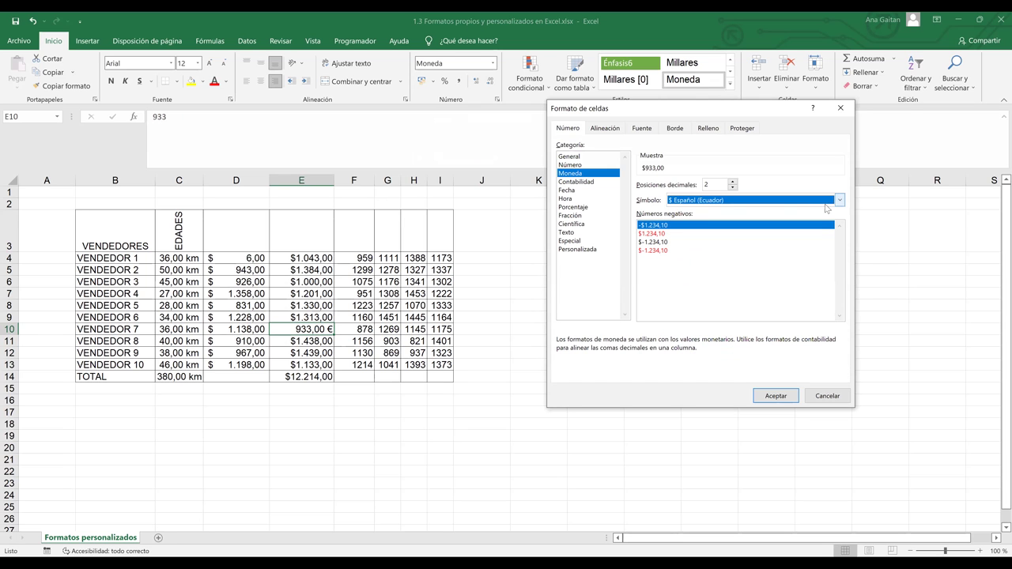
pyautogui.click(840, 201)
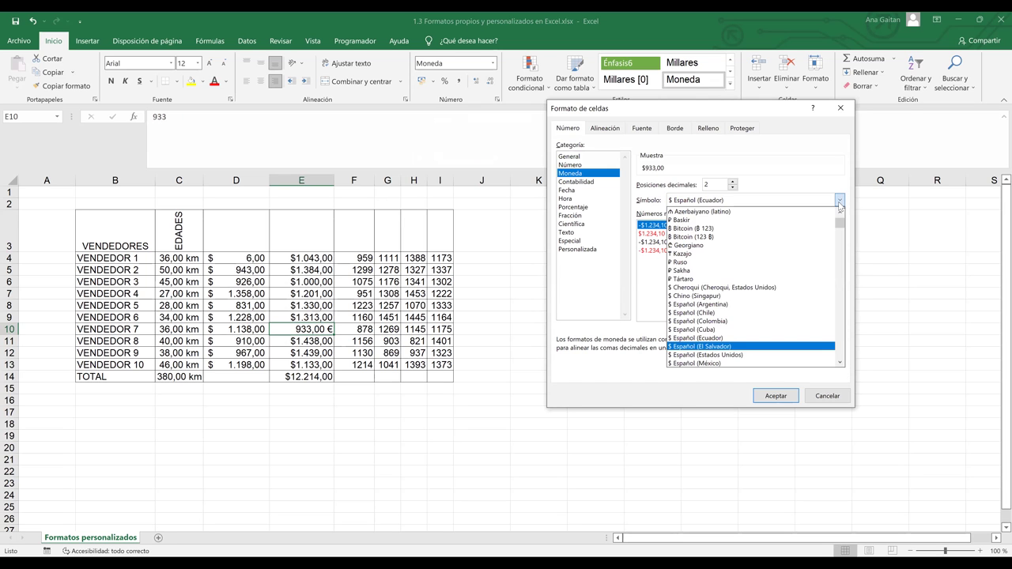
pyautogui.click(751, 346)
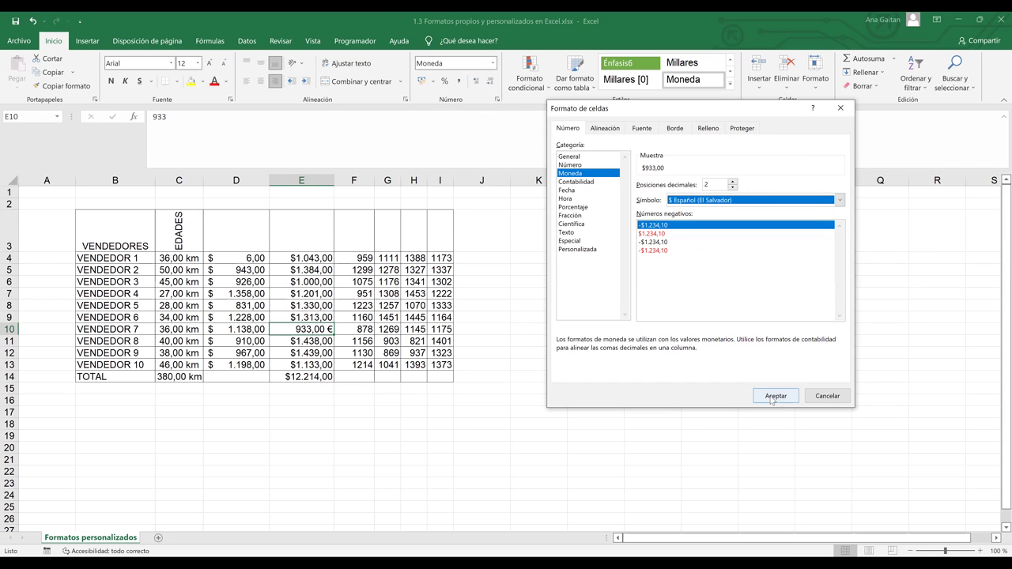
pyautogui.click(773, 397)
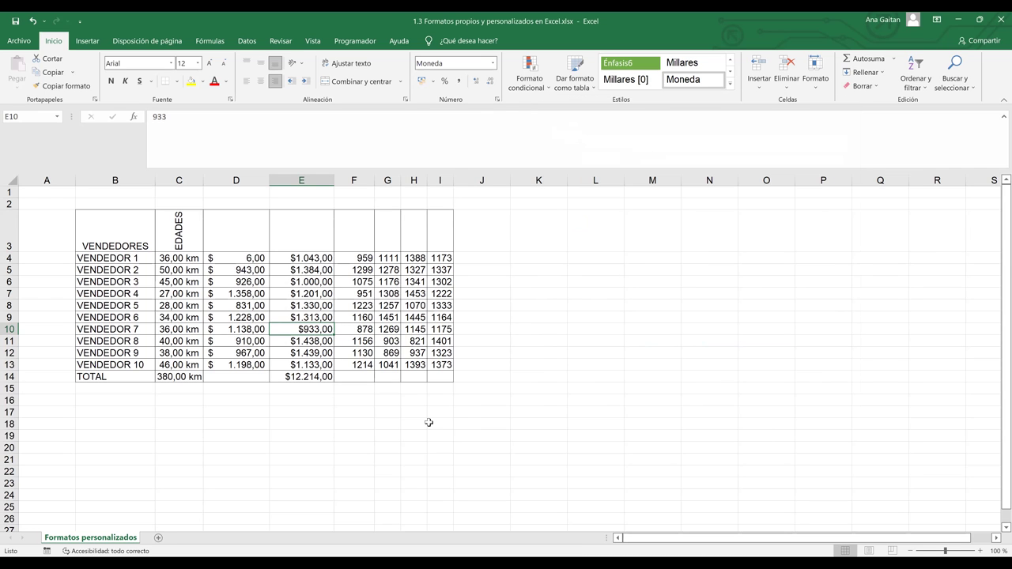
pyautogui.click(428, 422)
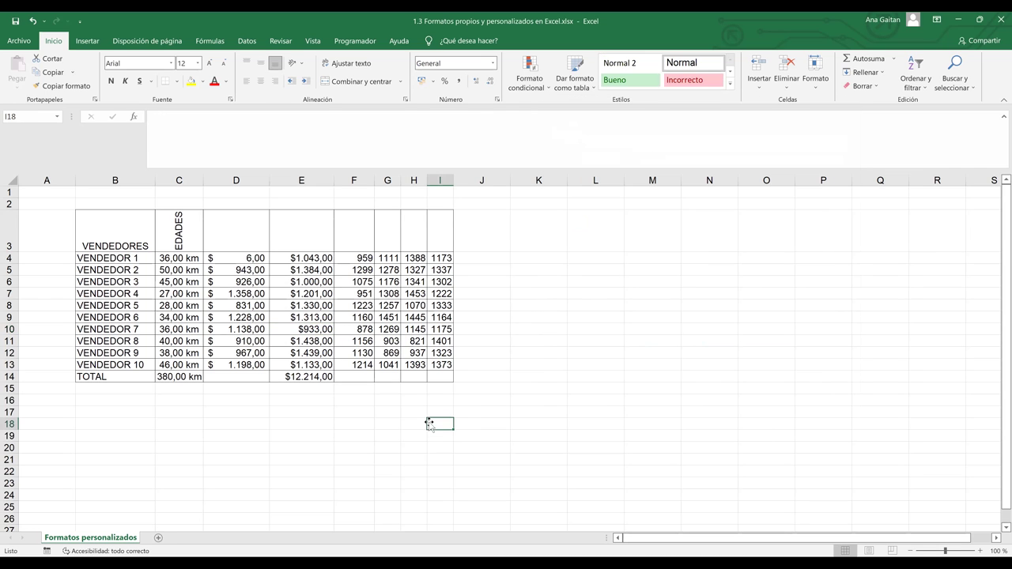
# Examine the sum in E14, the unformatted value in F6, and the number formats applied to C4 and E5
pyautogui.click(306, 378)
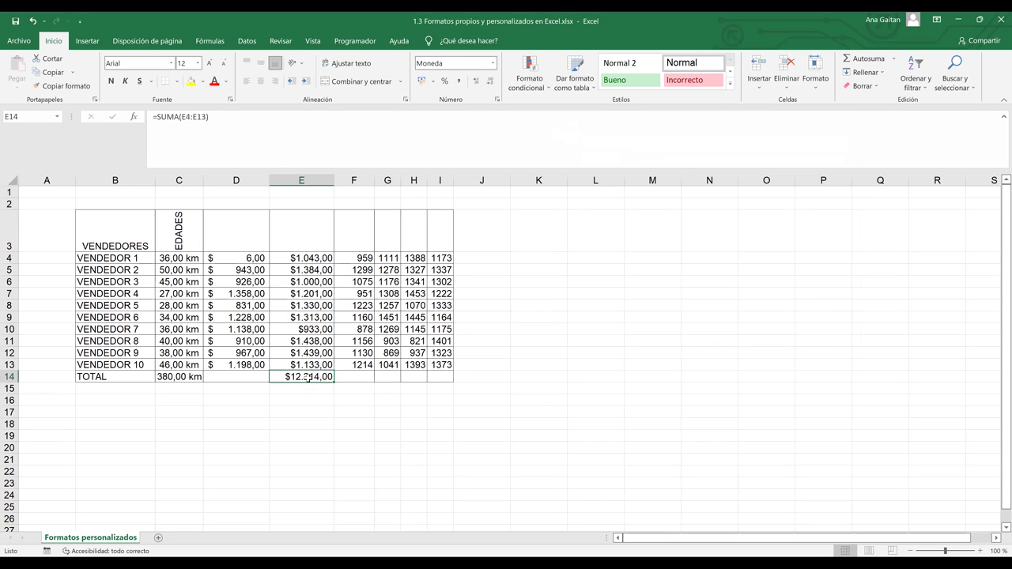
pyautogui.click(366, 441)
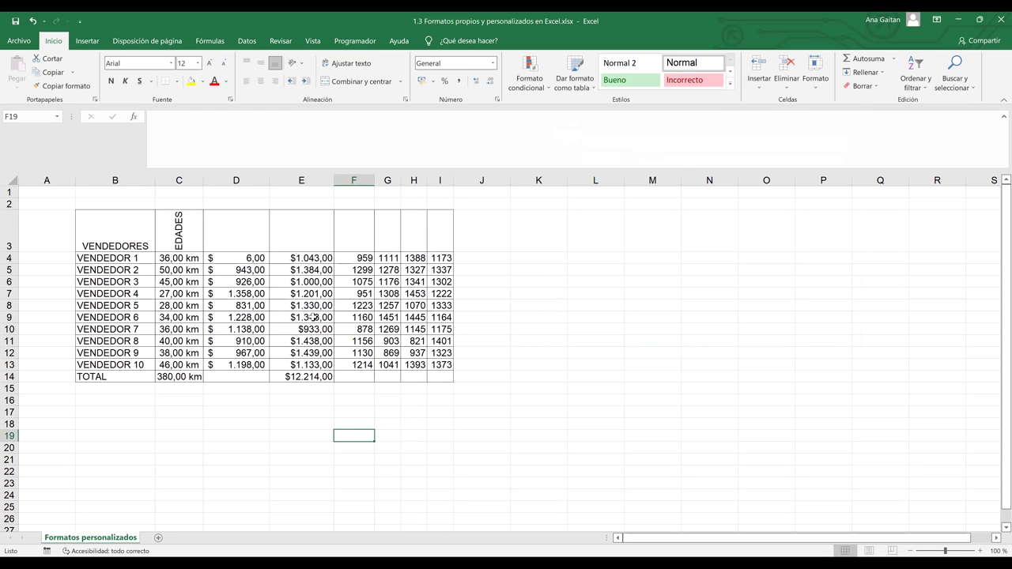
pyautogui.click(352, 280)
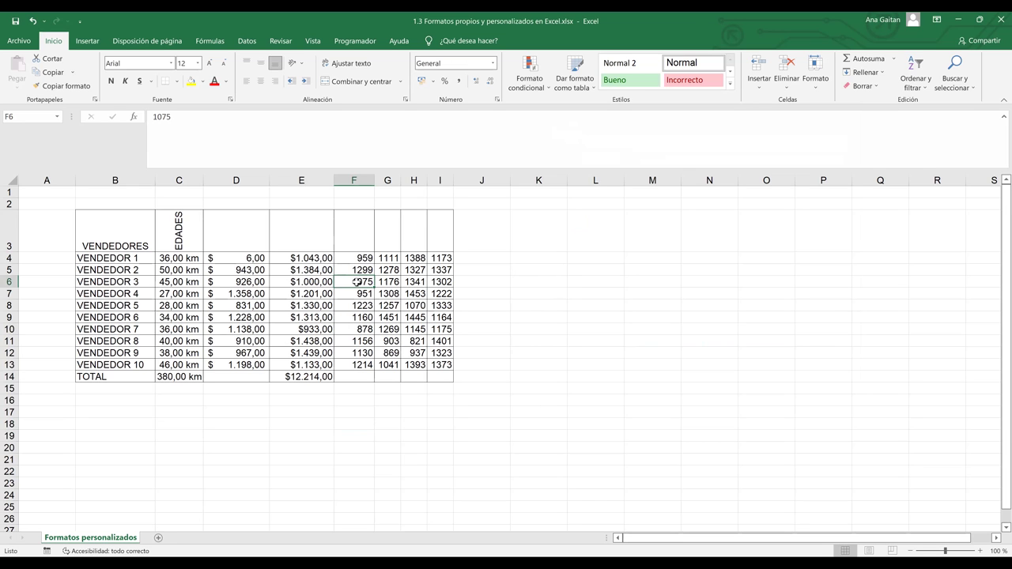
pyautogui.doubleClick(354, 281)
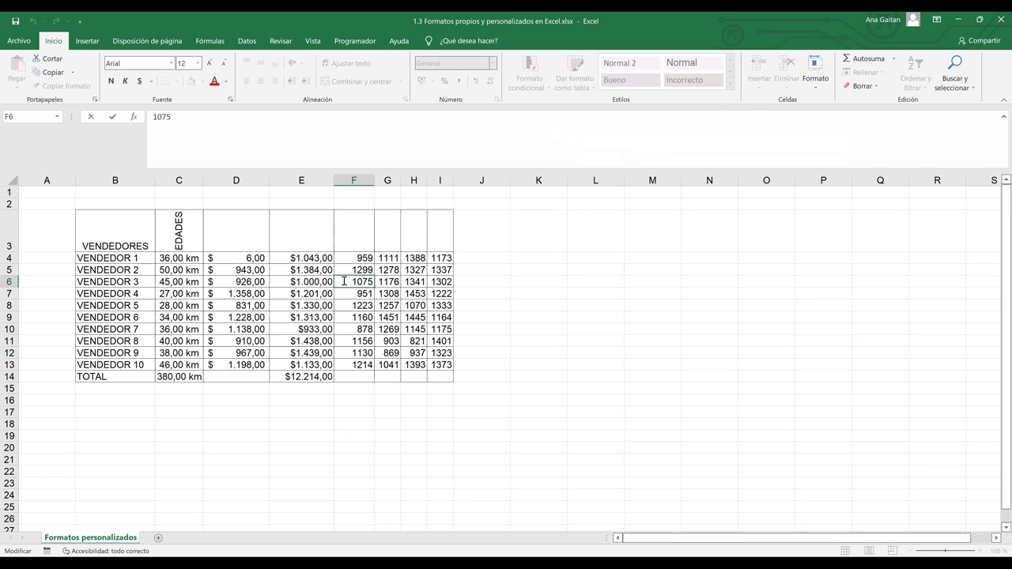
pyautogui.click(181, 259)
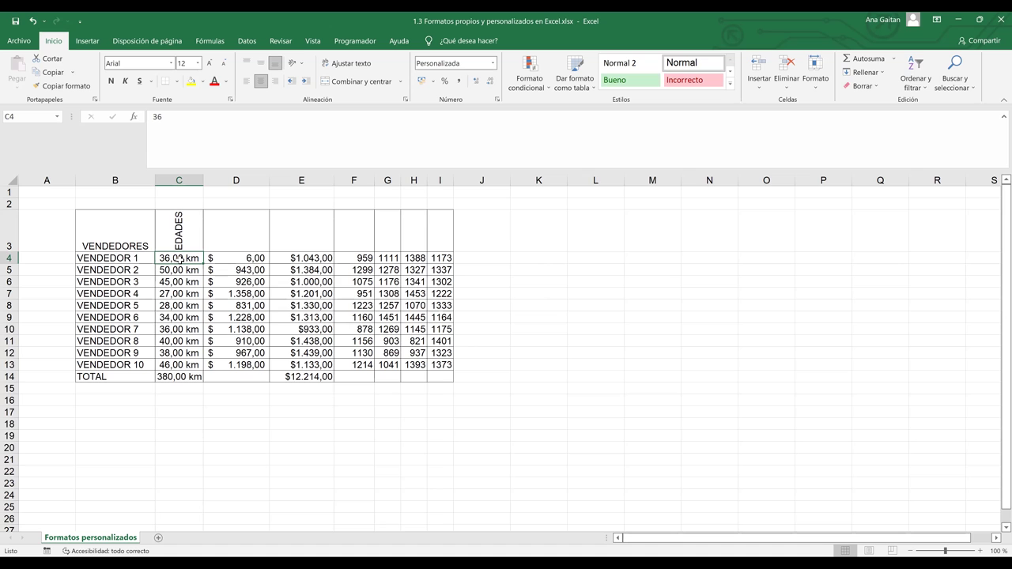
pyautogui.click(304, 270)
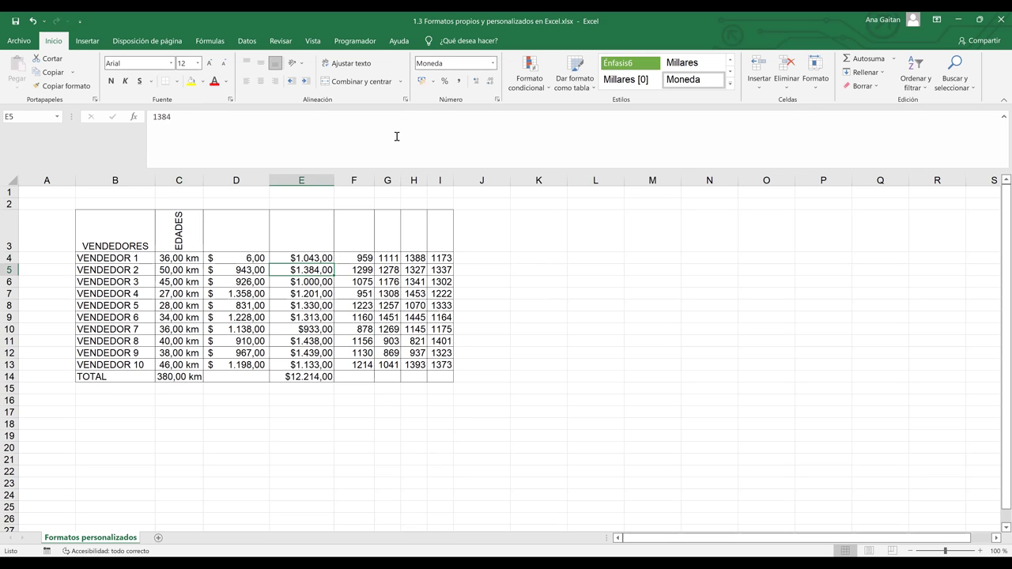
pyautogui.click(185, 259)
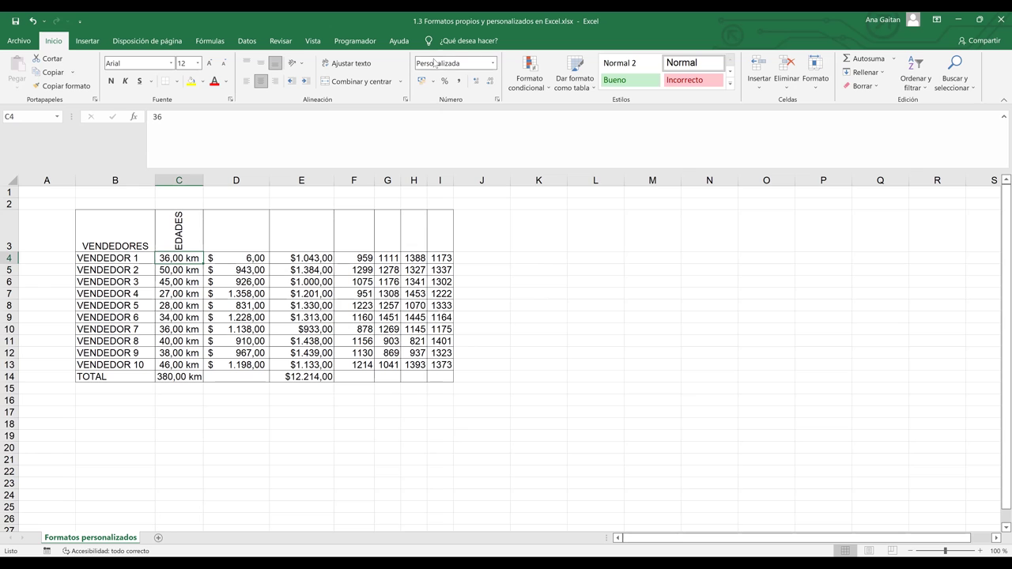
pyautogui.click(493, 65)
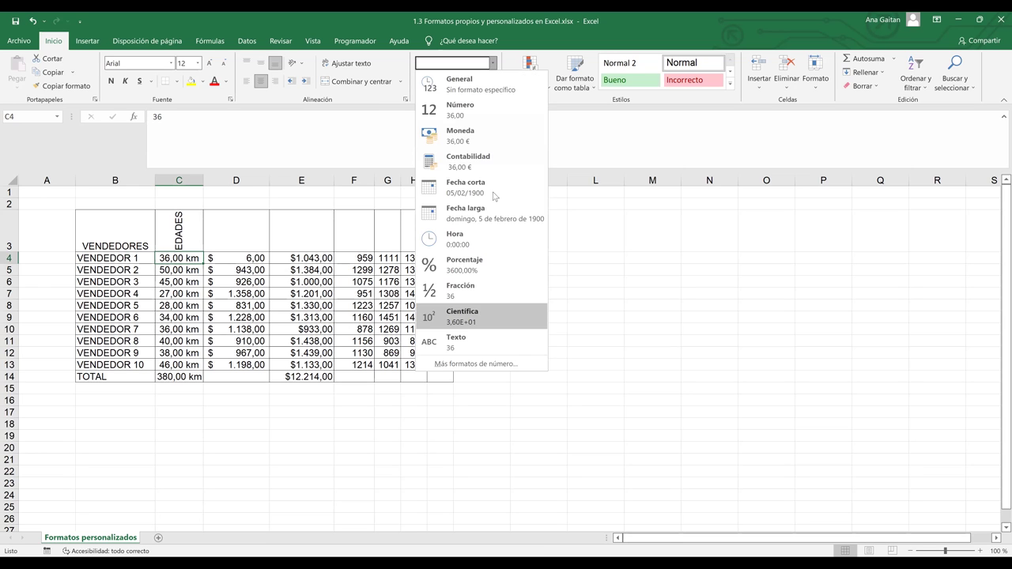
pyautogui.click(492, 382)
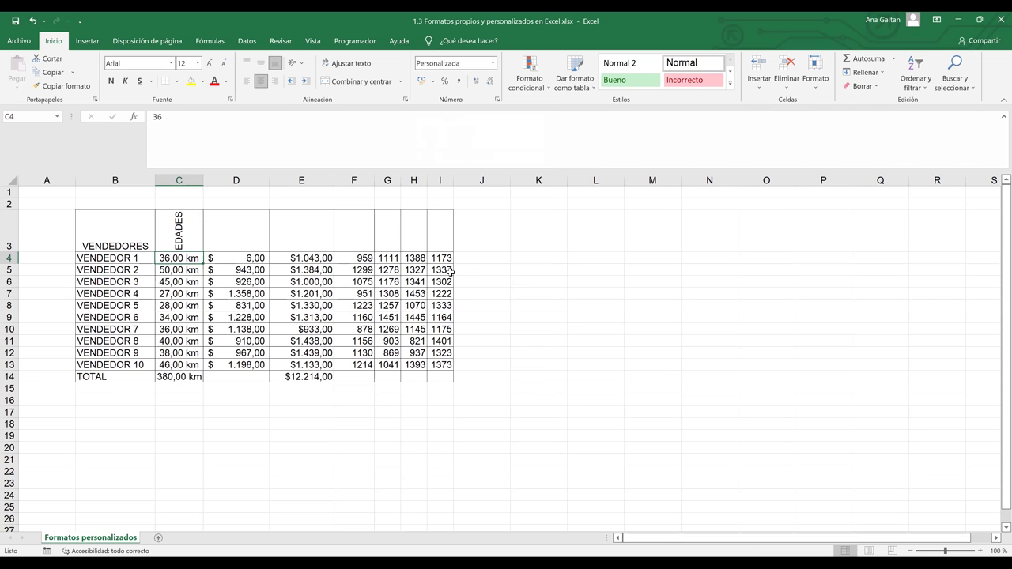
# Apply the percentage style to VENDEDOR 1's value in I4
pyautogui.click(444, 258)
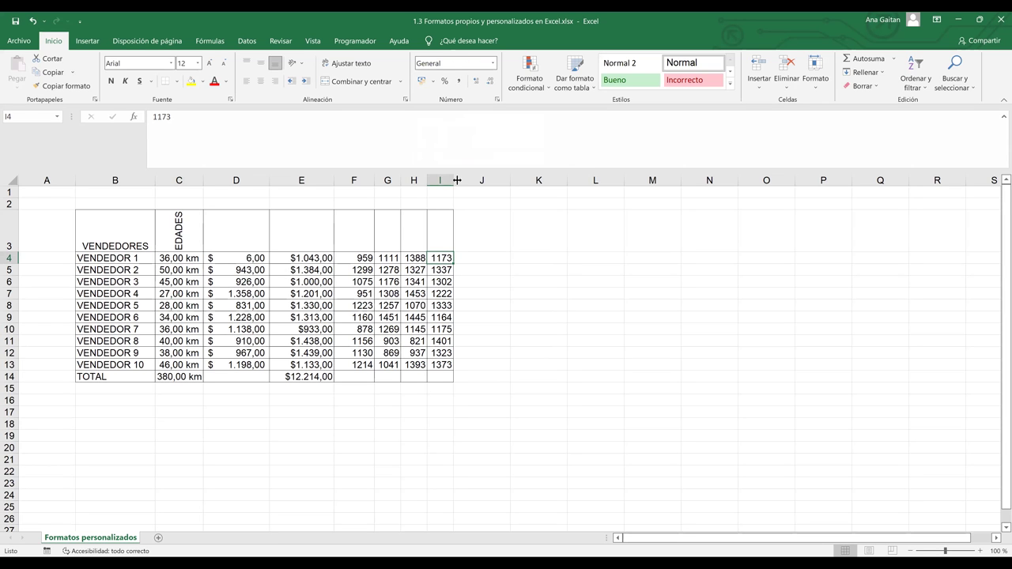
pyautogui.click(445, 82)
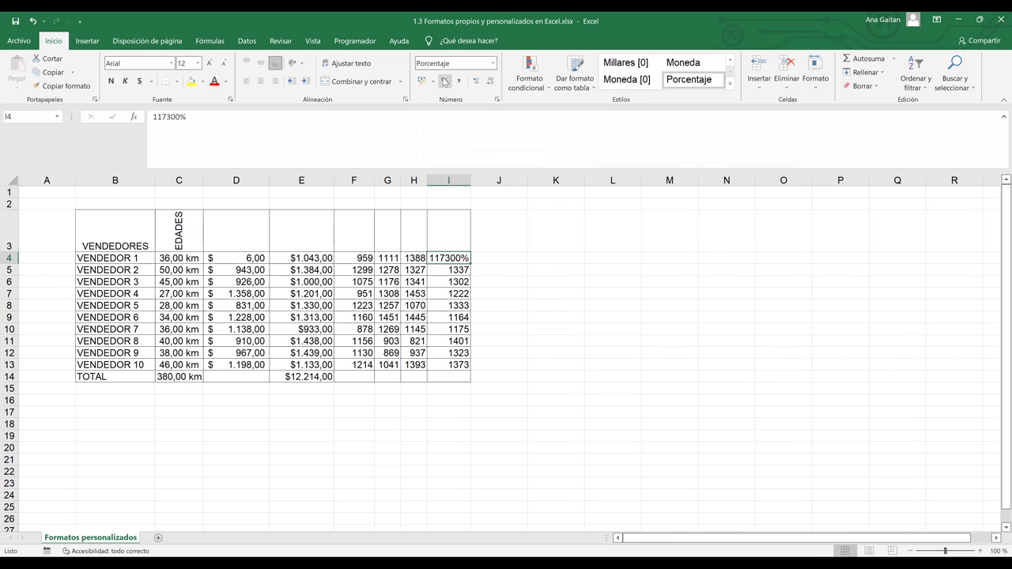
# Add a percent sign manually to VENDEDOR 2's value in I5, making it 1337%, and compare it with I4
pyautogui.click(464, 270)
pyautogui.click(232, 121)
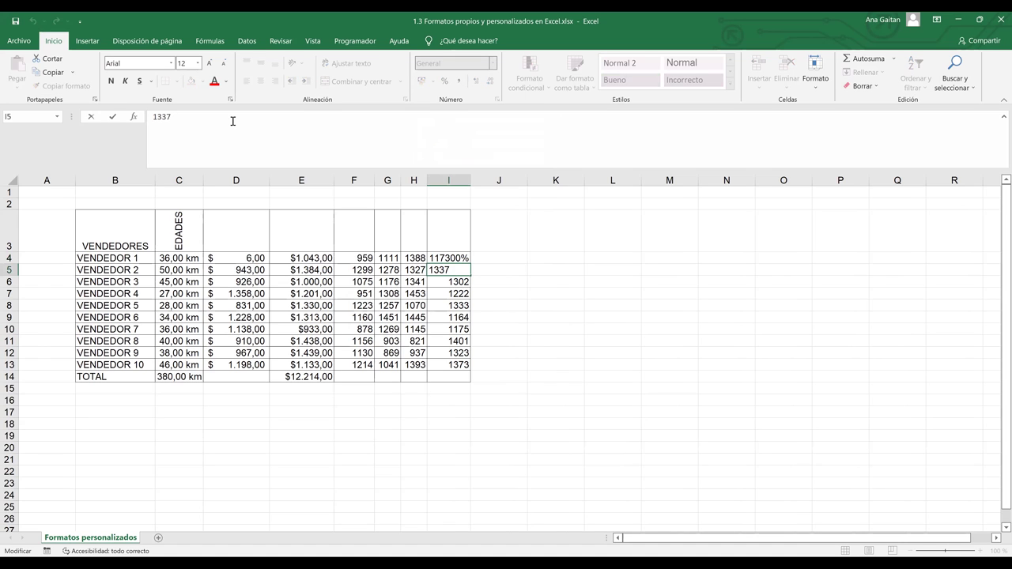
pyautogui.write('%')
pyautogui.press('Return')
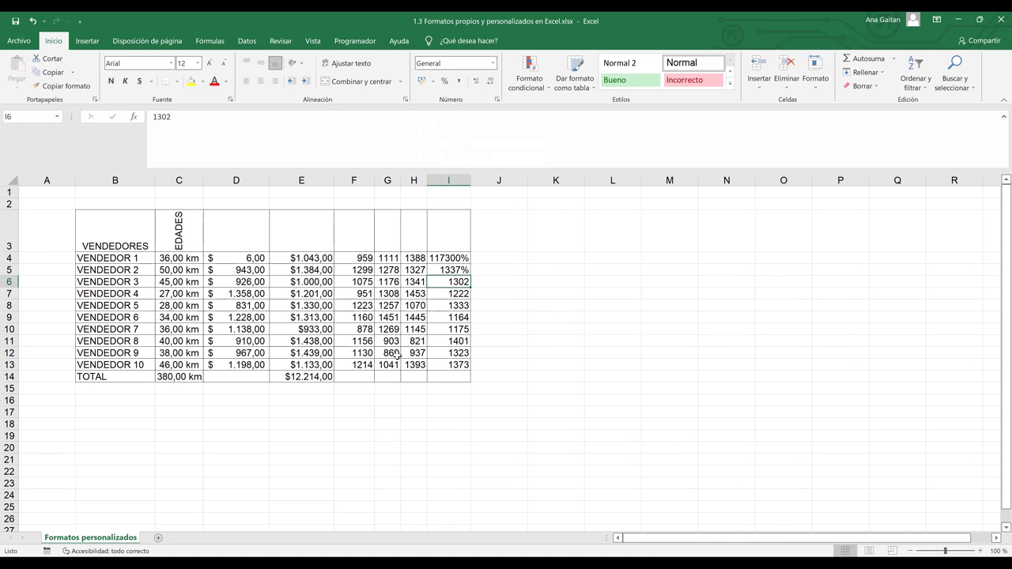
pyautogui.click(491, 315)
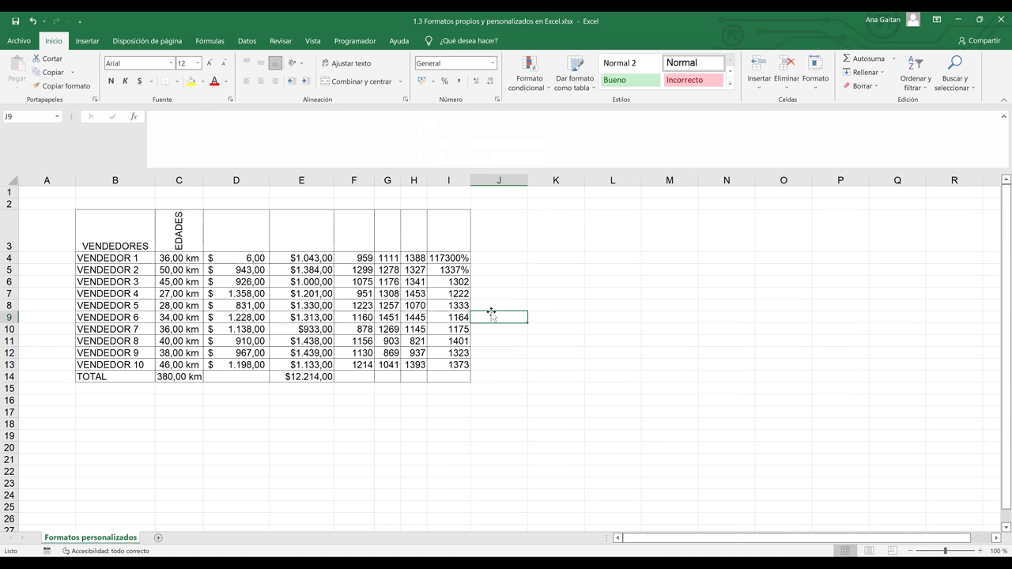
pyautogui.click(449, 269)
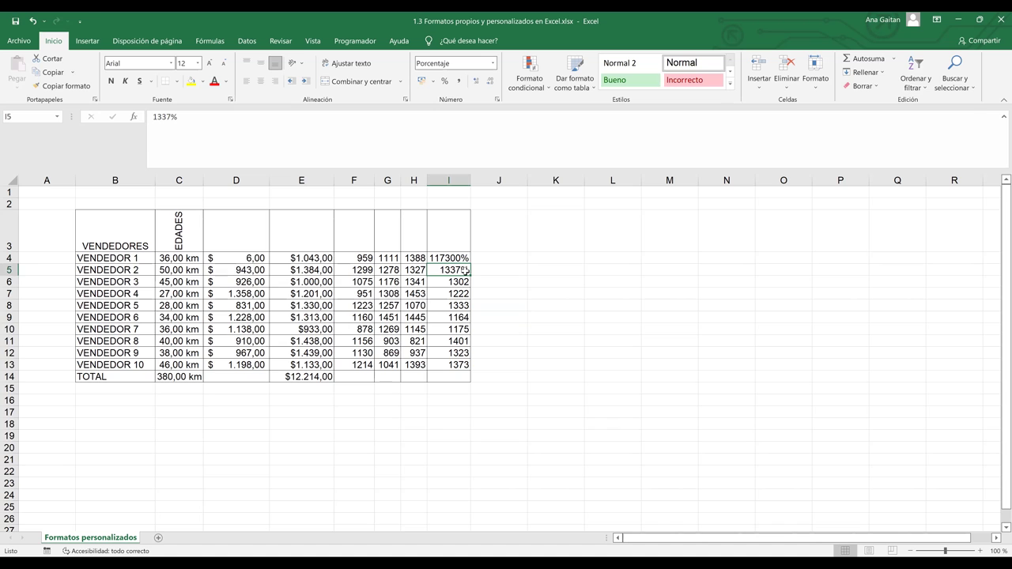
pyautogui.click(490, 292)
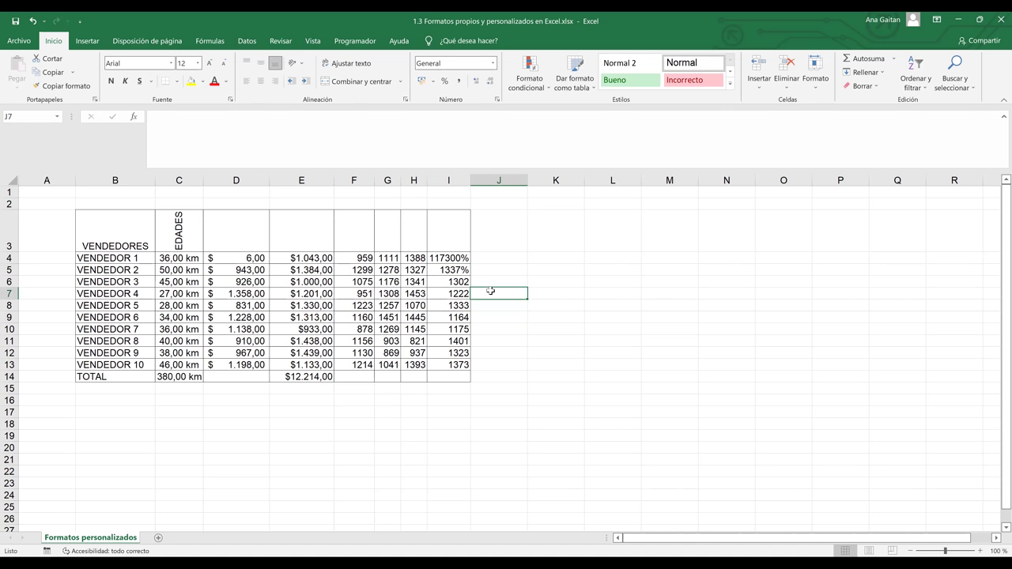
# Replace the manually entered percentage in I5 with the Porcentaje format, giving 133700%, and compare it with I4
pyautogui.doubleClick(456, 269)
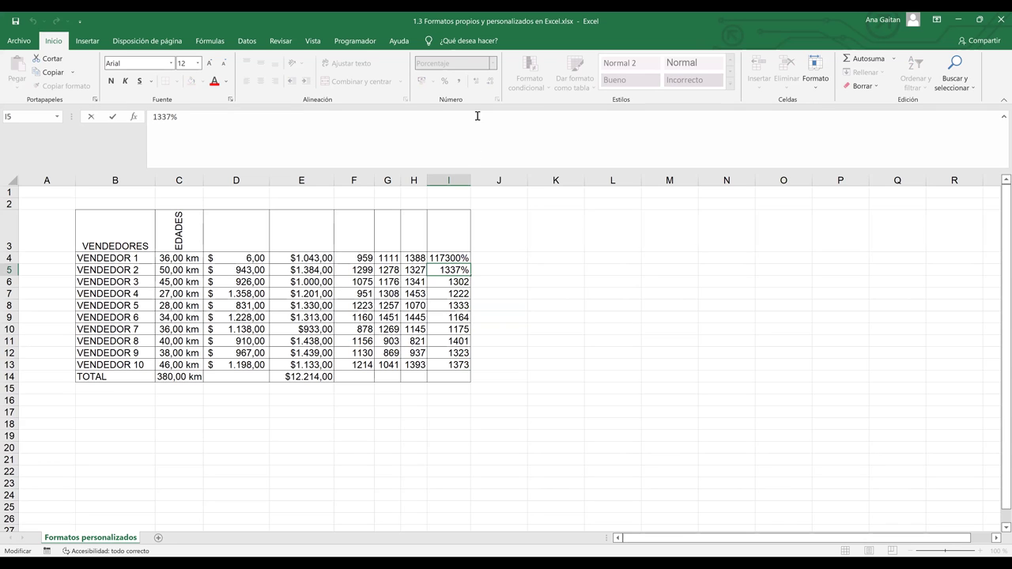
pyautogui.press('Escape')
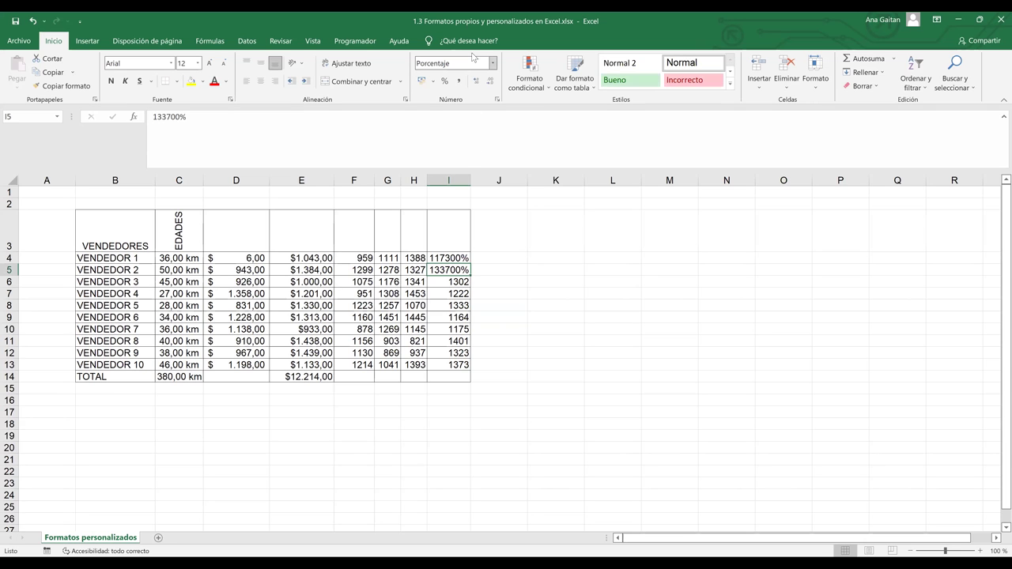
pyautogui.click(475, 269)
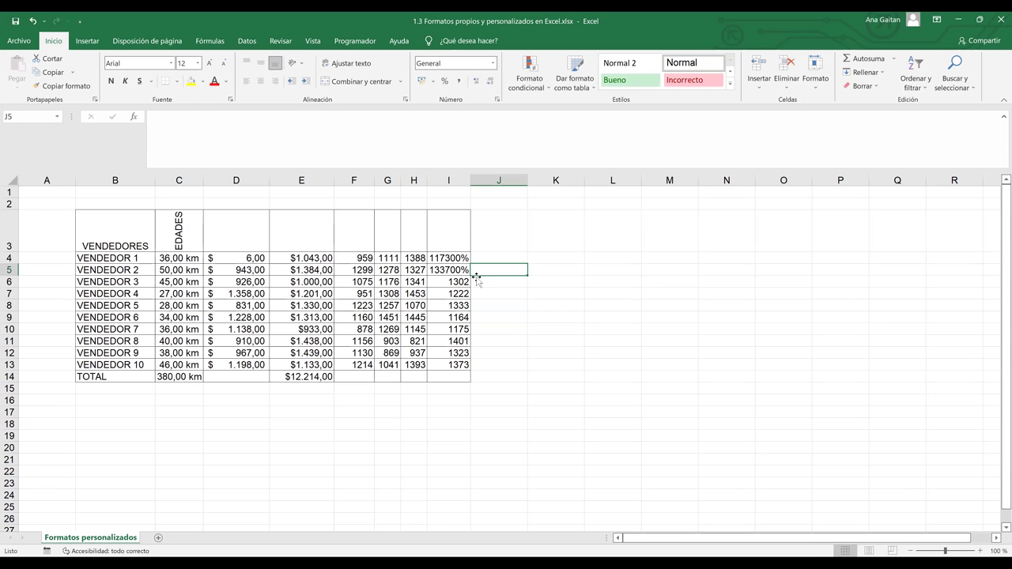
pyautogui.press('Left')
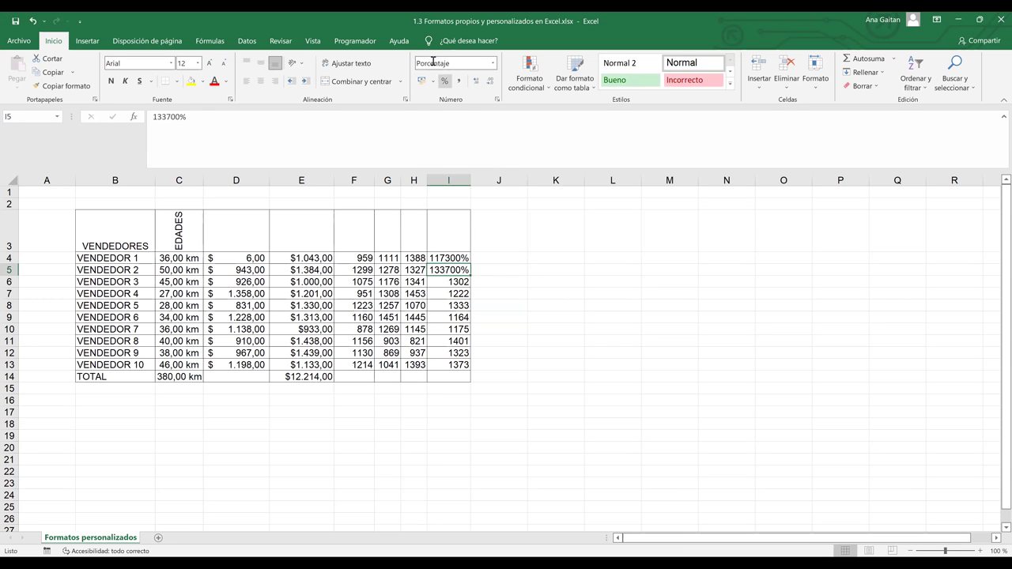
pyautogui.click(456, 259)
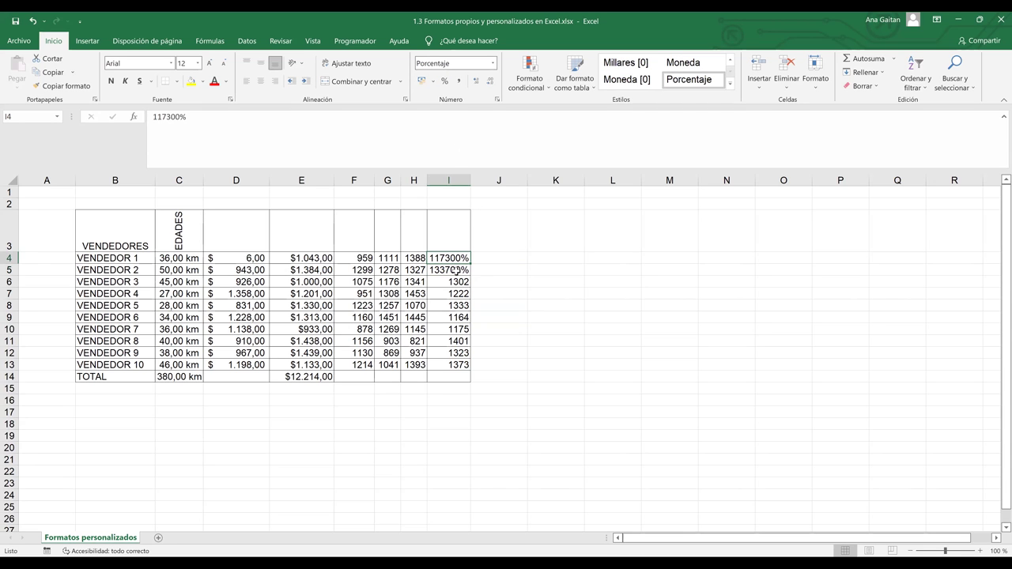
pyautogui.click(456, 270)
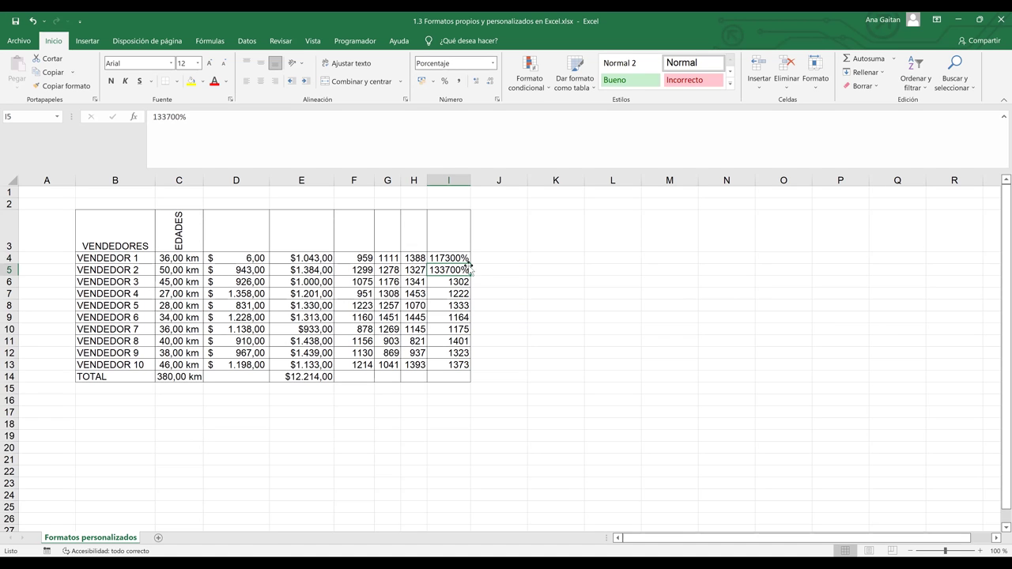
# Select the remaining sellers' values in I6:I13
pyautogui.click(460, 281)
pyautogui.moveTo(457, 299); pyautogui.dragTo(461, 368)
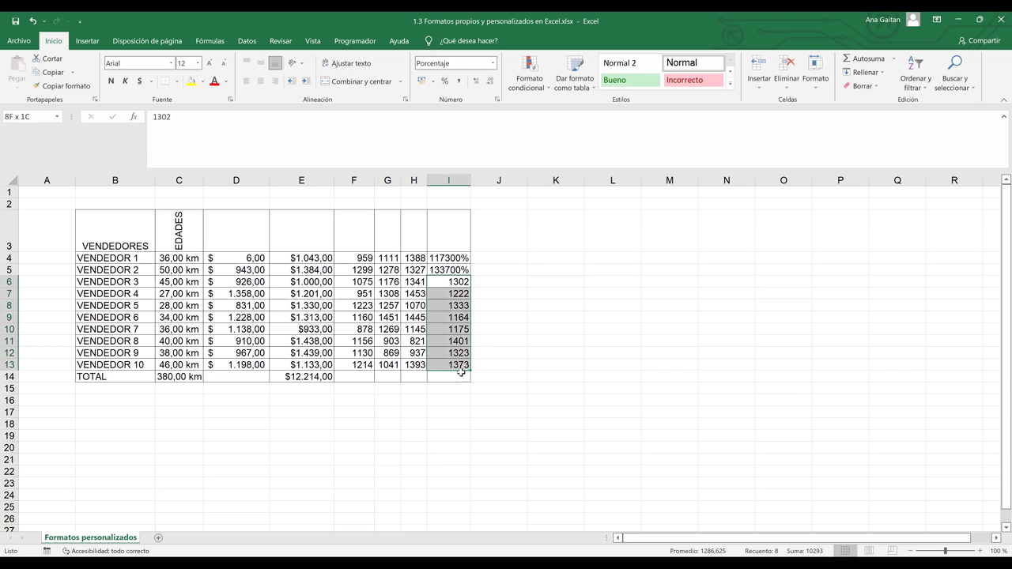
# Apply the percentage format to cells I6 to I13
pyautogui.click(446, 80)
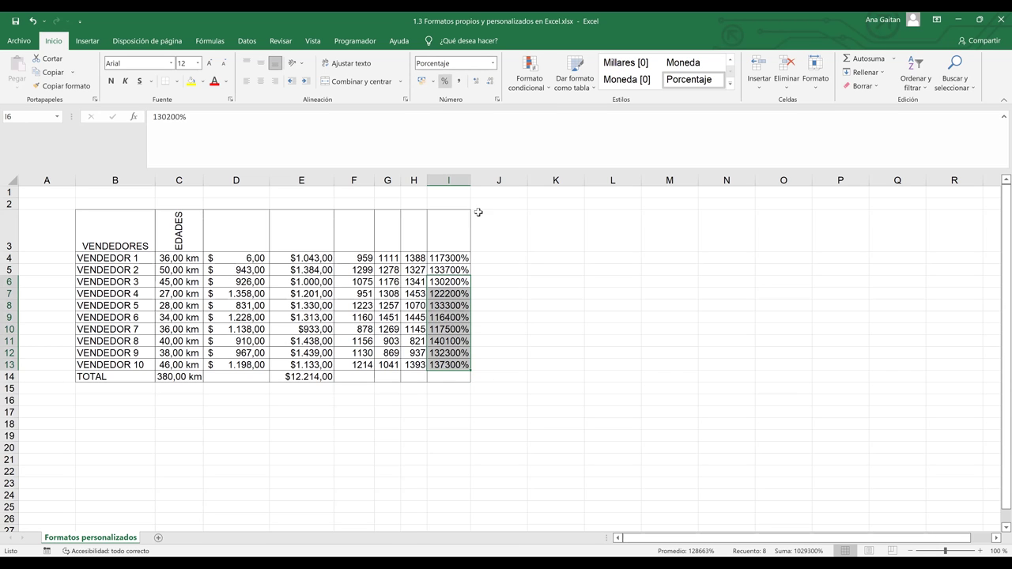
pyautogui.click(504, 294)
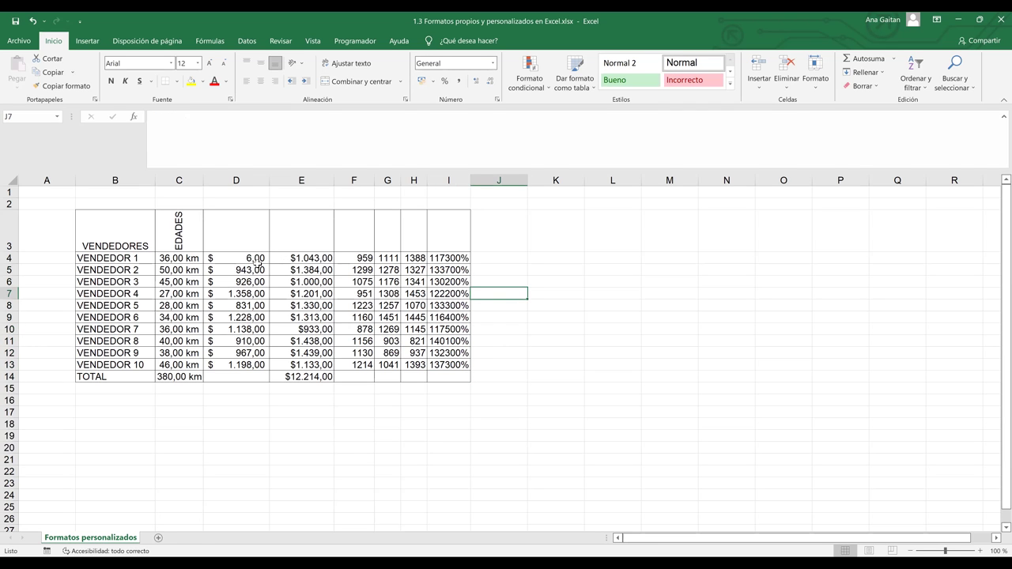
# Increase cells D4 to D13 to six decimal places and widen column D so the values fit
pyautogui.click(247, 264)
pyautogui.moveTo(248, 264); pyautogui.dragTo(239, 351)
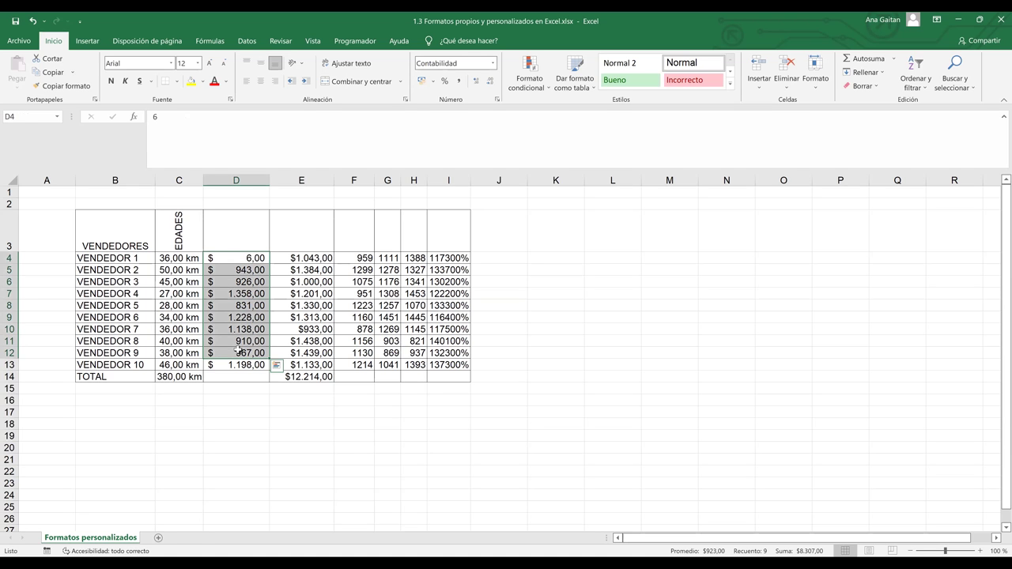
pyautogui.click(239, 351)
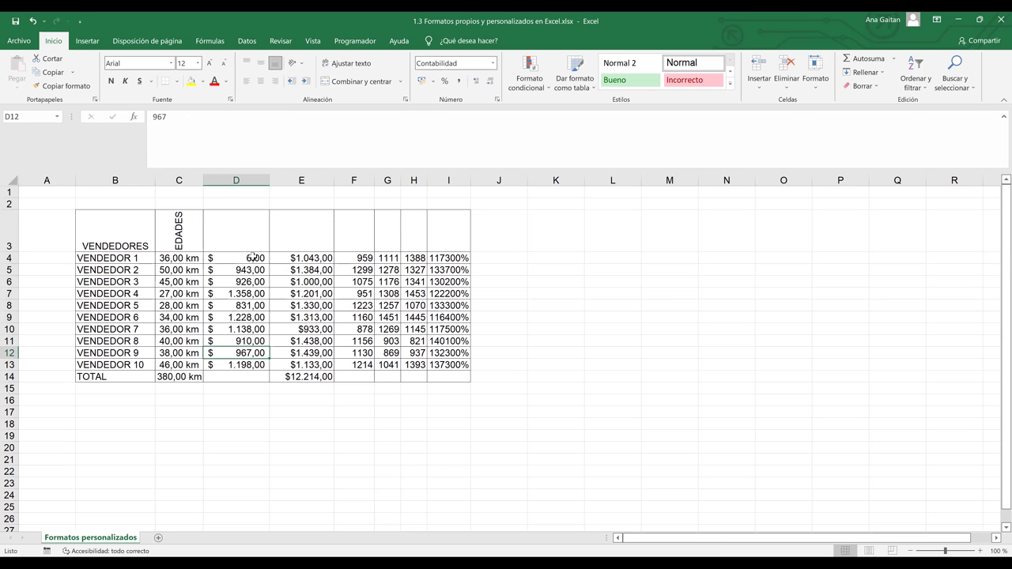
pyautogui.click(253, 258)
pyautogui.moveTo(253, 258); pyautogui.dragTo(243, 364)
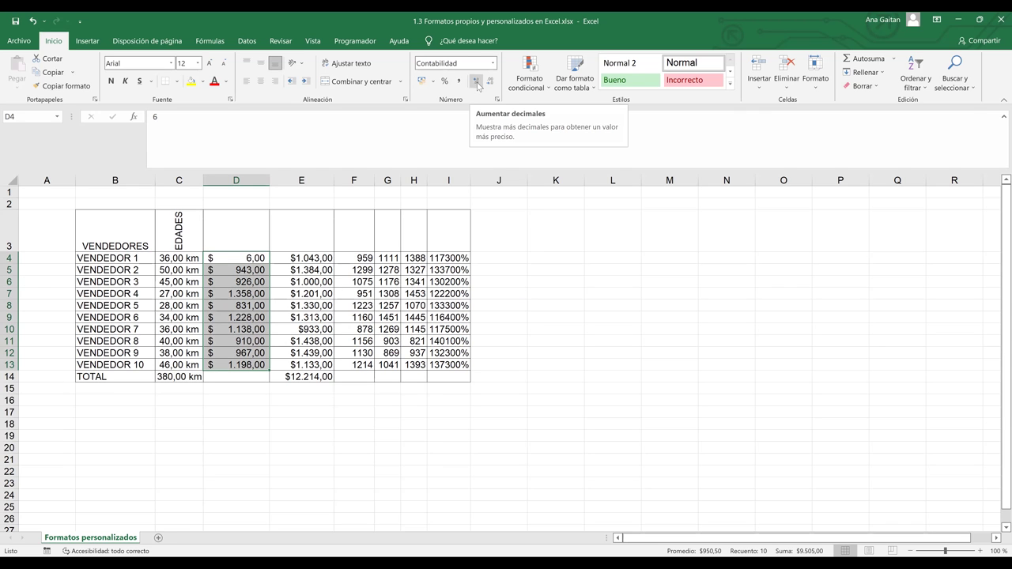
pyautogui.click(477, 81)
pyautogui.click(477, 81)
pyautogui.click(477, 82)
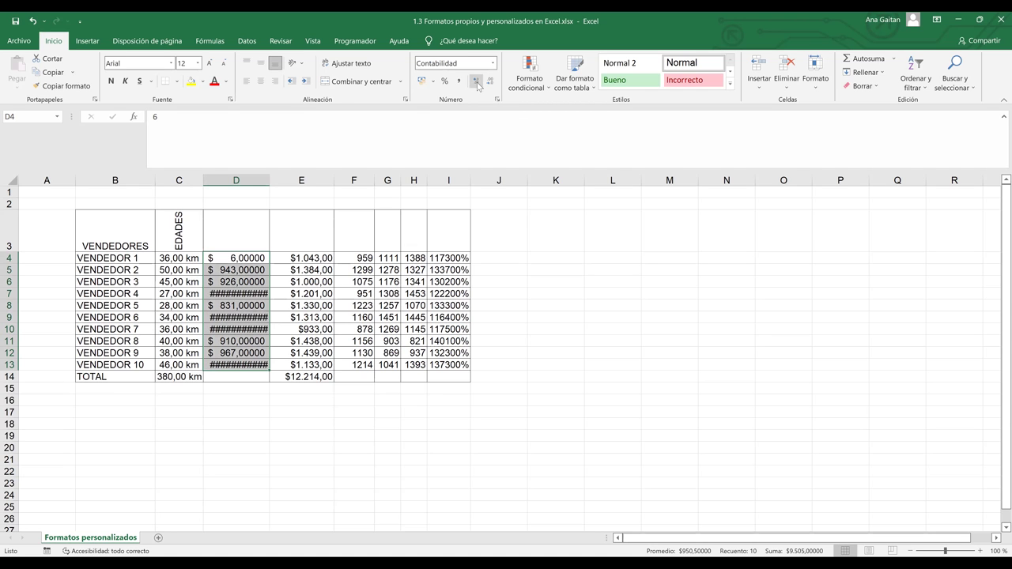
pyautogui.click(477, 81)
pyautogui.moveTo(268, 181); pyautogui.dragTo(337, 194)
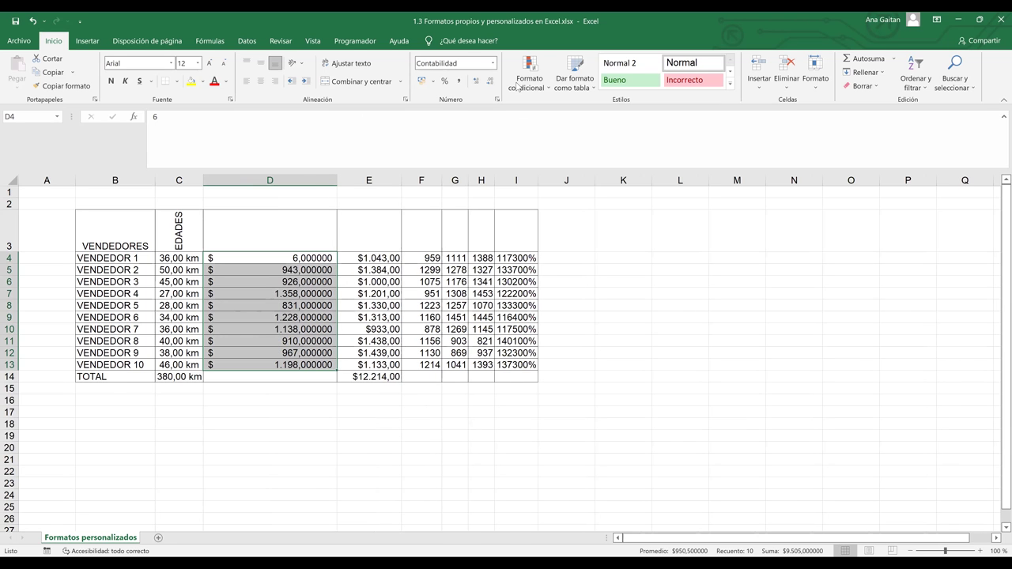
# Increase the decimal places of cells D4 to D13 to 14
pyautogui.click(478, 82)
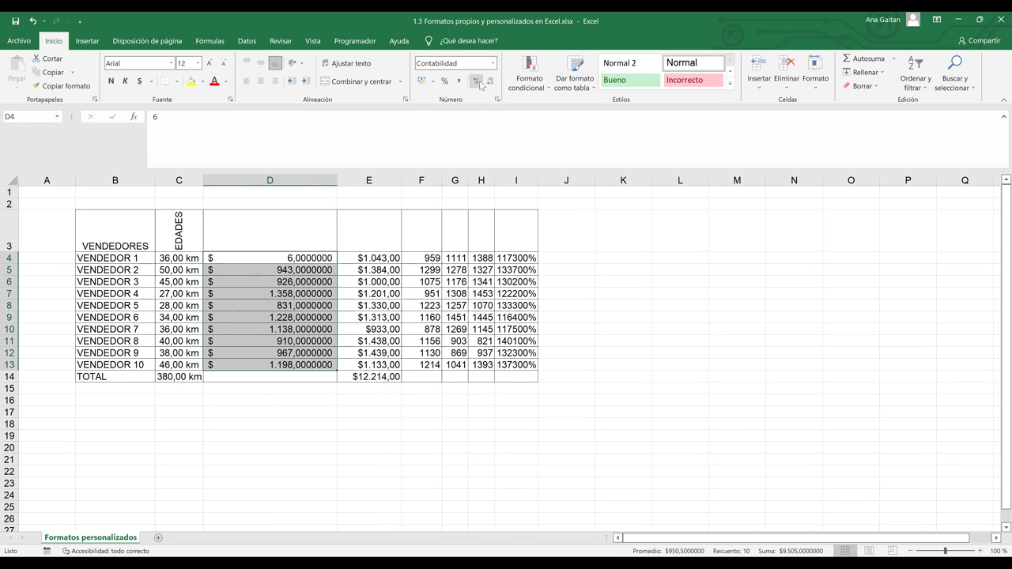
pyautogui.click(478, 82)
pyautogui.click(478, 82)
pyautogui.click(478, 83)
pyautogui.click(478, 82)
pyautogui.click(478, 82)
pyautogui.click(478, 83)
pyautogui.click(479, 83)
pyautogui.click(478, 82)
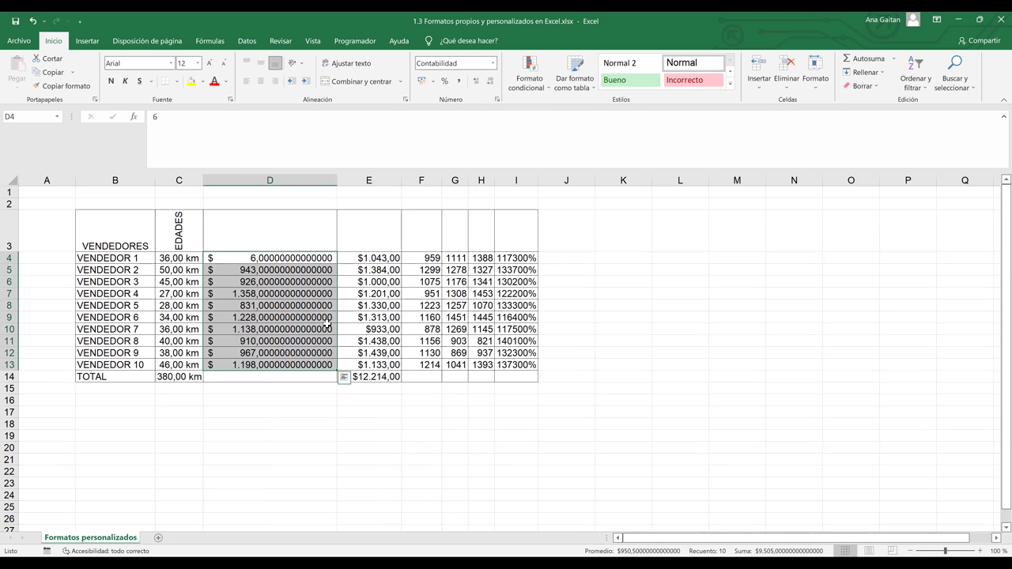
# Reduce the number format of cells D4 to D13 until no decimal places are displayed
pyautogui.moveTo(310, 327); pyautogui.dragTo(318, 388)
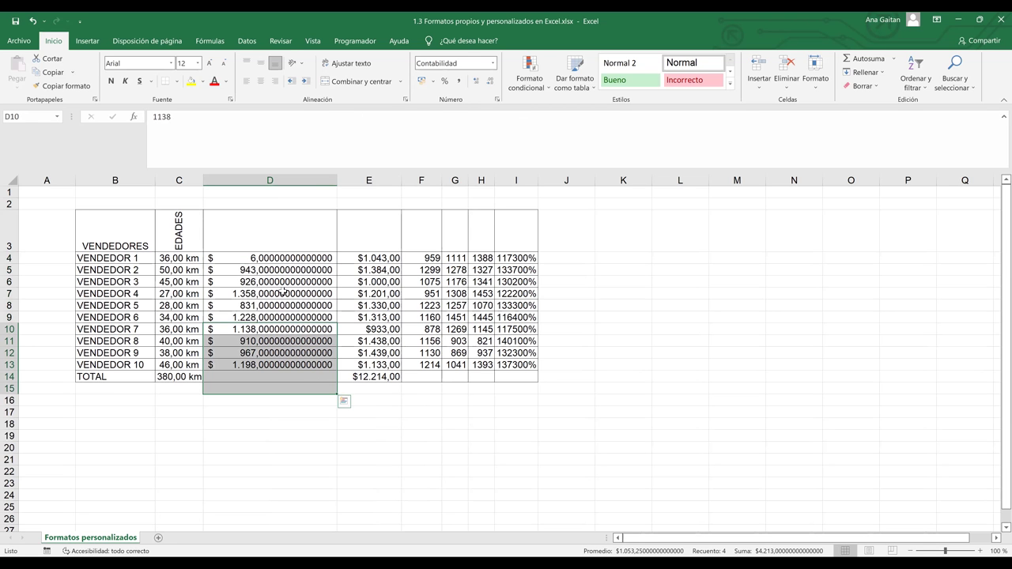
pyautogui.click(291, 271)
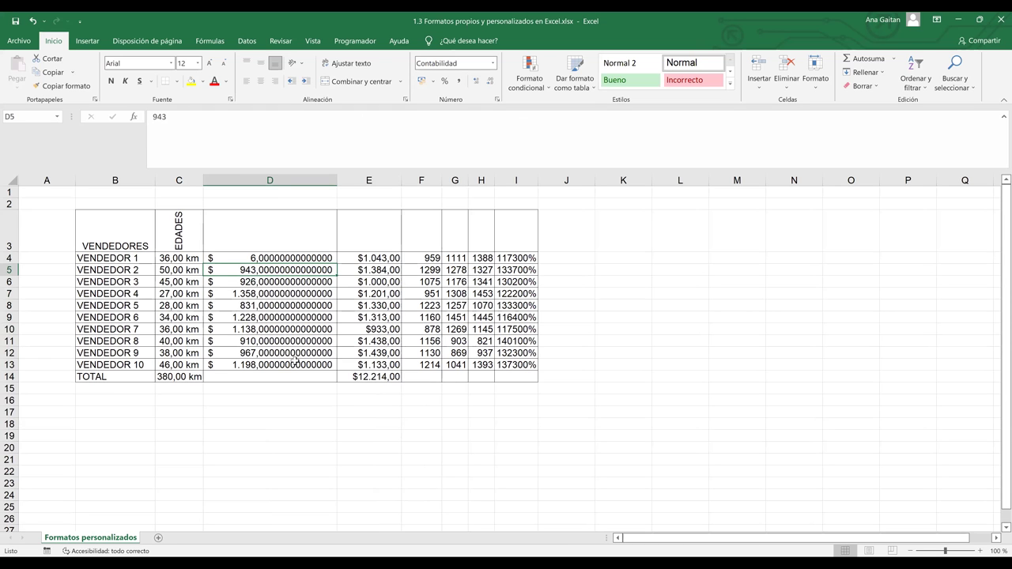
pyautogui.moveTo(286, 264); pyautogui.dragTo(296, 360)
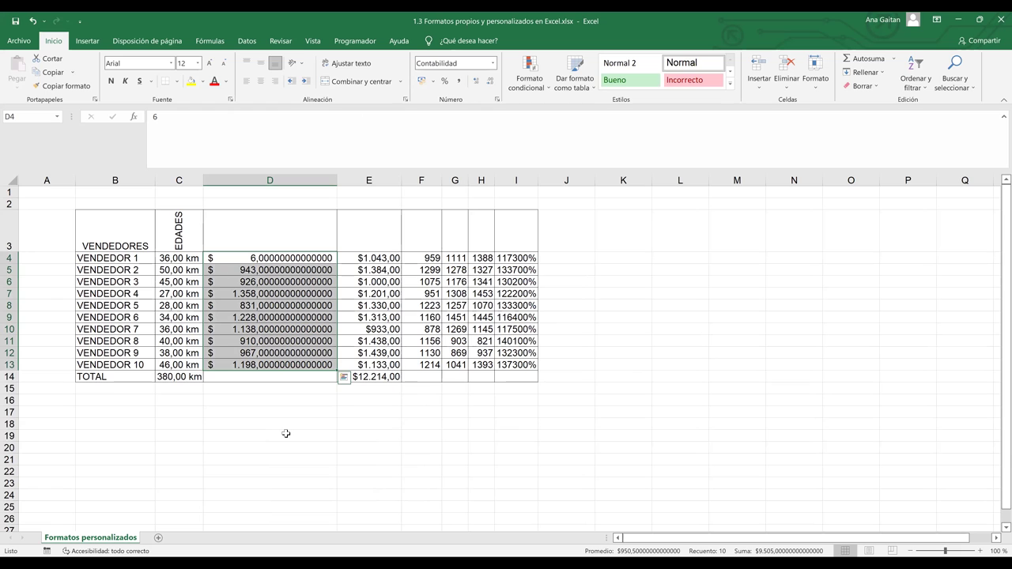
pyautogui.click(491, 81)
pyautogui.click(491, 81)
pyautogui.click(491, 81)
pyautogui.click(491, 82)
pyautogui.click(491, 81)
pyautogui.click(491, 81)
pyautogui.click(491, 81)
pyautogui.click(491, 81)
pyautogui.click(491, 82)
pyautogui.click(491, 81)
pyautogui.click(491, 82)
pyautogui.click(491, 82)
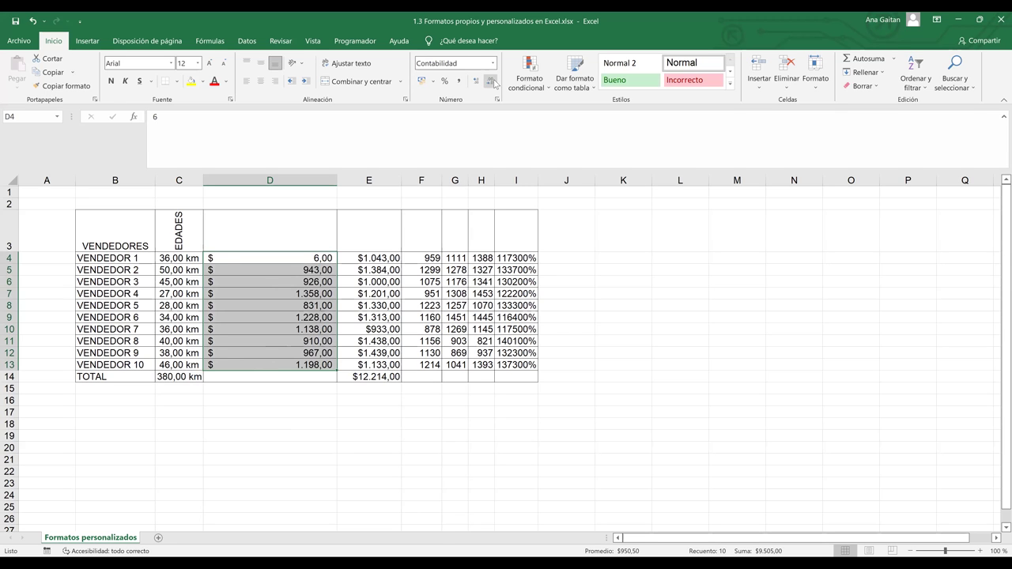
pyautogui.click(491, 82)
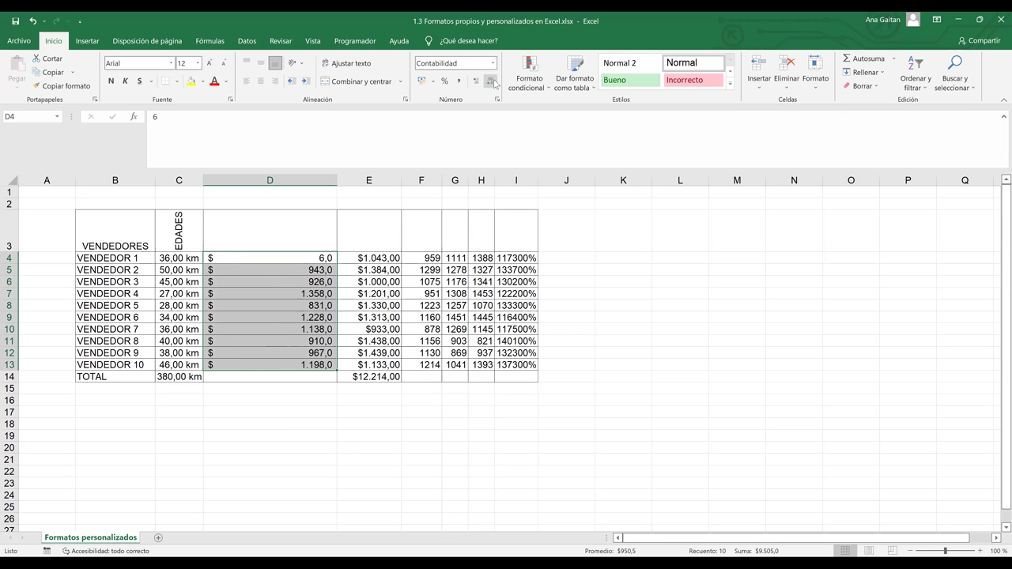
pyautogui.click(491, 81)
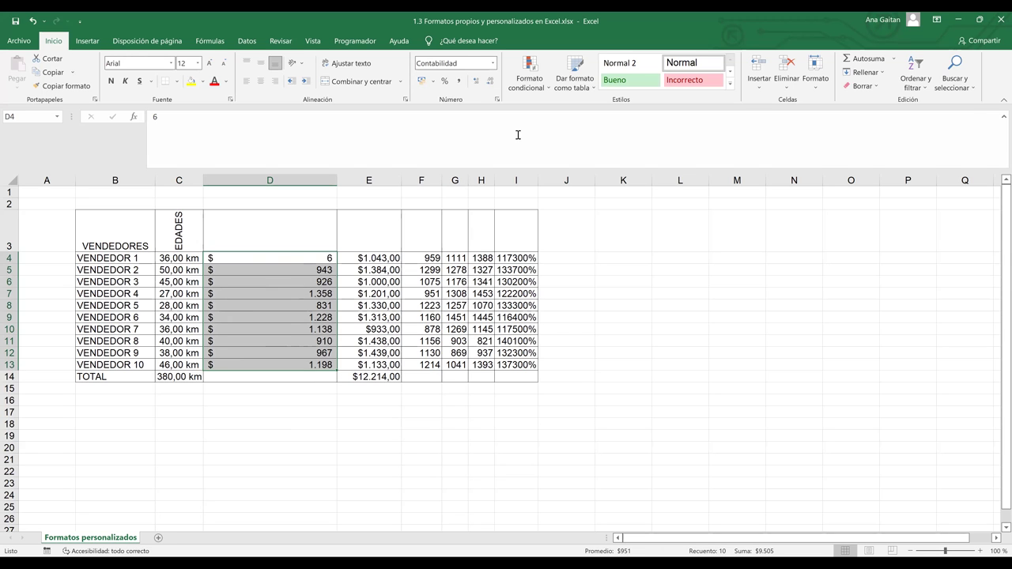
# Set cells D4 to D13 to display one decimal place
pyautogui.click(475, 82)
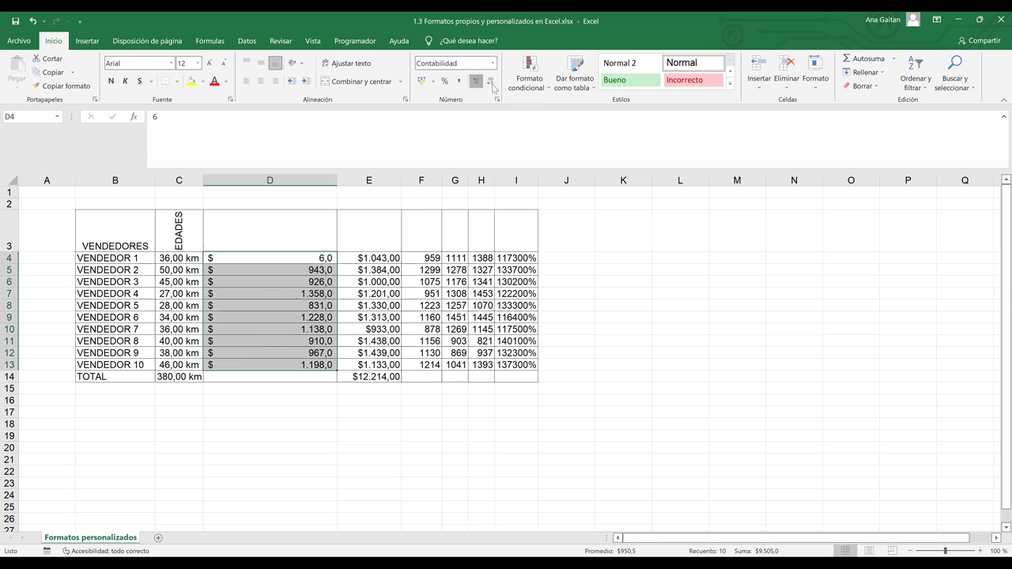
pyautogui.tripleClick(492, 85)
pyautogui.tripleClick(491, 83)
# Enter "Ventas" as the column header in cell D3
pyautogui.click(284, 242)
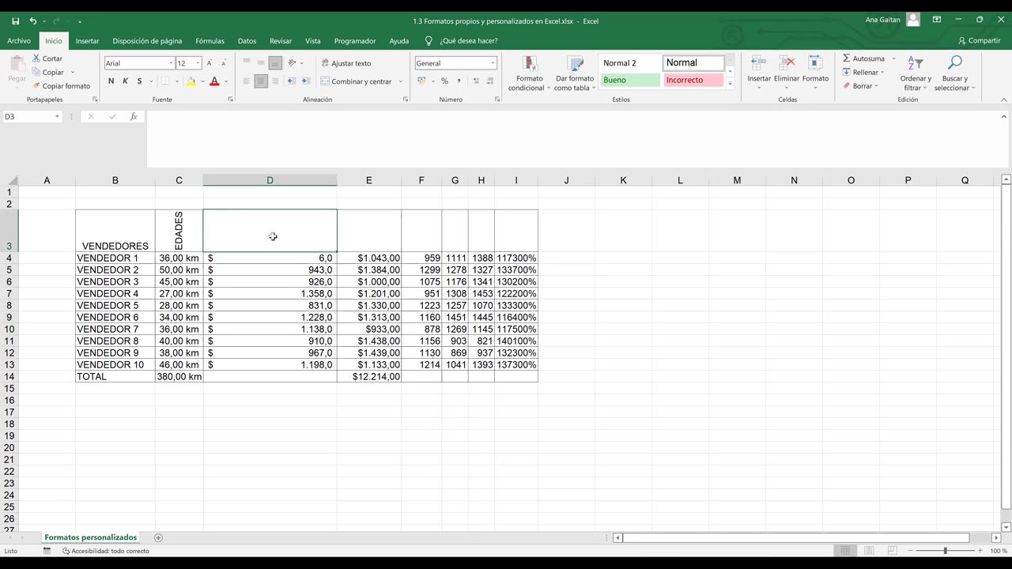
pyautogui.write('Ve')
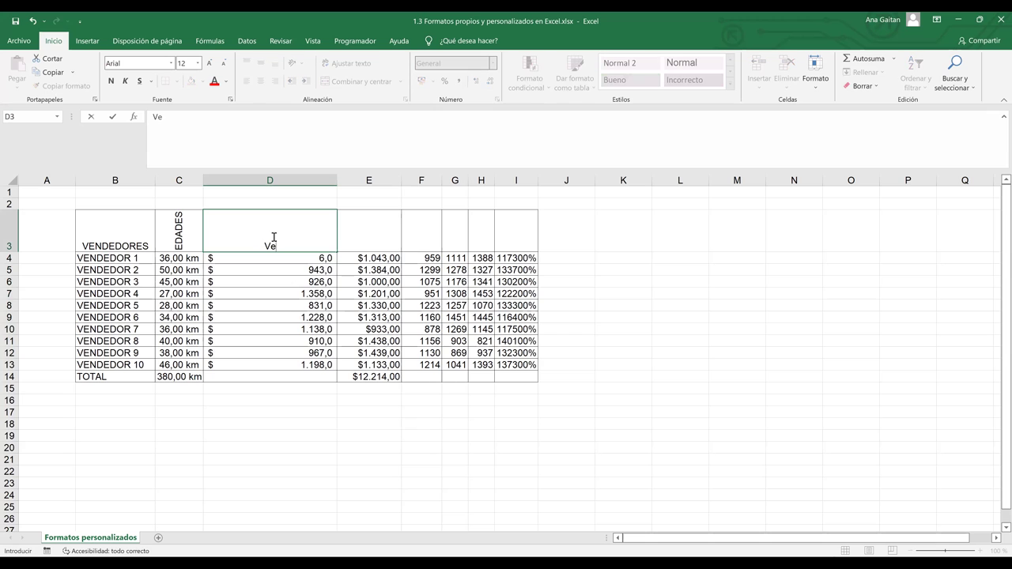
pyautogui.write('ntas')
pyautogui.click(324, 293)
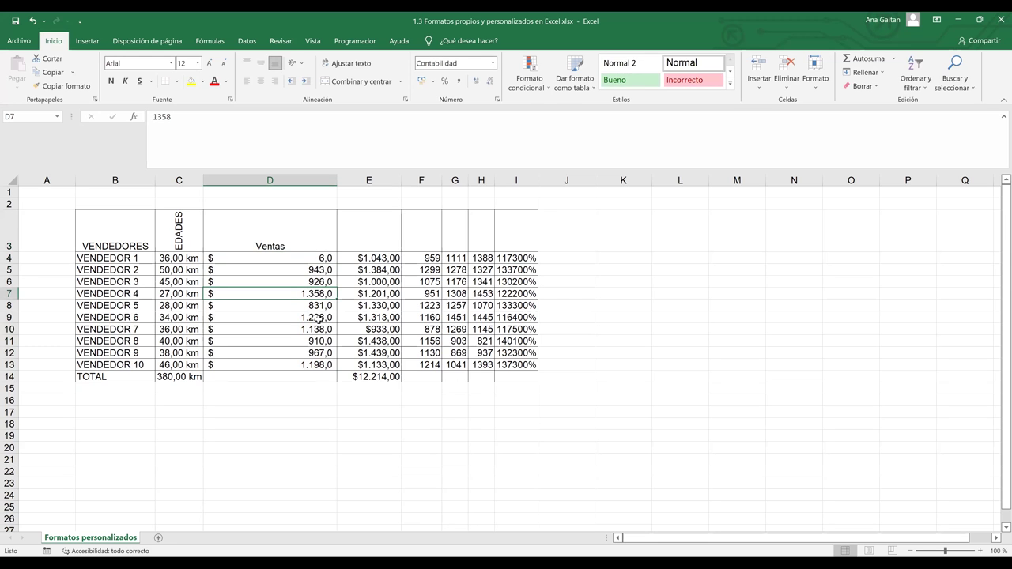
# Narrow column D and fit its width to the sales values
pyautogui.press('Down')
pyautogui.press('Down')
pyautogui.moveTo(336, 182); pyautogui.dragTo(246, 189)
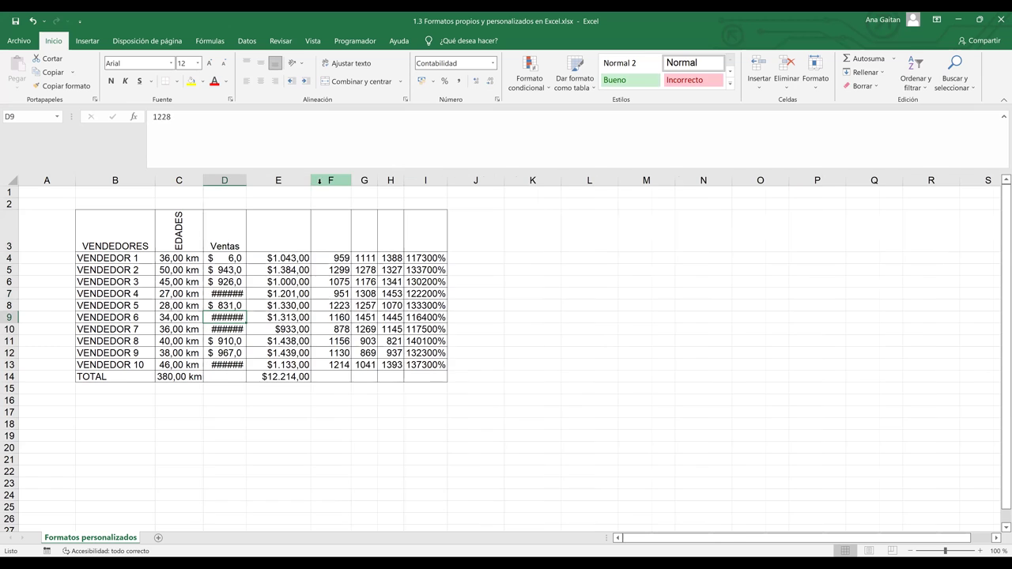
pyautogui.doubleClick(264, 181)
# Rotate the header text in cell D3 to an ascending angle
pyautogui.click(250, 242)
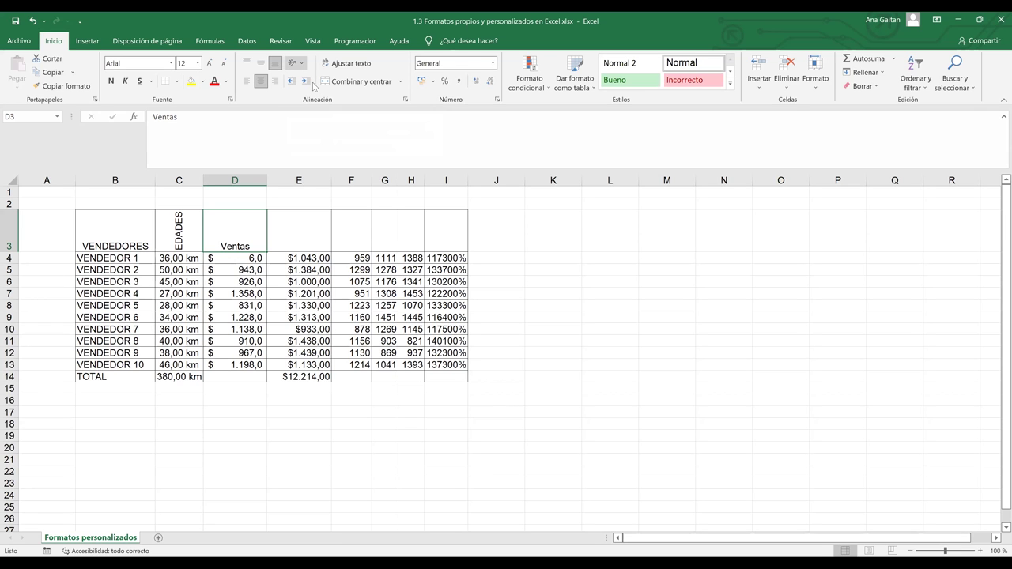
pyautogui.click(297, 63)
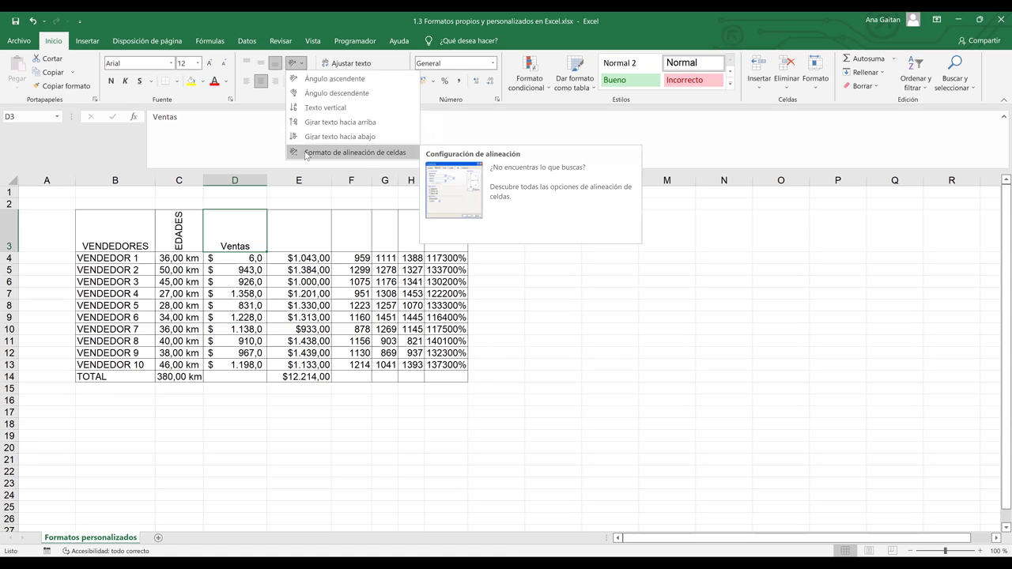
pyautogui.click(338, 84)
pyautogui.click(343, 268)
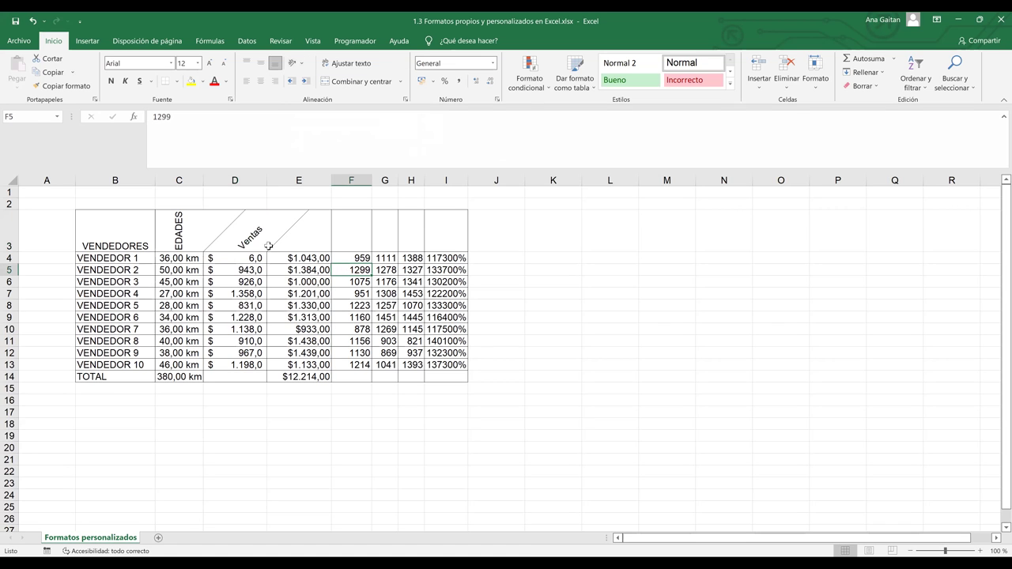
pyautogui.click(369, 437)
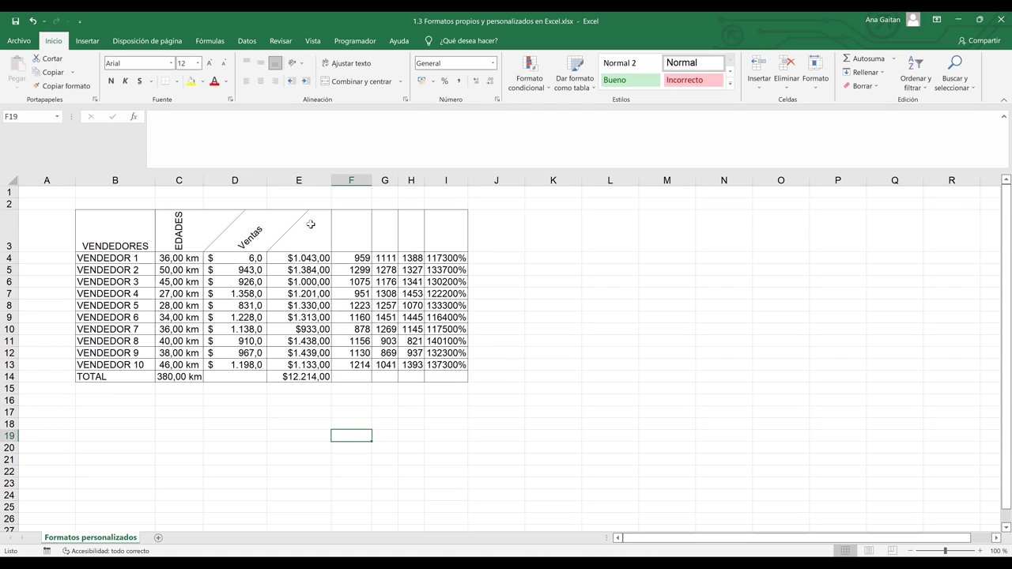
# Replace the rotated header in cell D3 with "Enero"
pyautogui.click(252, 230)
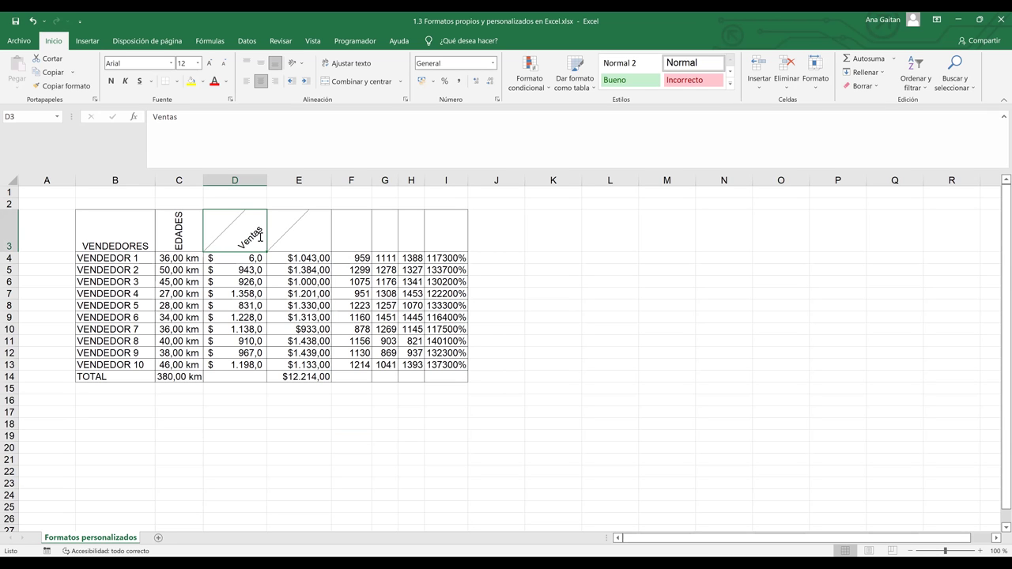
pyautogui.write('Enera')
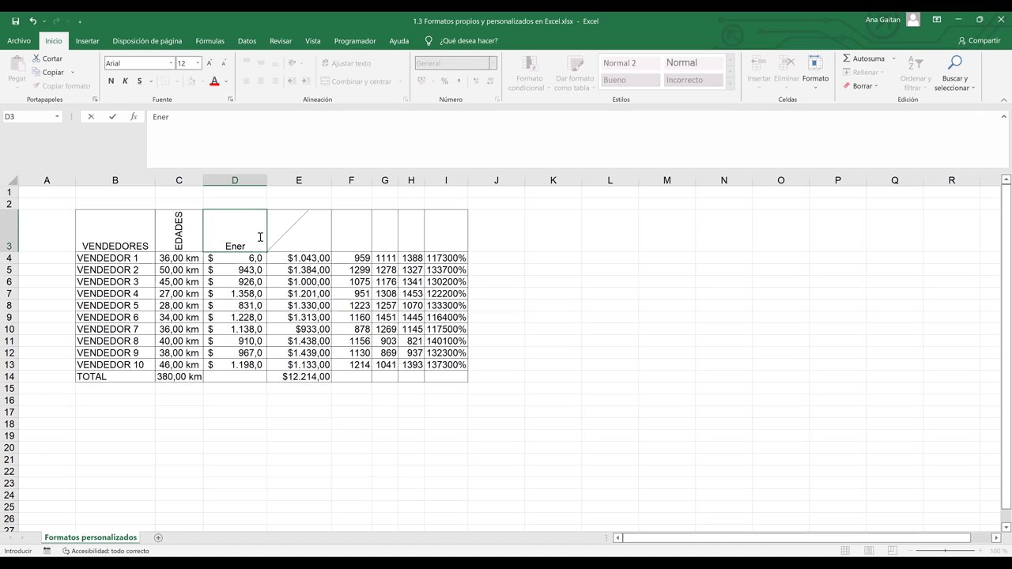
pyautogui.press('BackSpace')
pyautogui.write('o')
pyautogui.press('Tab')
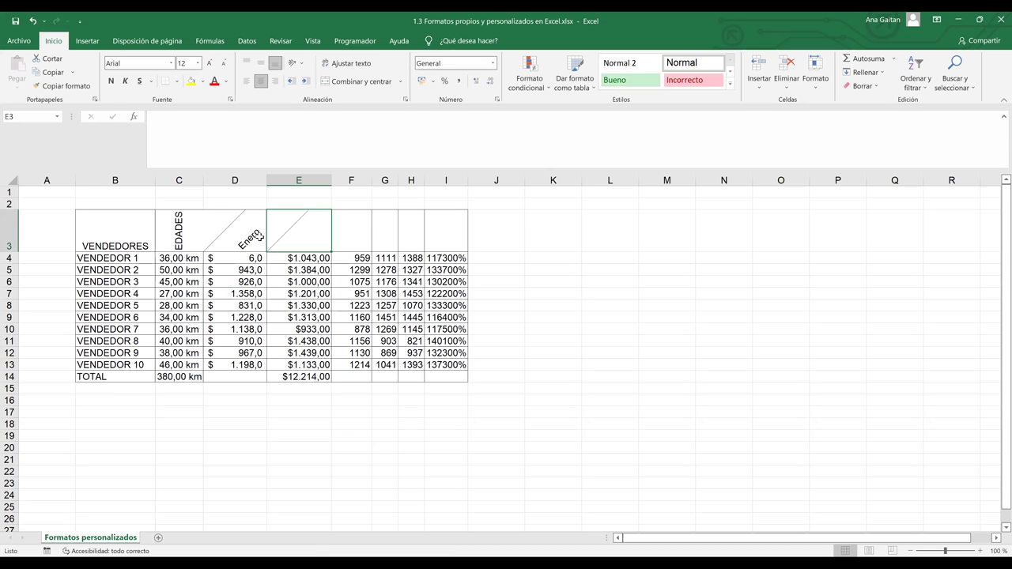
# Enter the headers "Febrero", "Marzo", "Abril" and "Mayo" in cells E3 to H3
pyautogui.write('Febrero')
pyautogui.press('Tab')
pyautogui.write('MArzo')
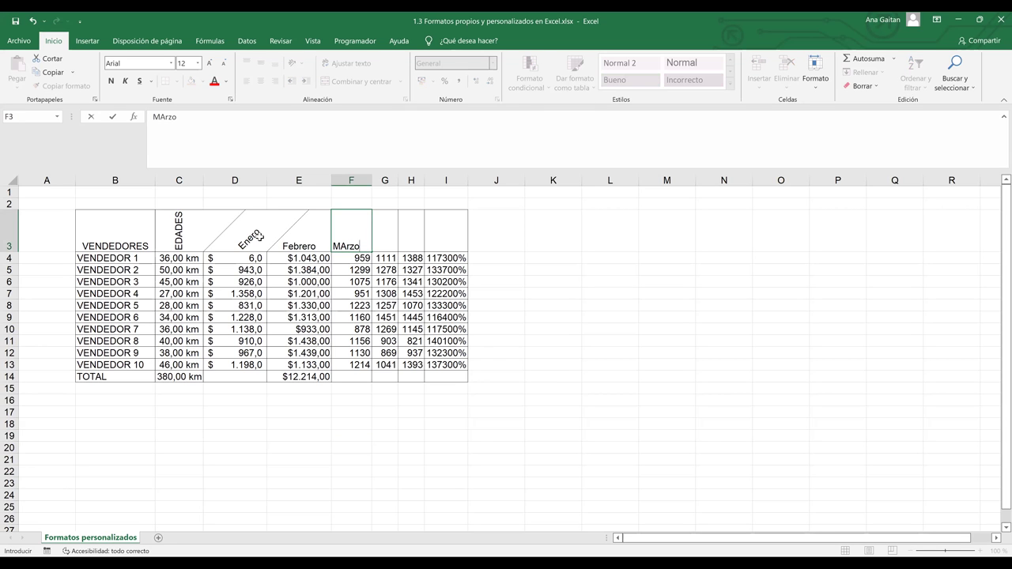
pyautogui.press('BackSpace')
pyautogui.press('BackSpace')
pyautogui.press('BackSpace')
pyautogui.press('BackSpace')
pyautogui.write('arzo')
pyautogui.press('Tab')
pyautogui.write('Abril')
pyautogui.press('Tab')
pyautogui.write('Ma')
pyautogui.press('BackSpace')
pyautogui.write('yo')
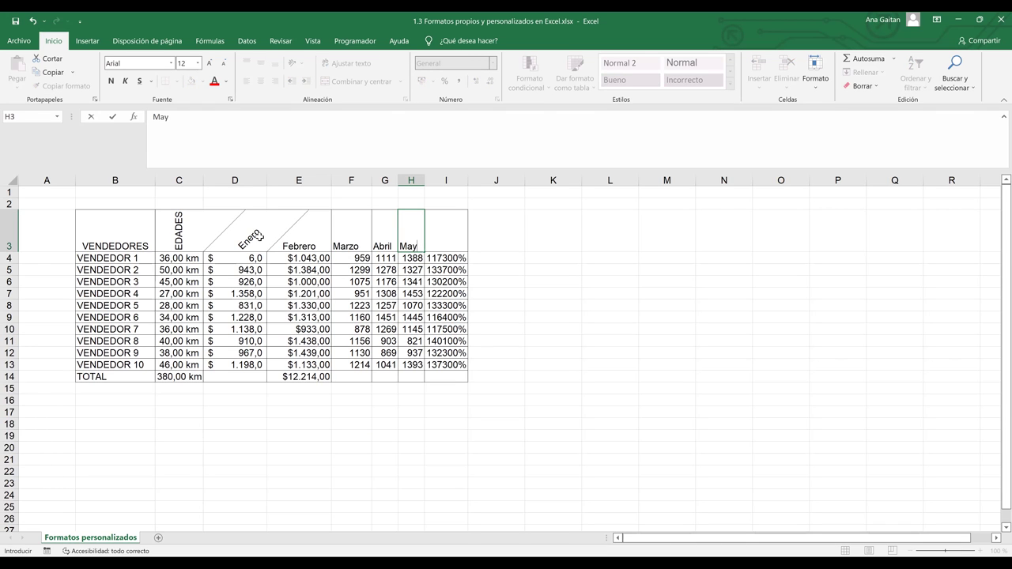
# Enter the header "Ventas Totales" in cell I3 and widen column I to fit it
pyautogui.click(441, 232)
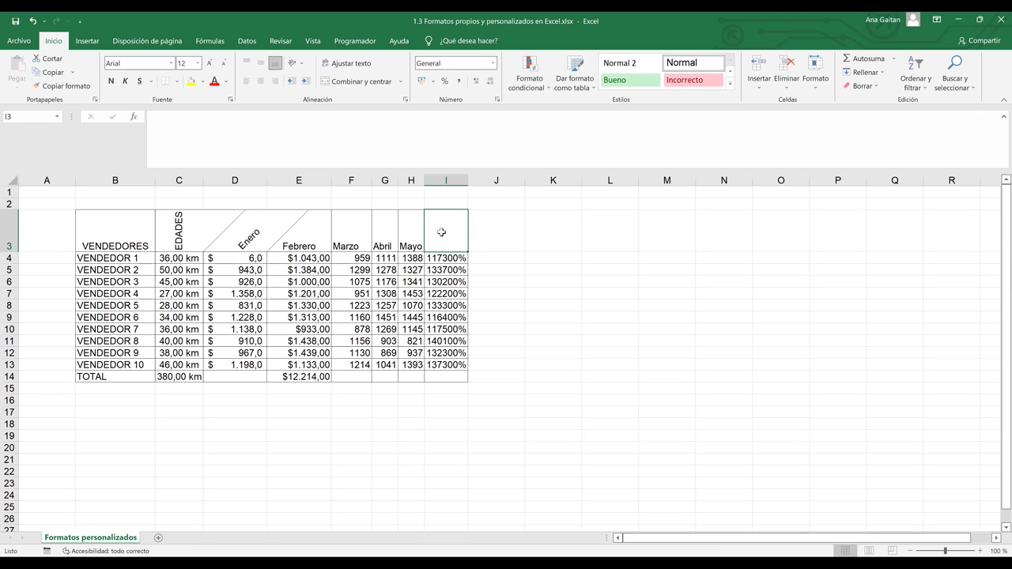
pyautogui.write('Ventas')
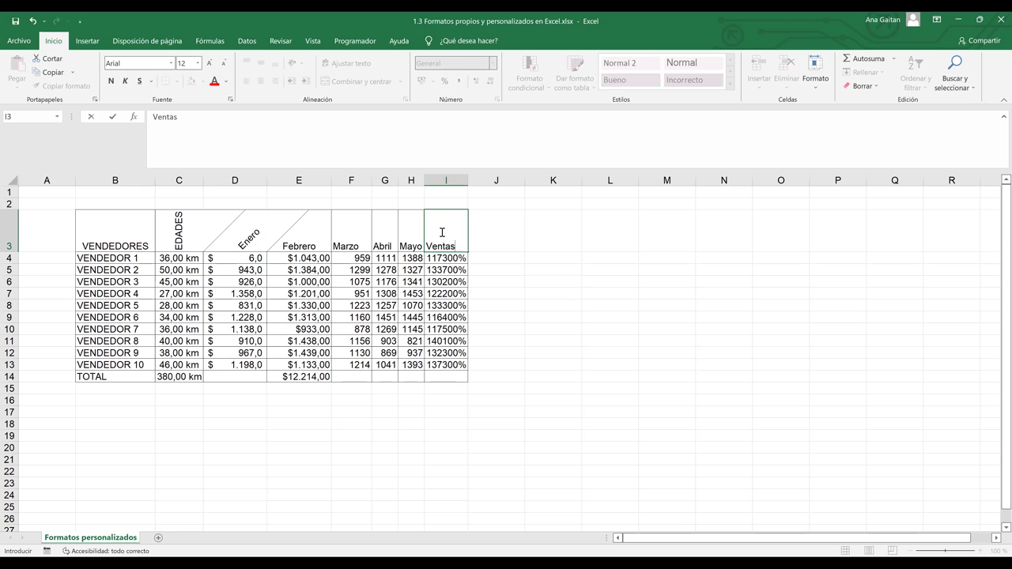
pyautogui.write(' Totales')
pyautogui.click(456, 269)
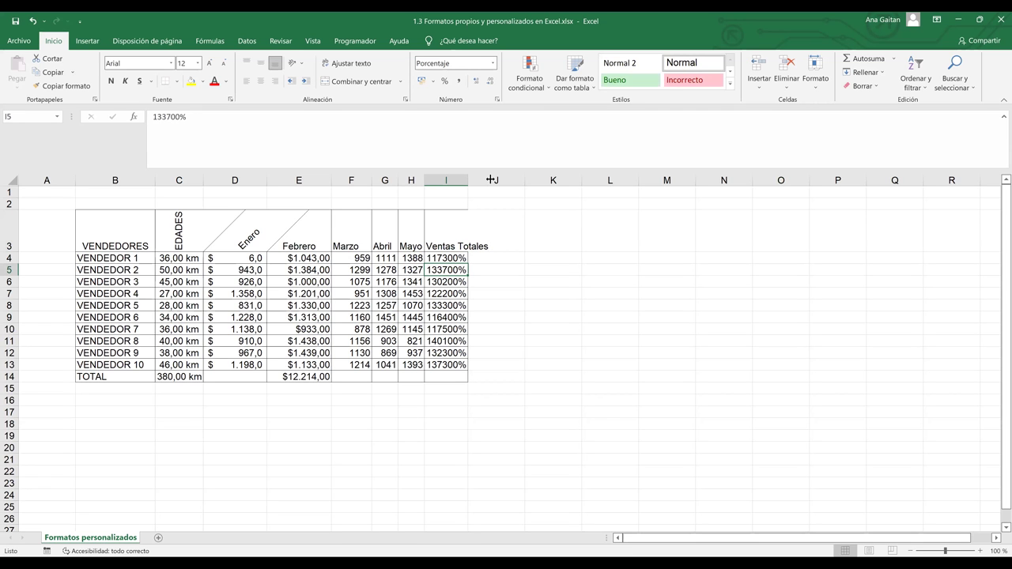
# Rotate the header texts in cells E3 to I3, from Febrero to Ventas Totales, to an ascending angle
pyautogui.click(301, 247)
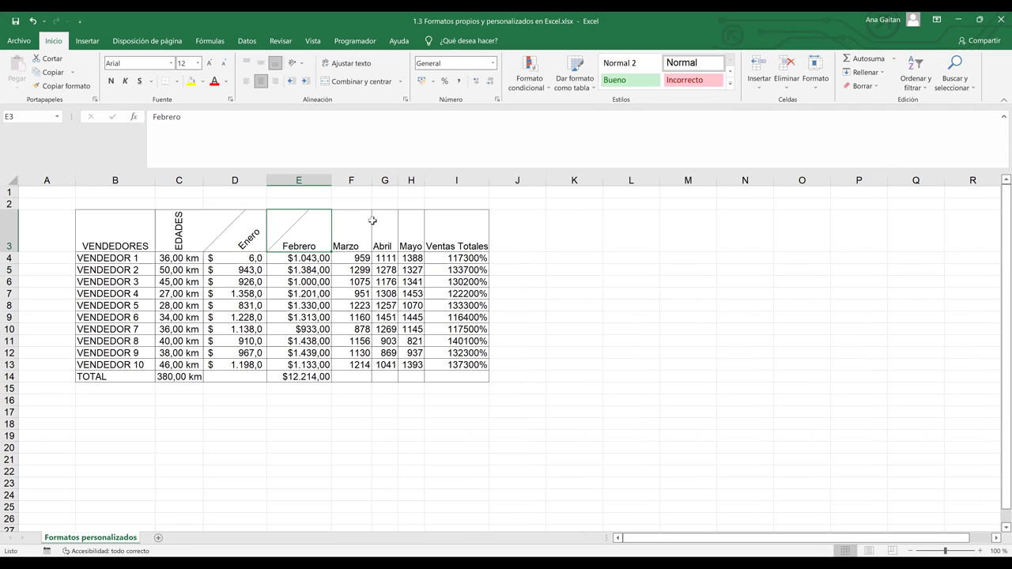
pyautogui.moveTo(311, 232); pyautogui.dragTo(455, 228)
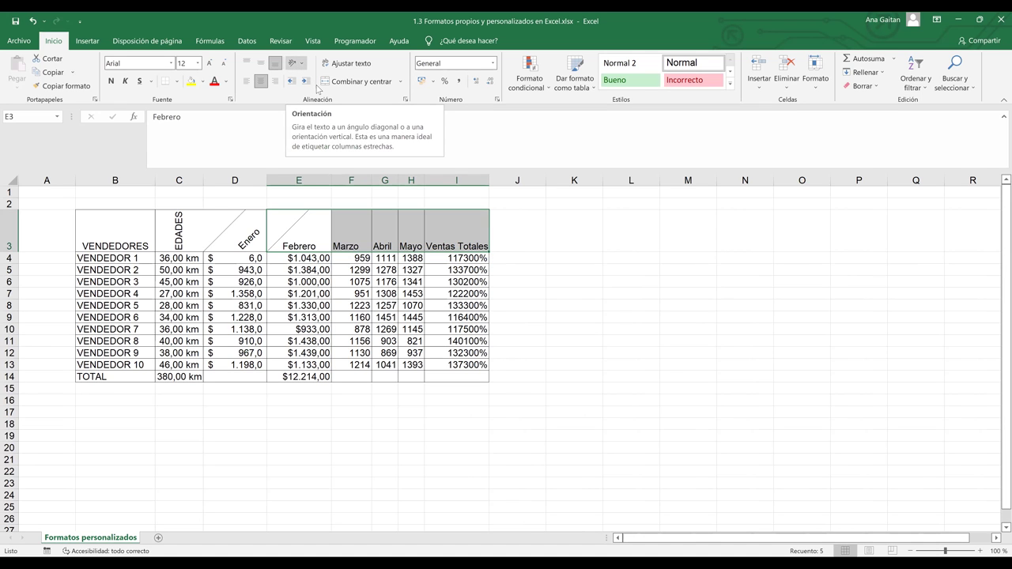
pyautogui.click(529, 328)
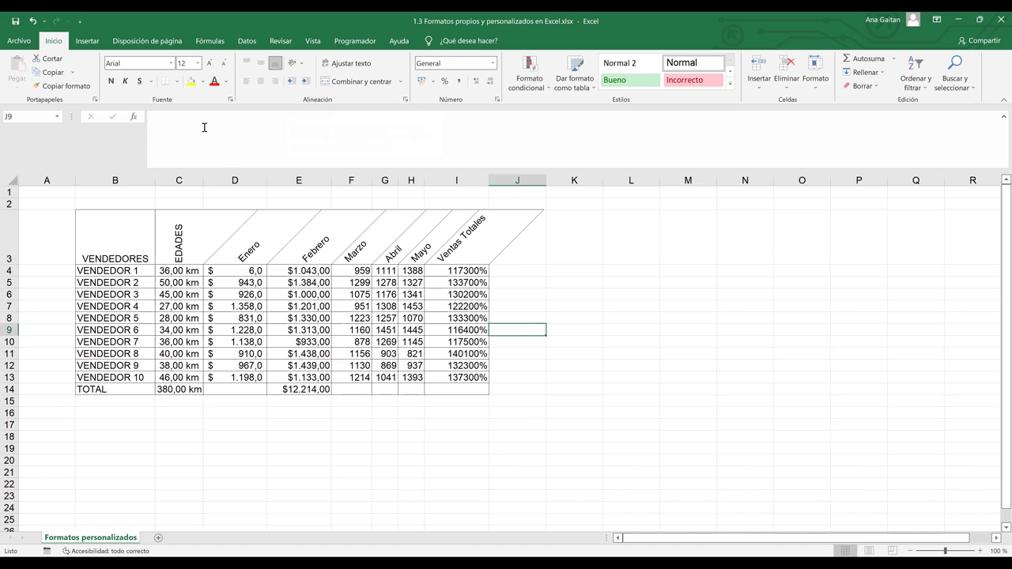
# Apply the descending angle orientation to the headers in D3 to I3, followed by the vertical text orientation
pyautogui.click(297, 63)
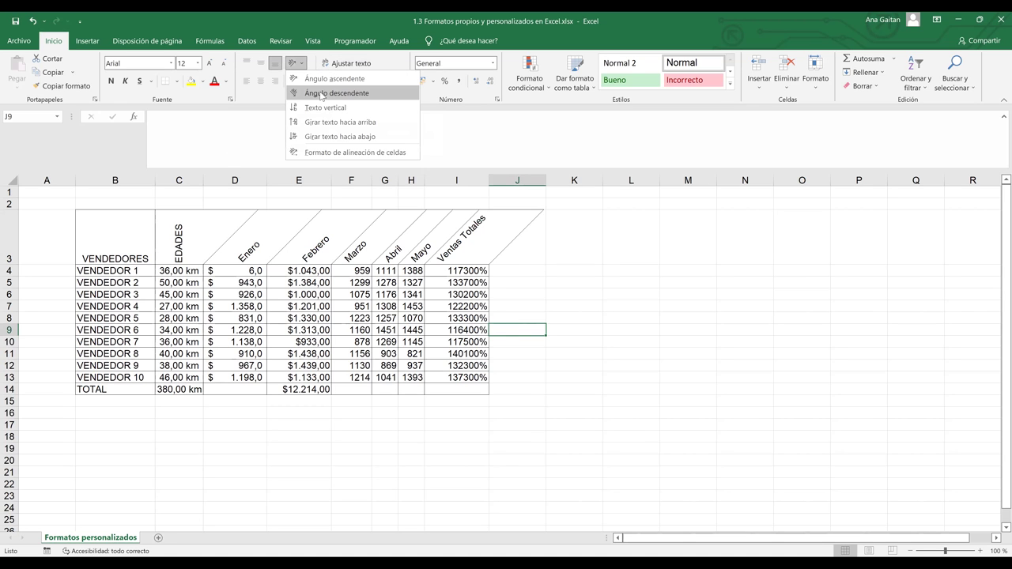
pyautogui.click(321, 94)
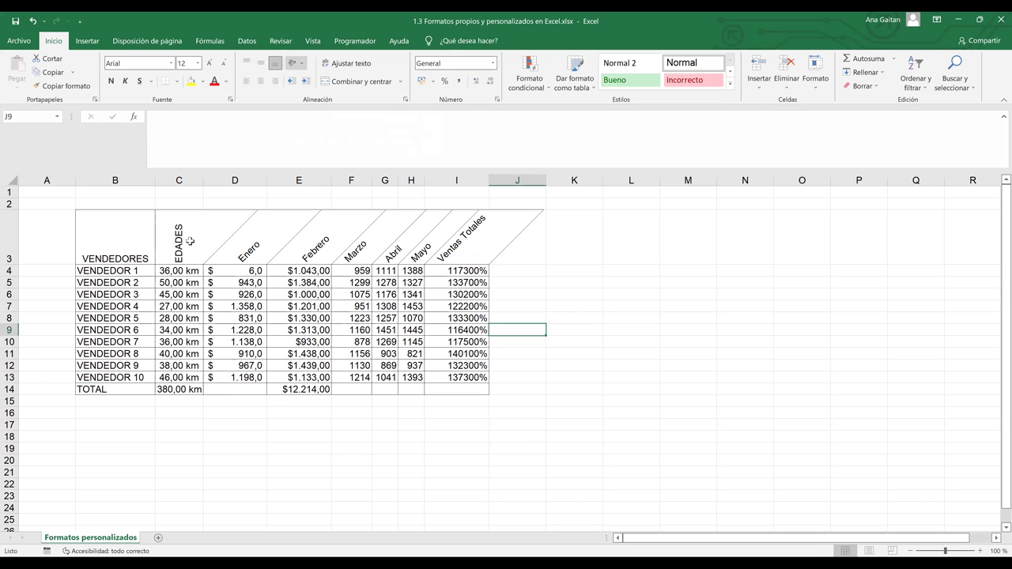
pyautogui.moveTo(234, 241); pyautogui.dragTo(459, 240)
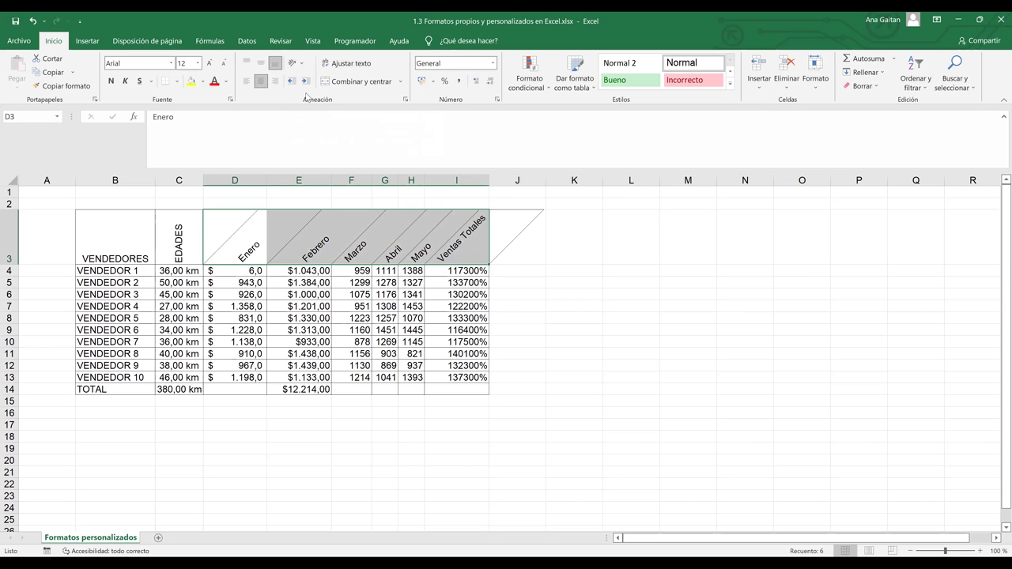
pyautogui.hotkey('ctrl', 'z')
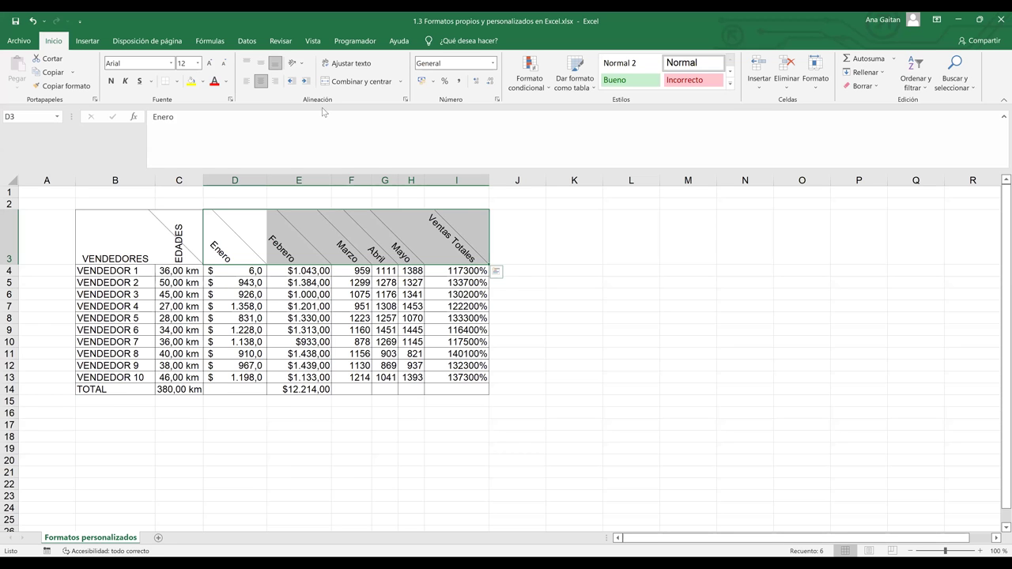
pyautogui.hotkey('ctrl', 'z')
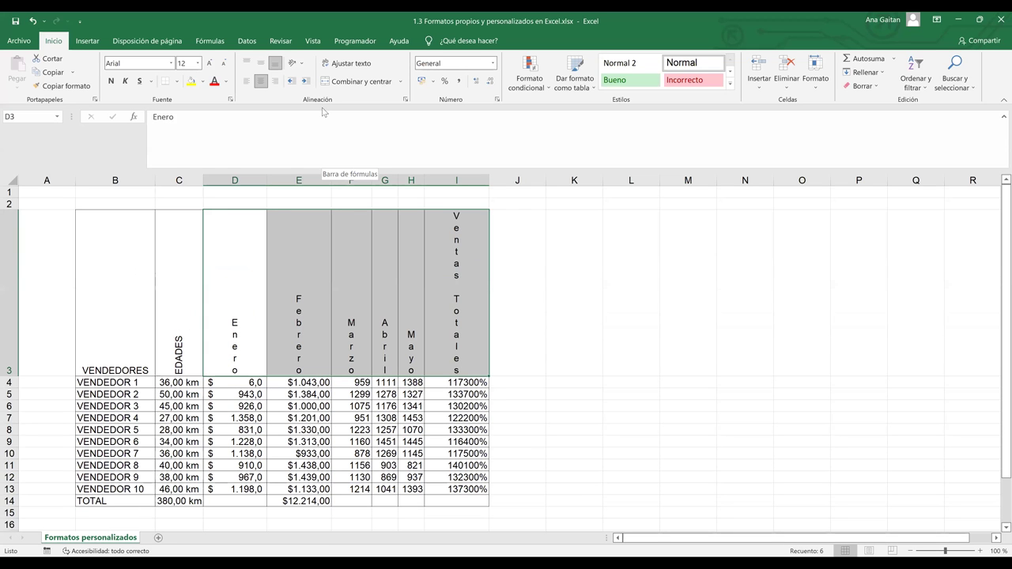
# Rotate the header texts in D3 to I3 upwards and after that downwards
pyautogui.click(326, 67)
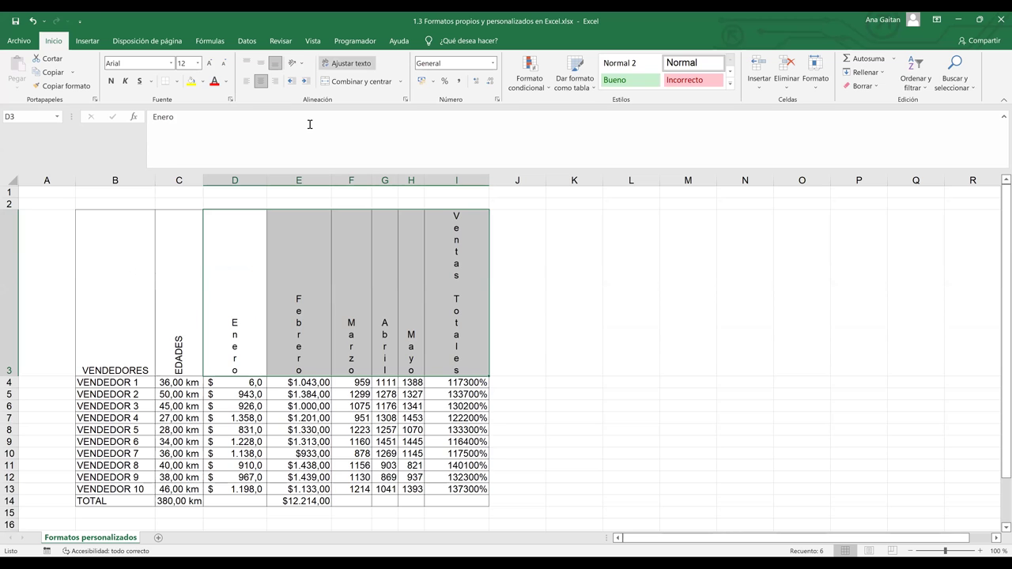
pyautogui.hotkey('ctrl', 'z')
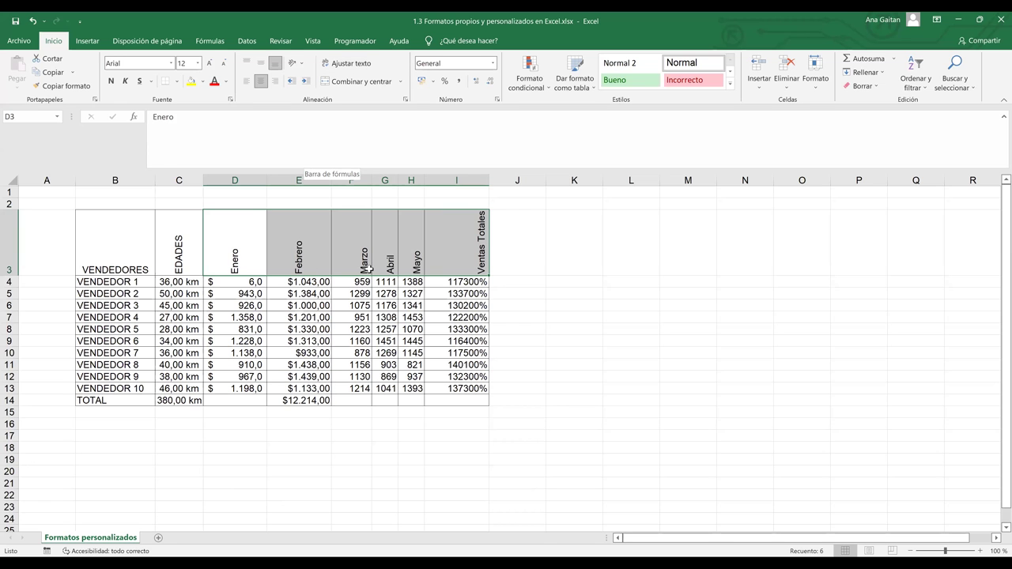
pyautogui.click(299, 65)
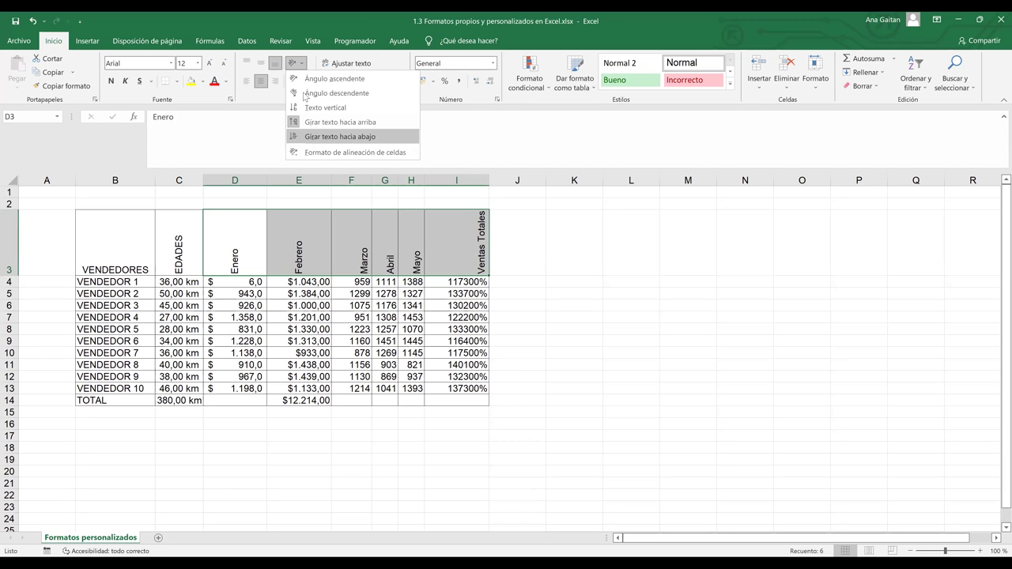
pyautogui.click(316, 136)
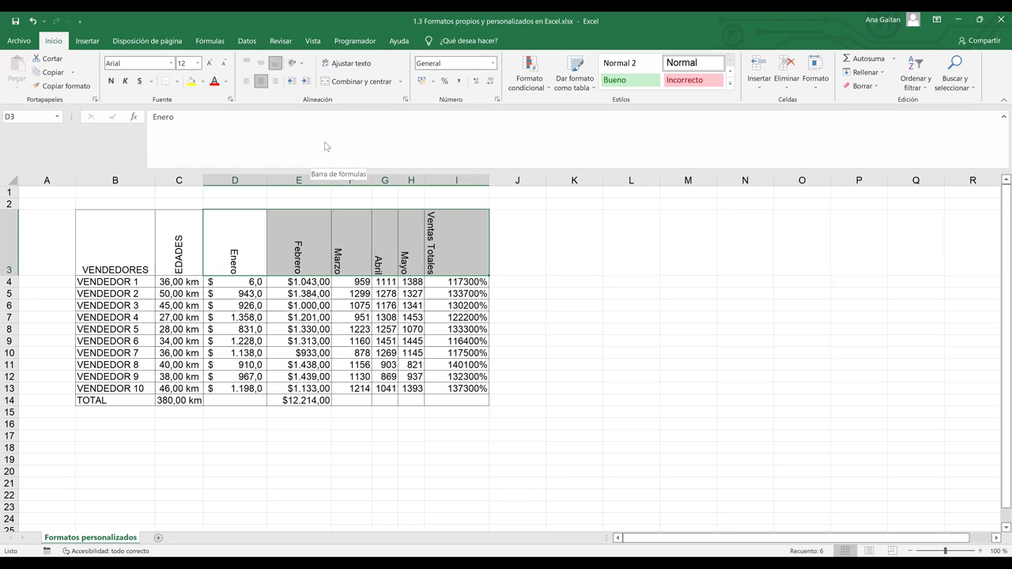
# Give the headers in D3 to I3 a custom descending orientation, followed by an upward orientation of 61 degrees
pyautogui.click(296, 63)
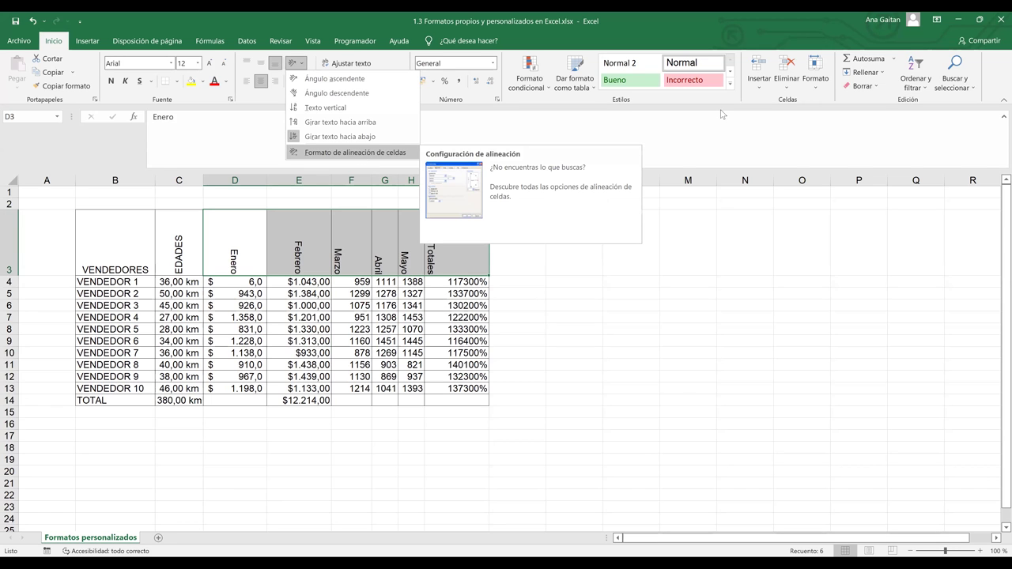
pyautogui.press('Return')
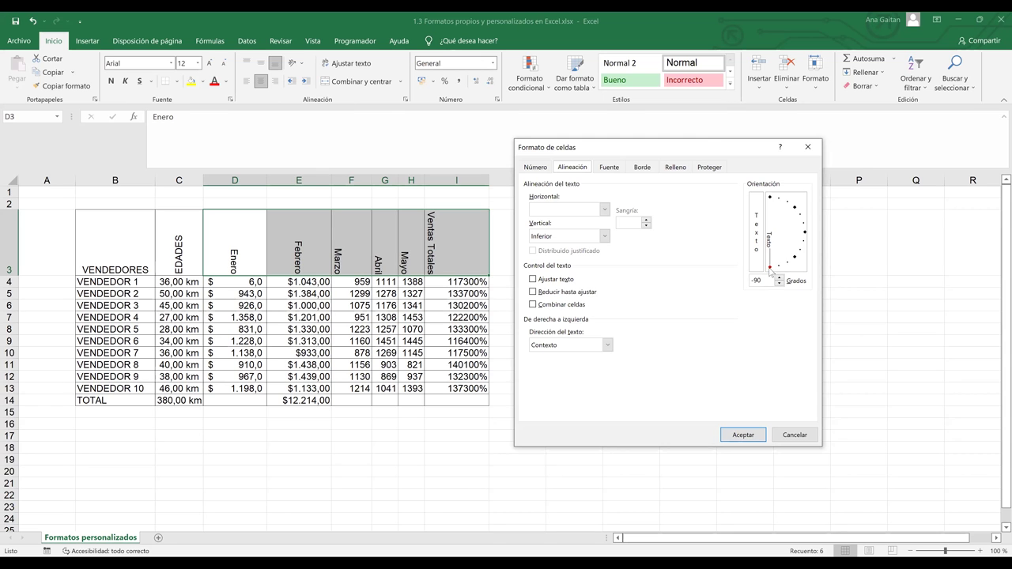
pyautogui.moveTo(769, 271); pyautogui.dragTo(774, 271)
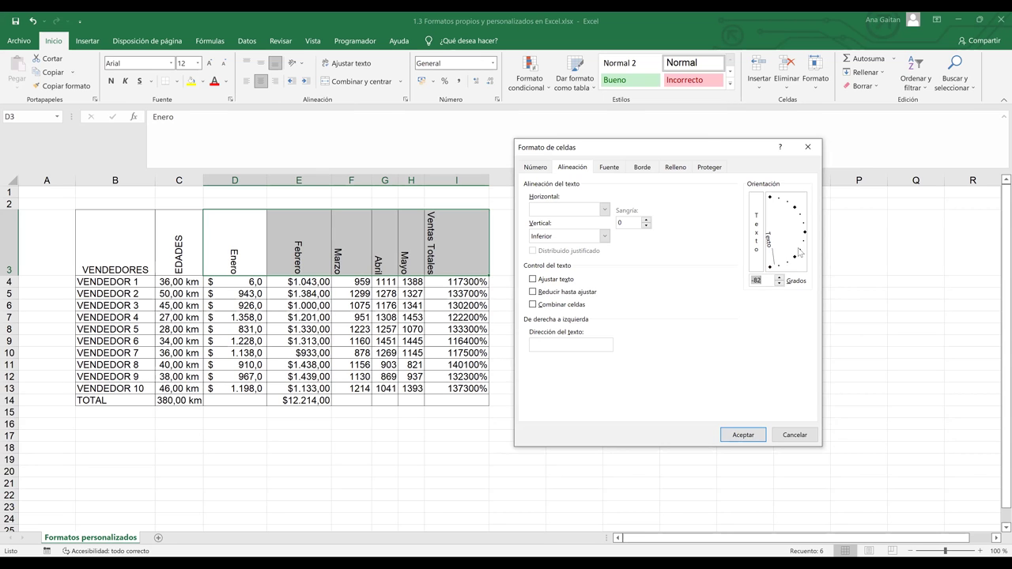
pyautogui.click(770, 199)
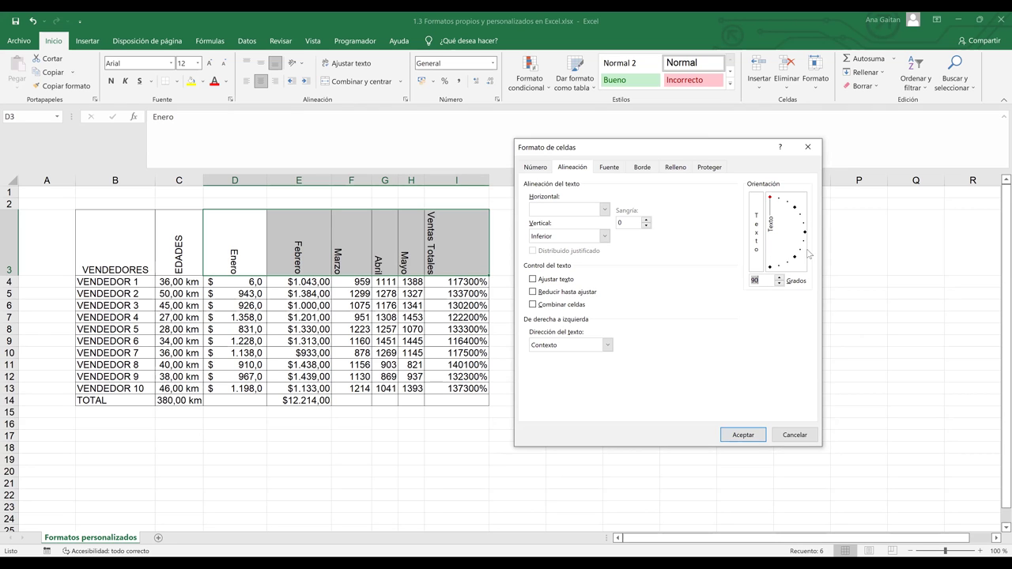
pyautogui.moveTo(791, 268)
pyautogui.mouseDown()
pyautogui.moveTo(779, 272)
pyautogui.moveTo(799, 263)
pyautogui.mouseUp()
pyautogui.click(743, 435)
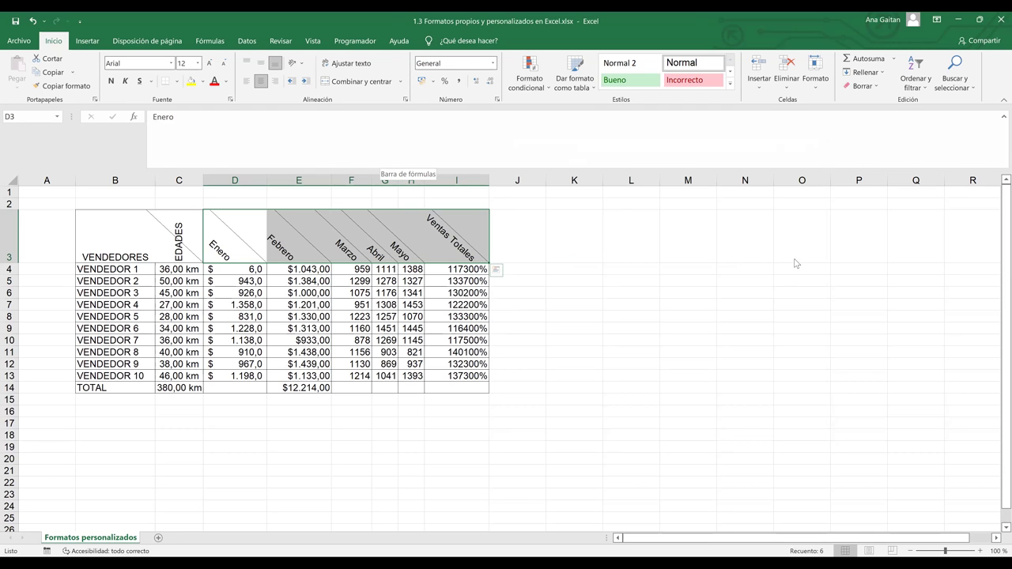
pyautogui.hotkey('ctrl', '1')
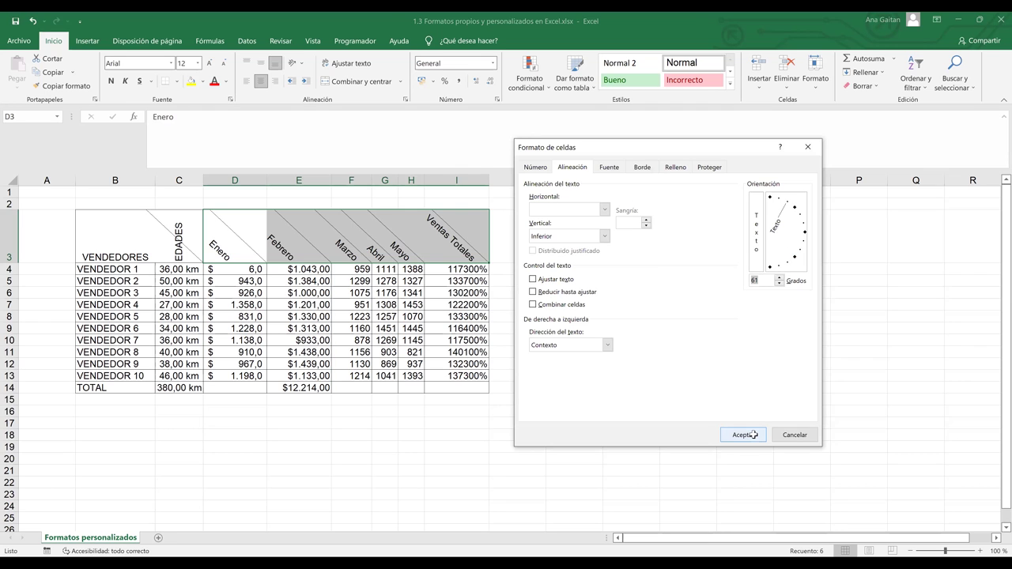
pyautogui.click(744, 435)
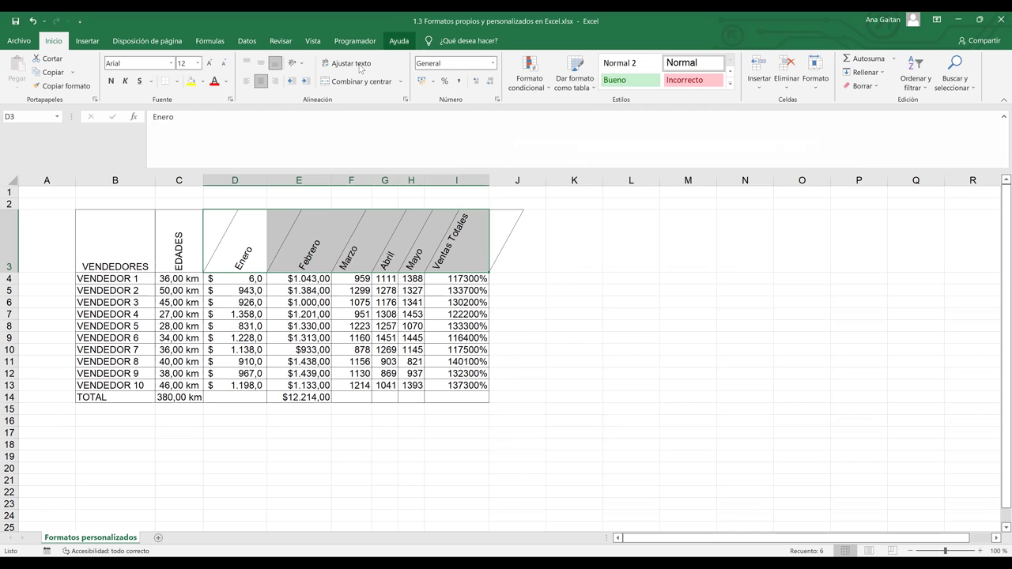
# Try the descending angle and vertical text orientations on the headers in D3 to I3, and return them to the ascending angle
pyautogui.click(298, 65)
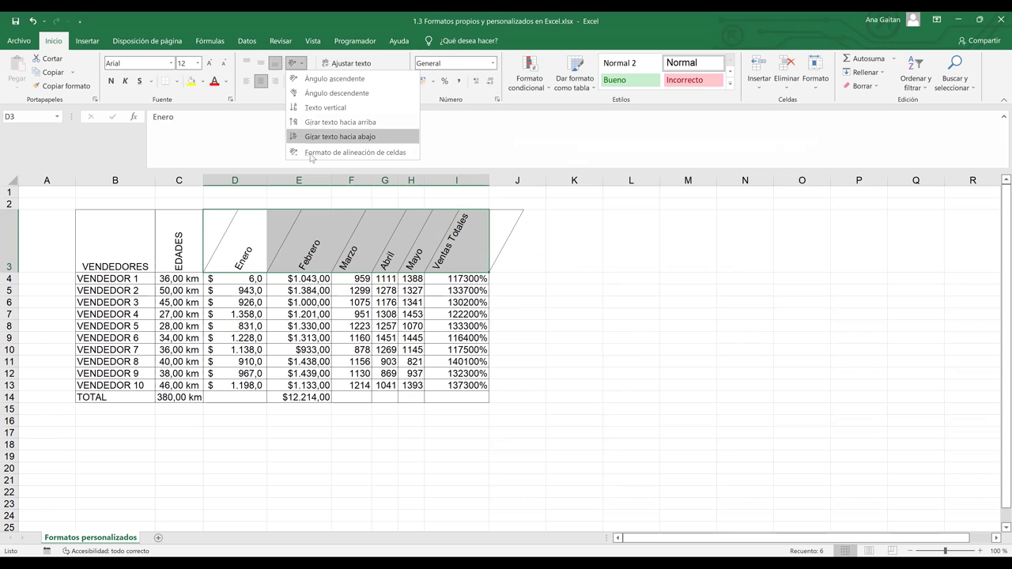
pyautogui.click(318, 93)
pyautogui.click(299, 66)
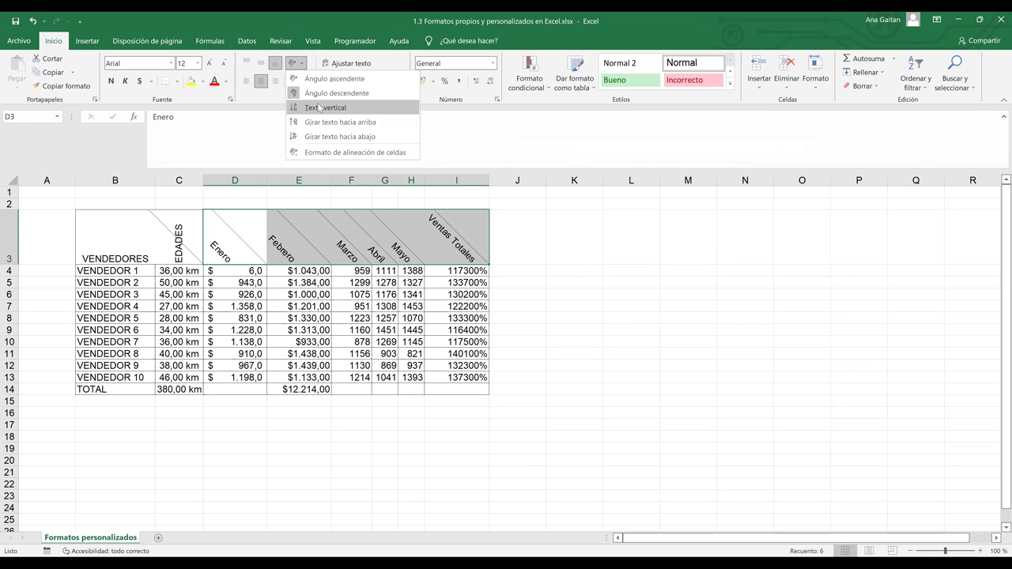
pyautogui.press('Return')
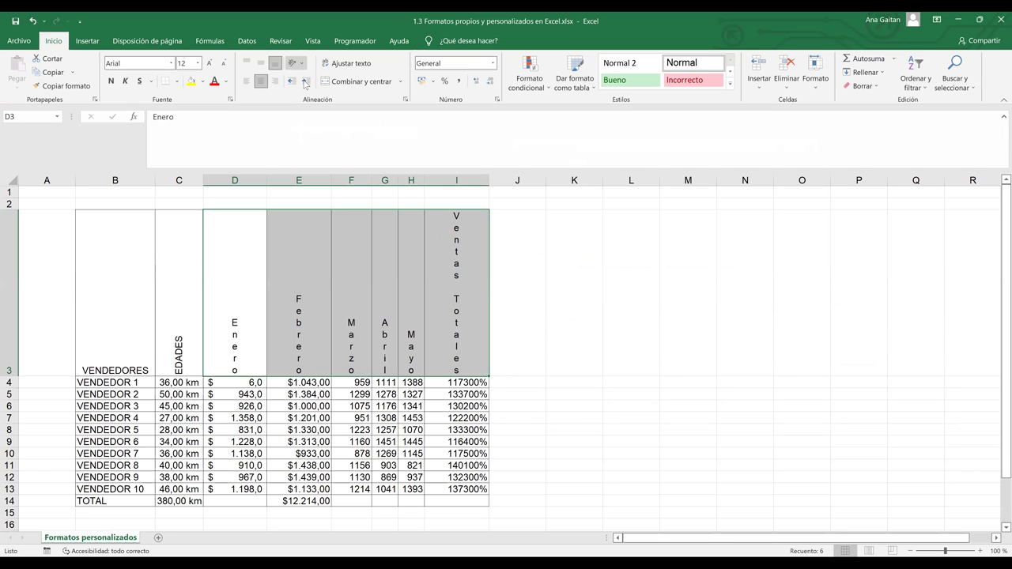
pyautogui.hotkey('ctrl', 'z')
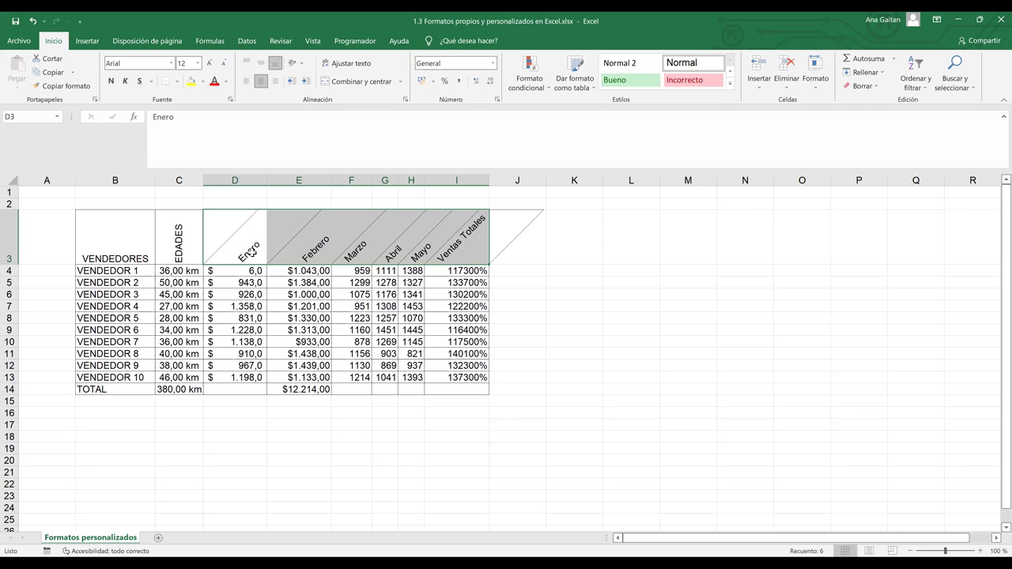
# Set the orientation of the header texts in cells D3 to I3, from Enero to Ventas Totales, back to horizontal
pyautogui.press('Right')
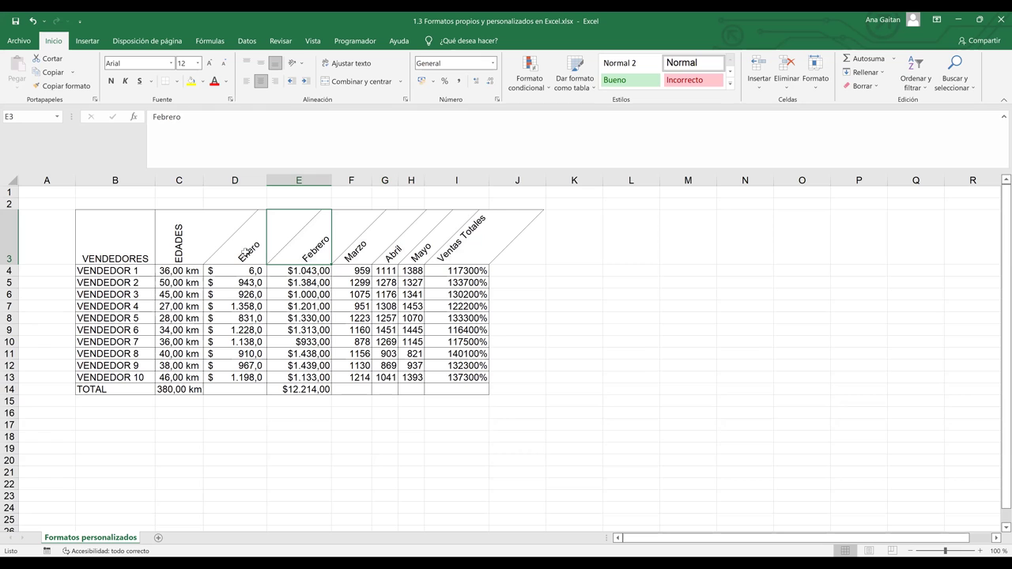
pyautogui.moveTo(246, 251); pyautogui.dragTo(425, 248)
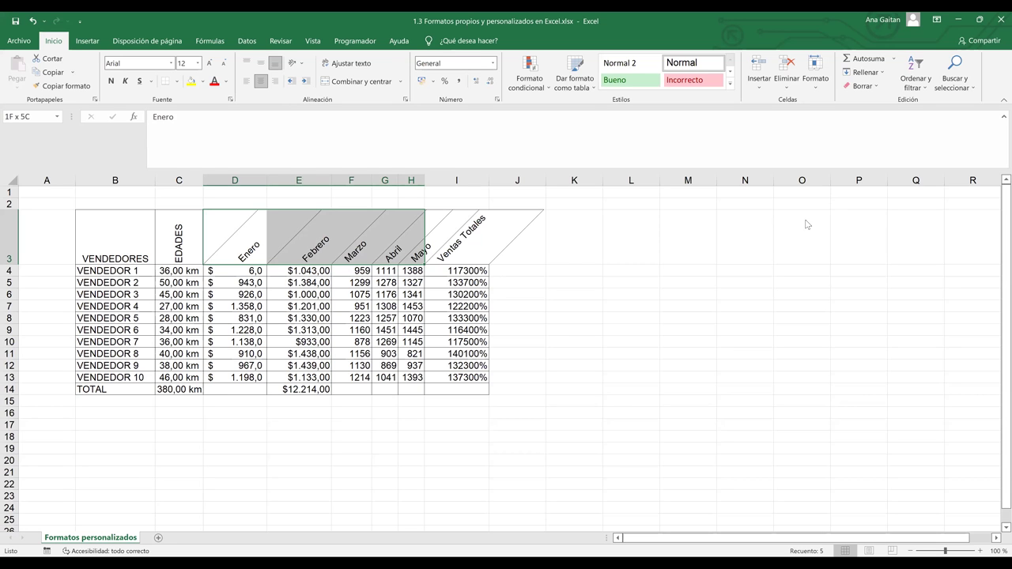
pyautogui.hotkey('shift', 'Right')
pyautogui.hotkey('ctrl', '1')
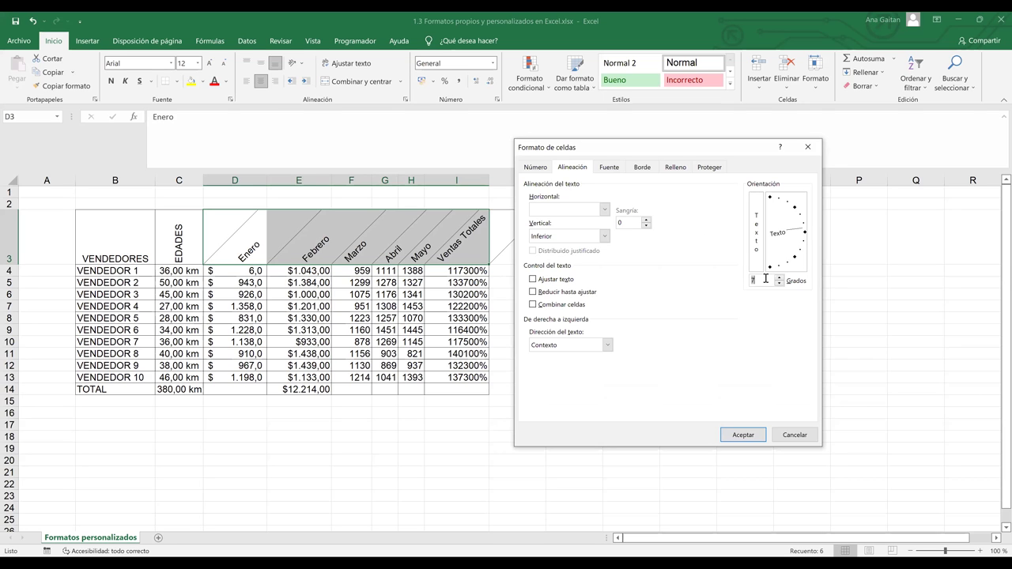
pyautogui.click(748, 436)
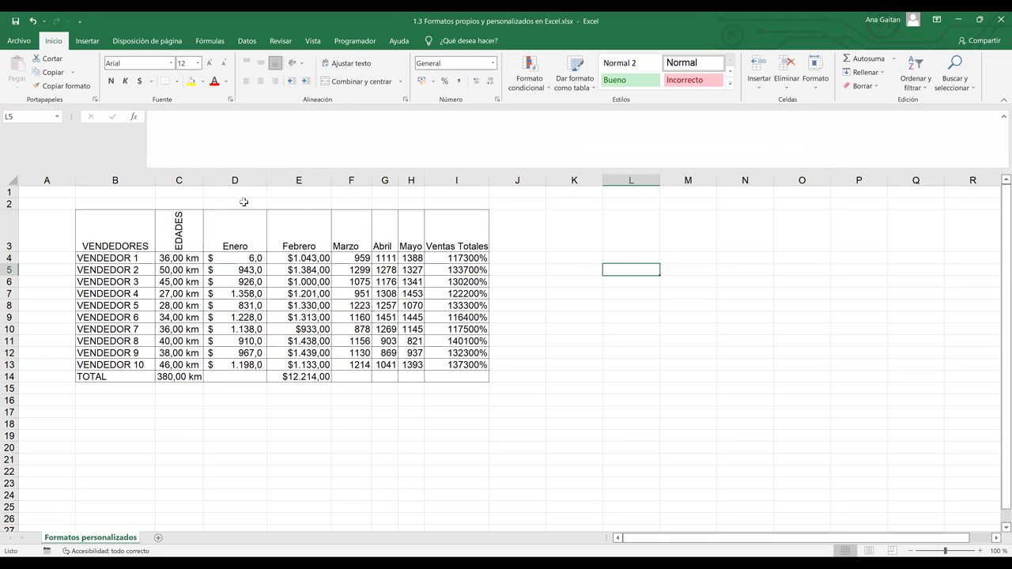
# Merge and center cells D2 to H2 above the month headers and enter the title "Ventas Mensuales"
pyautogui.moveTo(265, 203); pyautogui.dragTo(405, 203)
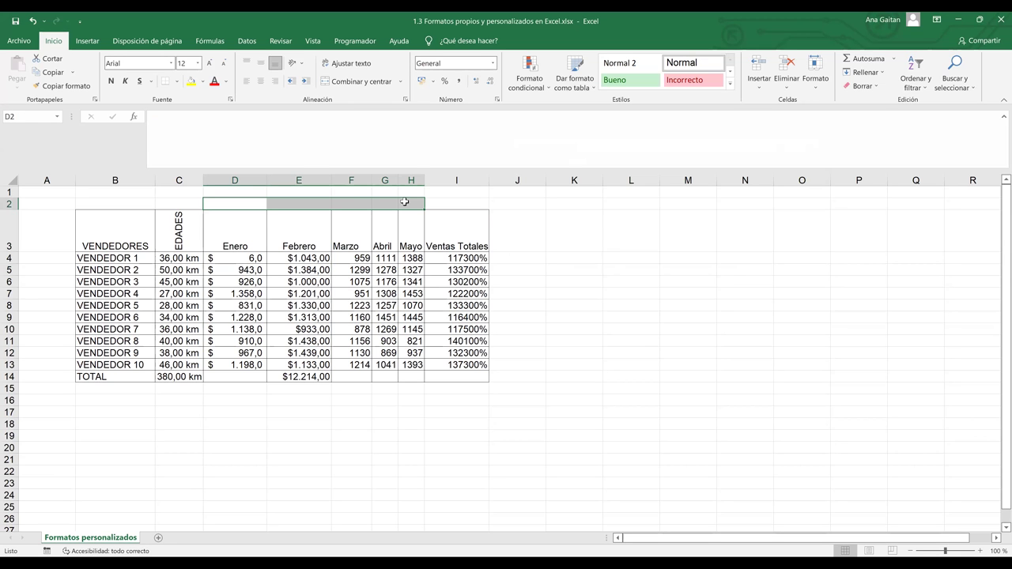
pyautogui.click(344, 81)
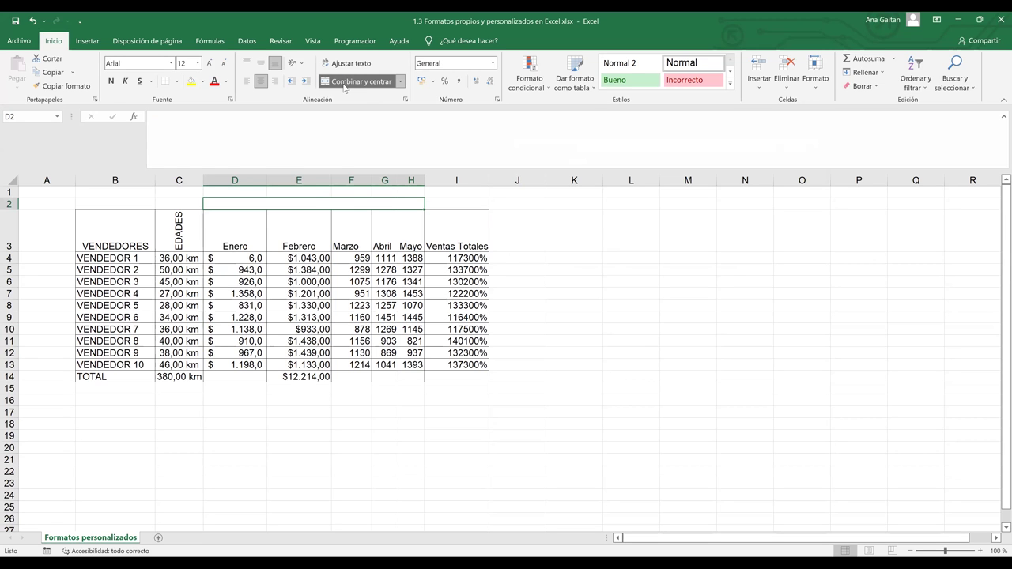
pyautogui.write('Ven')
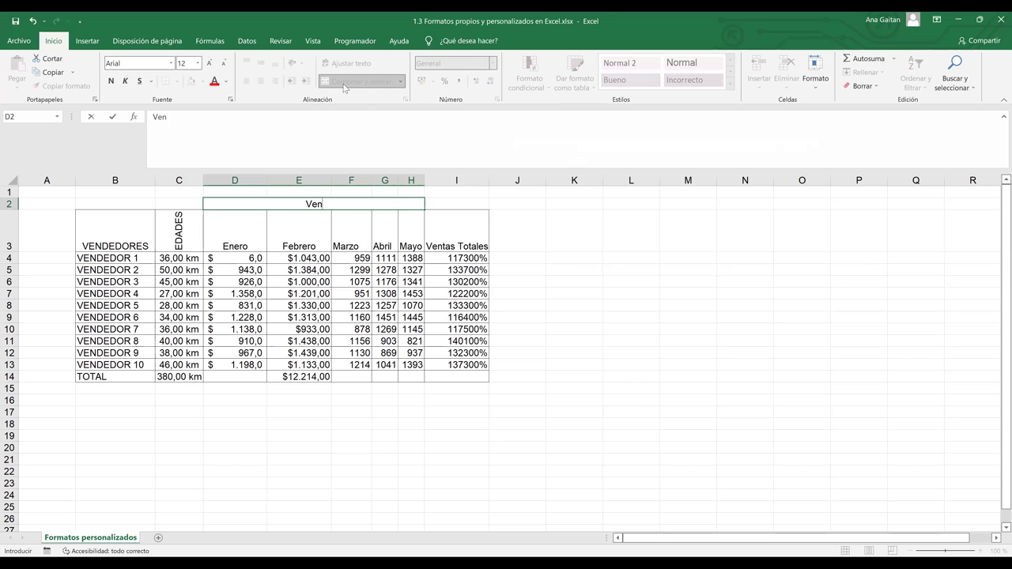
pyautogui.write('tas Mensuales')
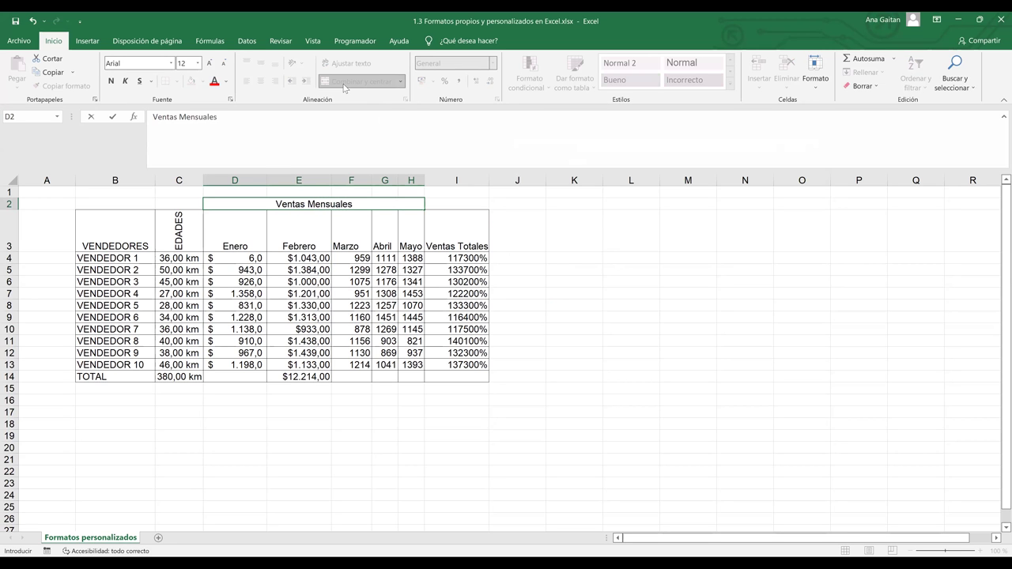
pyautogui.click(366, 255)
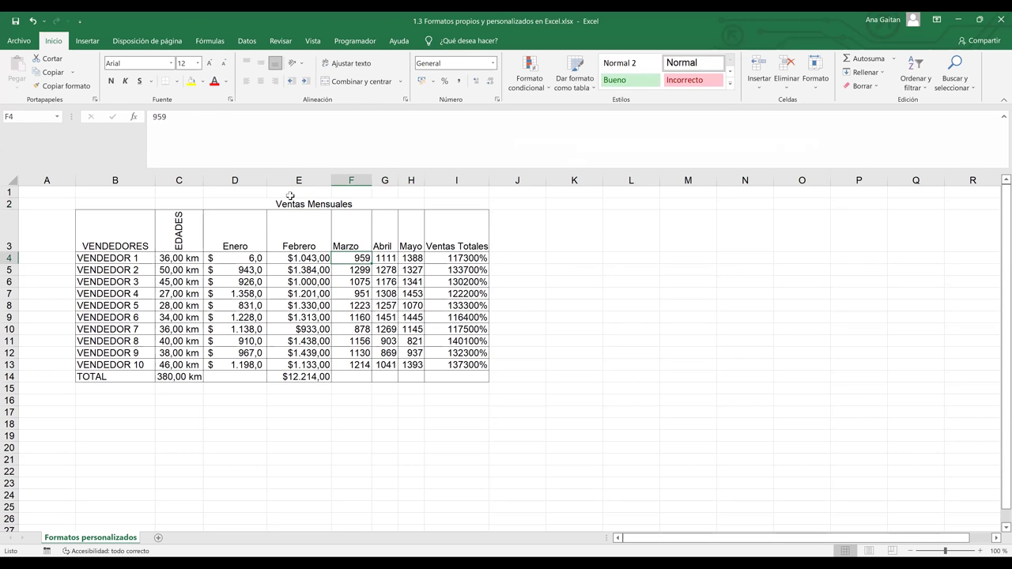
# Apply all borders to cells B2 to I2 in the row above the table headers
pyautogui.moveTo(439, 201); pyautogui.dragTo(114, 210)
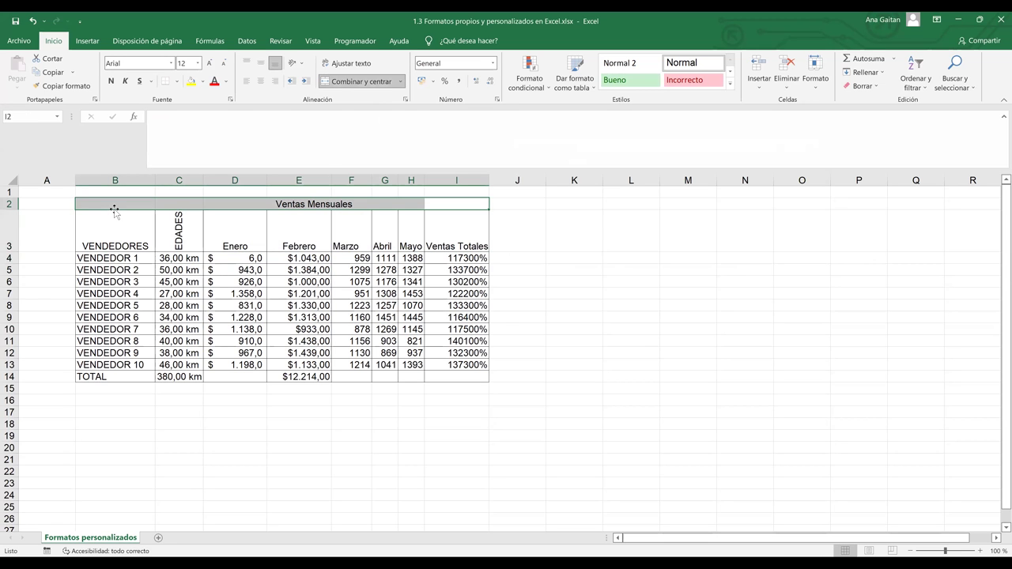
pyautogui.click(178, 84)
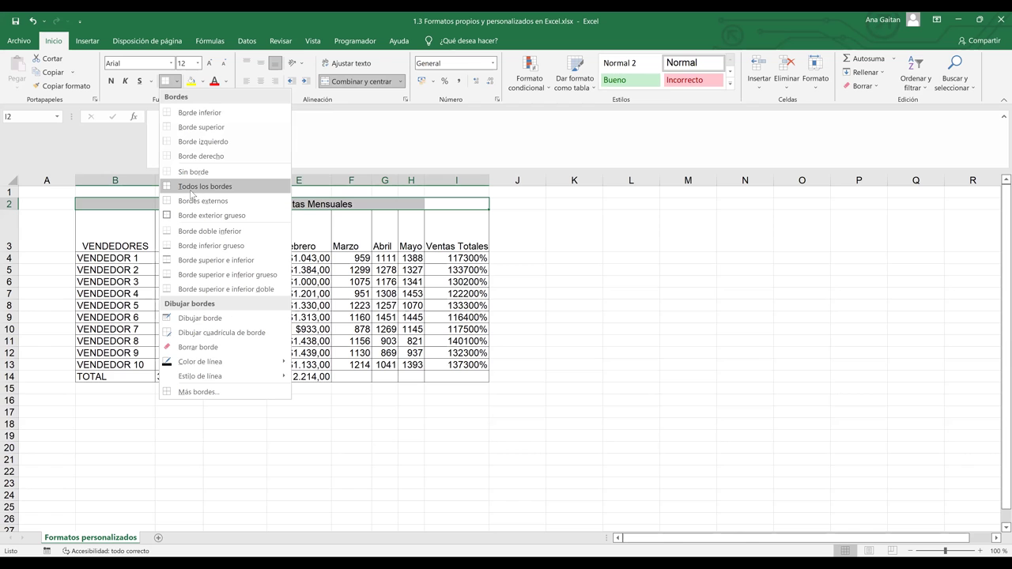
pyautogui.click(517, 332)
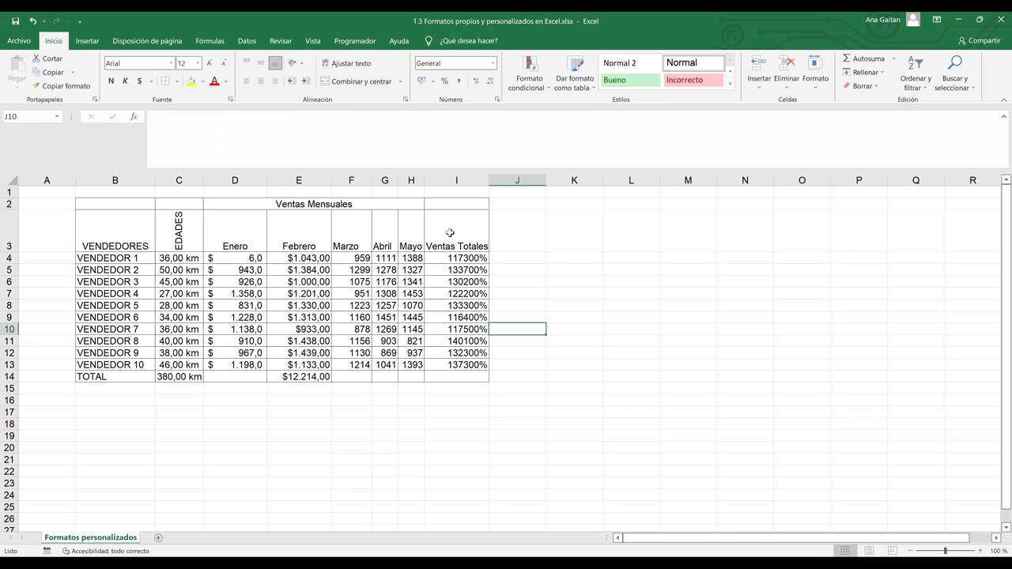
pyautogui.click(237, 222)
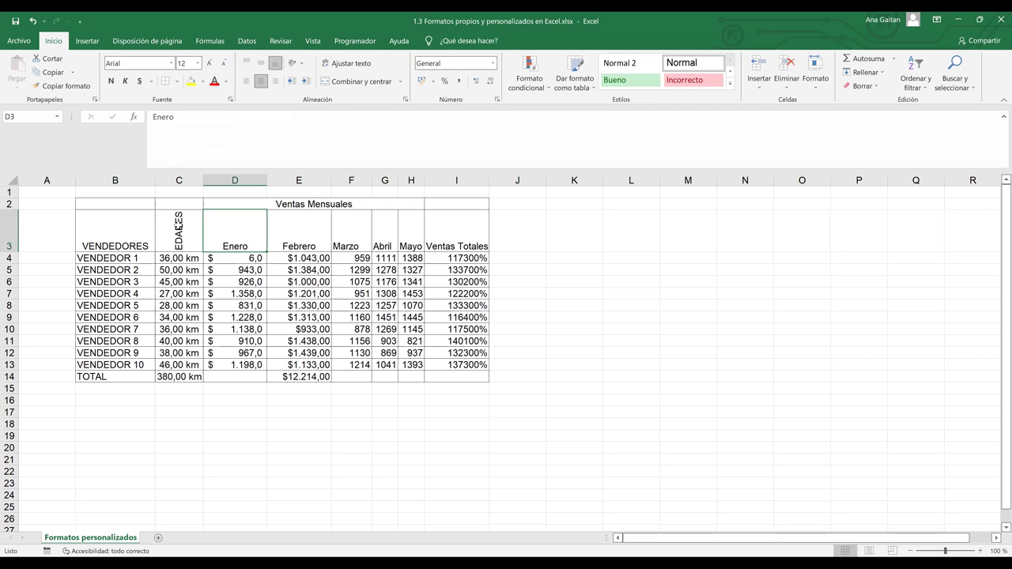
pyautogui.click(473, 218)
pyautogui.click(526, 225)
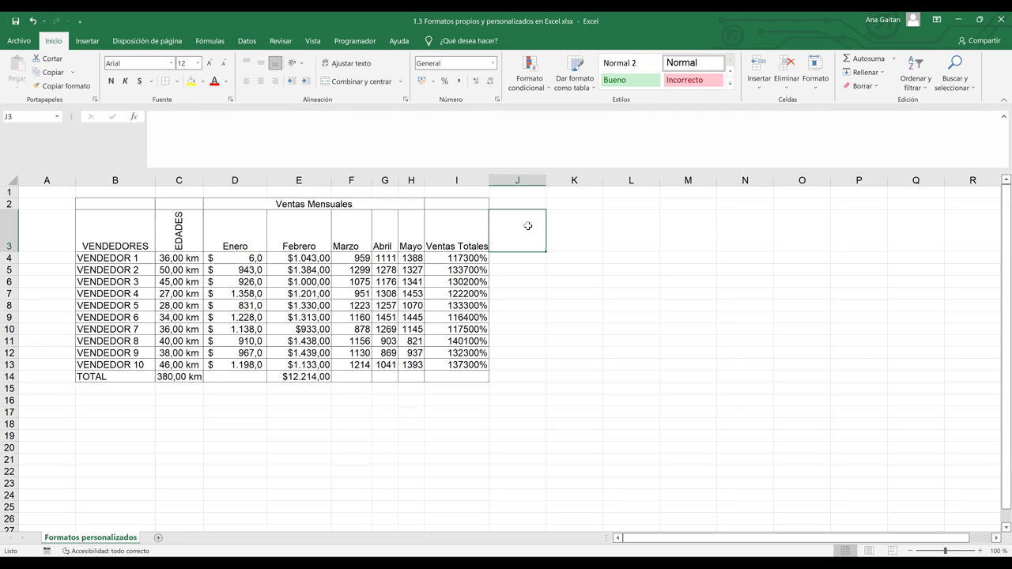
pyautogui.click(460, 230)
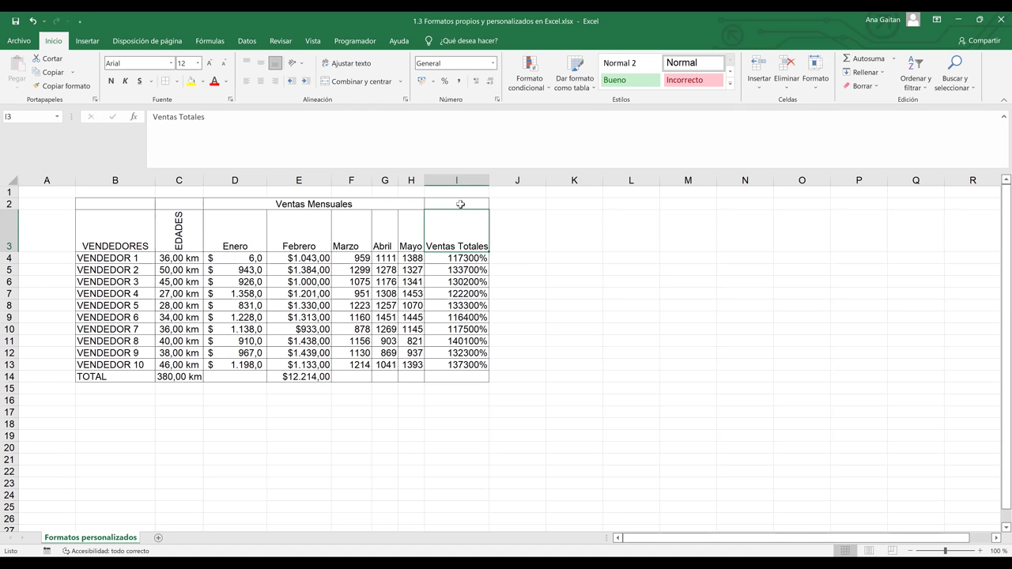
# Merge and center cells I2 and I3 so the "Ventas Totales" header spans both rows
pyautogui.click(459, 204)
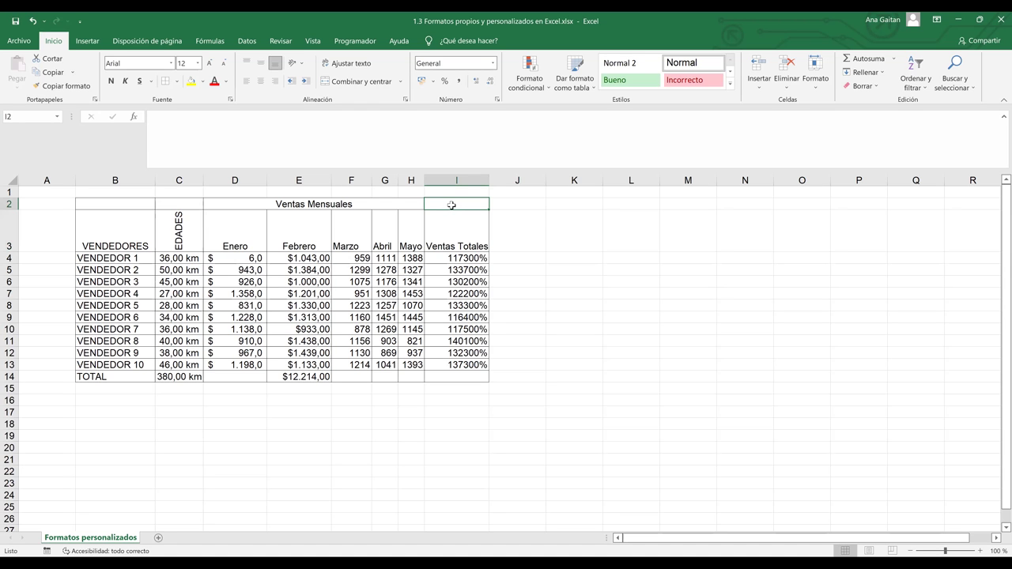
pyautogui.moveTo(453, 208); pyautogui.dragTo(449, 222)
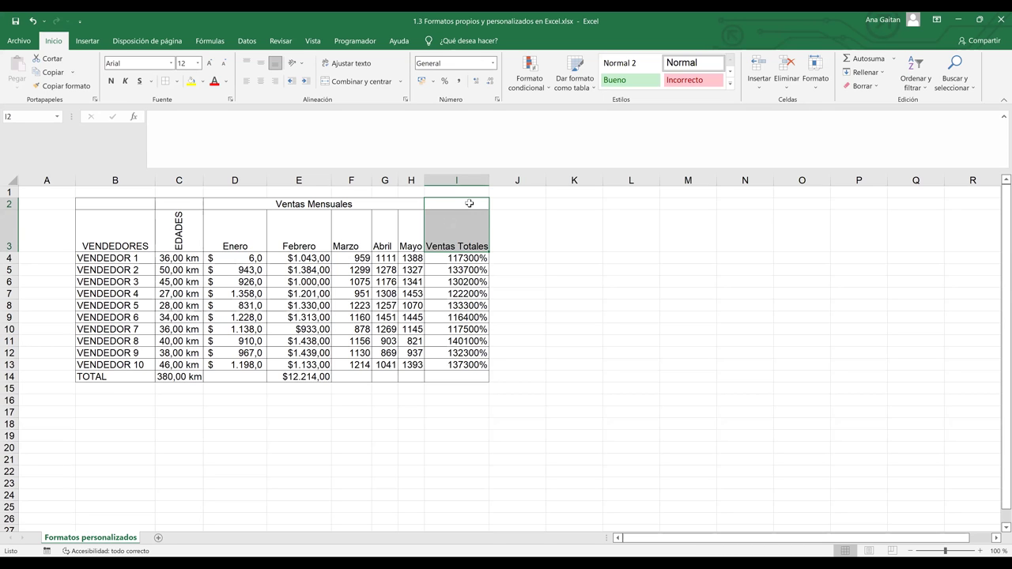
pyautogui.click(361, 82)
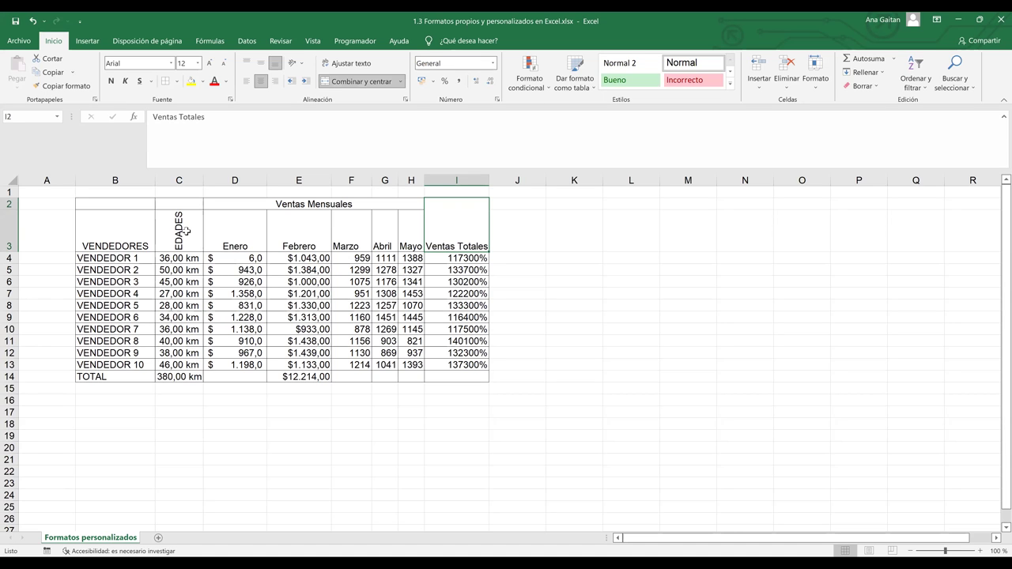
# Merge and center C2 with C3 for the EDADES header, and B2 with B3 for the VENDEDORES header
pyautogui.click(187, 230)
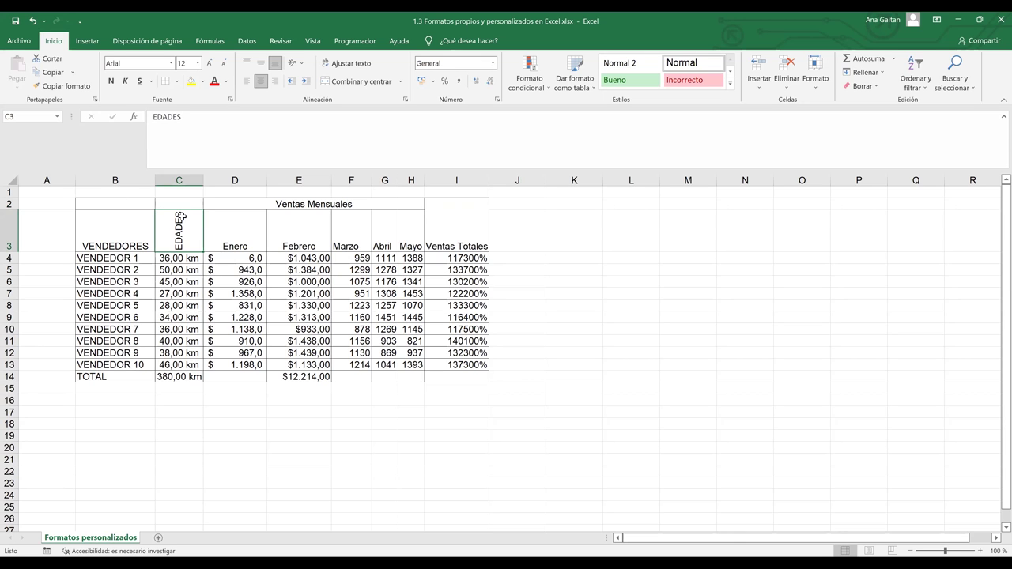
pyautogui.moveTo(185, 204); pyautogui.dragTo(181, 225)
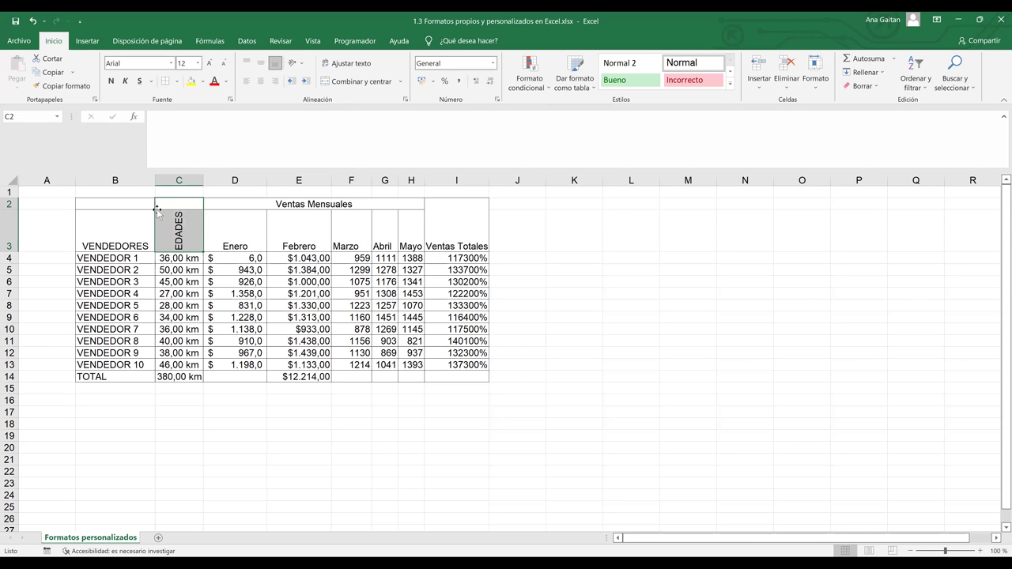
pyautogui.click(358, 81)
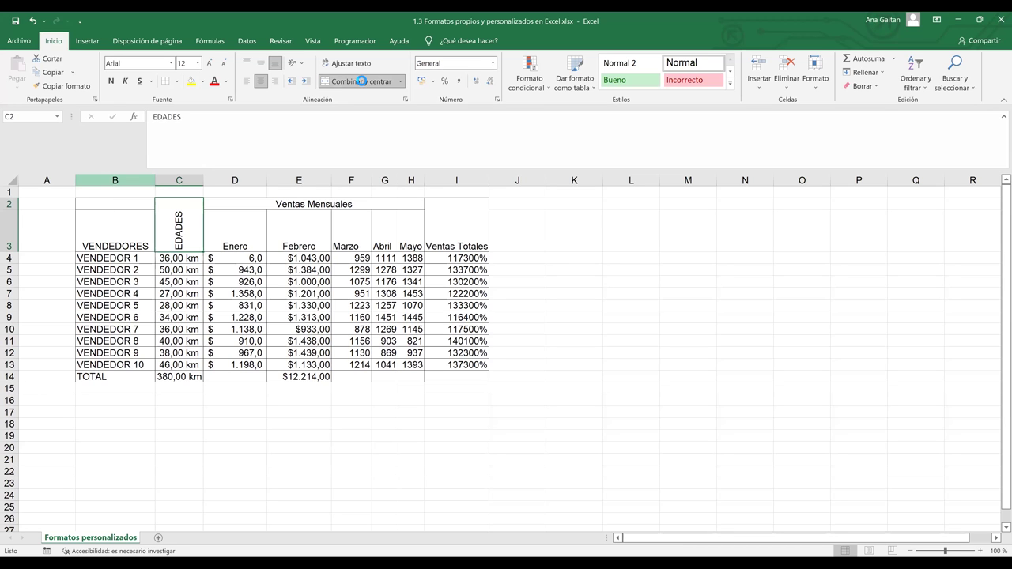
pyautogui.press('Left')
pyautogui.hotkey('shift', 'Down')
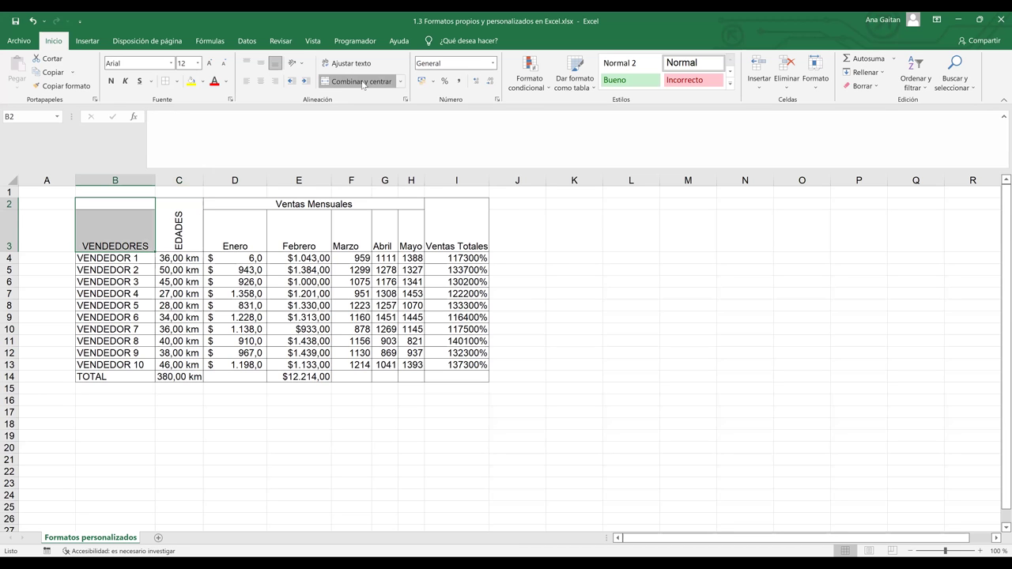
pyautogui.press('F4')
pyautogui.click(419, 247)
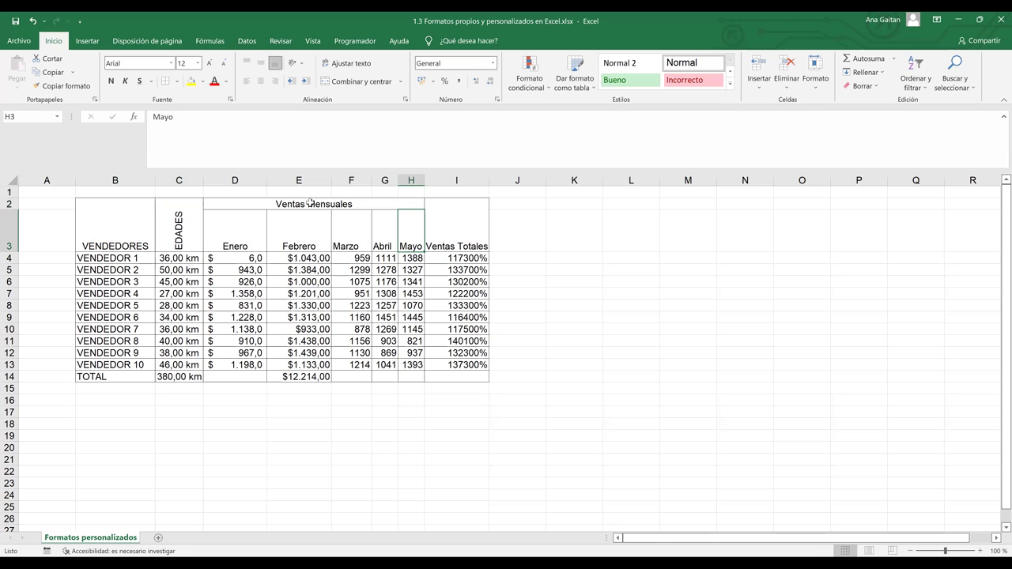
# Fill the merged "Ventas Mensuales" title cell above the months with a light gold theme color
pyautogui.click(310, 203)
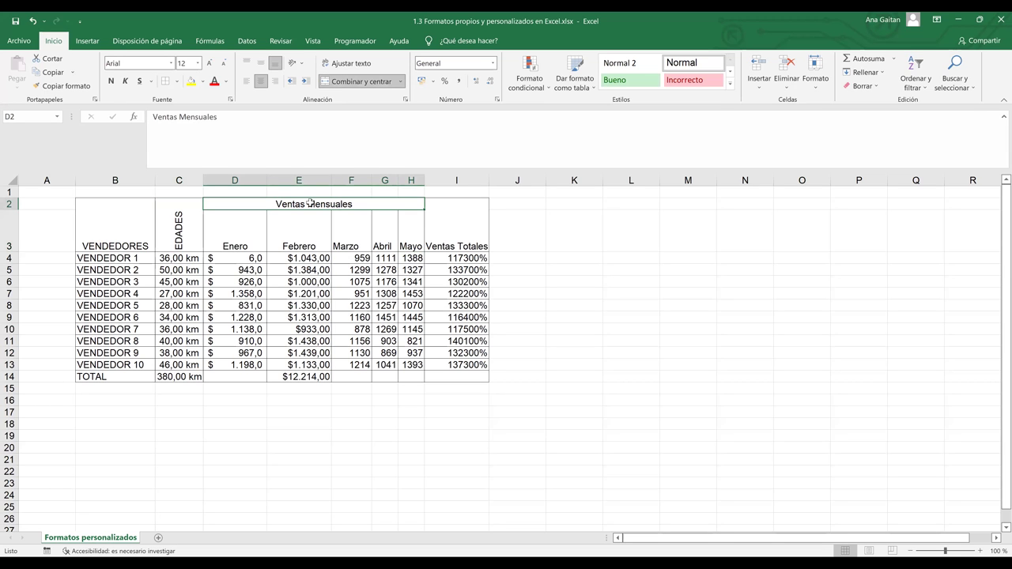
pyautogui.click(229, 236)
pyautogui.moveTo(229, 235); pyautogui.dragTo(408, 234)
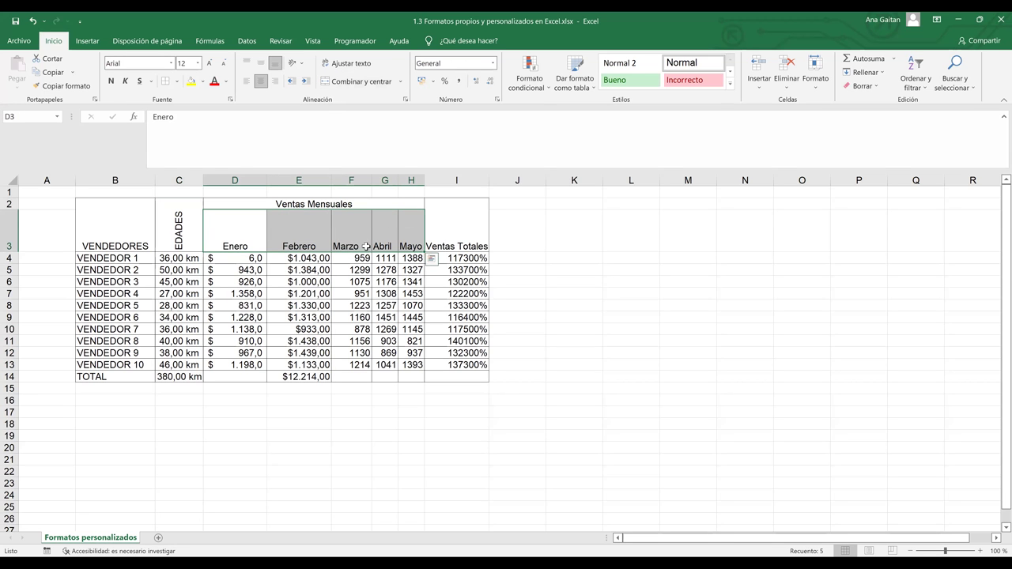
pyautogui.click(346, 205)
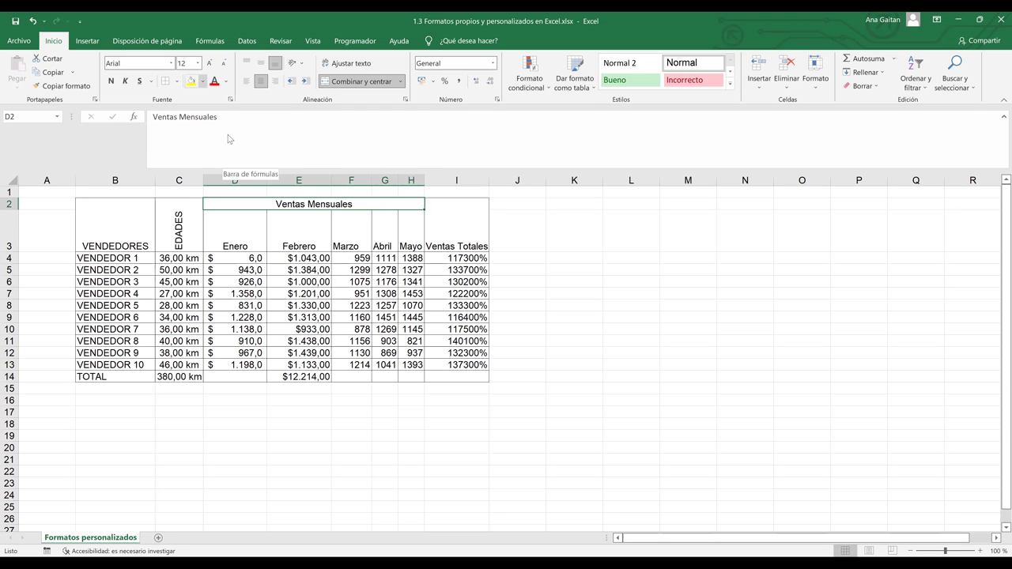
pyautogui.click(203, 81)
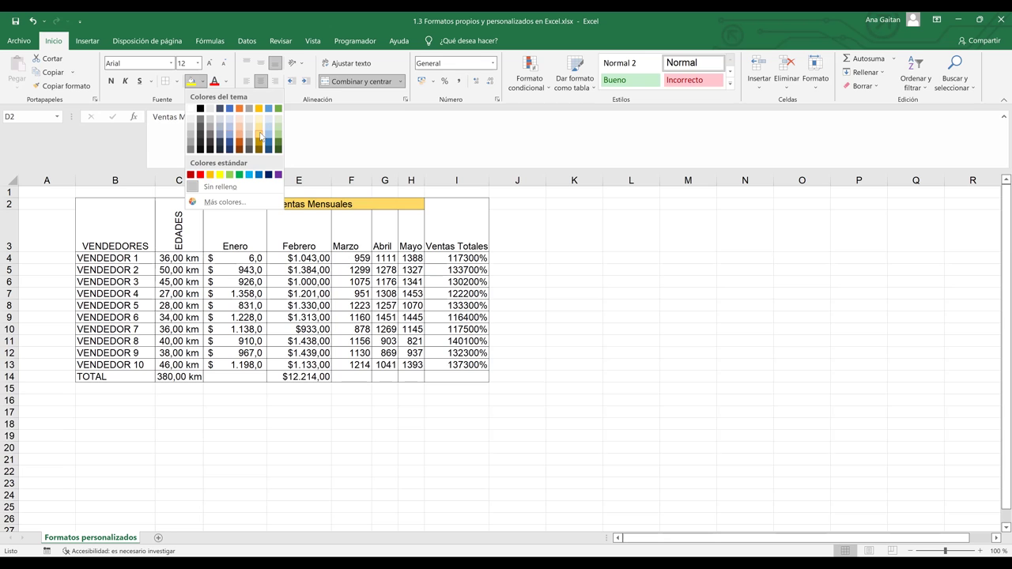
pyautogui.click(348, 238)
pyautogui.click(348, 238)
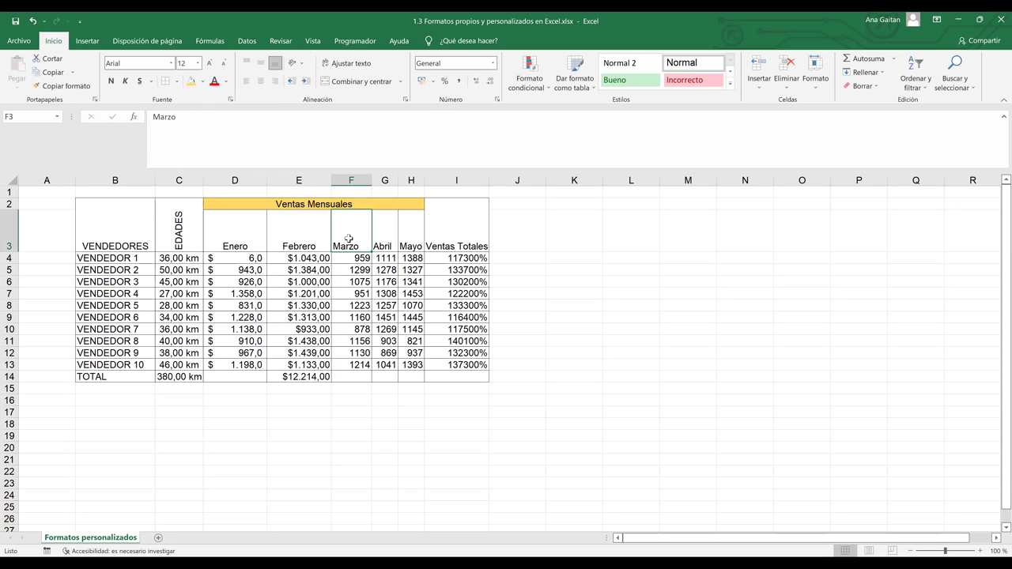
pyautogui.moveTo(126, 228); pyautogui.dragTo(170, 235)
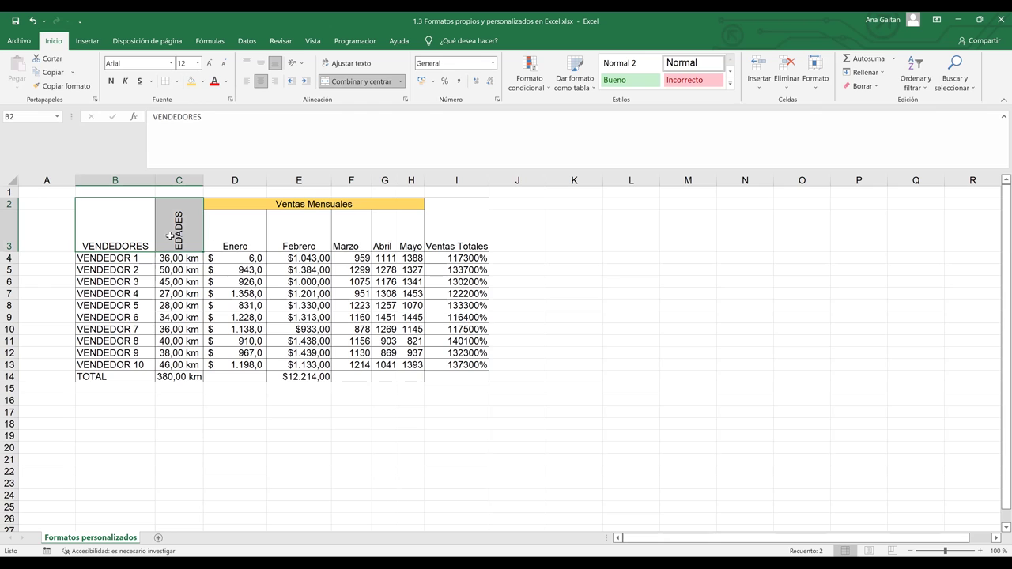
pyautogui.keyDown('ctrl'); pyautogui.click(238, 238); pyautogui.keyUp('ctrl')
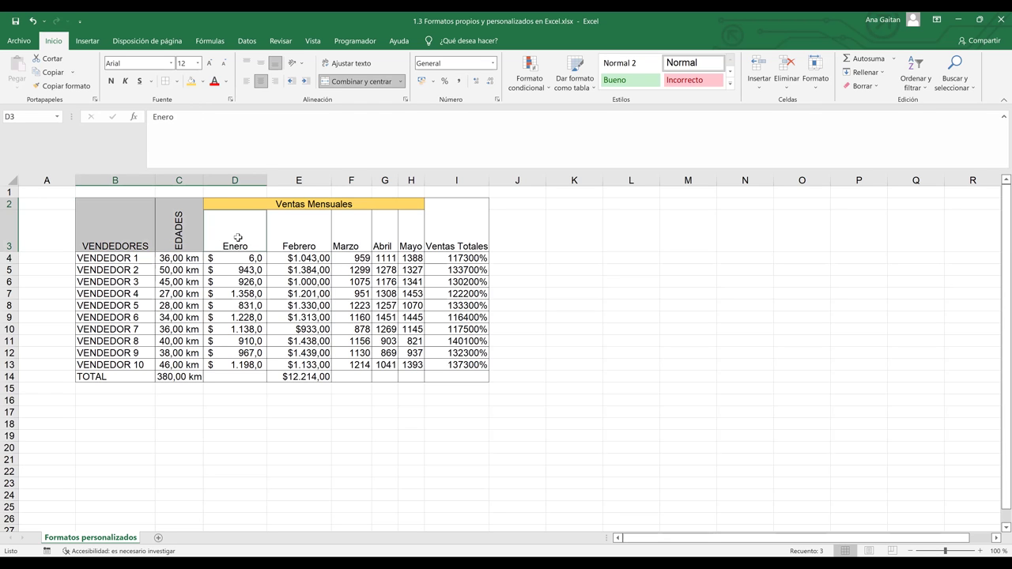
pyautogui.keyDown('ctrl'); pyautogui.click(281, 234); pyautogui.keyUp('ctrl')
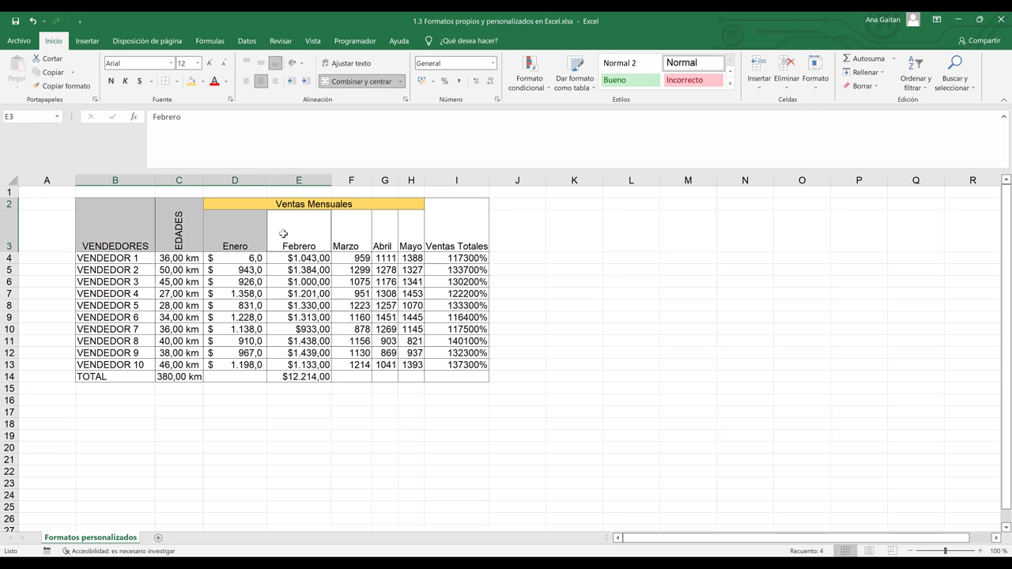
pyautogui.keyDown('ctrl'); pyautogui.click(368, 231); pyautogui.keyUp('ctrl')
pyautogui.keyDown('ctrl'); pyautogui.click(381, 232); pyautogui.keyUp('ctrl')
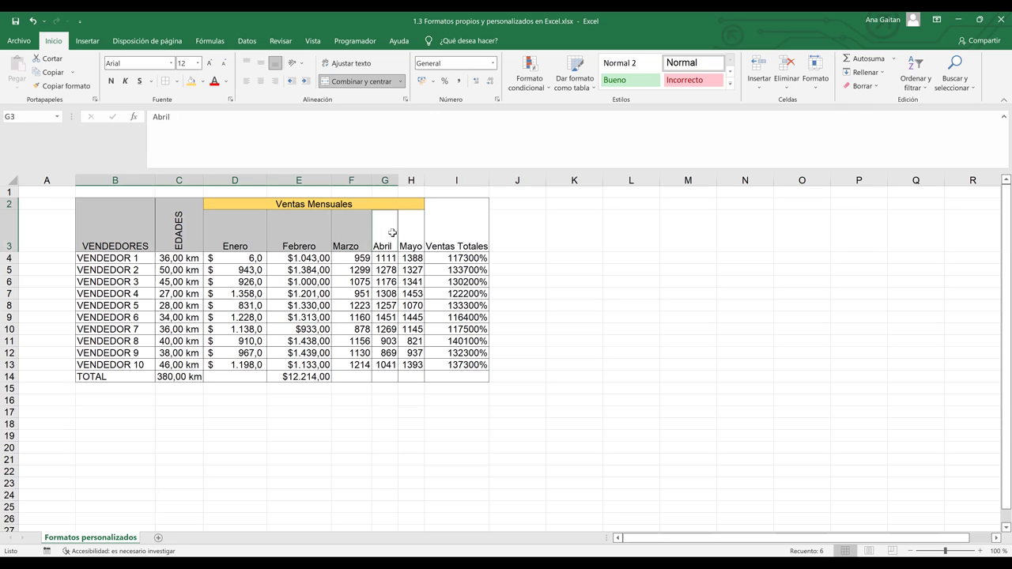
pyautogui.keyDown('ctrl'); pyautogui.click(412, 232); pyautogui.keyUp('ctrl')
pyautogui.keyDown('ctrl'); pyautogui.click(450, 232); pyautogui.keyUp('ctrl')
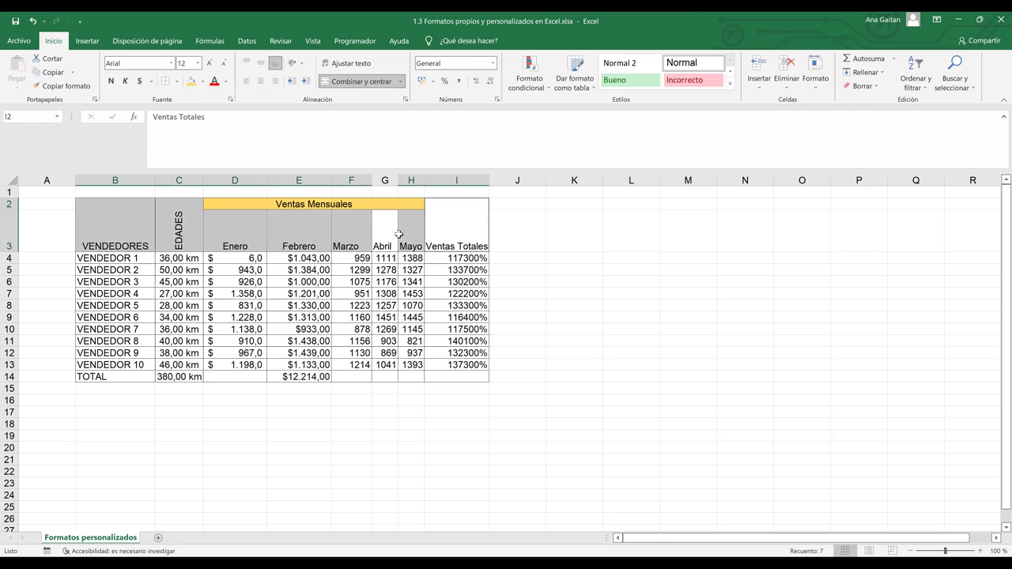
pyautogui.keyDown('ctrl'); pyautogui.click(386, 234); pyautogui.keyUp('ctrl')
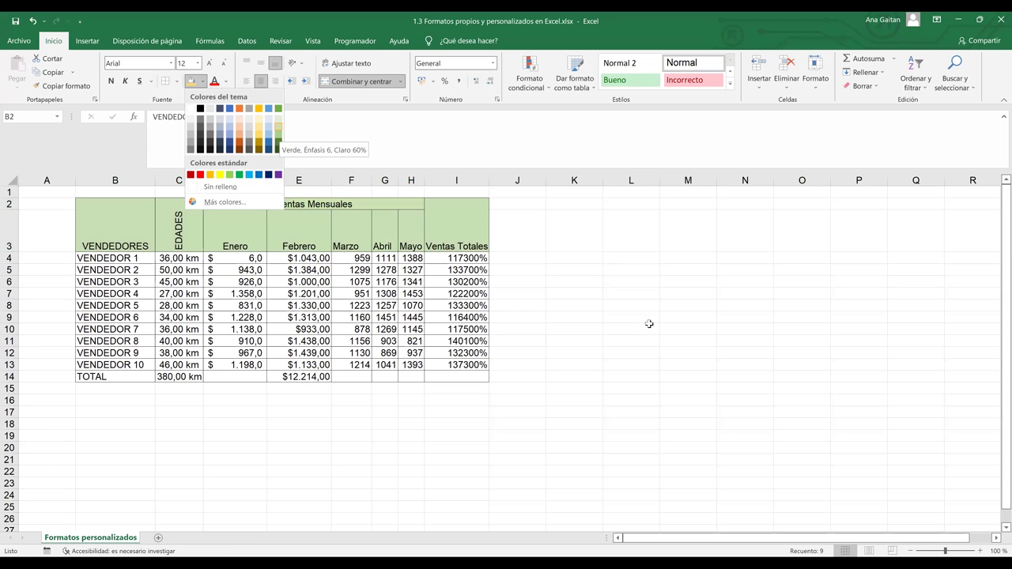
pyautogui.click(519, 261)
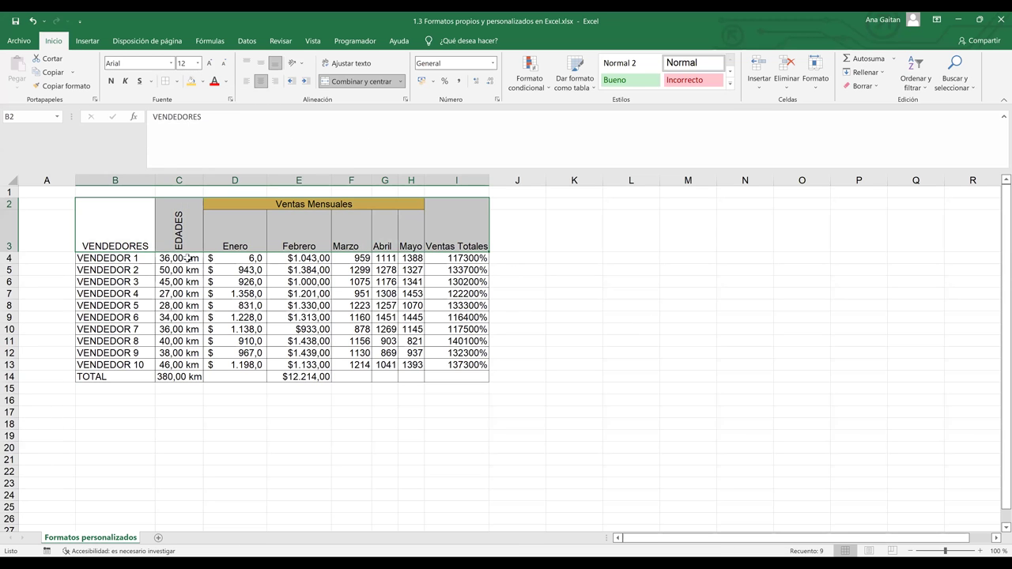
# Fill the VENDEDORES, EDADES, month and Ventas Totales headers with Verde, Énfasis 6, Claro 60%, leaving out the "Ventas Mensuales" title
pyautogui.click(146, 225)
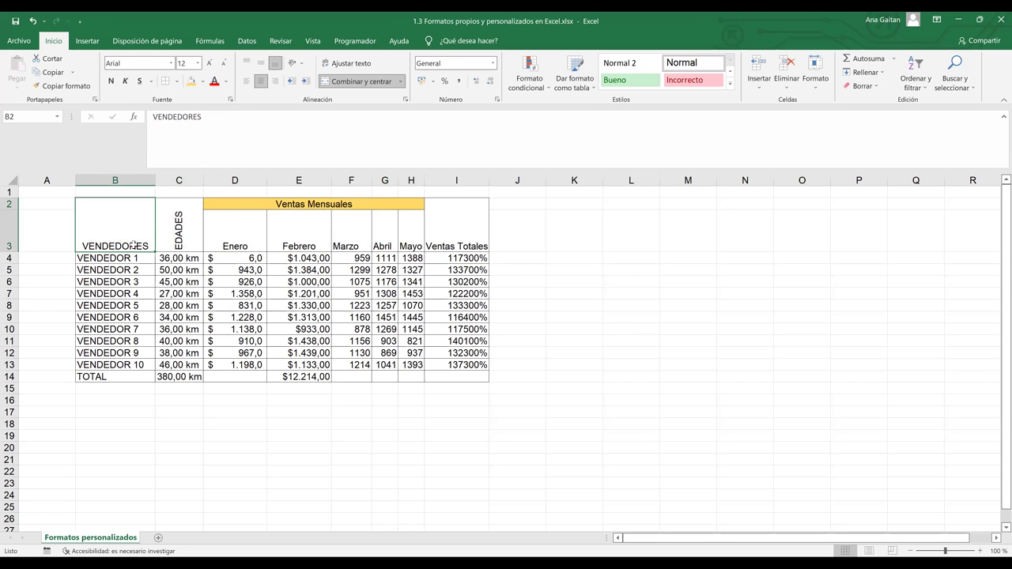
pyautogui.keyDown('shift'); pyautogui.click(227, 227); pyautogui.keyUp('shift')
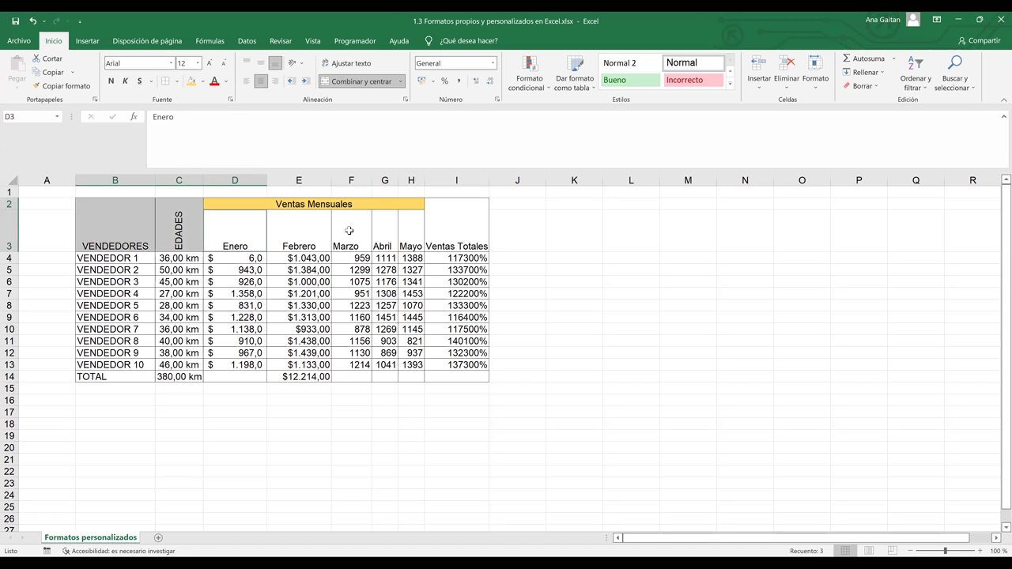
pyautogui.keyDown('shift'); pyautogui.click(405, 230); pyautogui.keyUp('shift')
pyautogui.keyDown('shift'); pyautogui.click(454, 230); pyautogui.keyUp('shift')
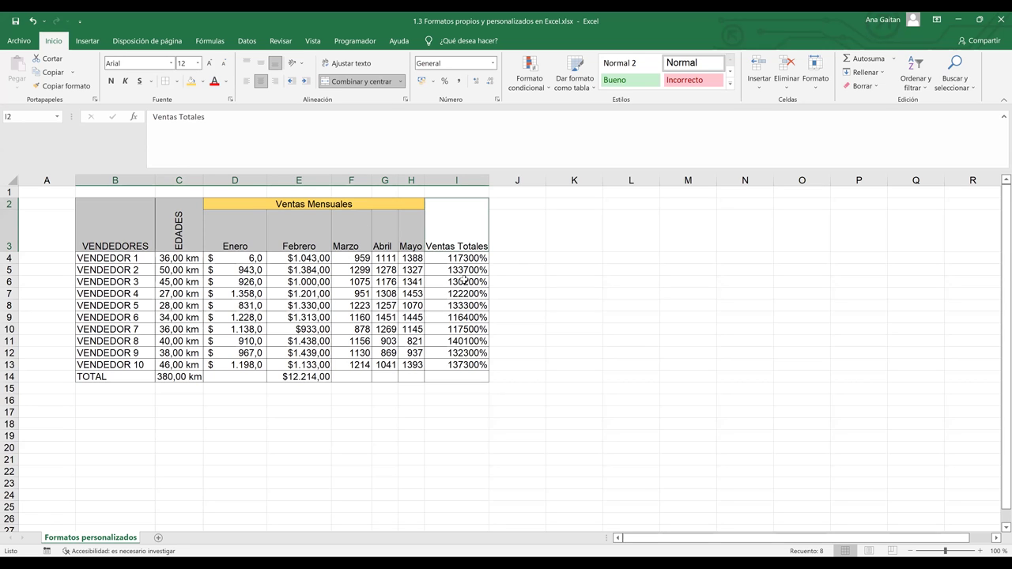
pyautogui.click(203, 81)
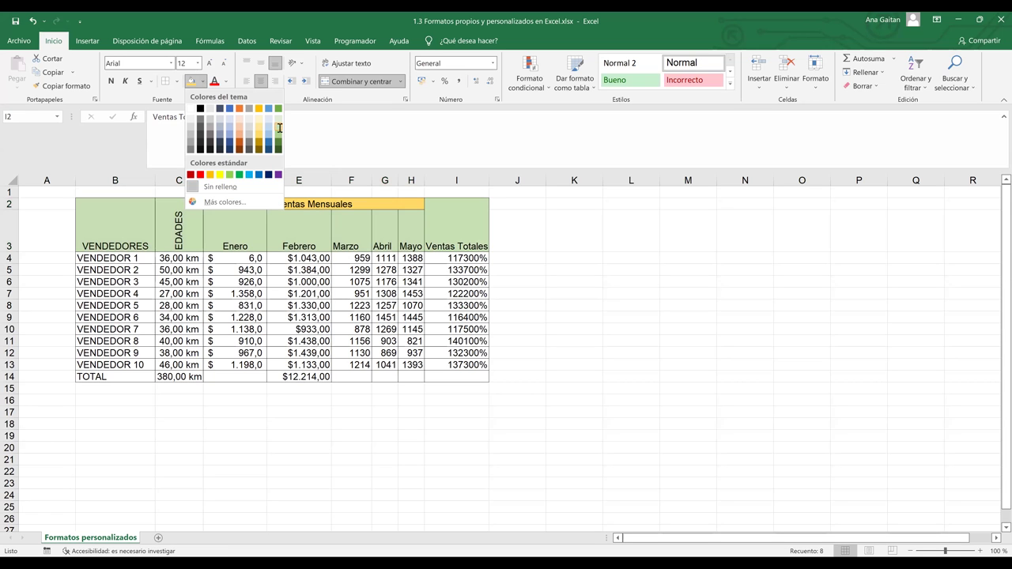
pyautogui.click(545, 317)
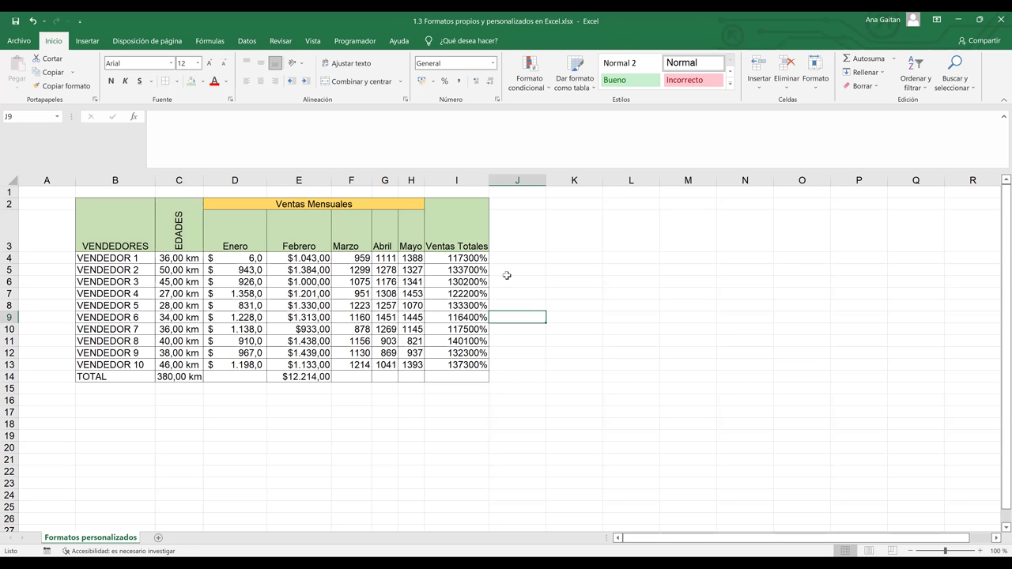
# Narrow column I and wrap the text of its "Ventas Totales" header
pyautogui.click(467, 235)
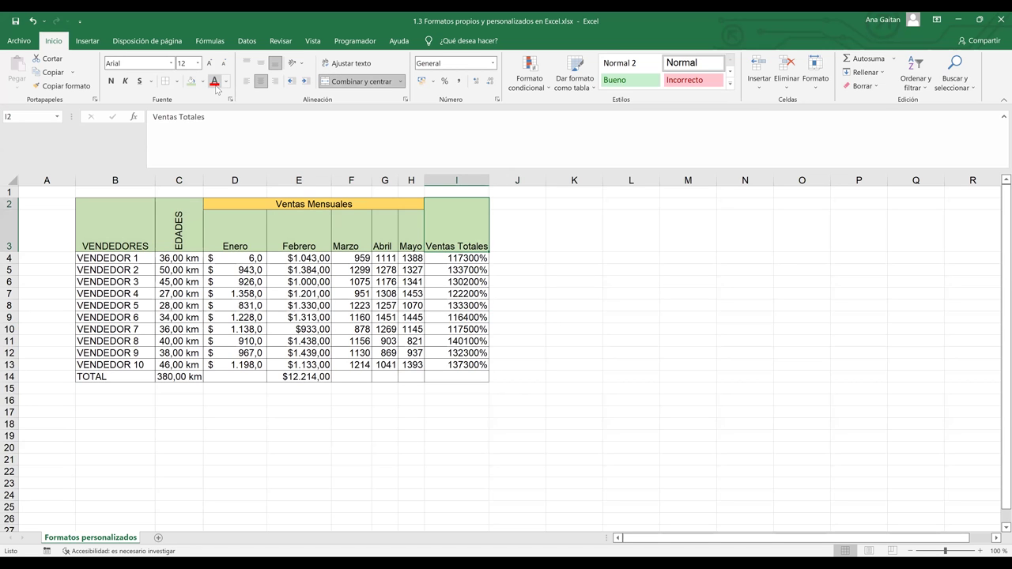
pyautogui.moveTo(491, 183); pyautogui.dragTo(473, 188)
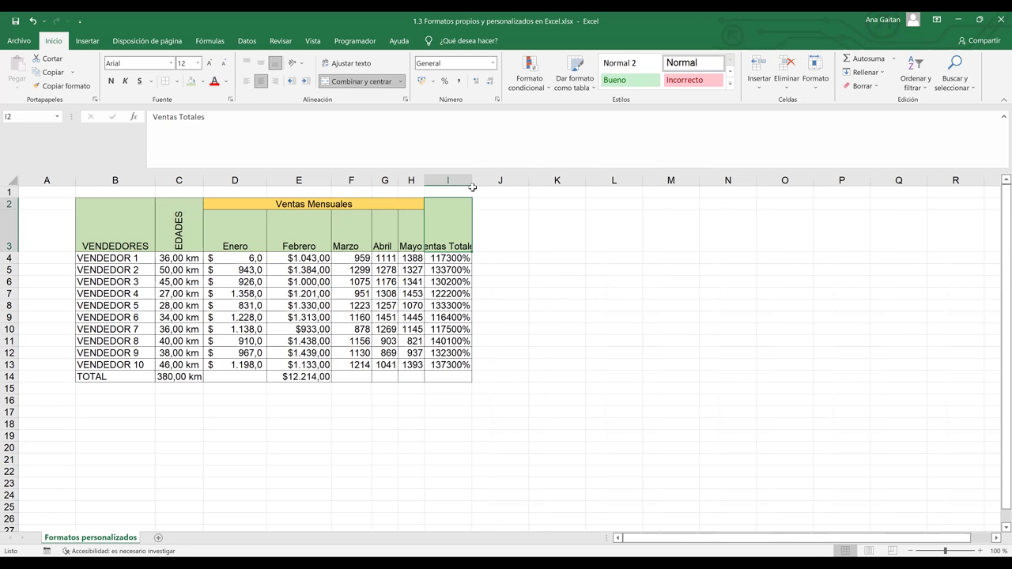
pyautogui.click(536, 309)
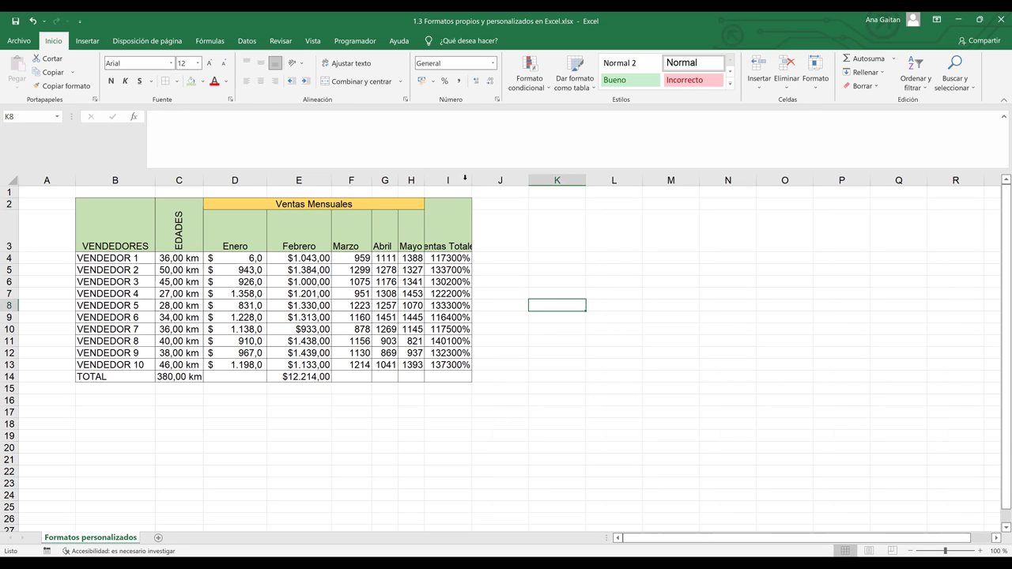
pyautogui.click(452, 227)
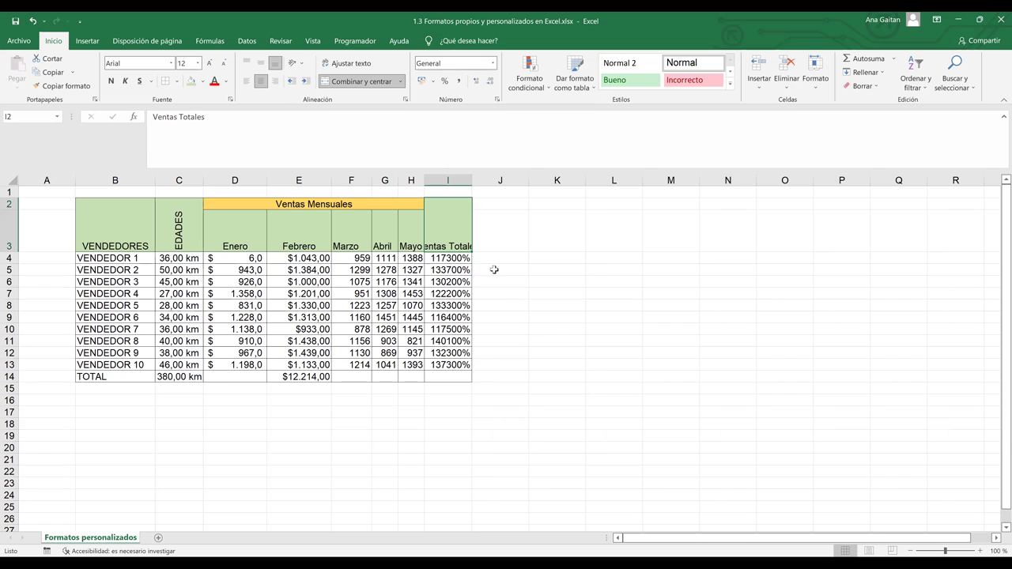
pyautogui.click(342, 66)
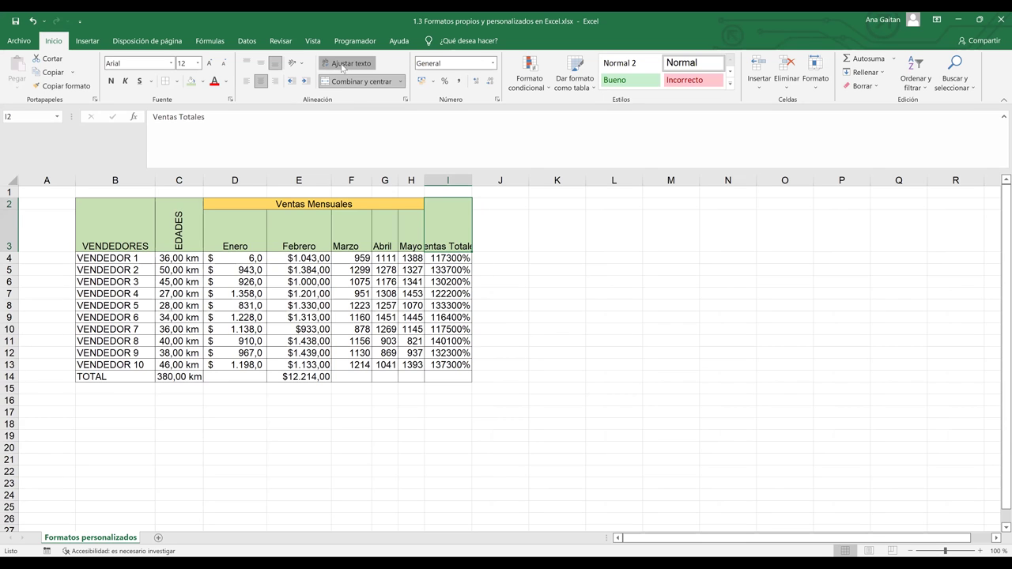
pyautogui.click(550, 371)
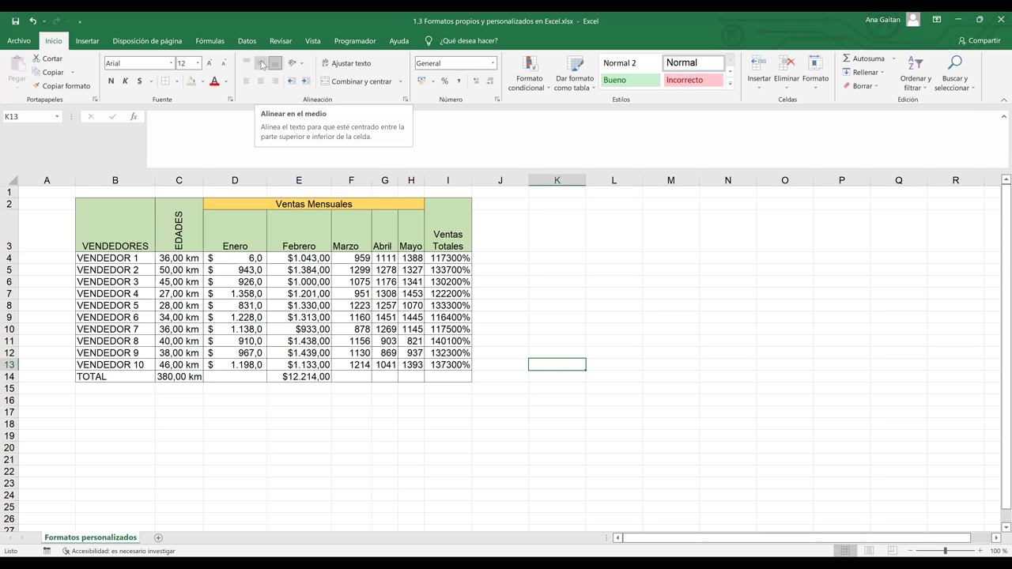
# Try the middle vertical alignment and horizontal centering on the empty cell K13
pyautogui.click(262, 64)
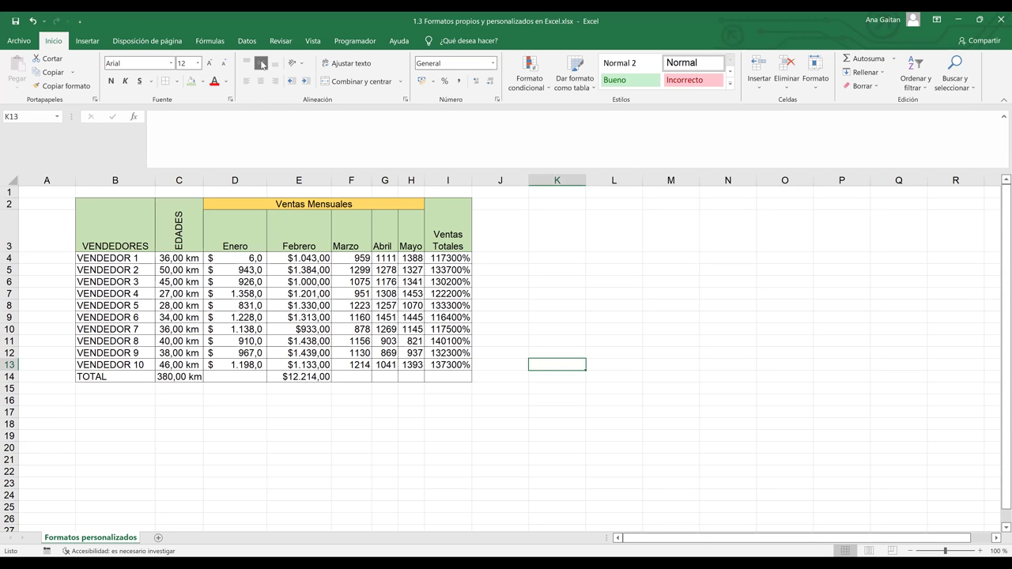
pyautogui.click(261, 64)
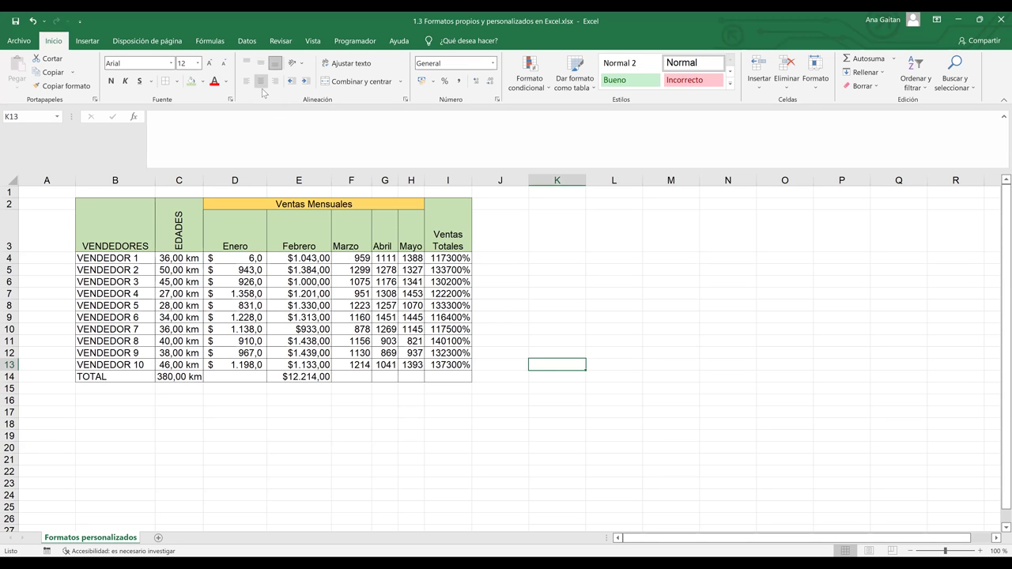
pyautogui.click(262, 66)
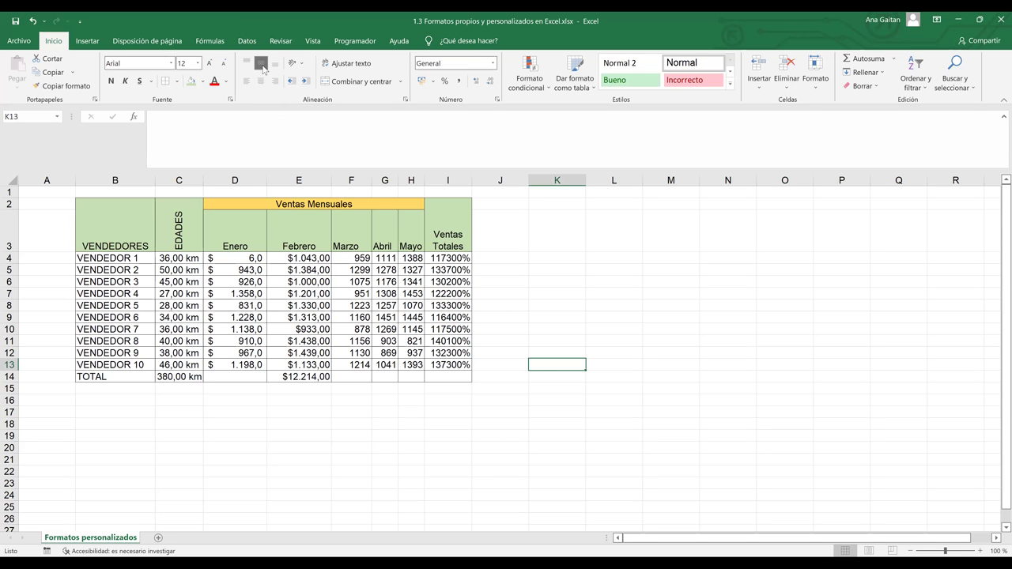
pyautogui.click(262, 64)
pyautogui.click(261, 63)
pyautogui.click(262, 81)
# Align the merged "Ventas Totales" header vertically to the middle, try right and left alignment, and keep it centered horizontally
pyautogui.click(453, 236)
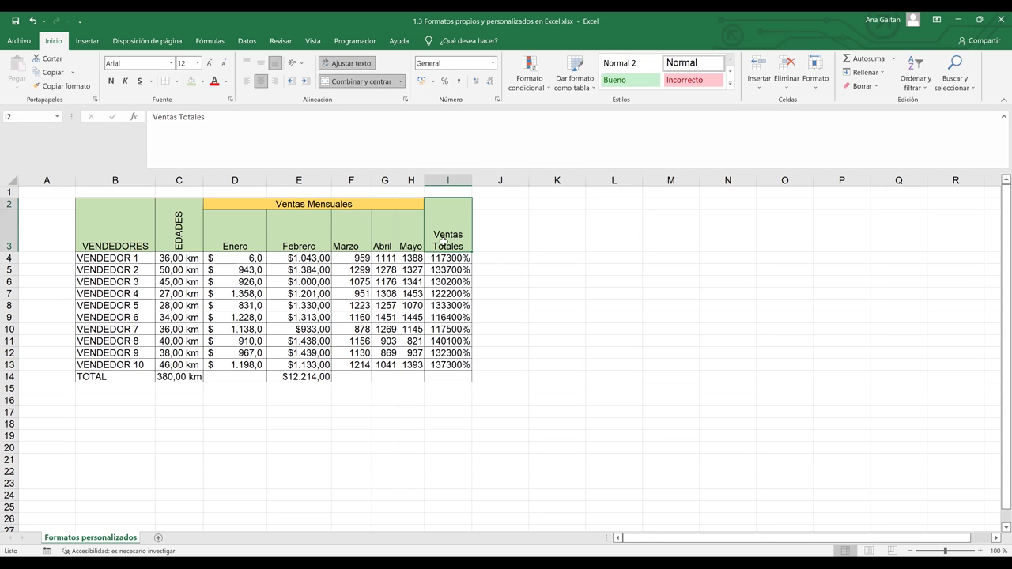
pyautogui.click(260, 64)
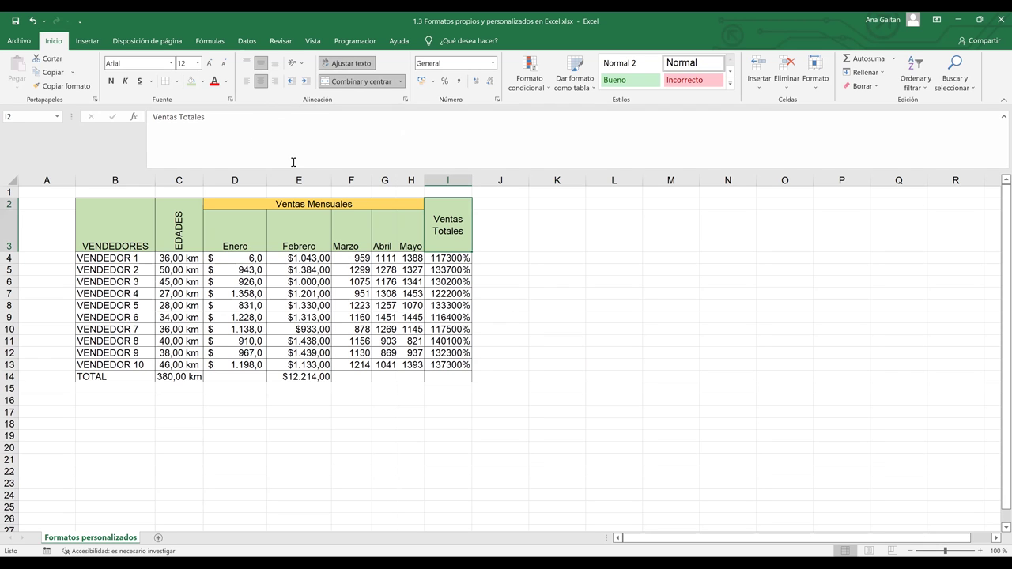
pyautogui.click(276, 81)
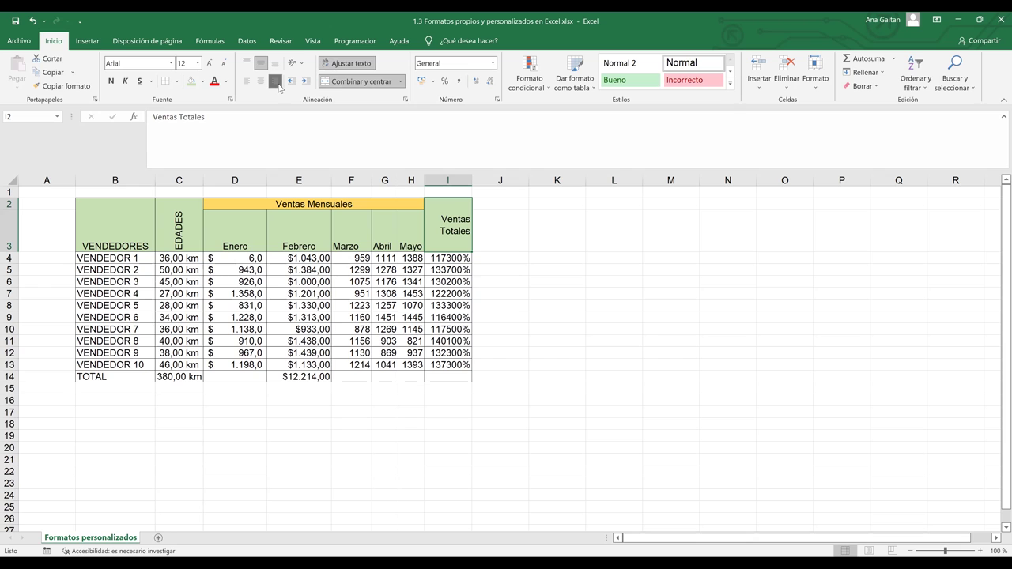
pyautogui.click(245, 81)
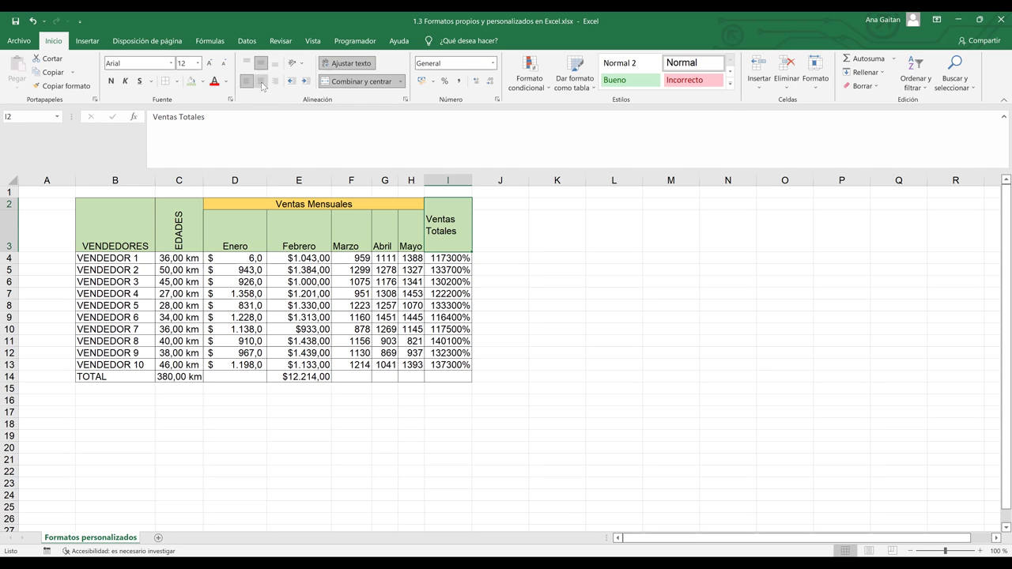
pyautogui.click(262, 82)
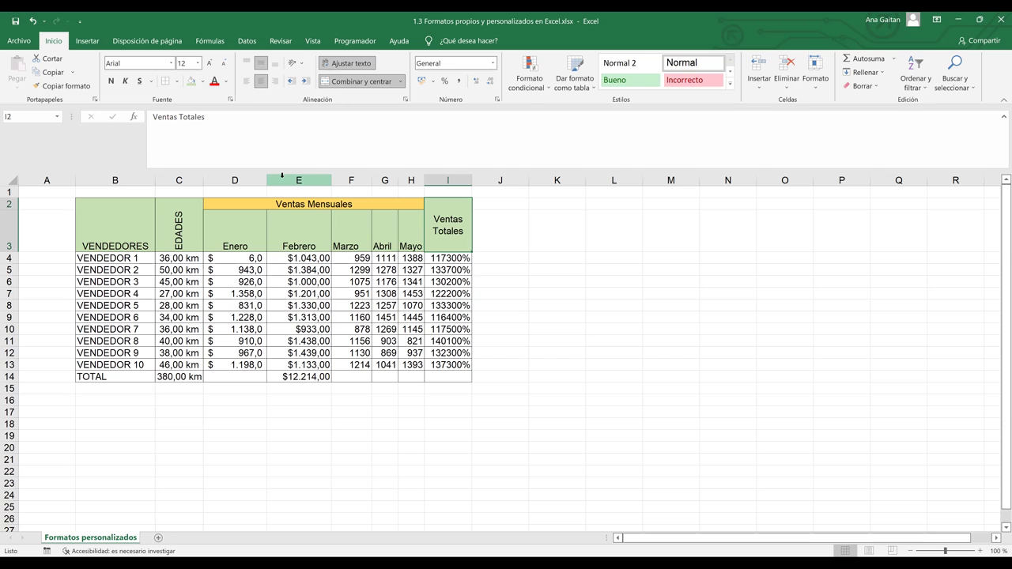
# Align the VENDEDORES header and the Enero to Mayo headers vertically to the middle, removing horizontal centering from VENDEDORES
pyautogui.click(113, 235)
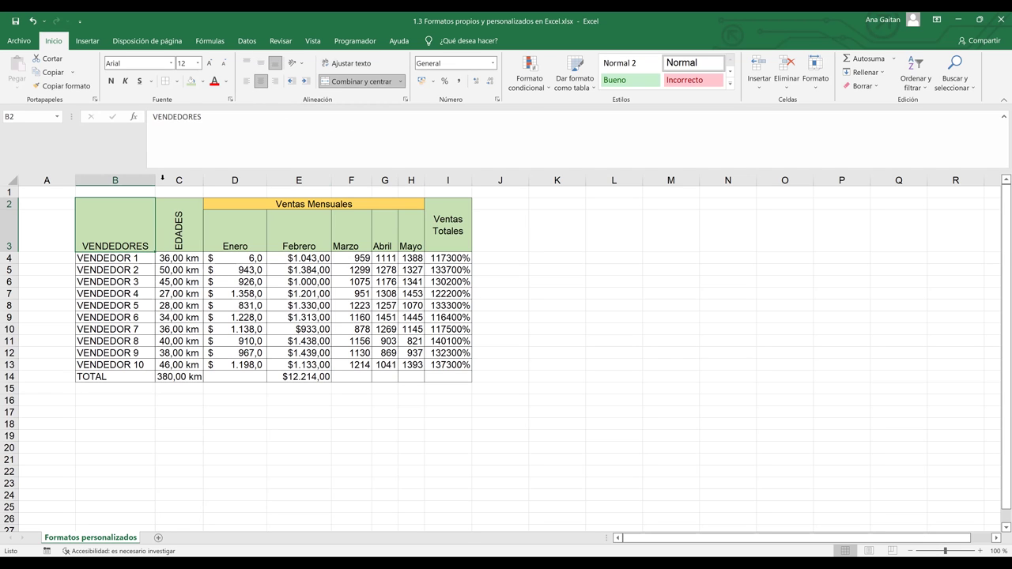
pyautogui.click(262, 63)
pyautogui.click(262, 83)
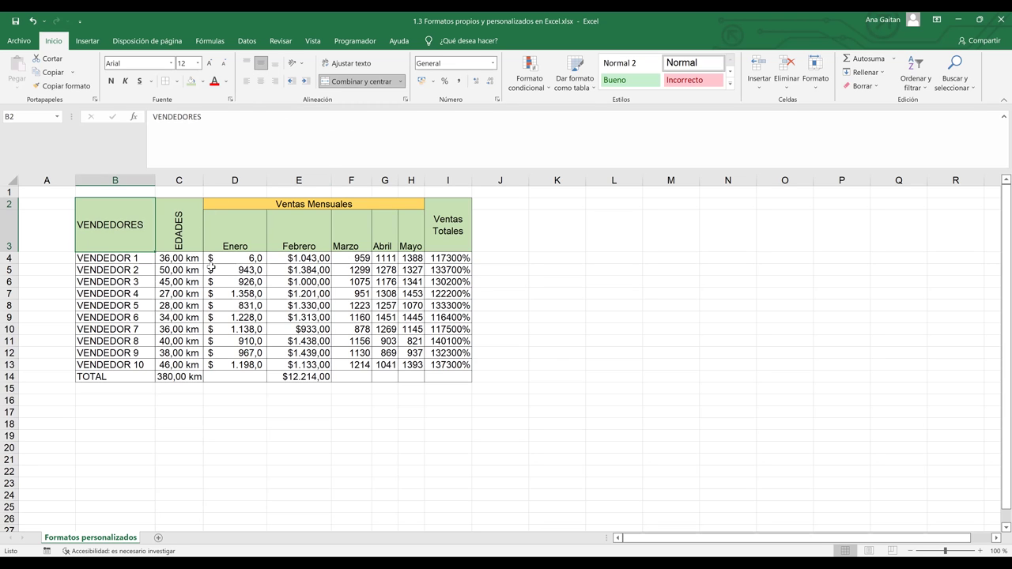
pyautogui.click(312, 292)
pyautogui.moveTo(240, 227); pyautogui.dragTo(411, 235)
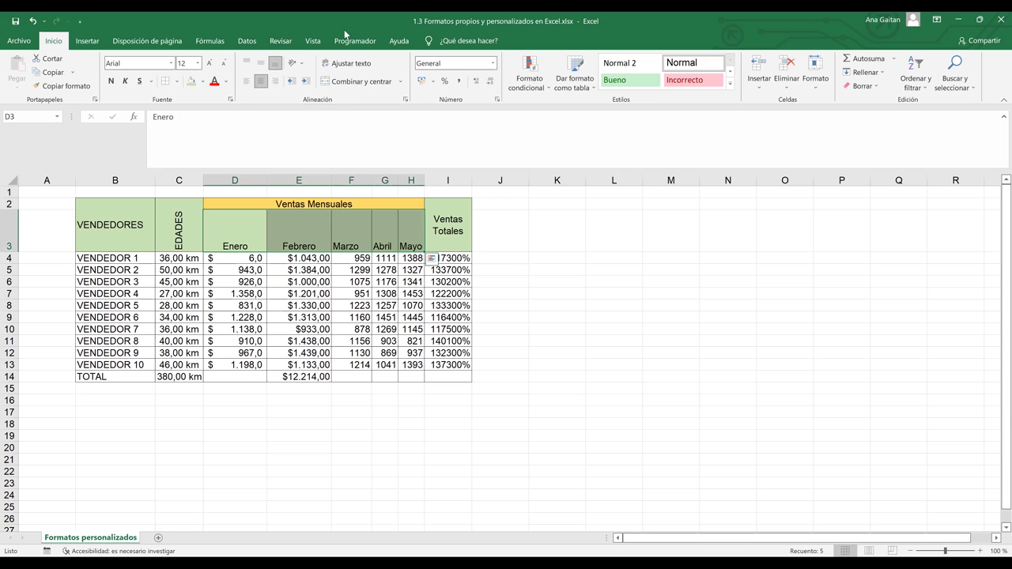
pyautogui.click(261, 64)
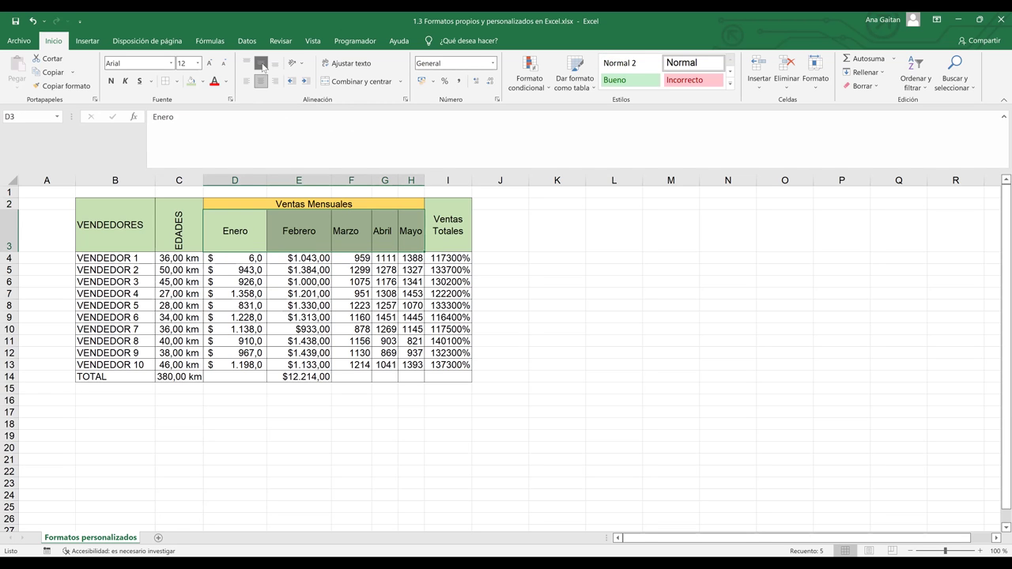
# Set the EDADES header's text orientation to 0 degrees and align it vertically to the middle
pyautogui.click(179, 216)
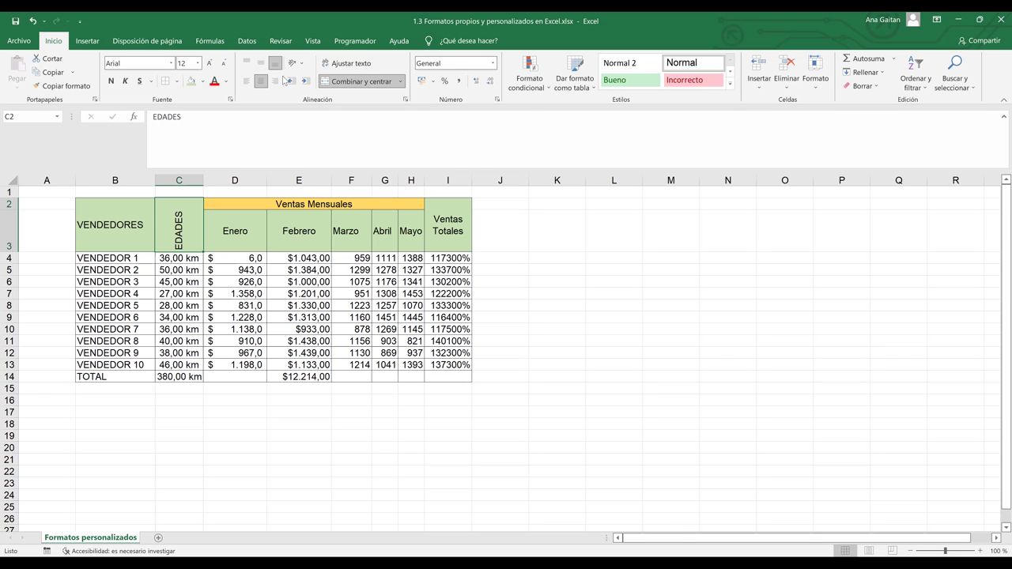
pyautogui.click(245, 228)
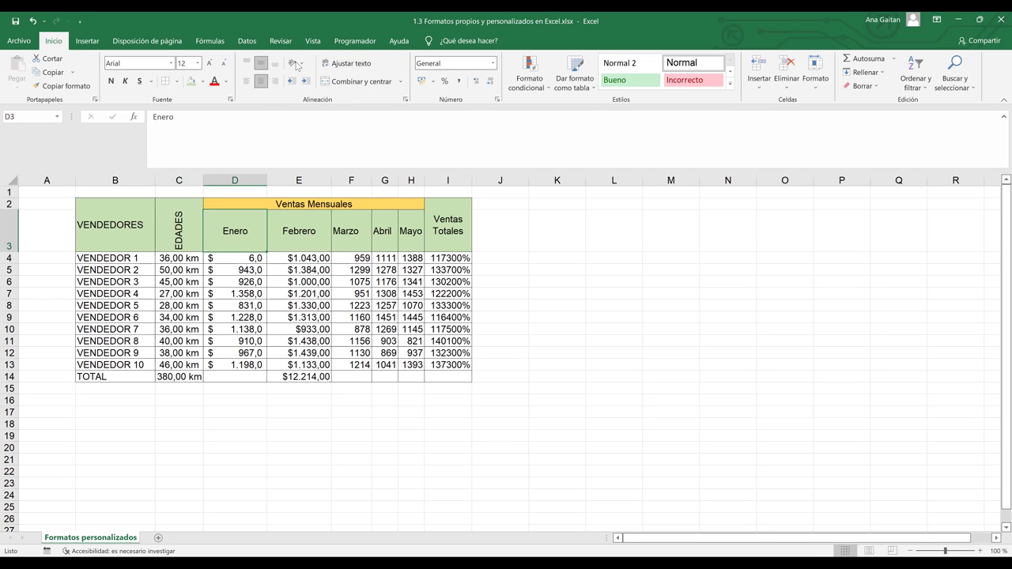
pyautogui.hotkey('alt', 'h')
pyautogui.press('f')
pyautogui.press('q')
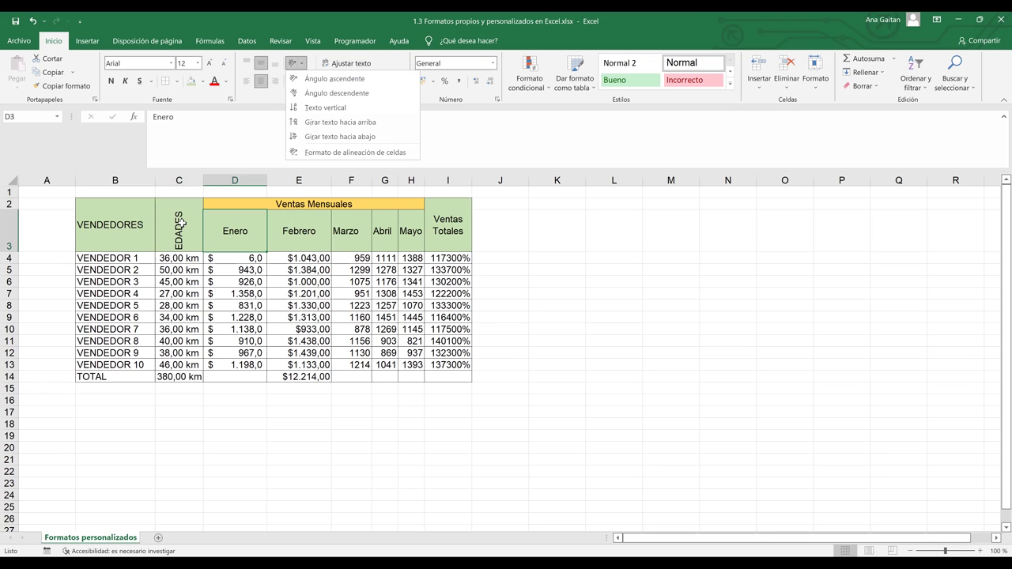
pyautogui.click(181, 223)
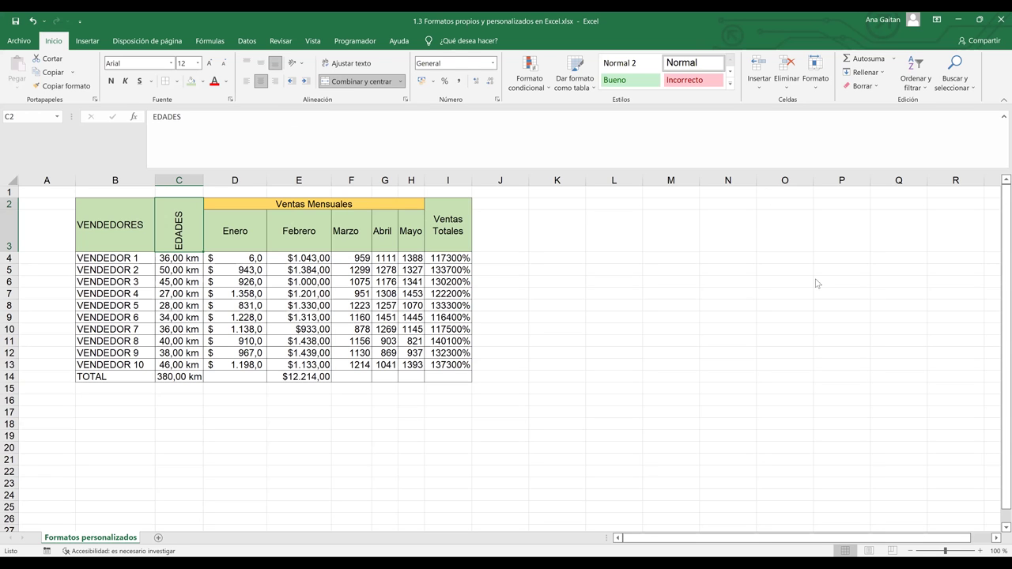
pyautogui.hotkey('ctrl', '1')
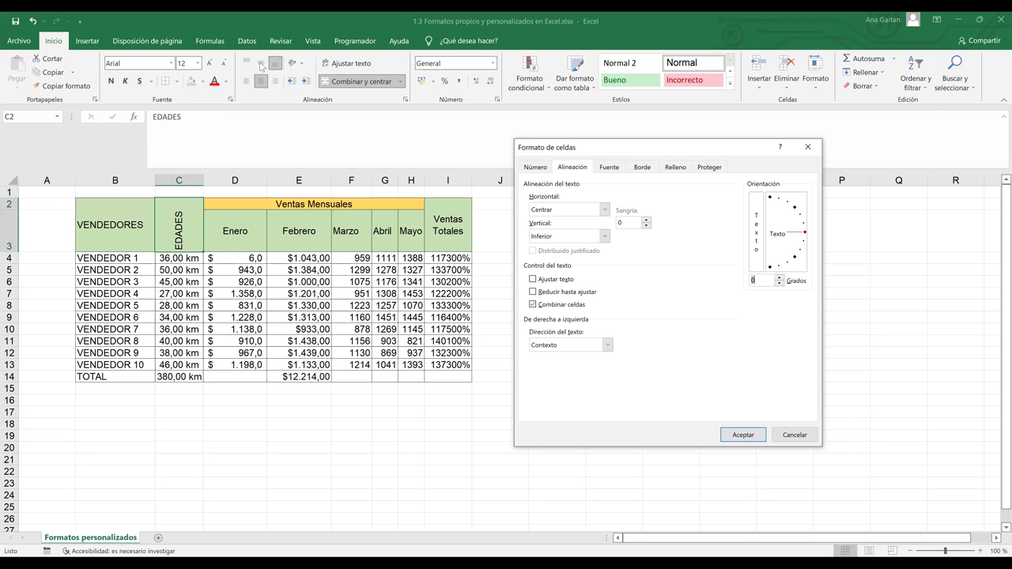
pyautogui.press('Return')
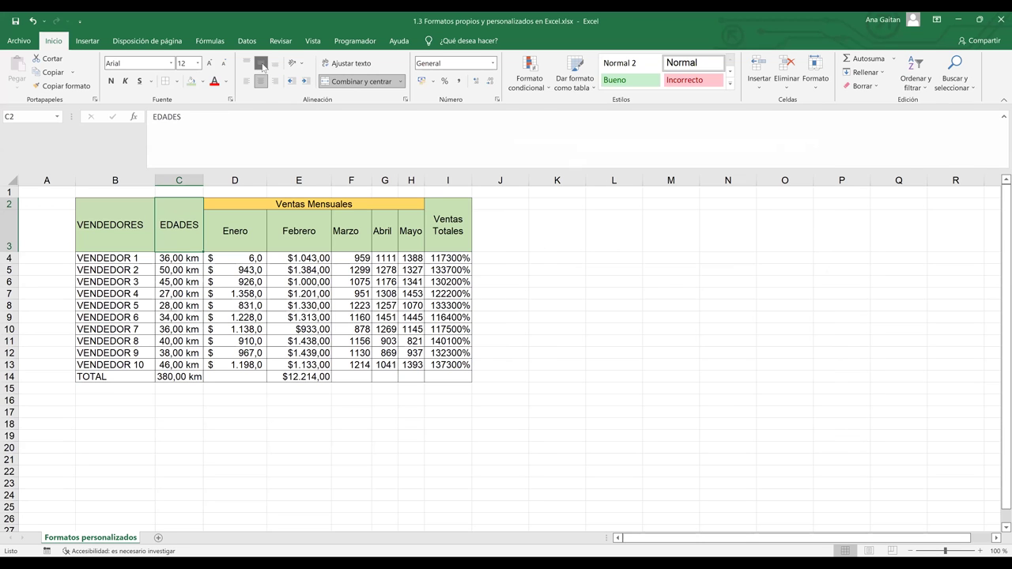
pyautogui.click(419, 240)
pyautogui.click(590, 255)
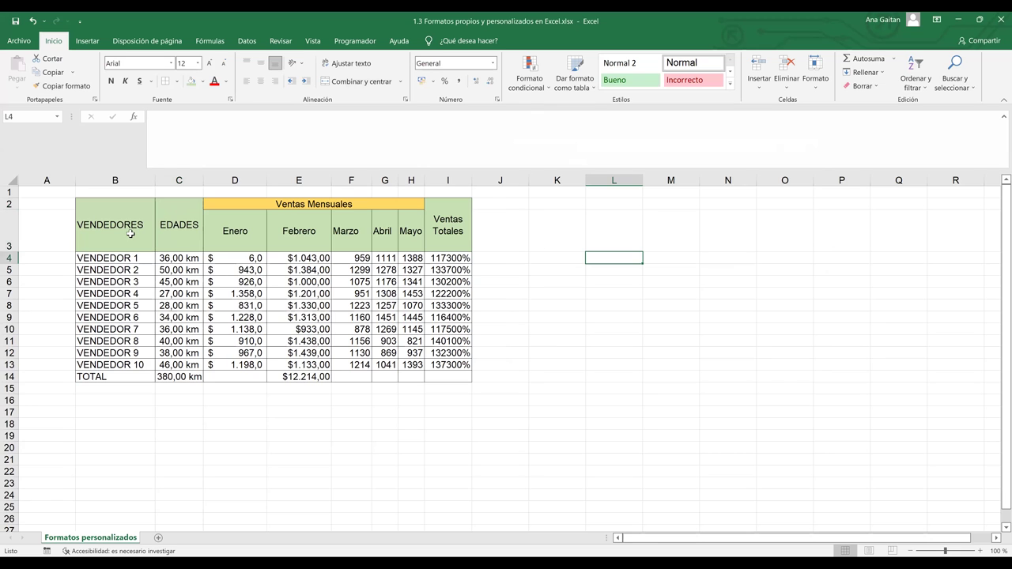
# Reduce the height of row 3 to make the table's header band more compact
pyautogui.click(130, 232)
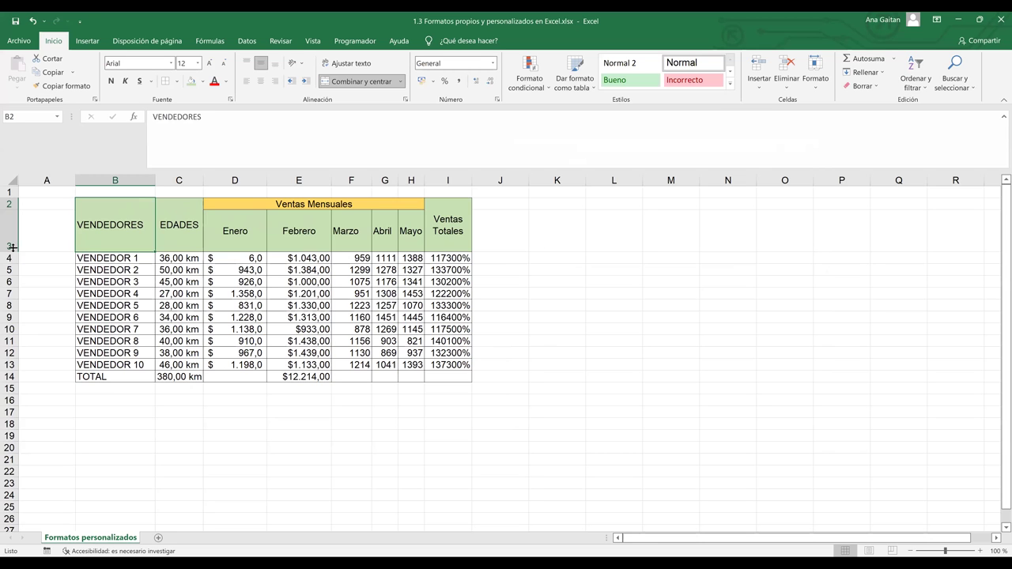
pyautogui.hotkey('ctrl', 'z')
pyautogui.moveTo(13, 230); pyautogui.dragTo(12, 230)
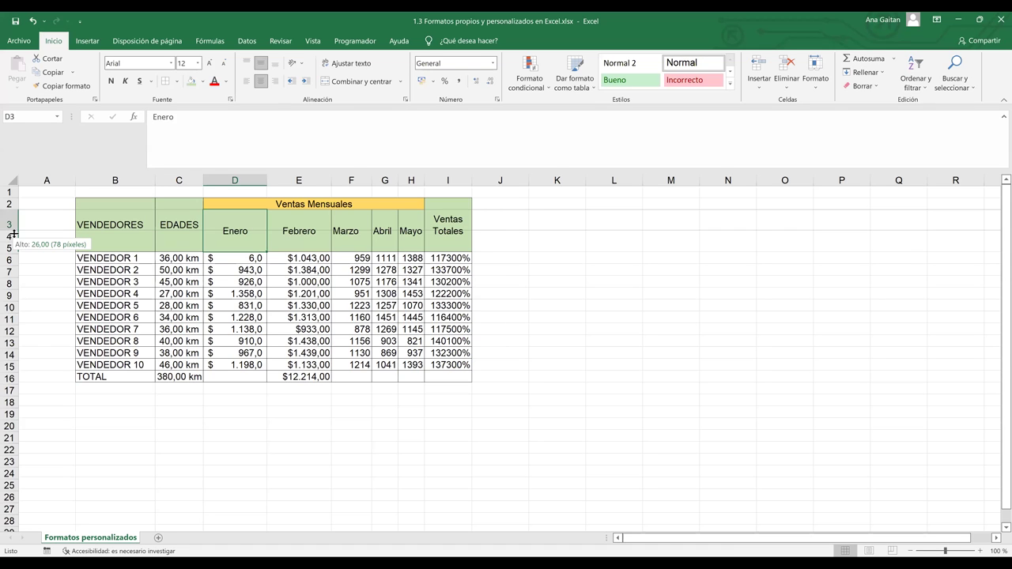
pyautogui.hotkey('ctrl', 'z')
pyautogui.click(619, 276)
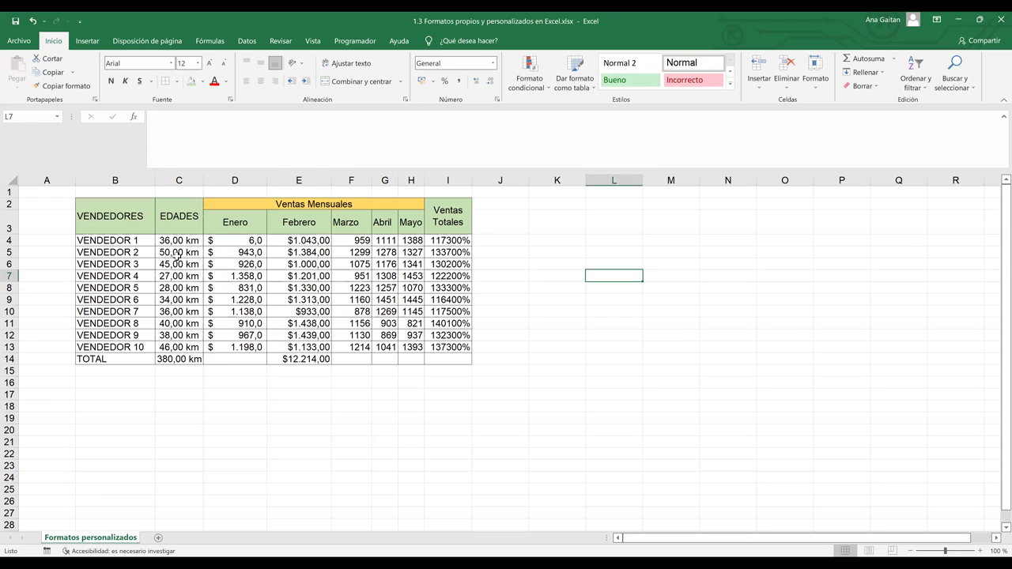
# Change the font of all the table headers in B2:I3 to Arial Rounded MT Bold
pyautogui.click(101, 211)
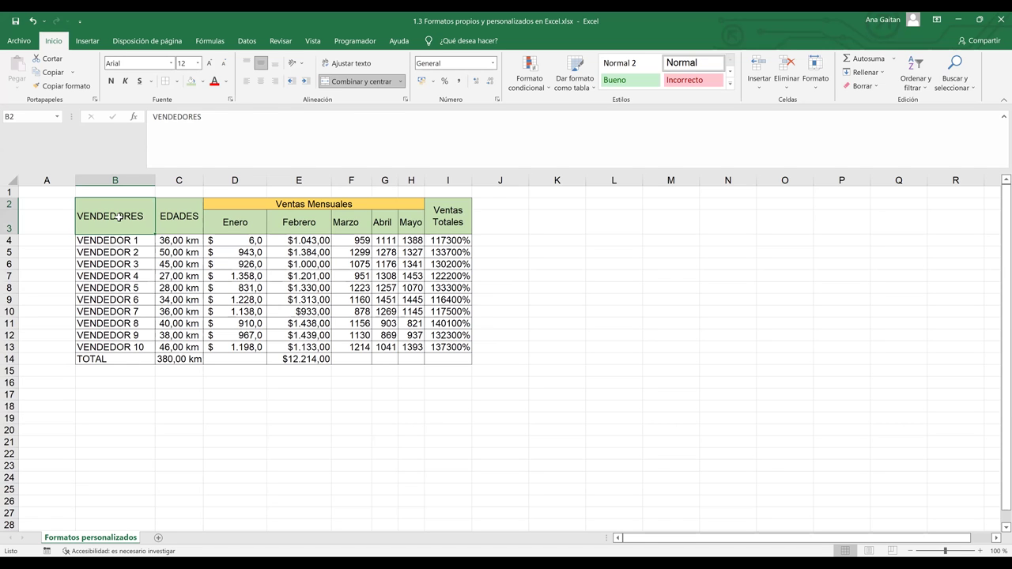
pyautogui.moveTo(117, 216)
pyautogui.mouseDown()
pyautogui.moveTo(448, 222)
pyautogui.moveTo(411, 223)
pyautogui.mouseUp()
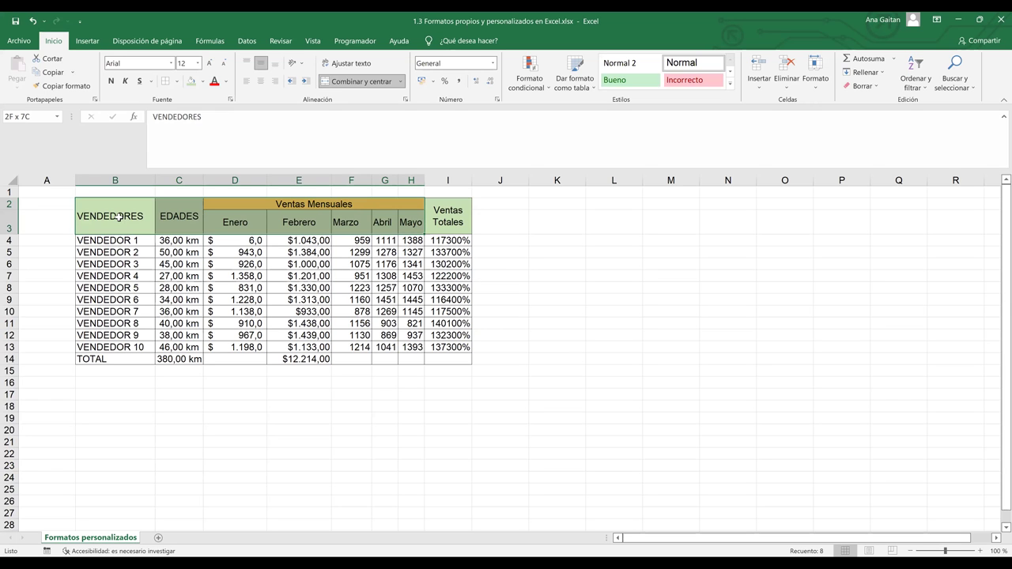
pyautogui.hotkey('shift', 'Right')
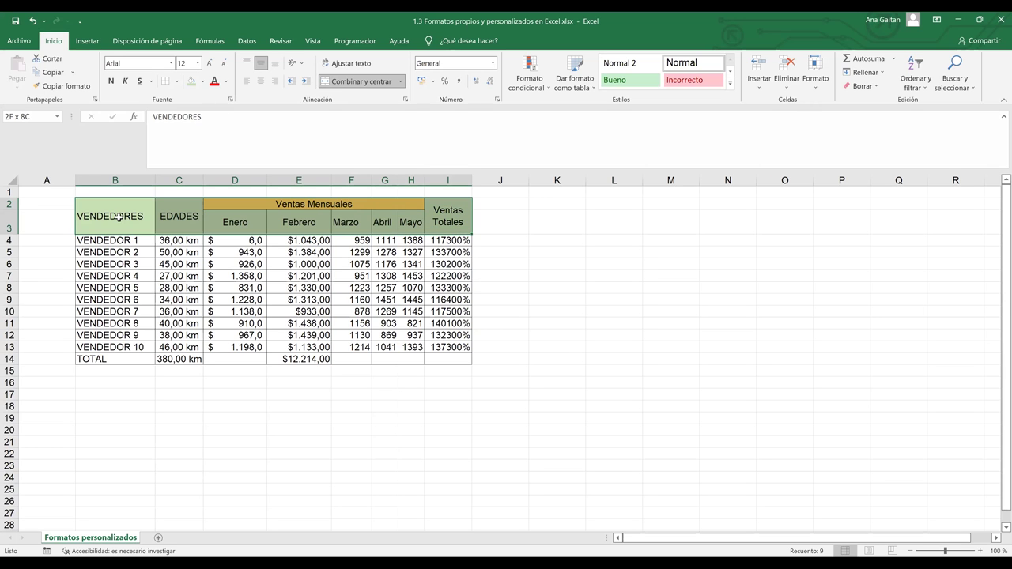
pyautogui.click(170, 63)
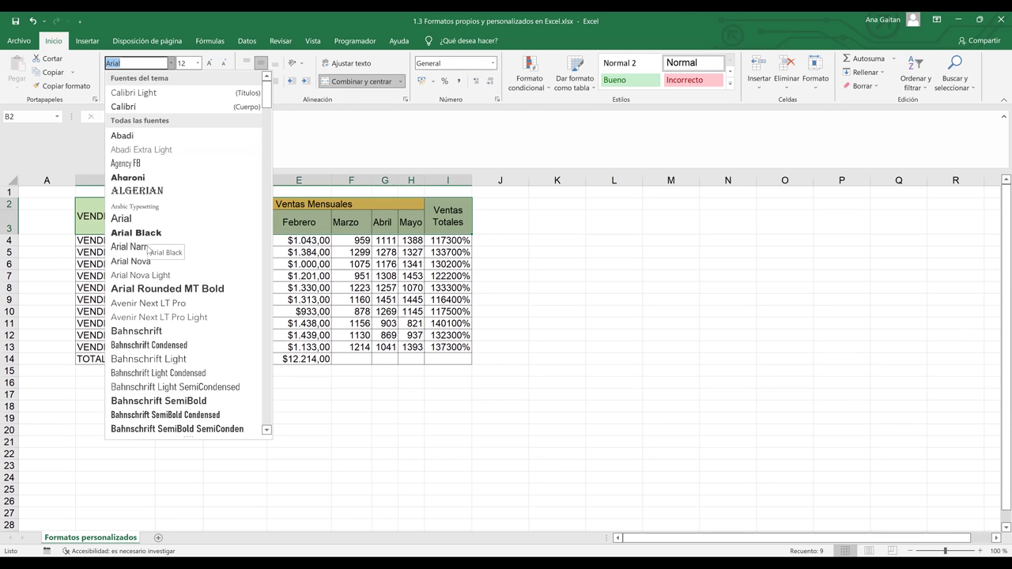
pyautogui.click(180, 289)
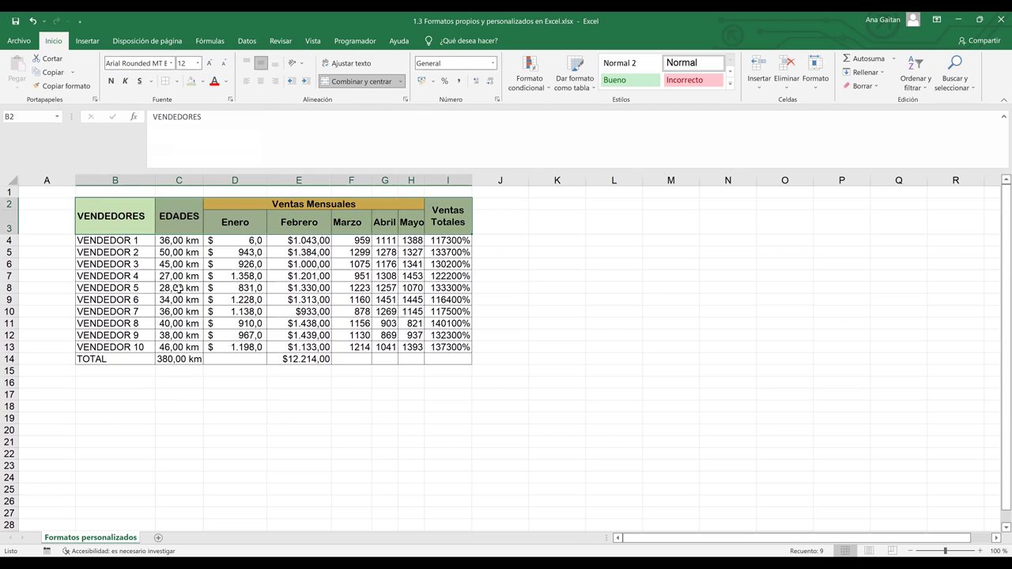
pyautogui.click(506, 380)
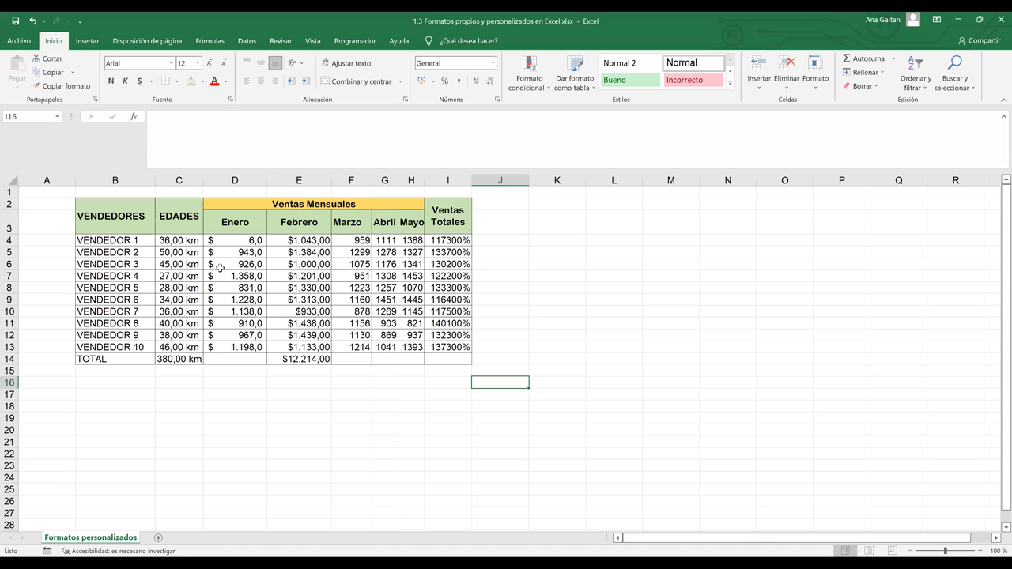
# Replace the "Marzo" header in cell F3 with "Libras"
pyautogui.click(365, 251)
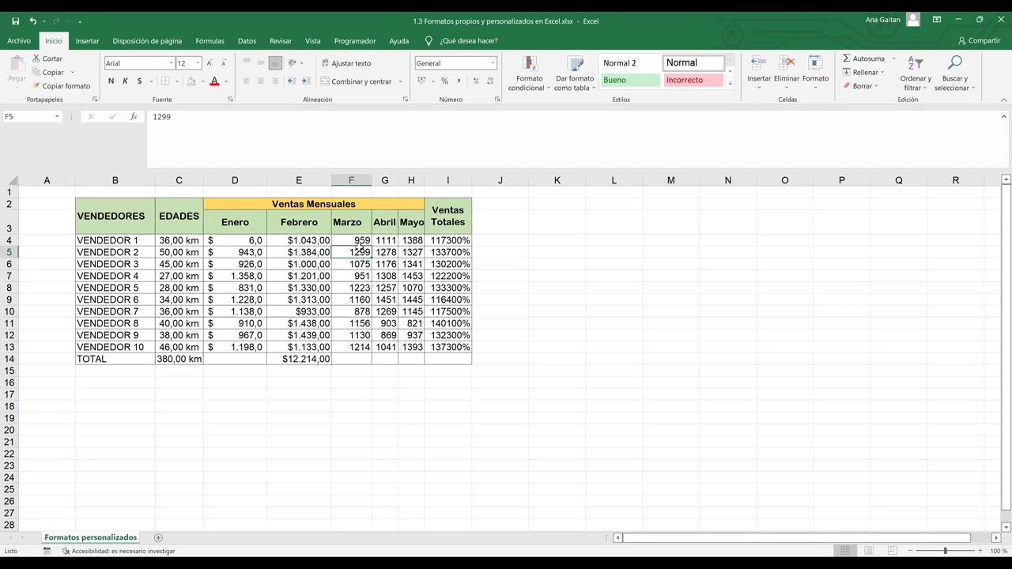
pyautogui.moveTo(360, 241); pyautogui.dragTo(360, 253)
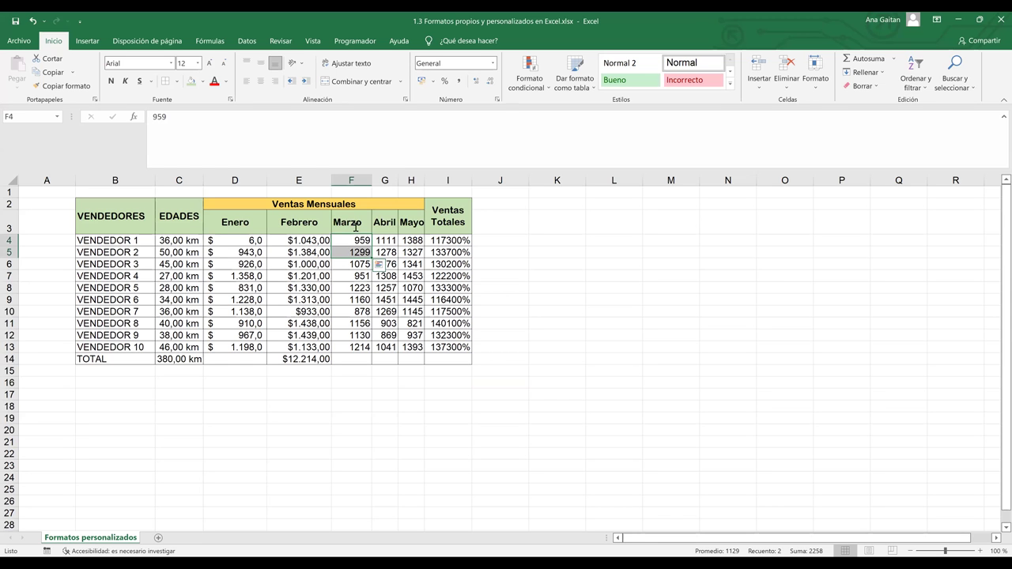
pyautogui.click(355, 227)
pyautogui.write('Lib')
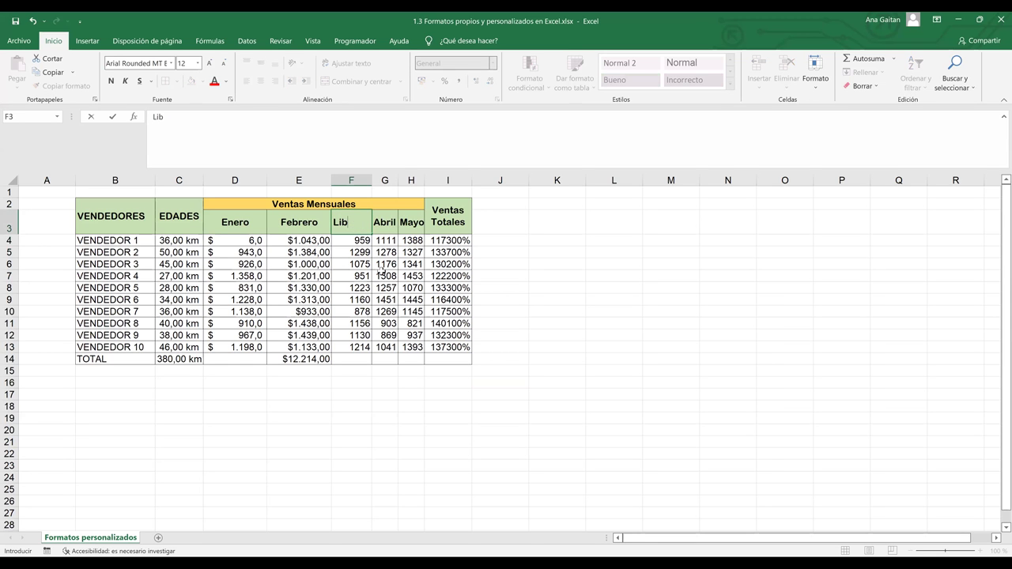
pyautogui.write('ras')
pyautogui.moveTo(359, 228); pyautogui.dragTo(360, 347)
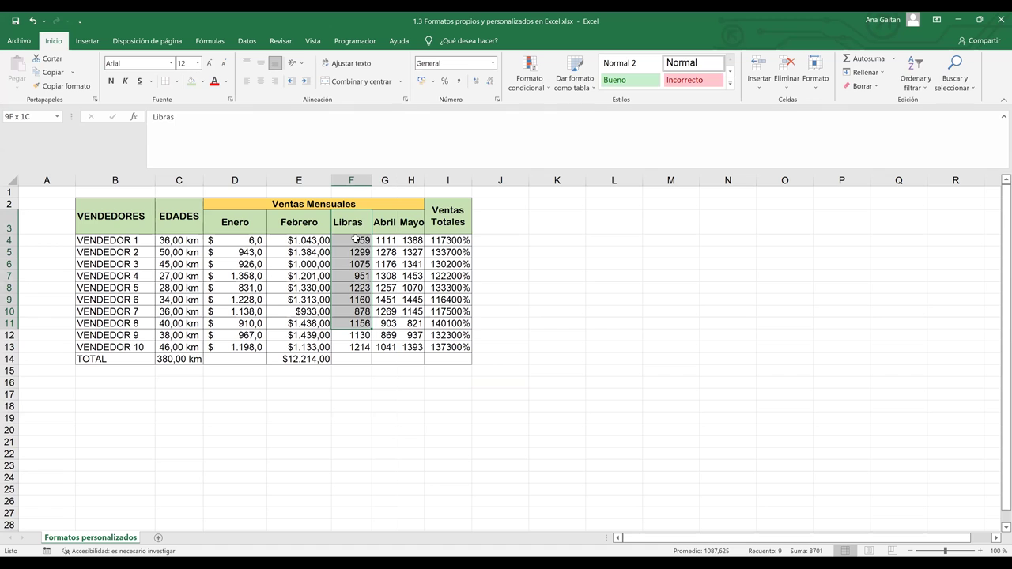
pyautogui.click(385, 300)
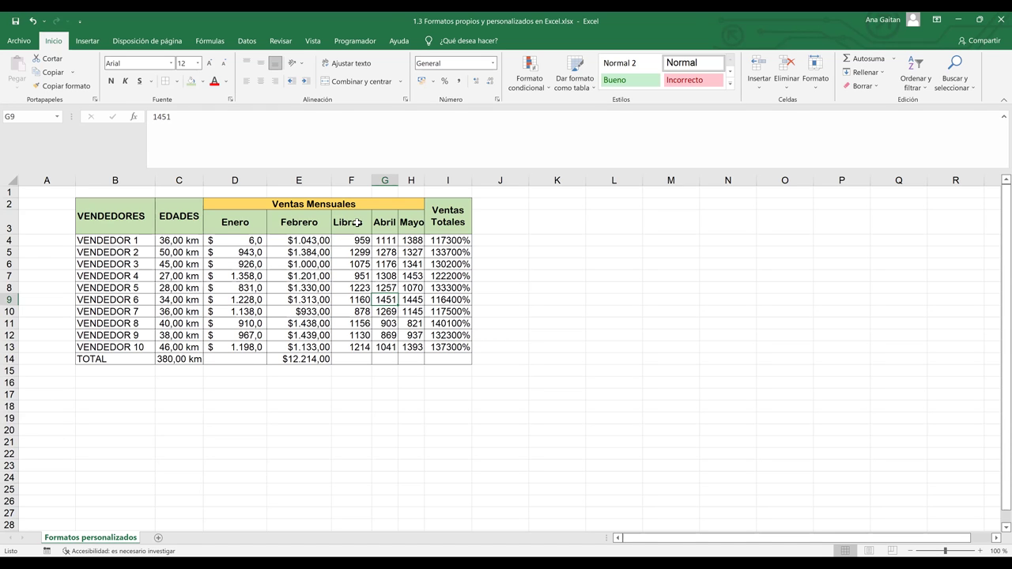
# Apply the custom number format 0 "Lb" to the Libras values in F4:F13
pyautogui.moveTo(357, 241); pyautogui.dragTo(355, 346)
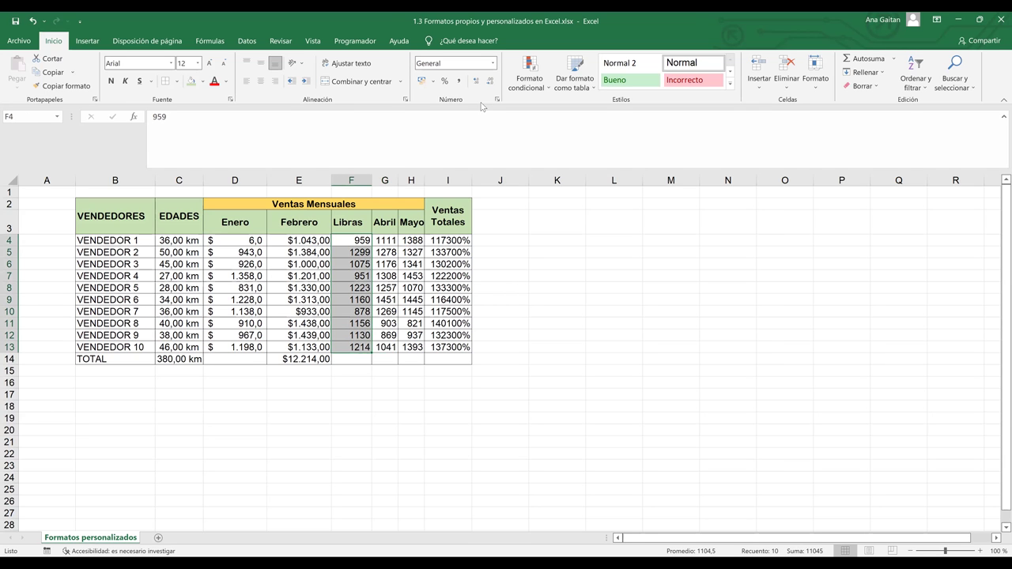
pyautogui.click(492, 63)
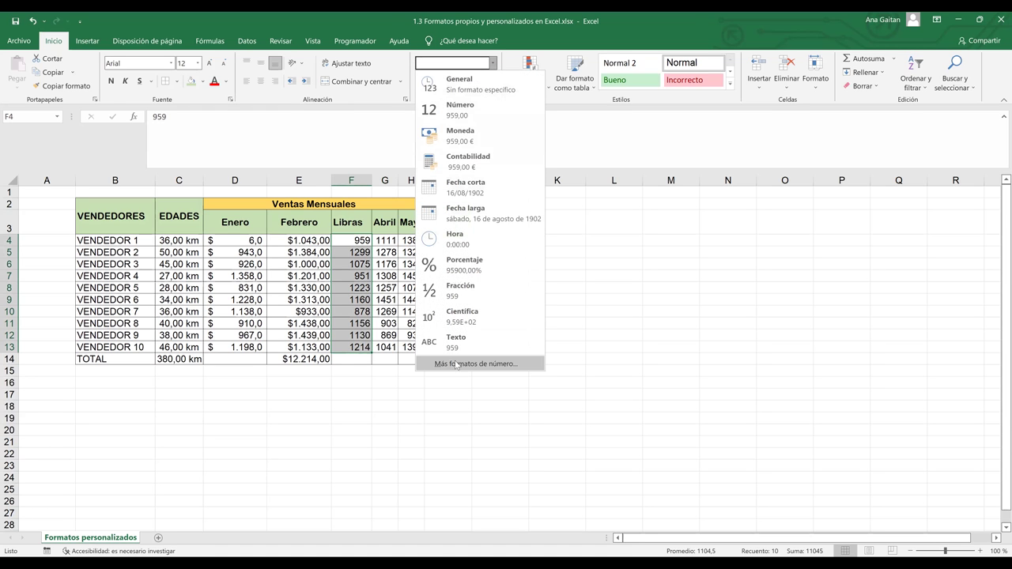
pyautogui.click(468, 364)
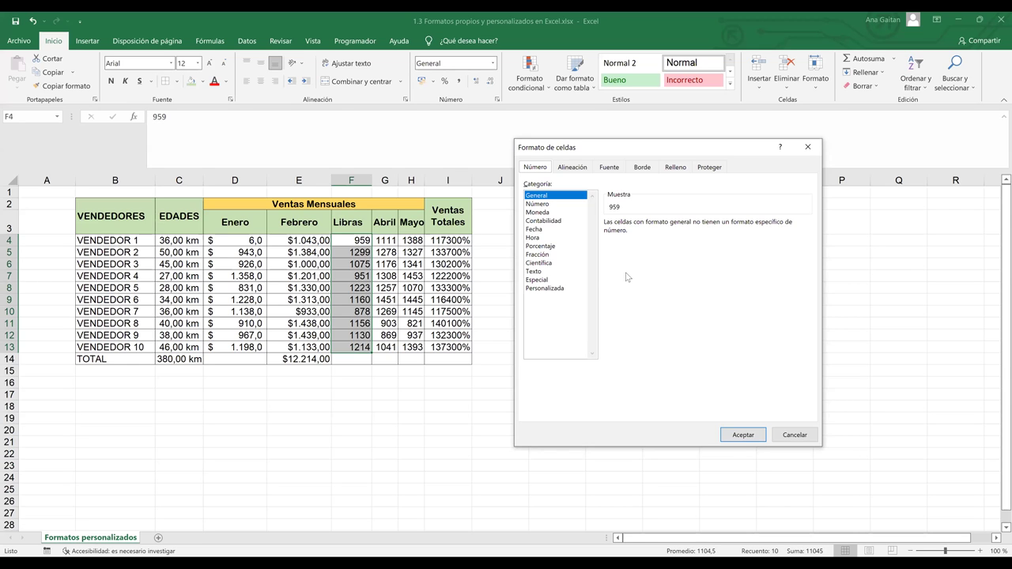
pyautogui.press('End')
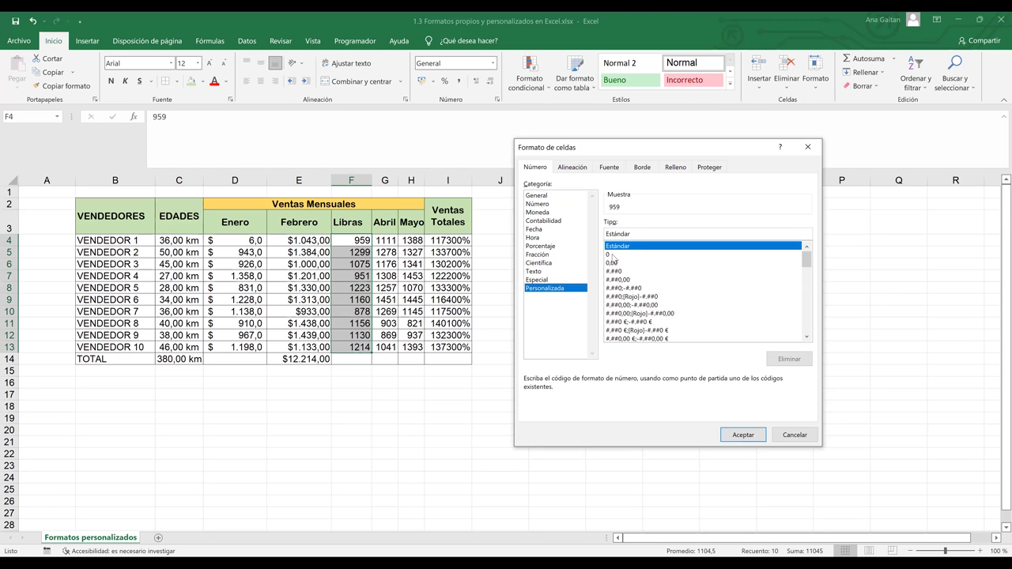
pyautogui.press('Down')
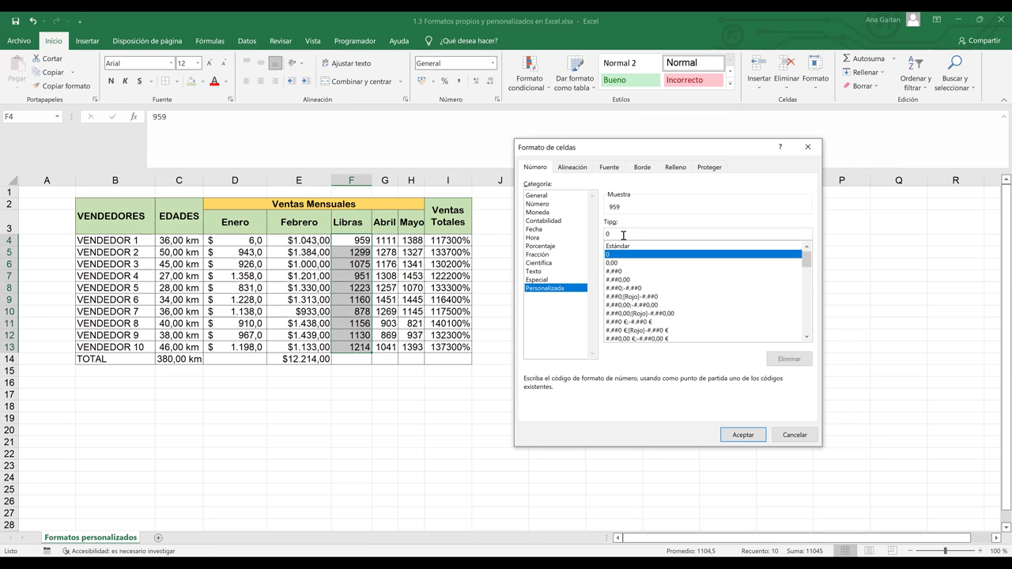
pyautogui.click(623, 235)
pyautogui.write('"')
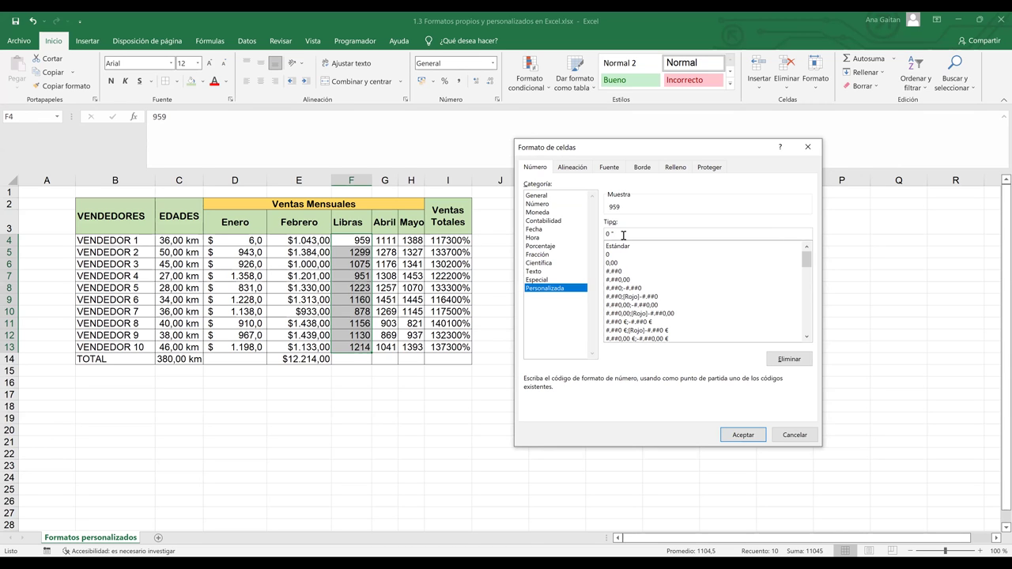
pyautogui.write('Lib')
pyautogui.press('BackSpace')
pyautogui.press('BackSpace')
pyautogui.write('b"')
pyautogui.press('Return')
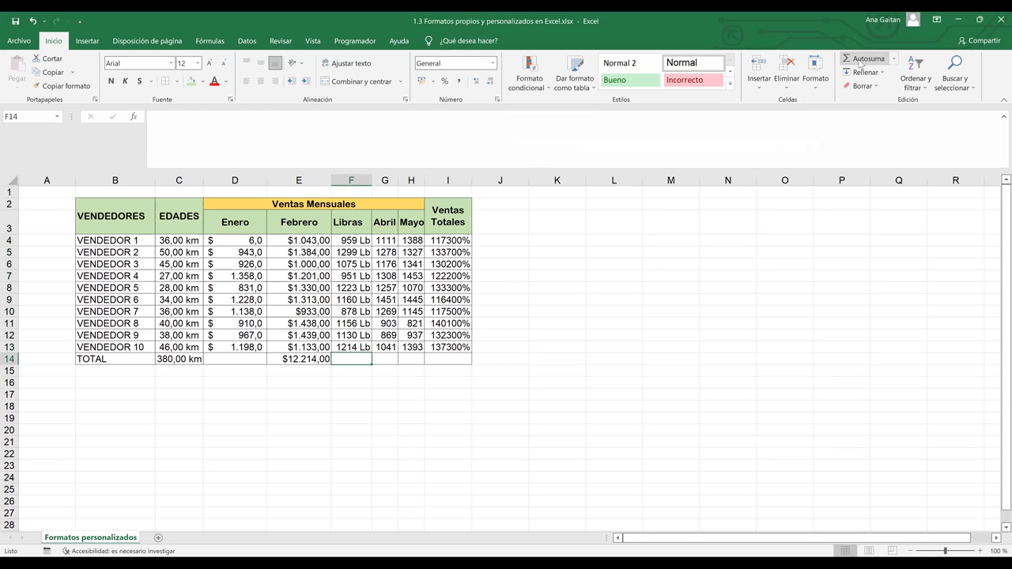
# Total the Libras values F4:F13 in cell F14 with a sum formula and widen column F
pyautogui.click(861, 61)
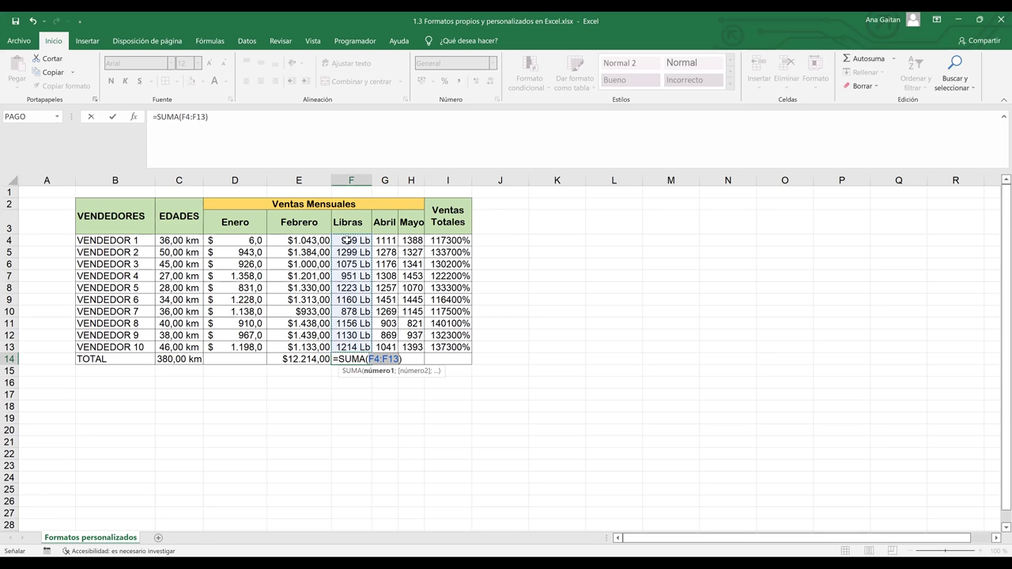
pyautogui.hotkey('ctrl', 'Return')
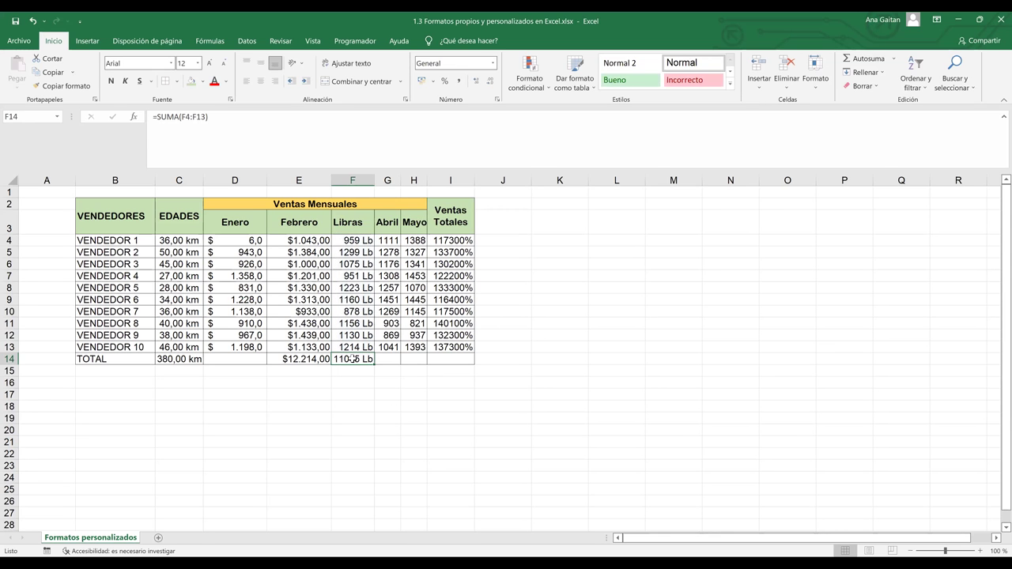
pyautogui.doubleClick(375, 180)
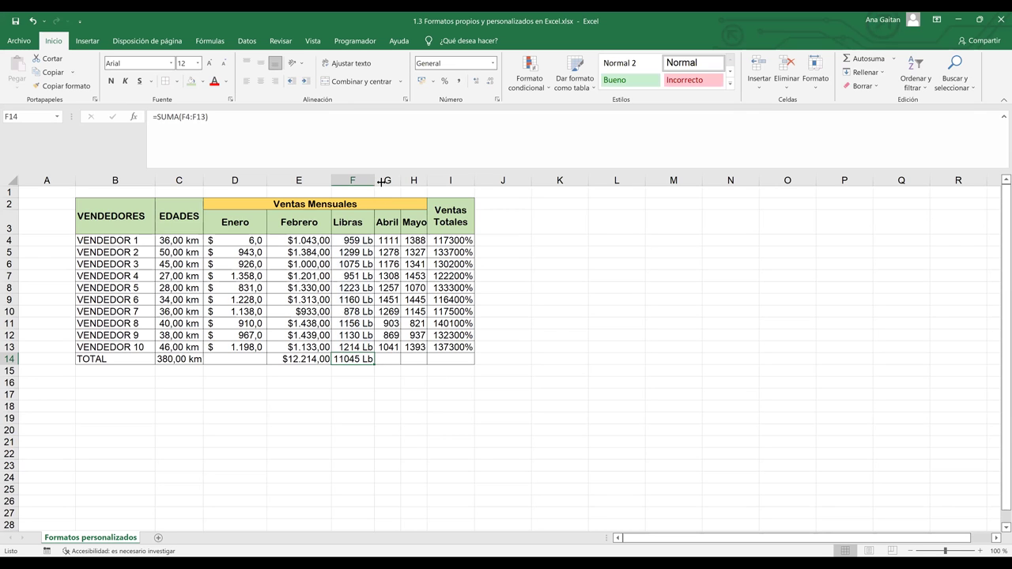
# Enter the label "Fecha" in cell L6 and the date 07/07/2022 in L7
pyautogui.click(614, 261)
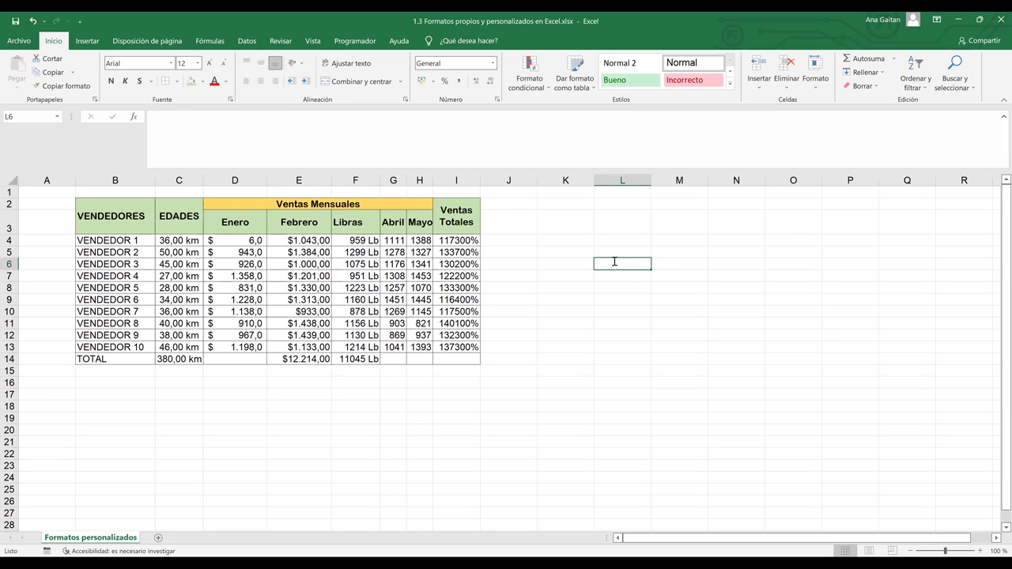
pyautogui.write('Fecha')
pyautogui.press('Return')
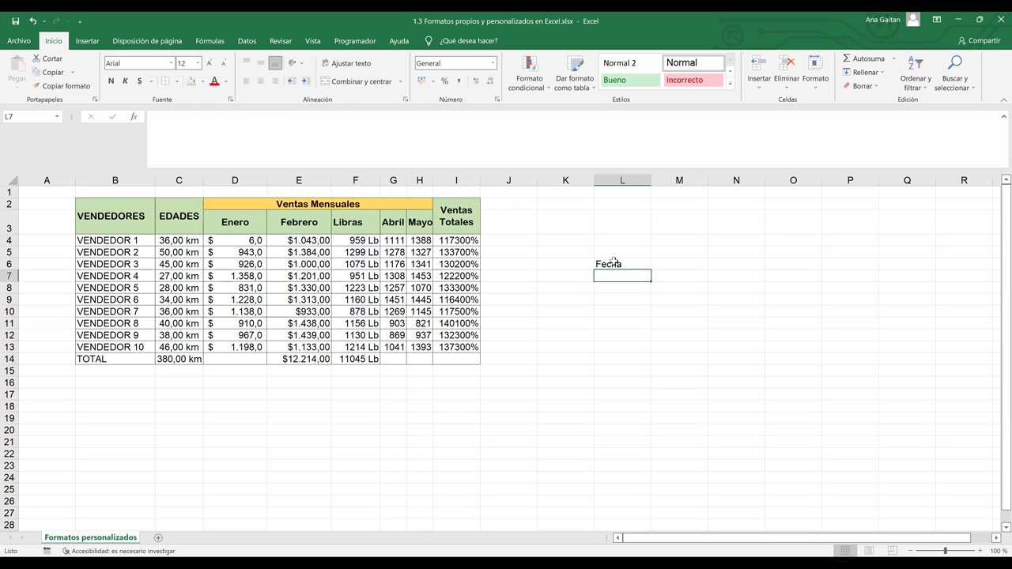
pyautogui.write('07')
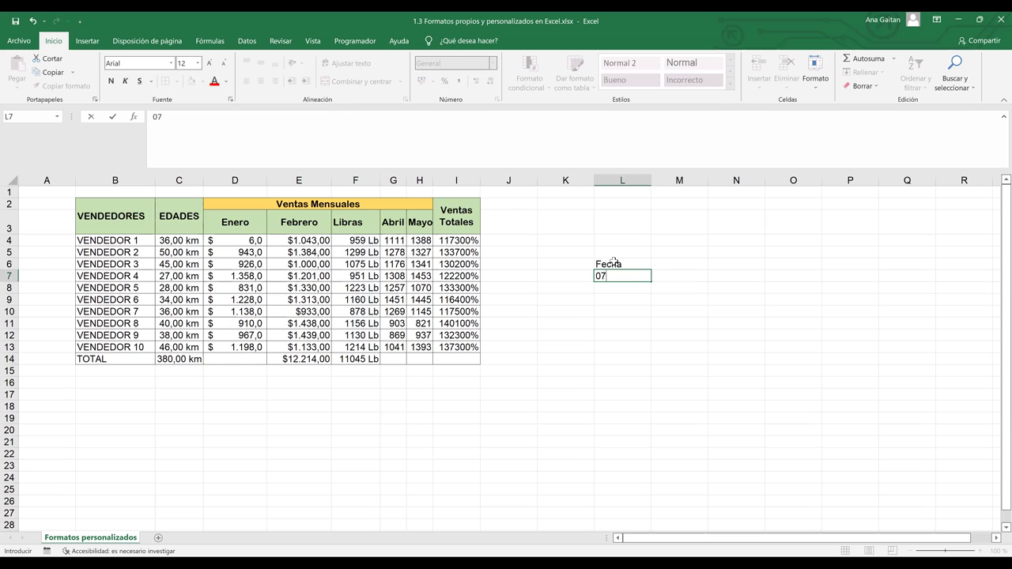
pyautogui.write('/07/2022')
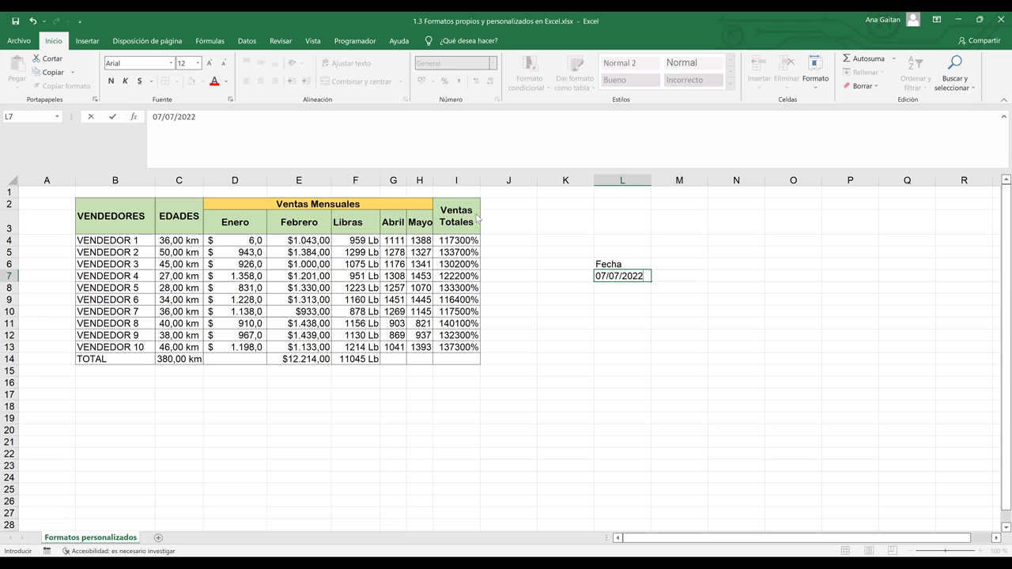
# Format the date in L7 as a long date (Fecha larga)
pyautogui.hotkey('ctrl', 'Return')
pyautogui.hotkey('alt', 'o')
pyautogui.press('n')
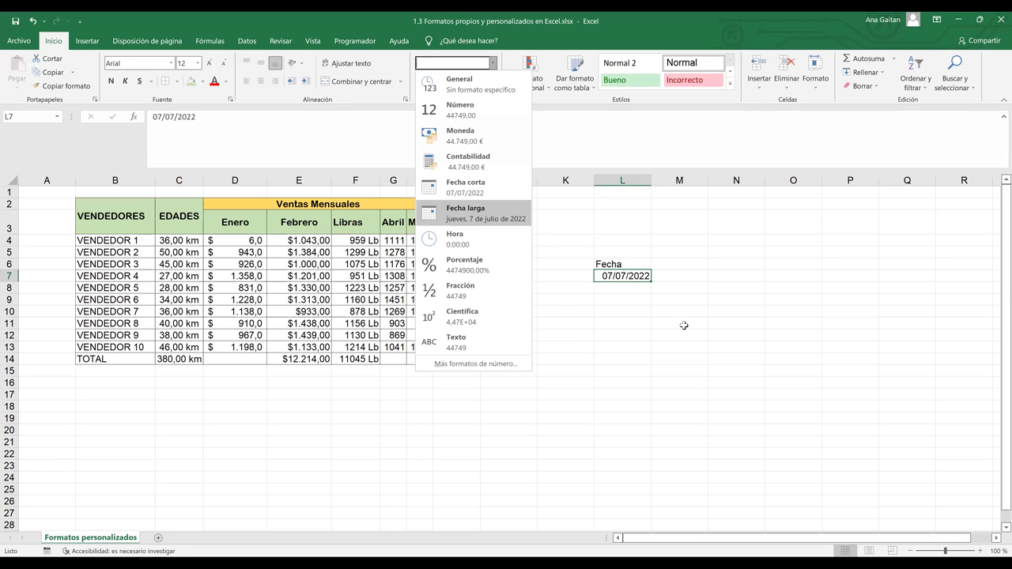
pyautogui.press('Return')
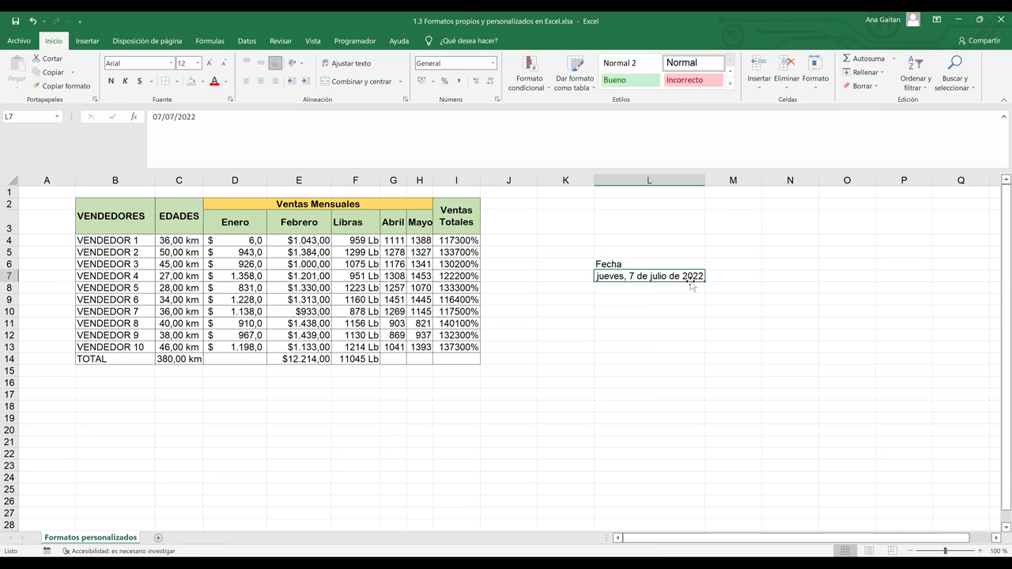
# Enter the date 15/08/2021 in cell L10
pyautogui.click(683, 308)
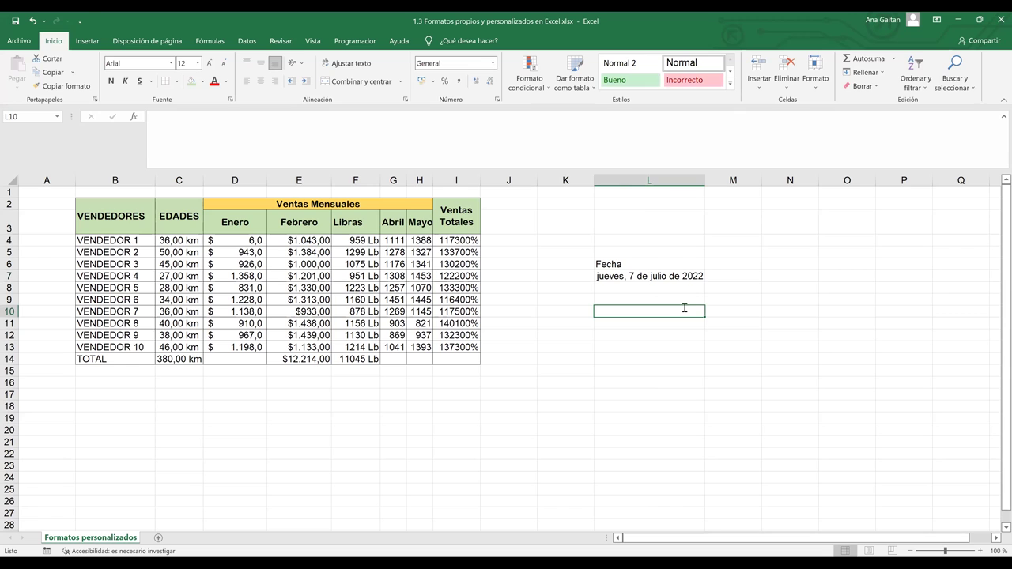
pyautogui.write('15/')
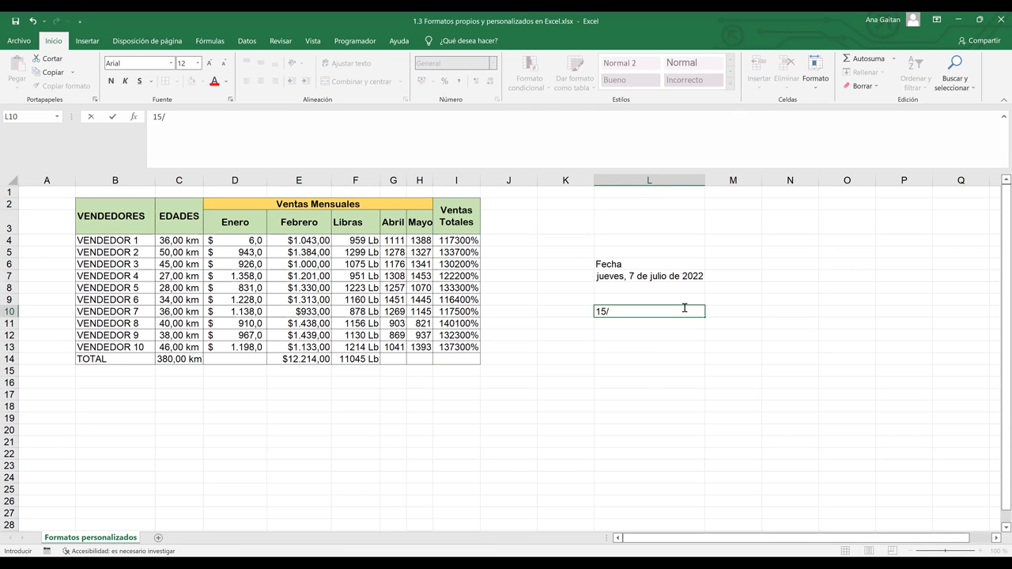
pyautogui.write('08/2021')
pyautogui.click(669, 332)
# Format the date in L10 as a long date (Fecha larga)
pyautogui.click(672, 314)
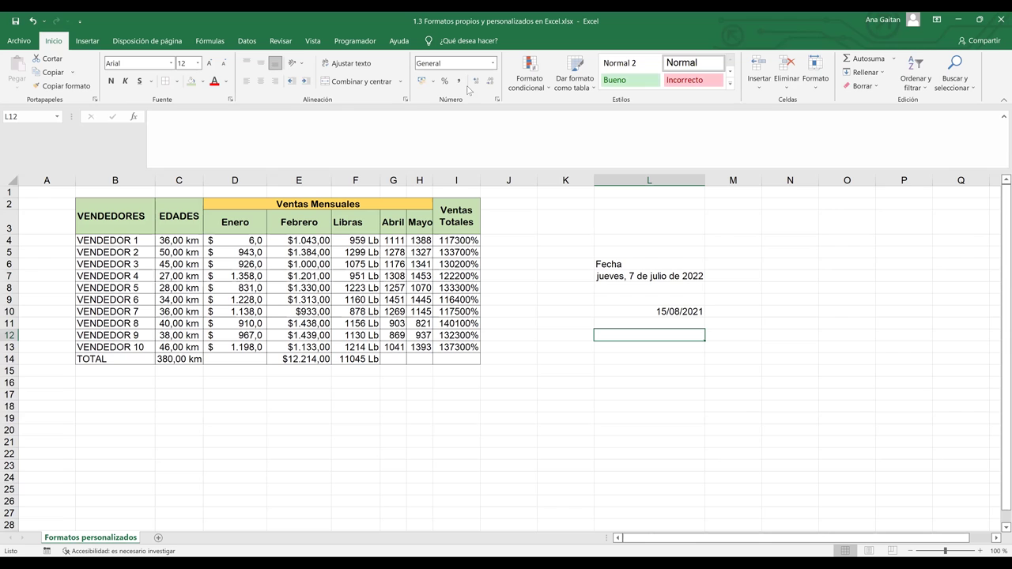
pyautogui.click(493, 63)
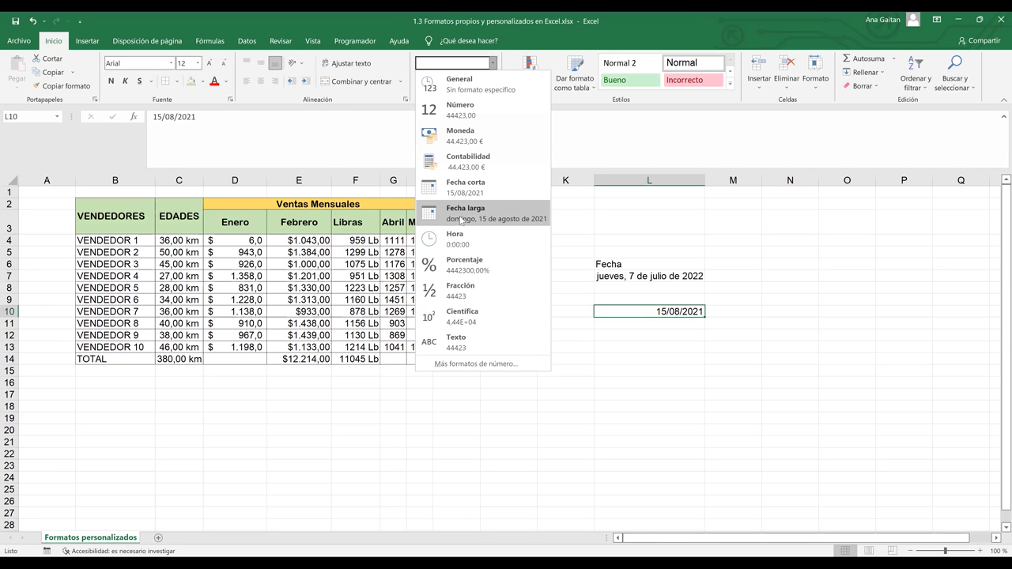
pyautogui.click(461, 219)
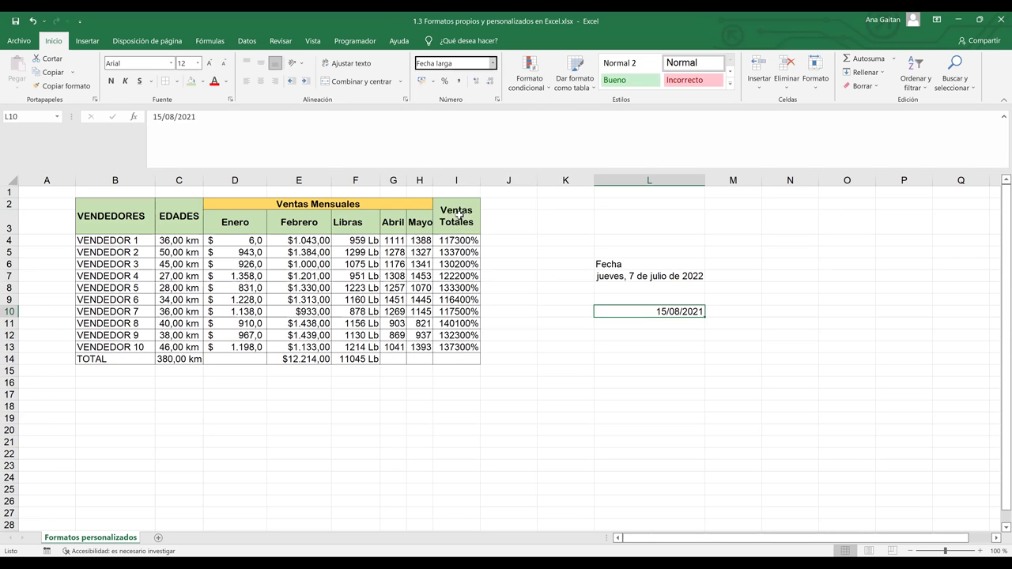
pyautogui.click(662, 383)
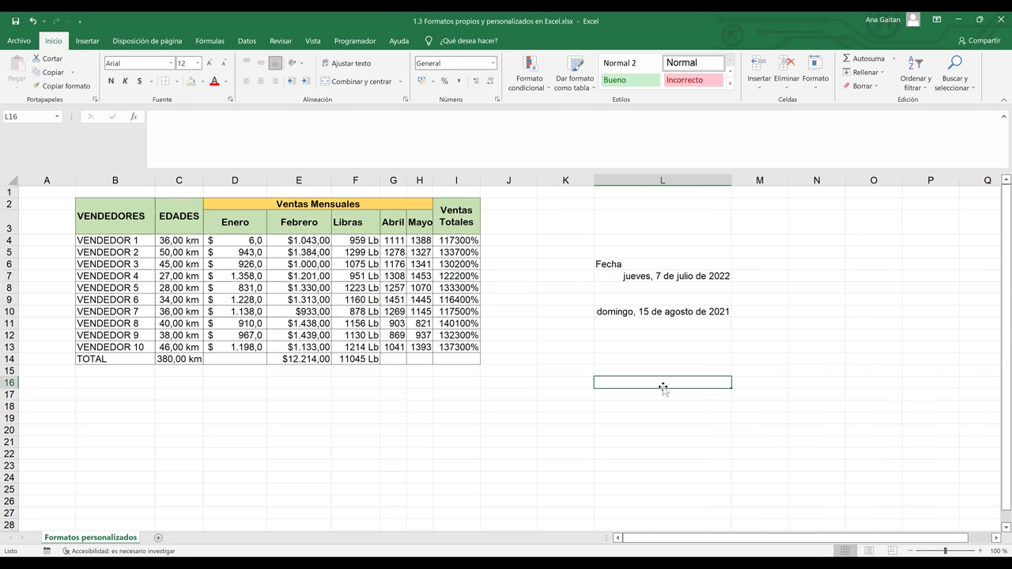
# Change the date format of L10 to short date (Fecha corta)
pyautogui.click(663, 312)
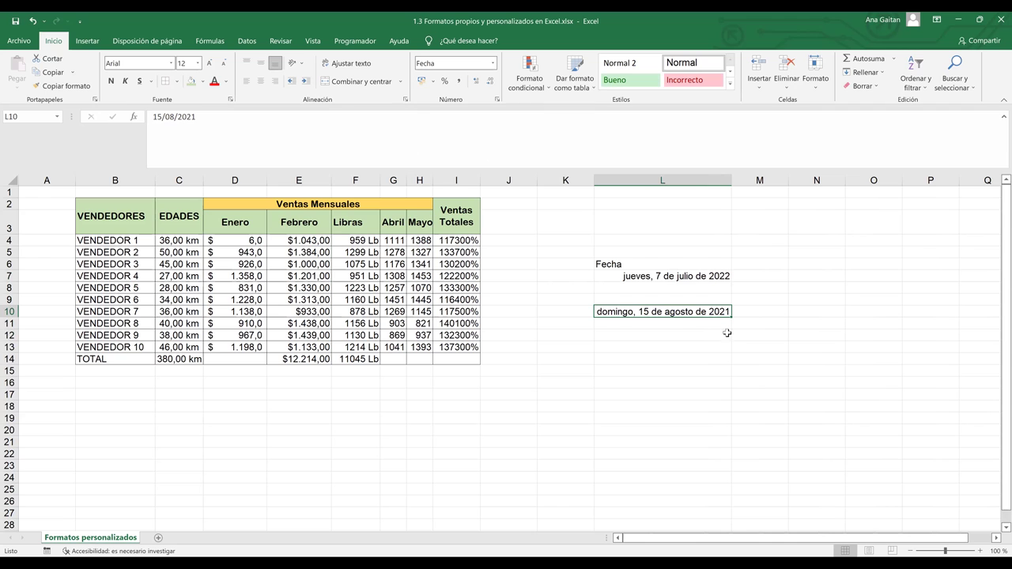
pyautogui.click(492, 65)
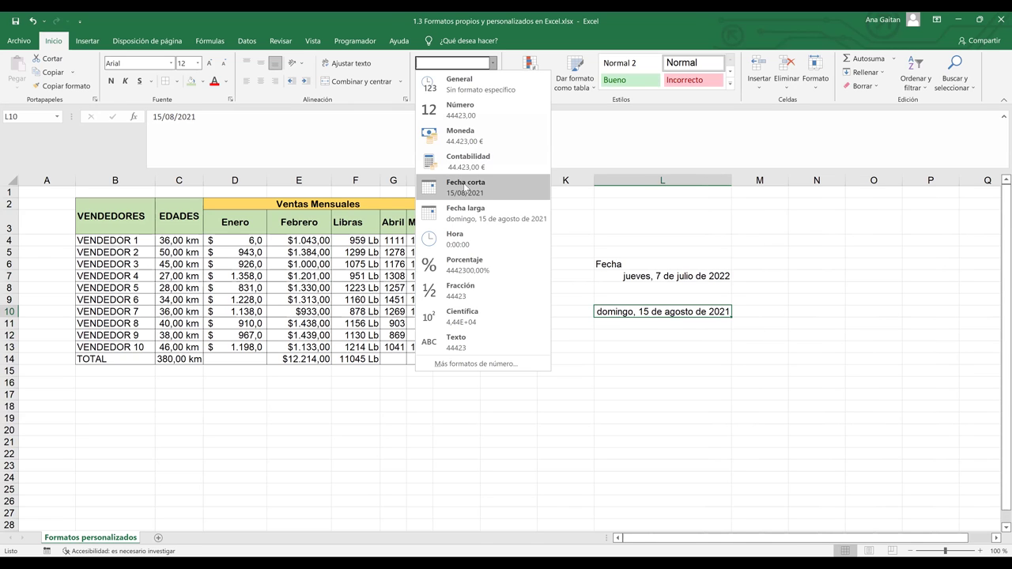
pyautogui.click(463, 183)
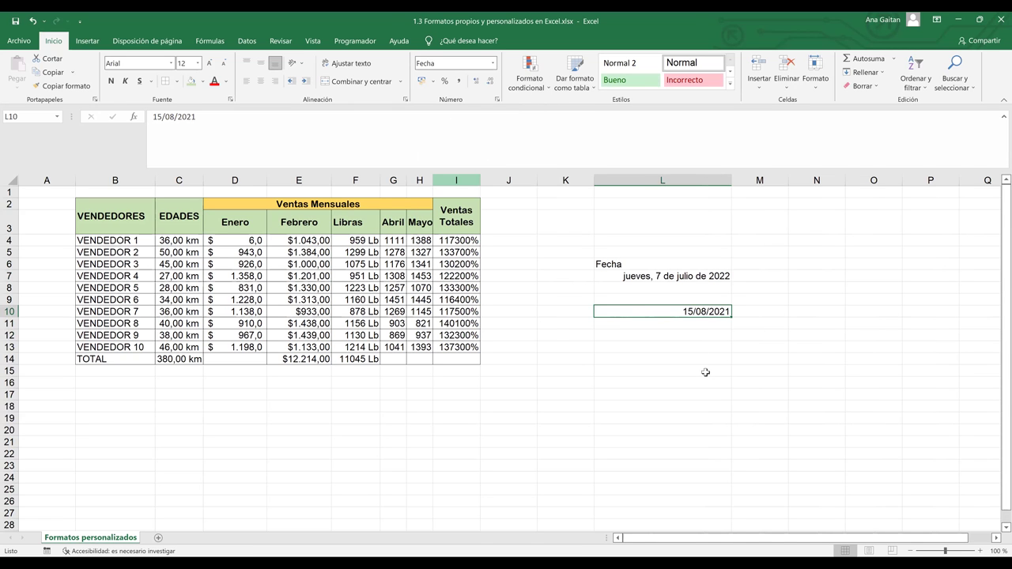
pyautogui.click(706, 372)
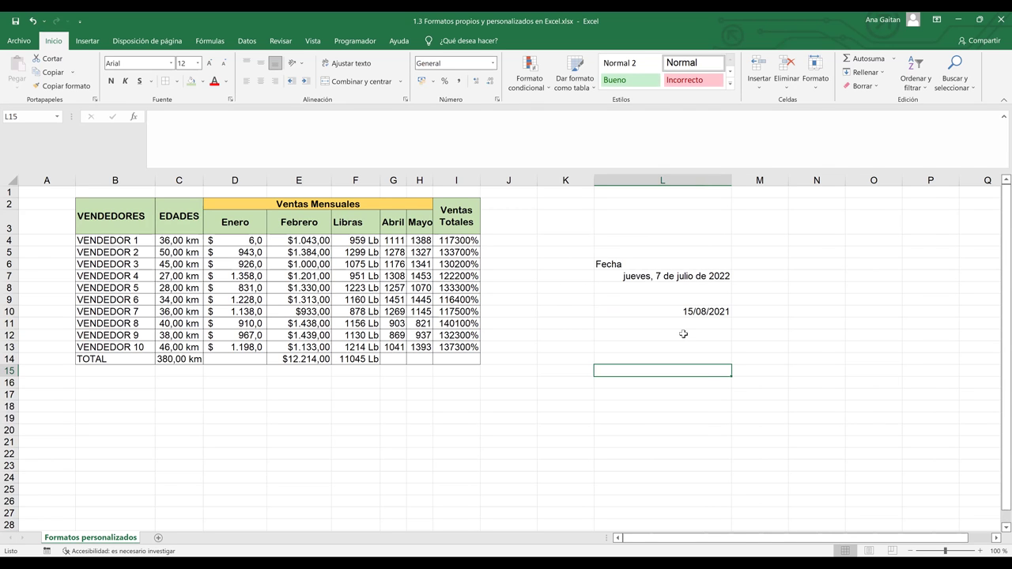
# Try to recolor the borders of the sales table B2:I14 using the standard purple line color
pyautogui.click(602, 296)
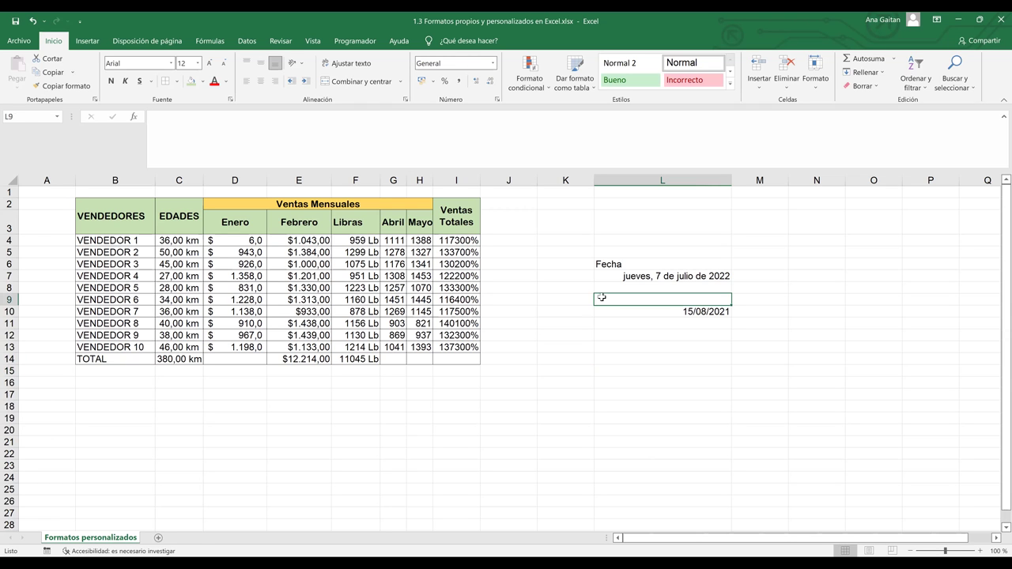
pyautogui.moveTo(110, 218); pyautogui.dragTo(419, 277)
pyautogui.moveTo(447, 354); pyautogui.dragTo(453, 360)
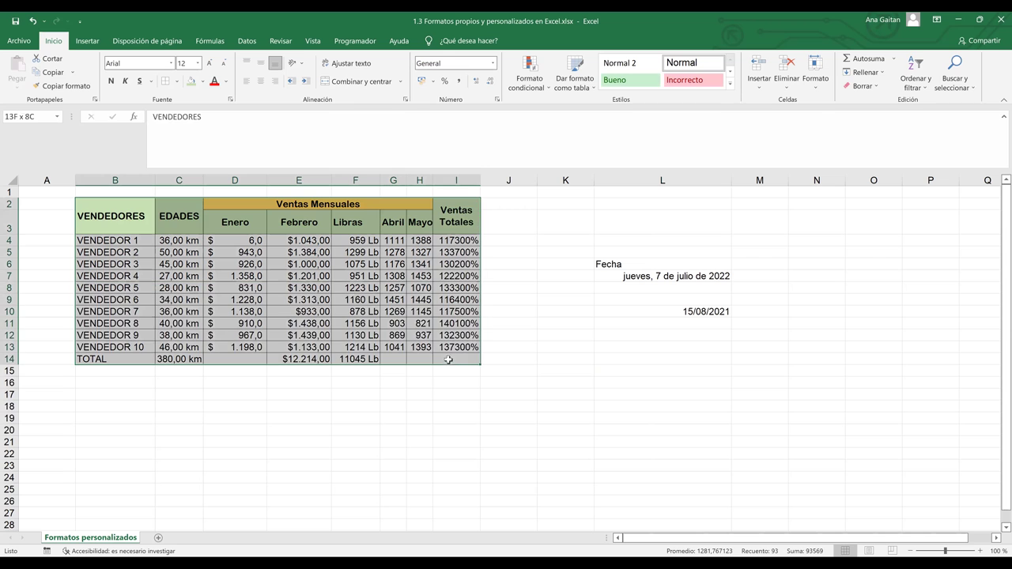
pyautogui.click(178, 82)
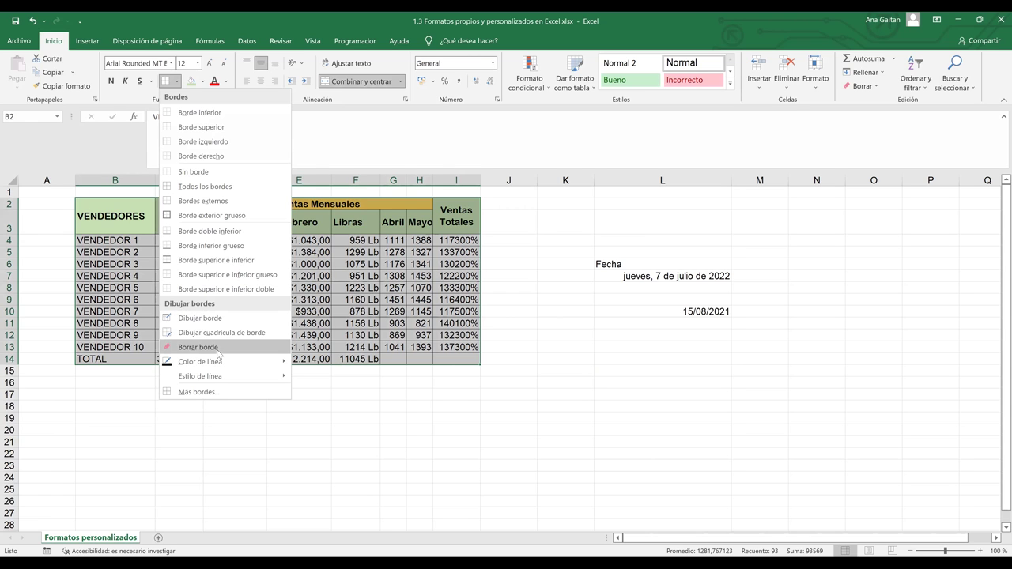
pyautogui.moveTo(216, 365)
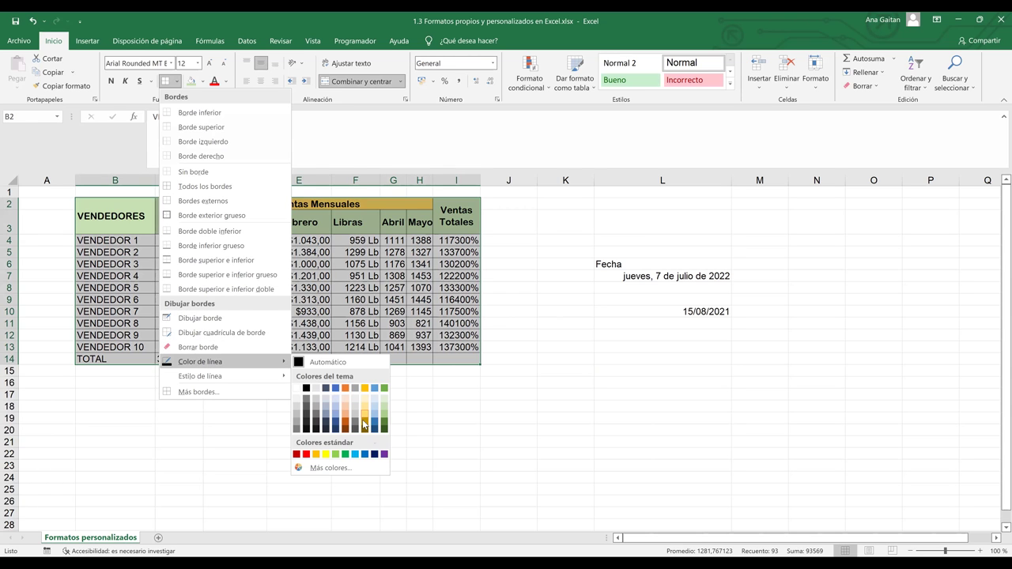
pyautogui.click(384, 455)
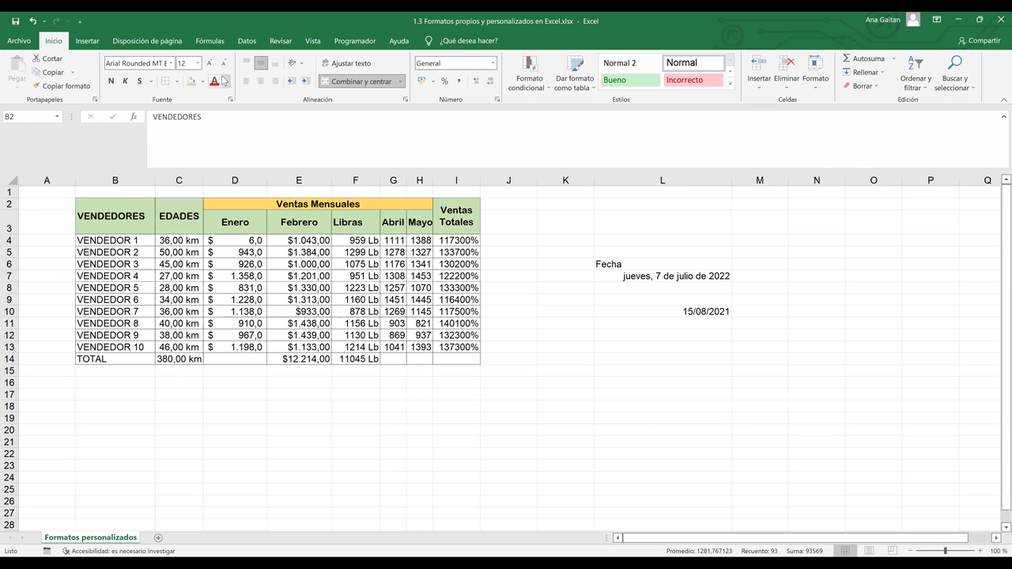
pyautogui.press('Escape')
pyautogui.click(206, 242)
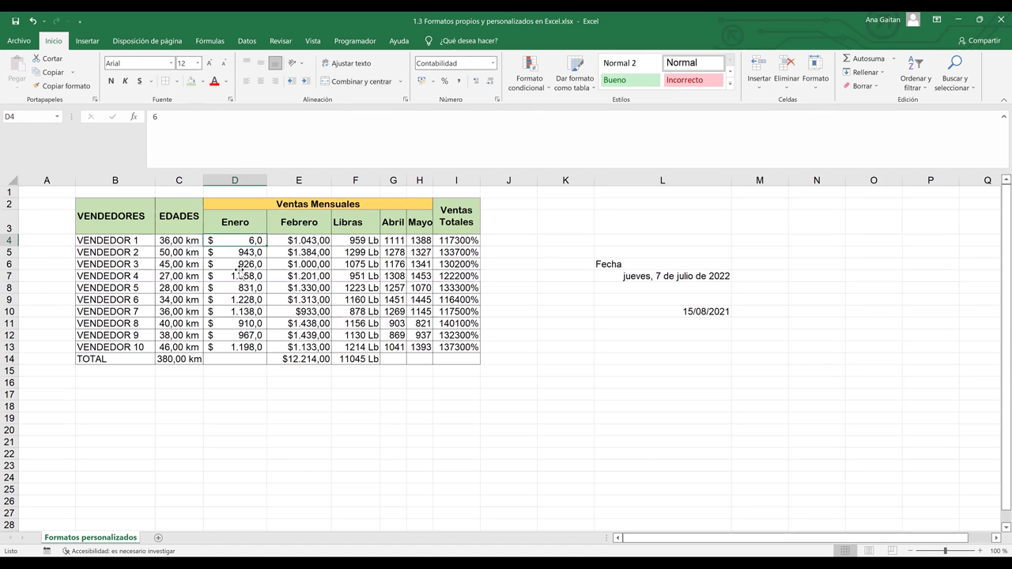
pyautogui.click(237, 267)
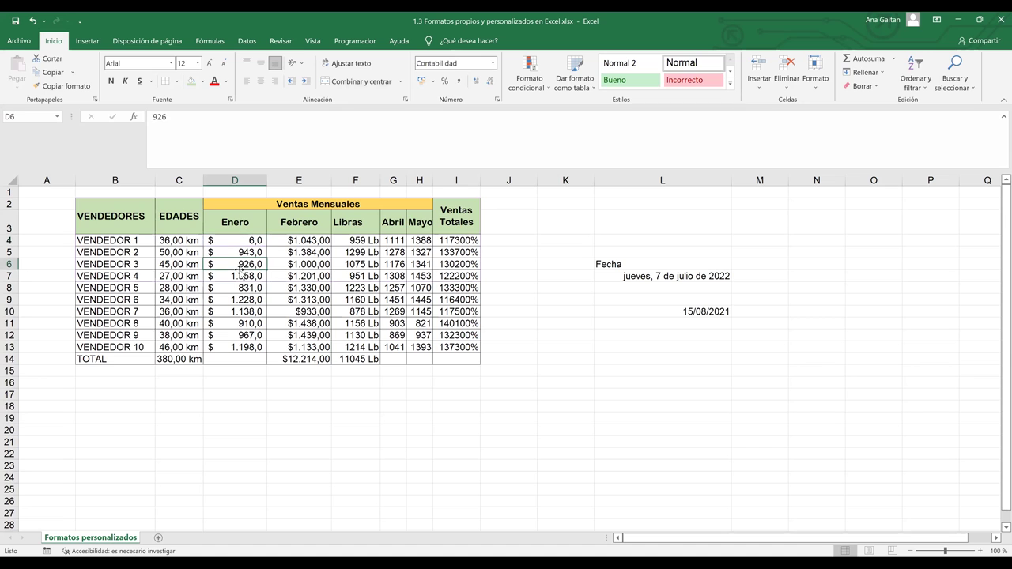
pyautogui.click(727, 334)
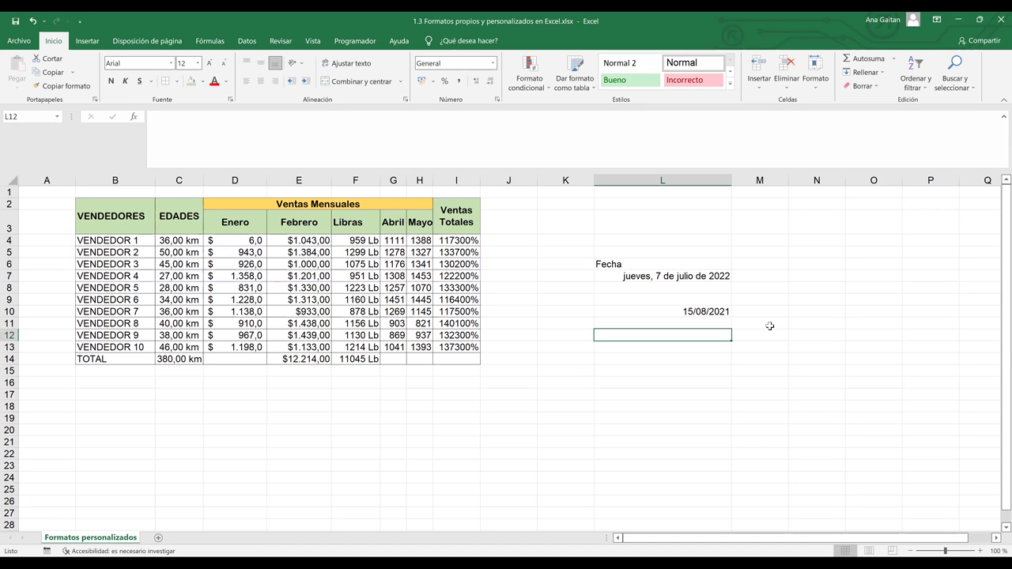
pyautogui.moveTo(759, 264); pyautogui.dragTo(769, 326)
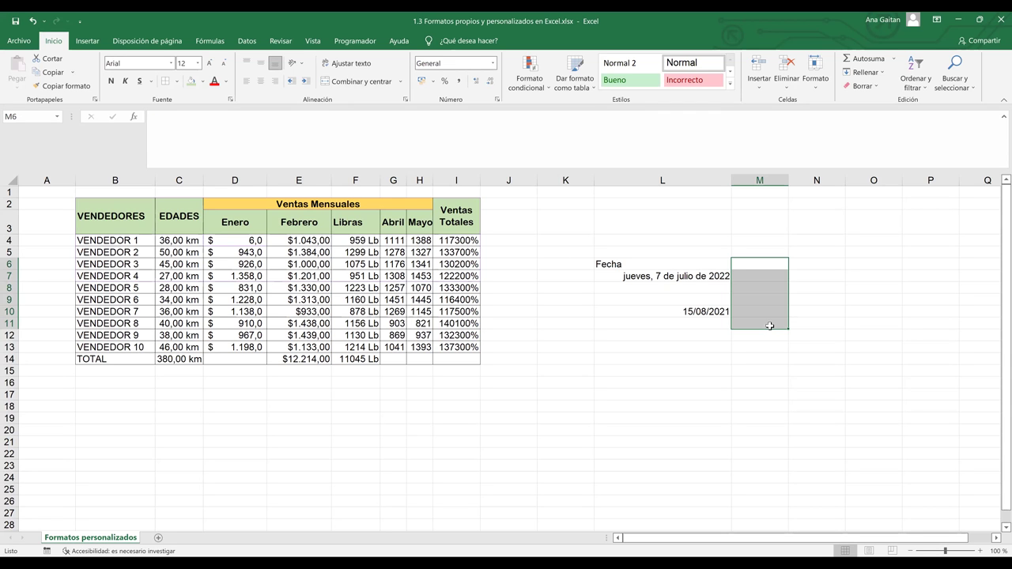
# Fill the date in L10 down to L15 as a series of consecutive days
pyautogui.click(761, 276)
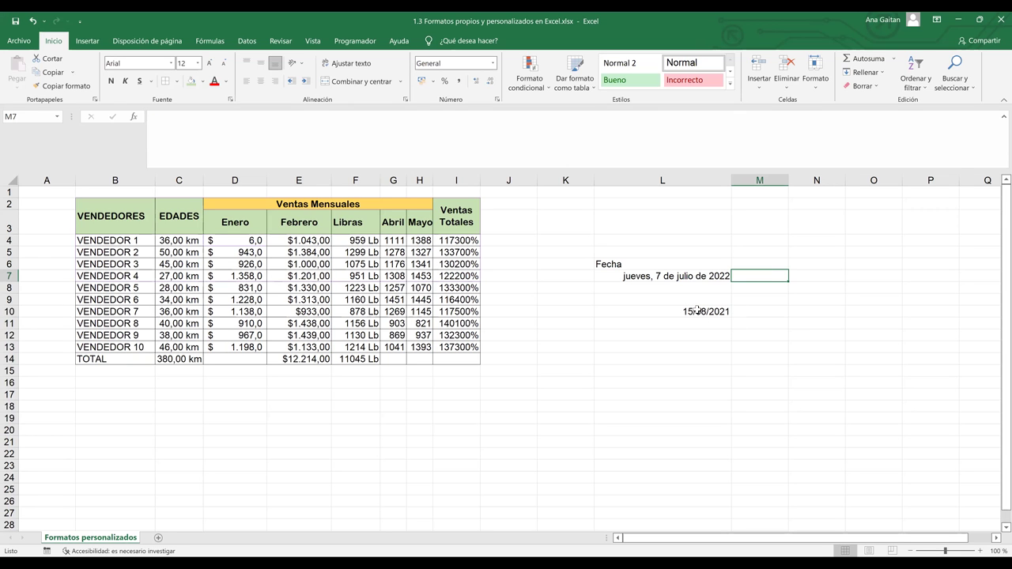
pyautogui.click(730, 314)
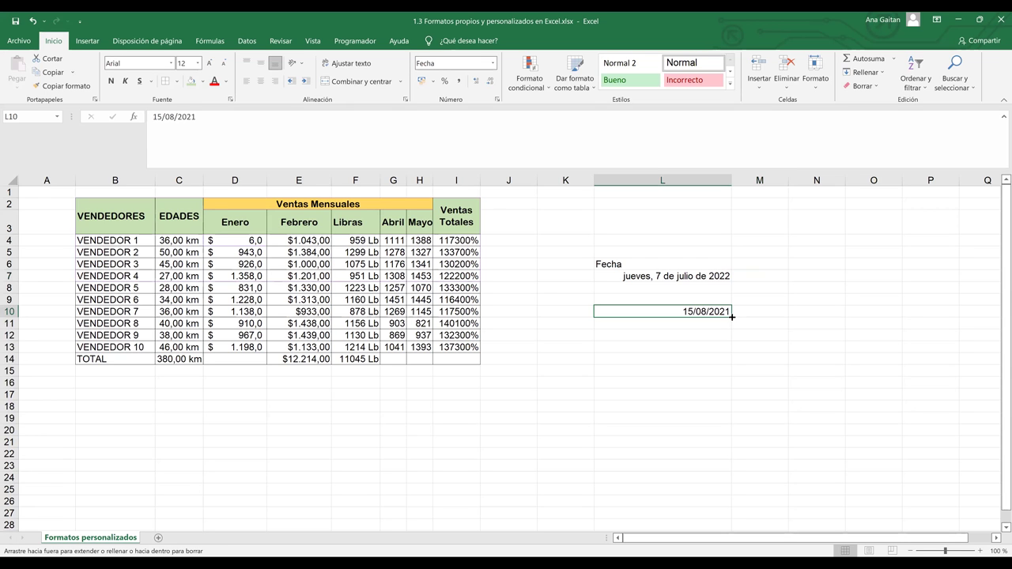
pyautogui.moveTo(725, 378); pyautogui.dragTo(726, 380)
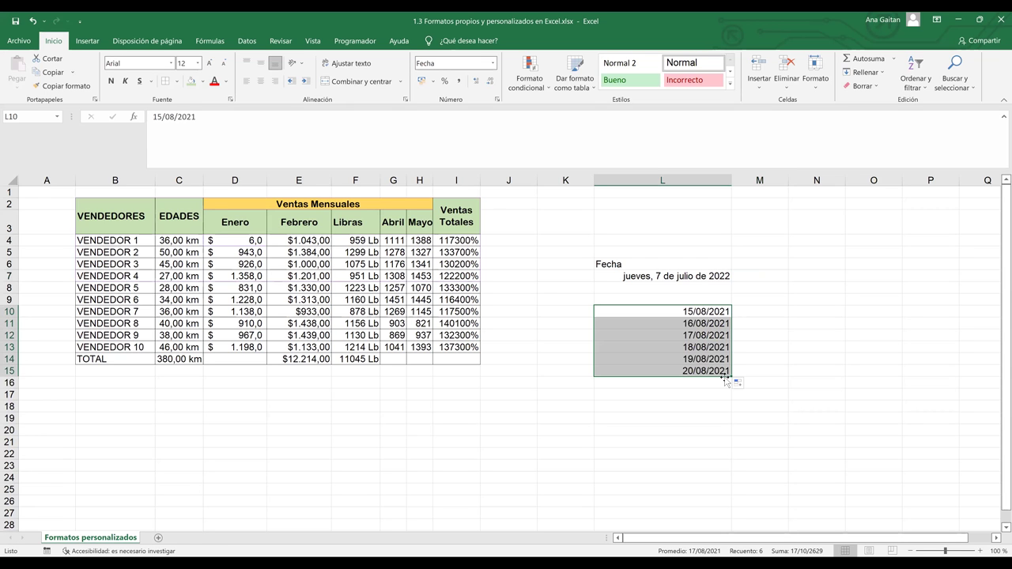
pyautogui.click(698, 323)
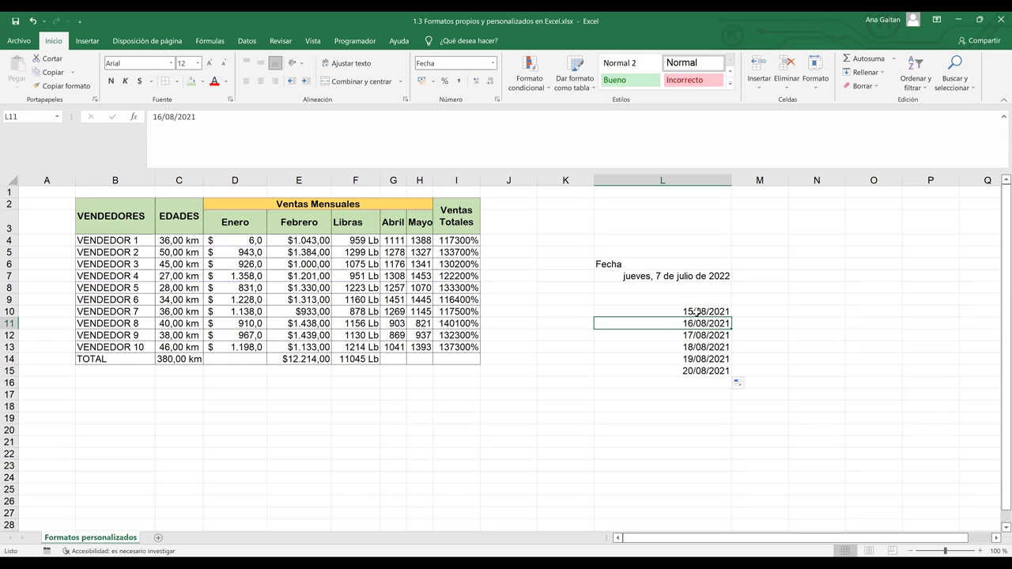
pyautogui.press('Down')
pyautogui.press('Down')
pyautogui.press('Down')
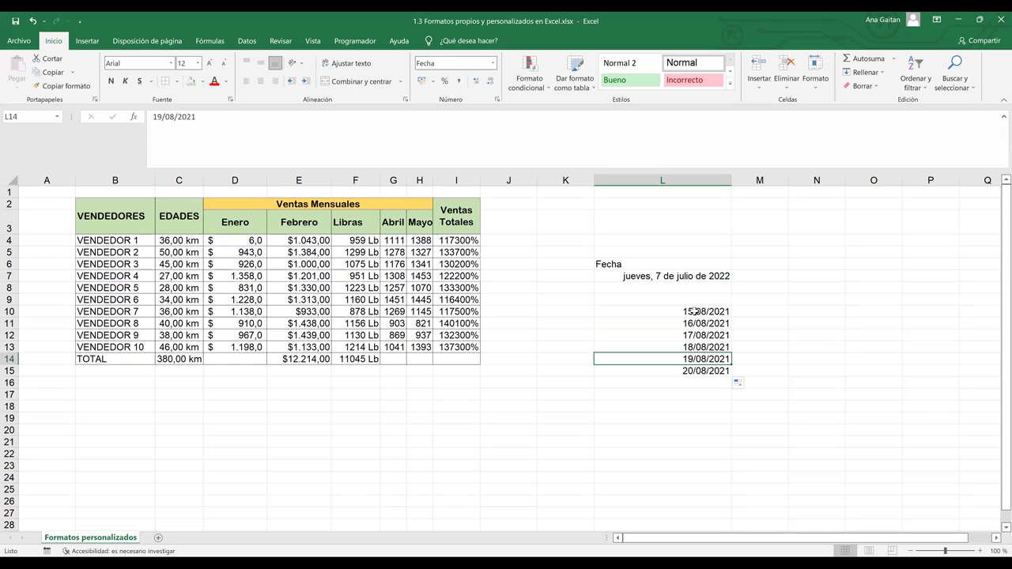
# Format the dates in L10:L15 as long dates (Fecha larga)
pyautogui.moveTo(694, 311); pyautogui.dragTo(709, 381)
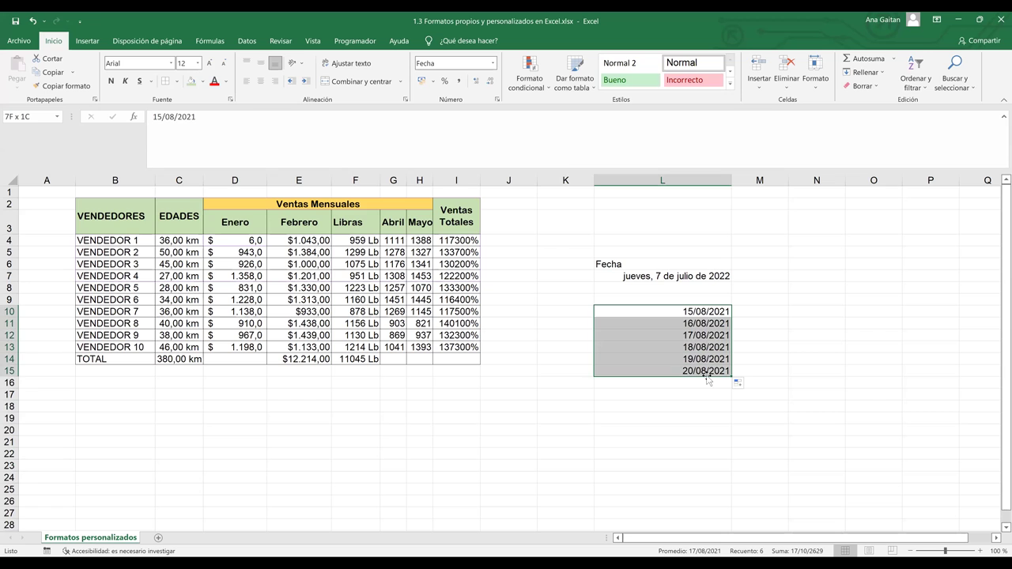
pyautogui.click(492, 69)
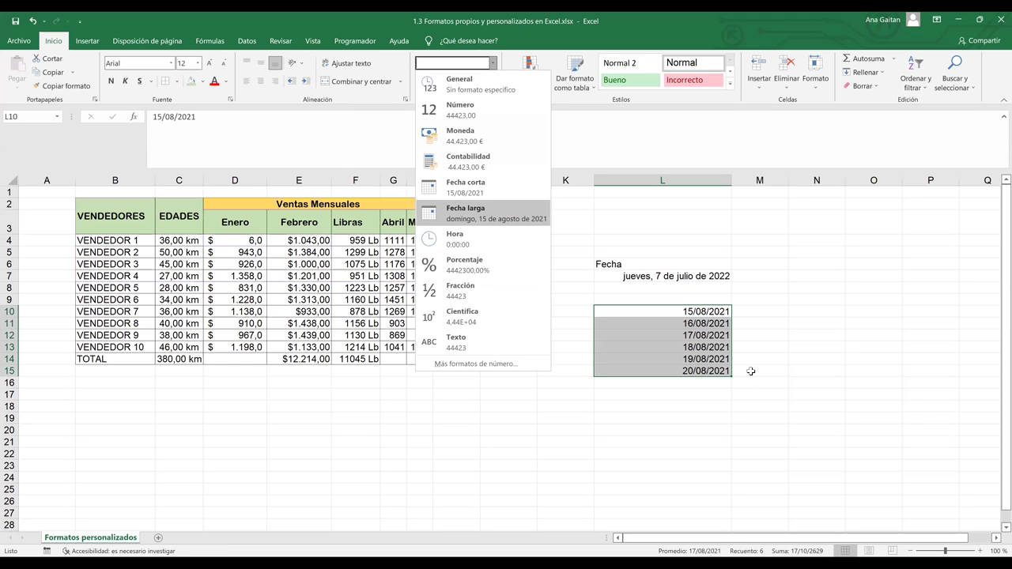
pyautogui.press('Return')
pyautogui.click(711, 361)
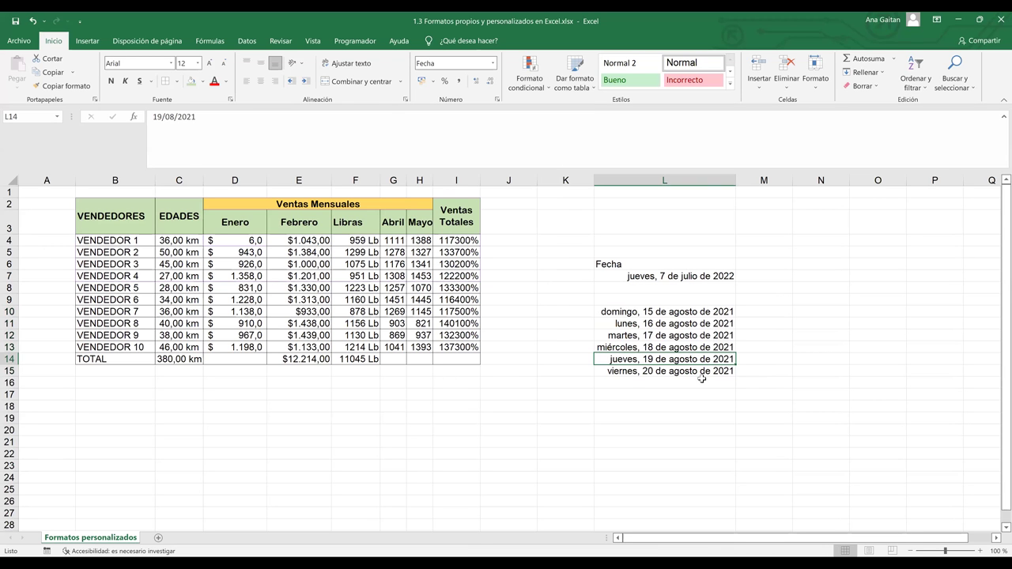
pyautogui.press('Down')
pyautogui.press('Down')
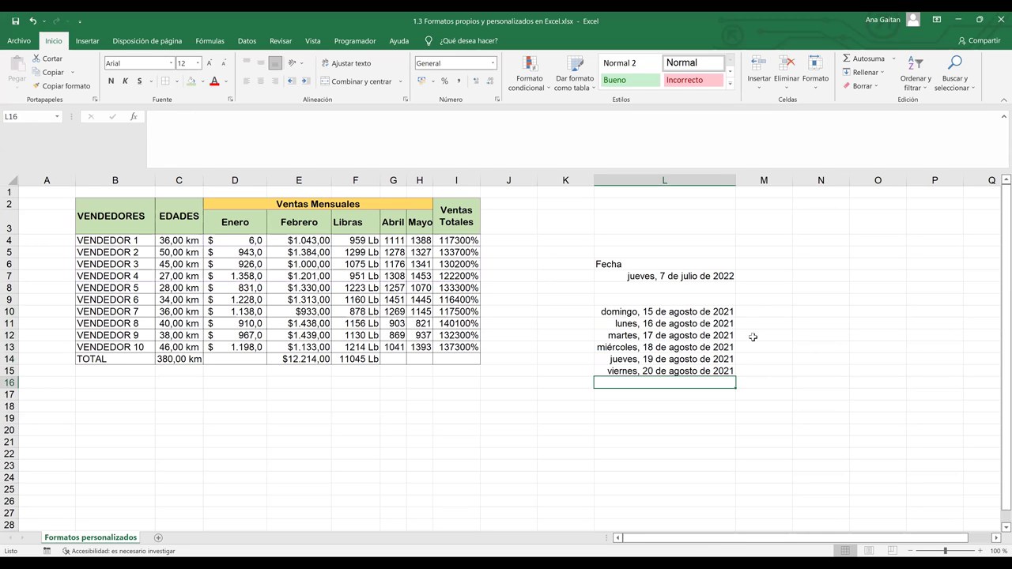
# Apply the long date format (Fecha larga) to the empty cells M10:M15
pyautogui.moveTo(753, 311); pyautogui.dragTo(753, 335)
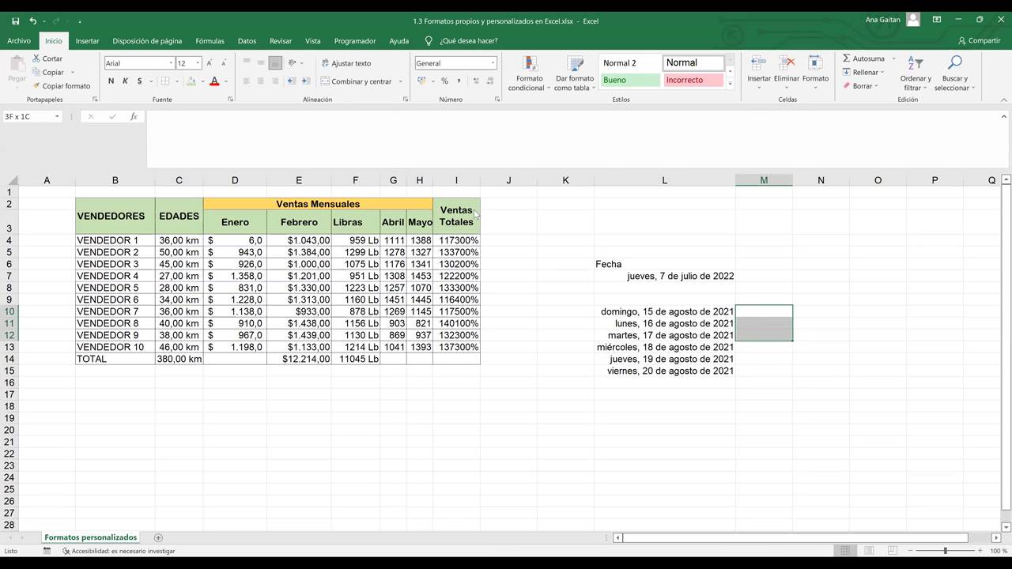
pyautogui.hotkey('shift', 'Down')
pyautogui.hotkey('shift', 'Down')
pyautogui.hotkey('shift', 'Down')
pyautogui.hotkey('alt', 'h')
pyautogui.press('n')
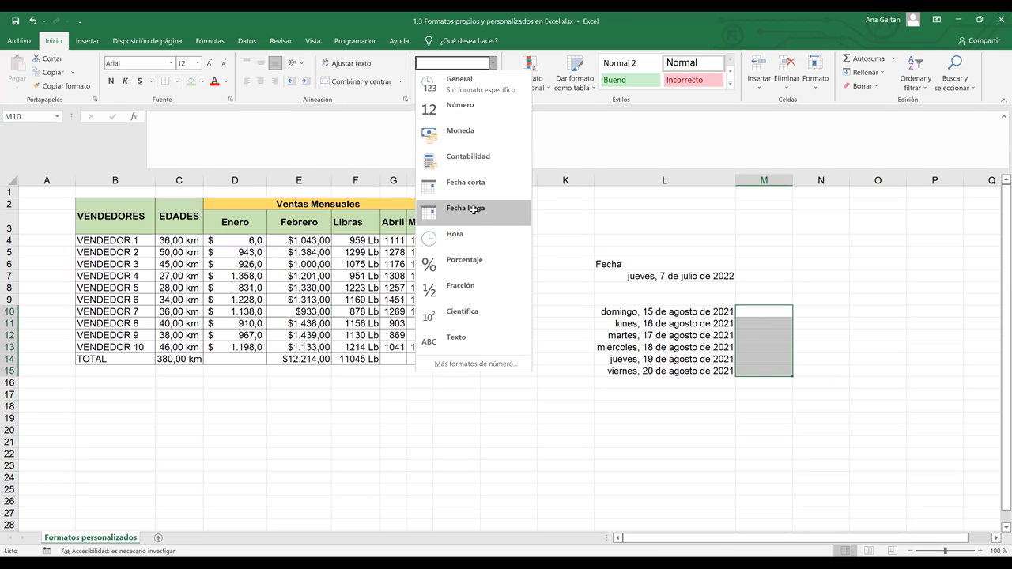
pyautogui.click(475, 214)
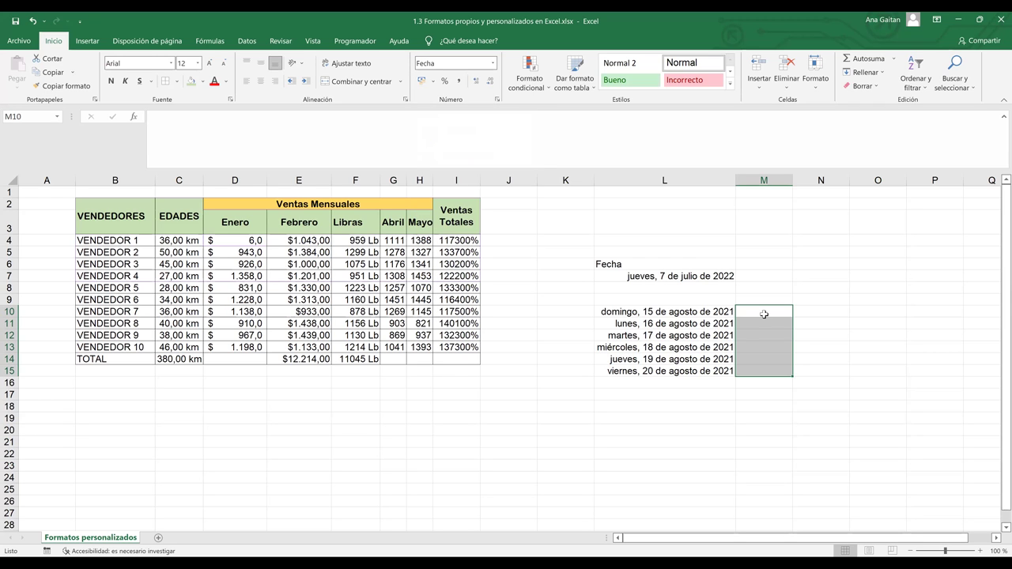
# Enter the date 2/01/1992 in M10 and add purple borders to the range L10:O15
pyautogui.click(764, 314)
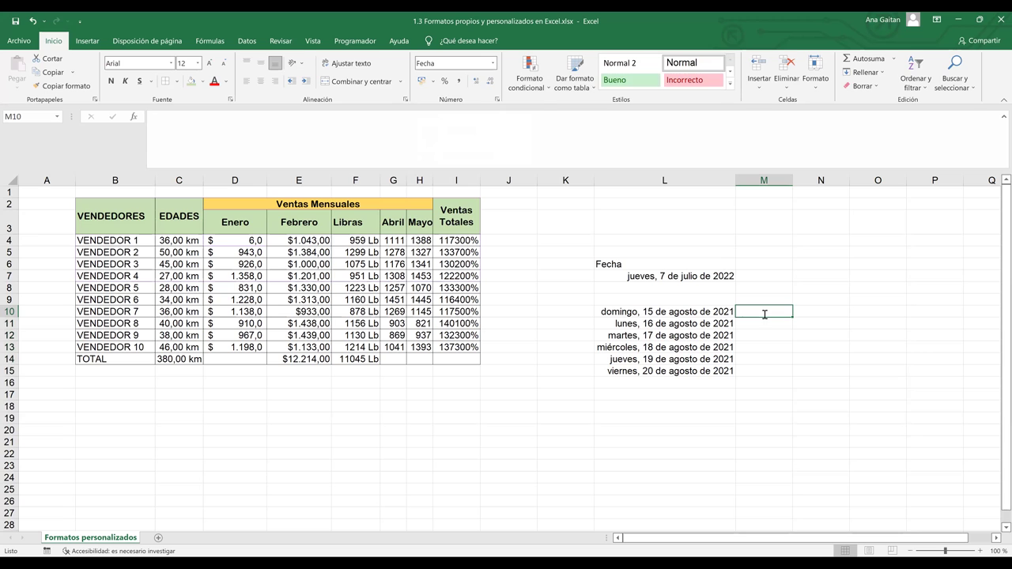
pyautogui.write('2')
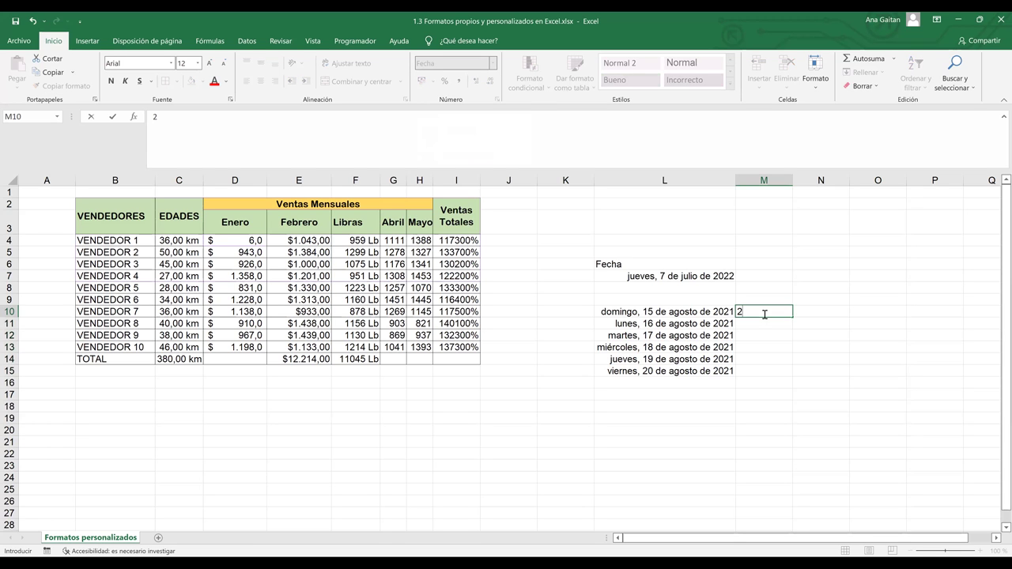
pyautogui.write('/01/19')
pyautogui.press('Return')
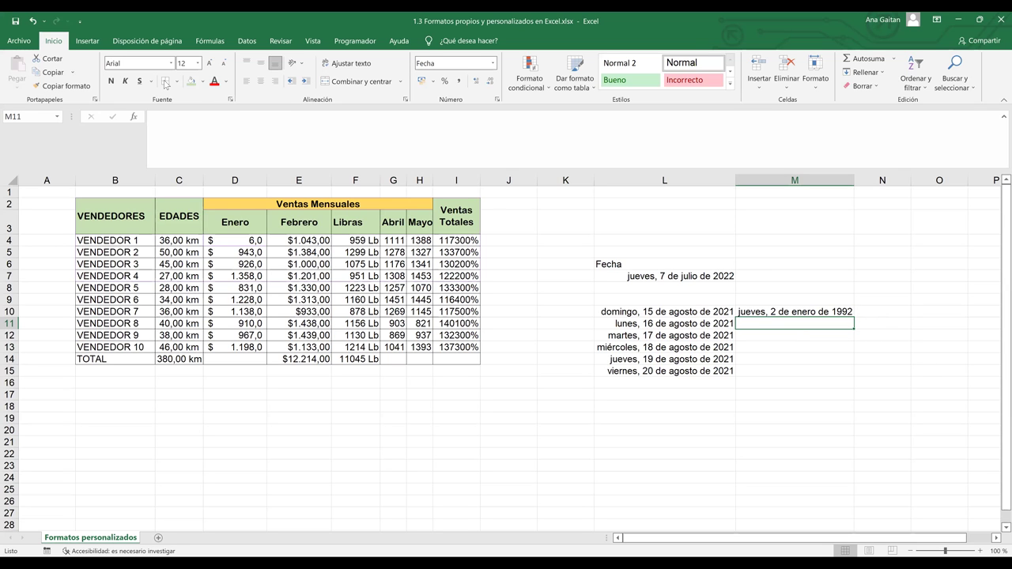
pyautogui.hotkey('ctrl', 'z')
# Apply the percentage style to N10:N15 and enter percentages down the column, including 5%, 6% and 0%
pyautogui.moveTo(868, 310); pyautogui.dragTo(878, 369)
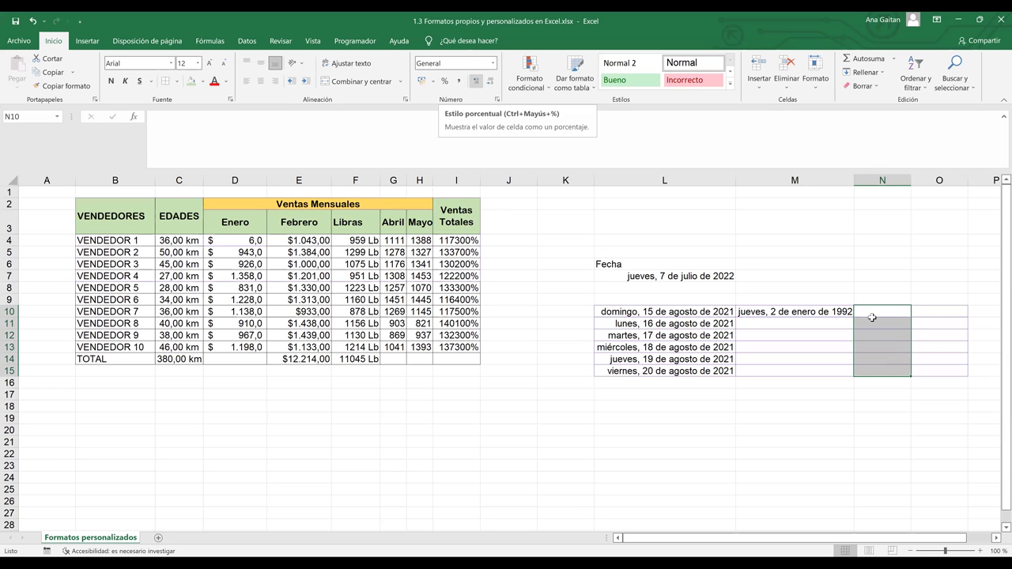
pyautogui.write('6')
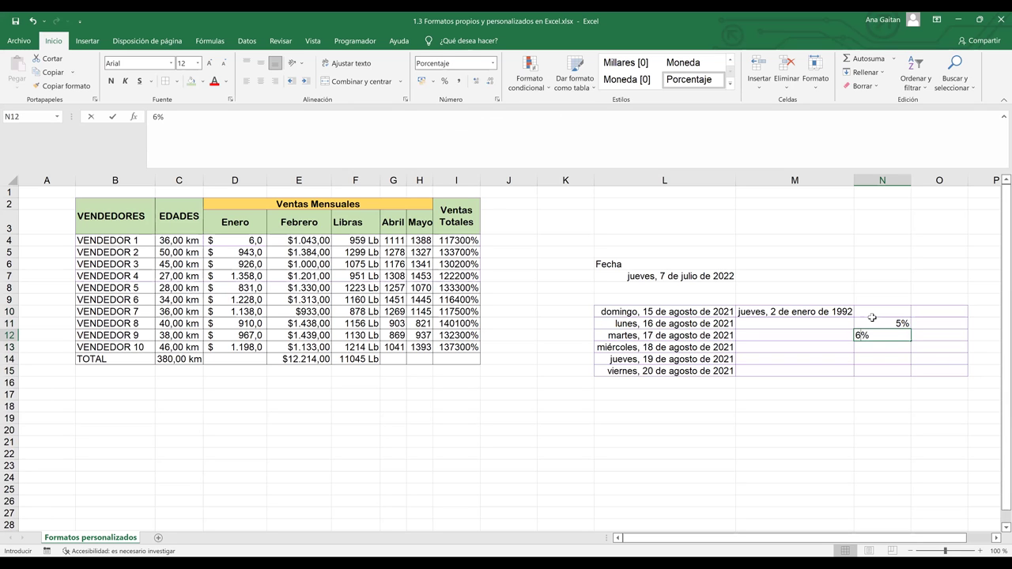
pyautogui.press('Return')
pyautogui.write('0')
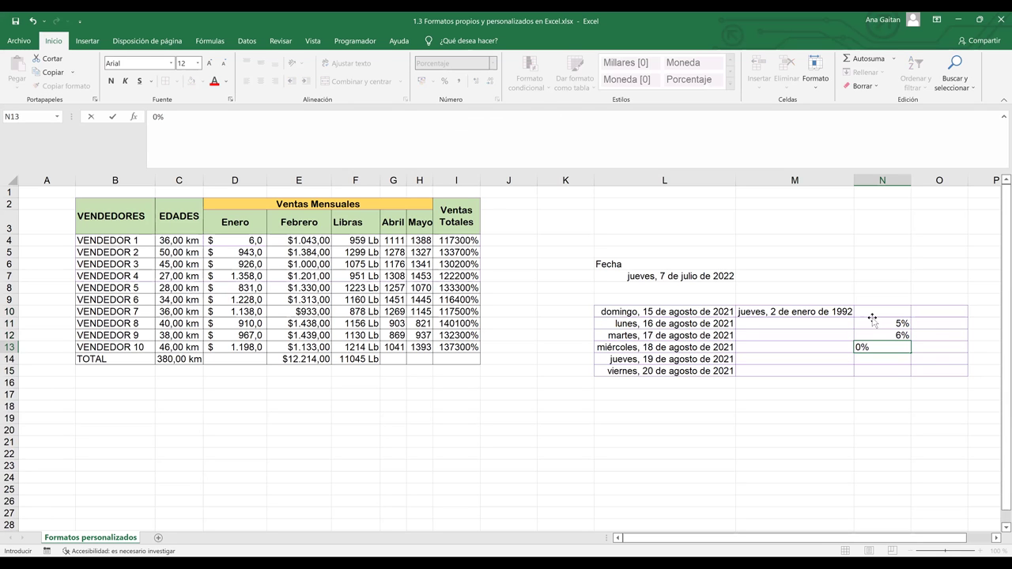
# Format N10:N15 as Número and try increasing and decreasing the number of decimal places
pyautogui.click(872, 317)
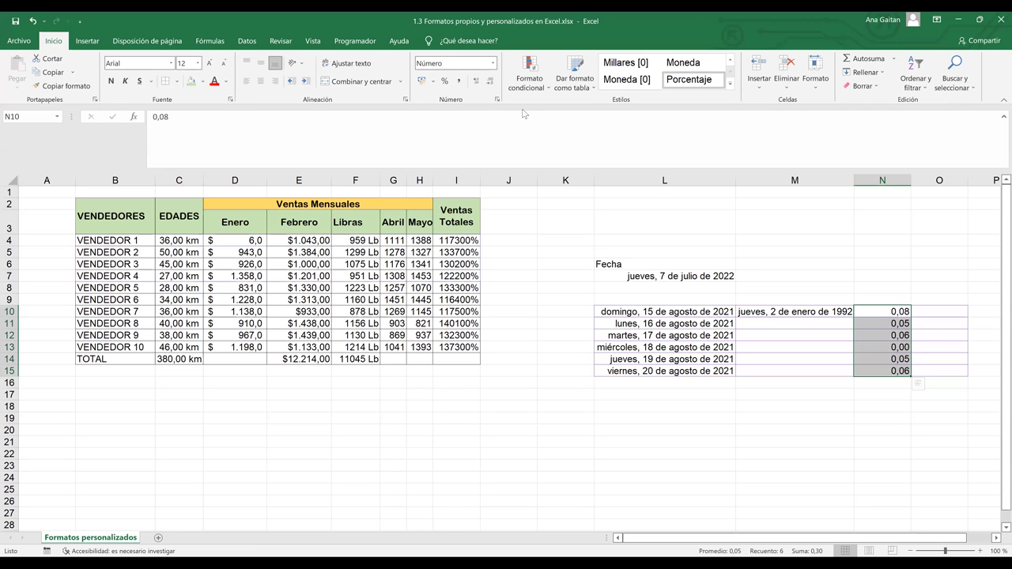
pyautogui.click(476, 83)
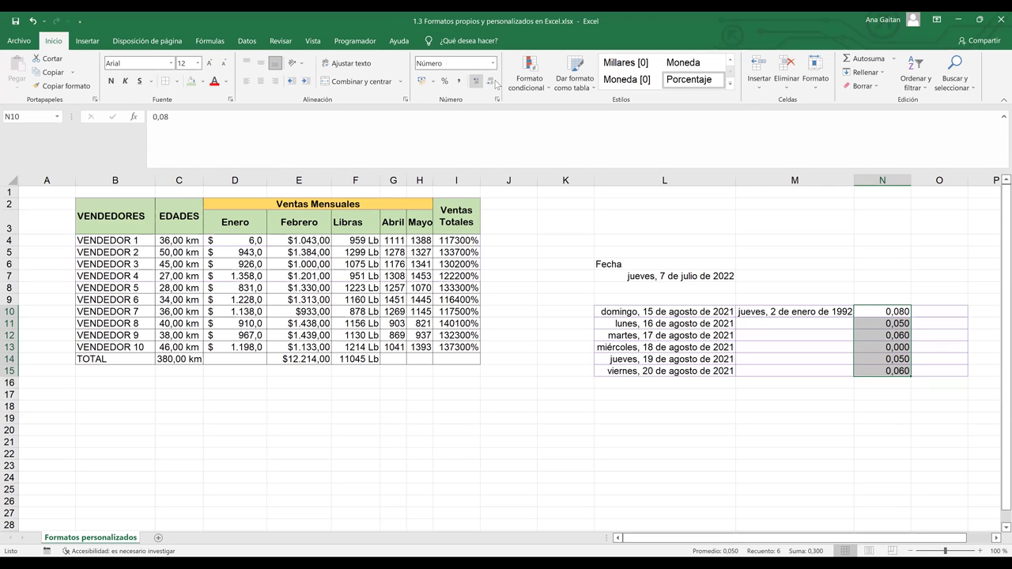
pyautogui.click(492, 82)
pyautogui.click(493, 82)
pyautogui.click(493, 82)
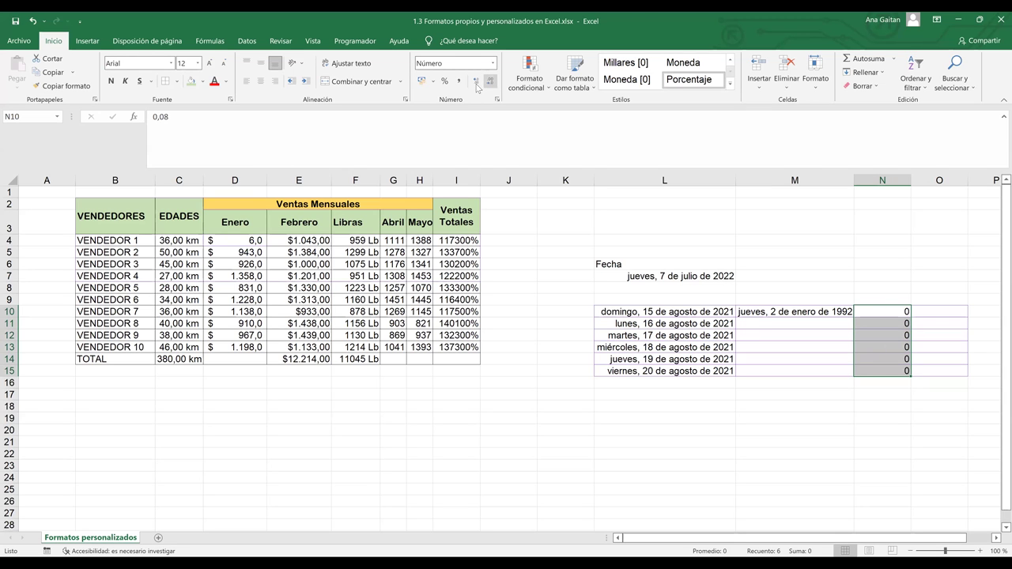
pyautogui.click(492, 84)
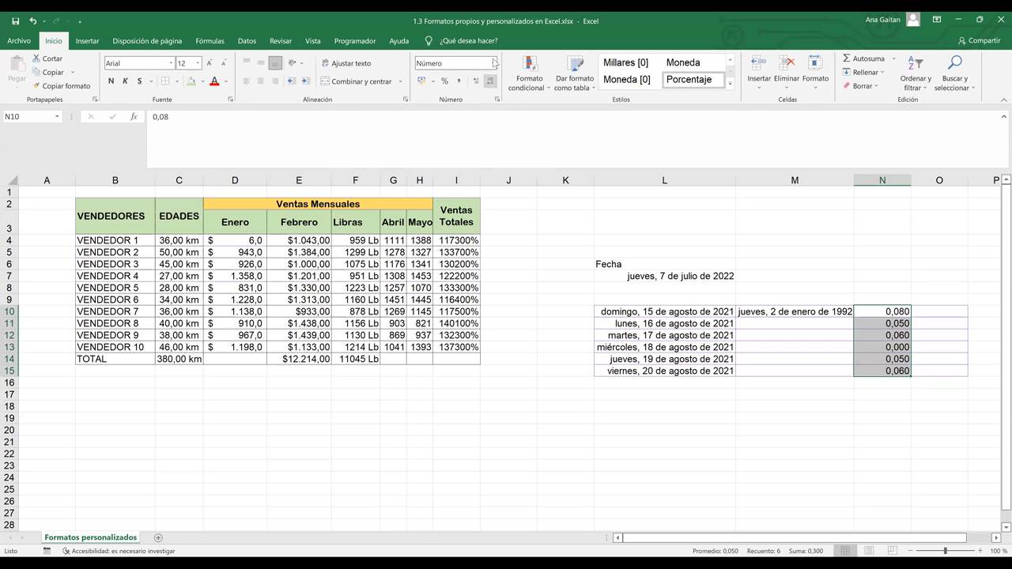
# Apply the accounting format (Contabilidad) to N10:N15 with two decimal places and the $ currency symbol
pyautogui.click(494, 63)
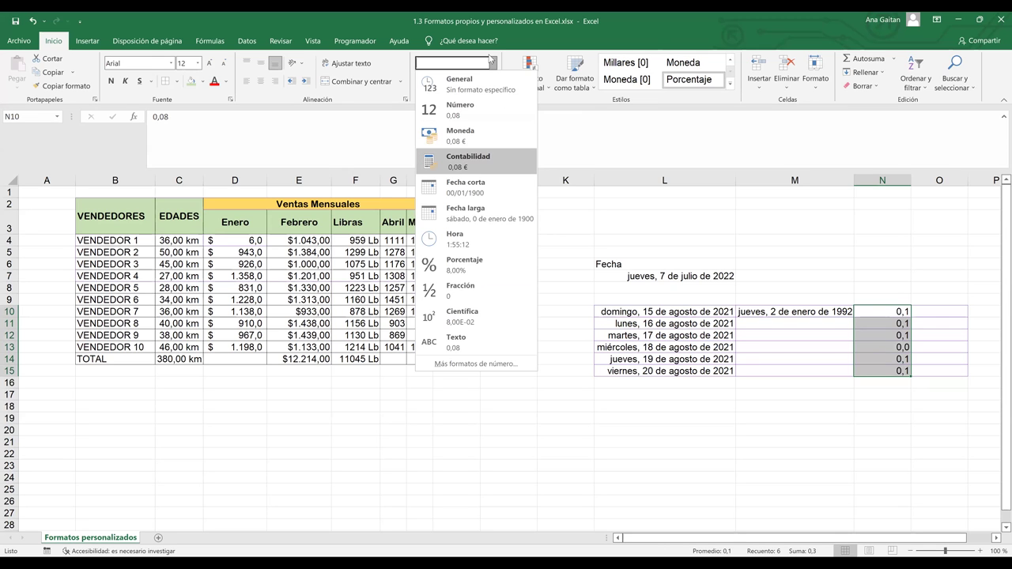
pyautogui.click(461, 161)
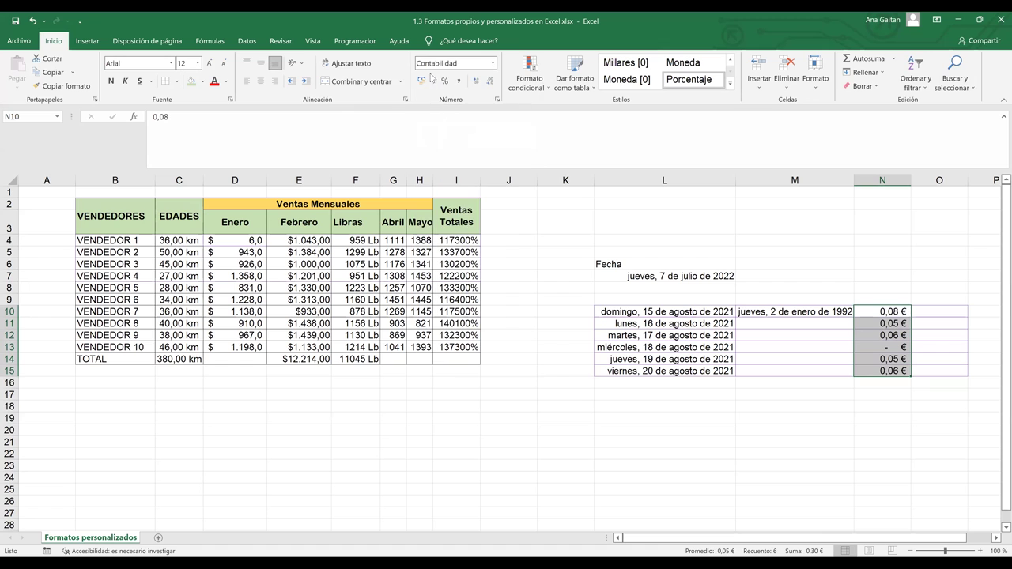
pyautogui.click(498, 100)
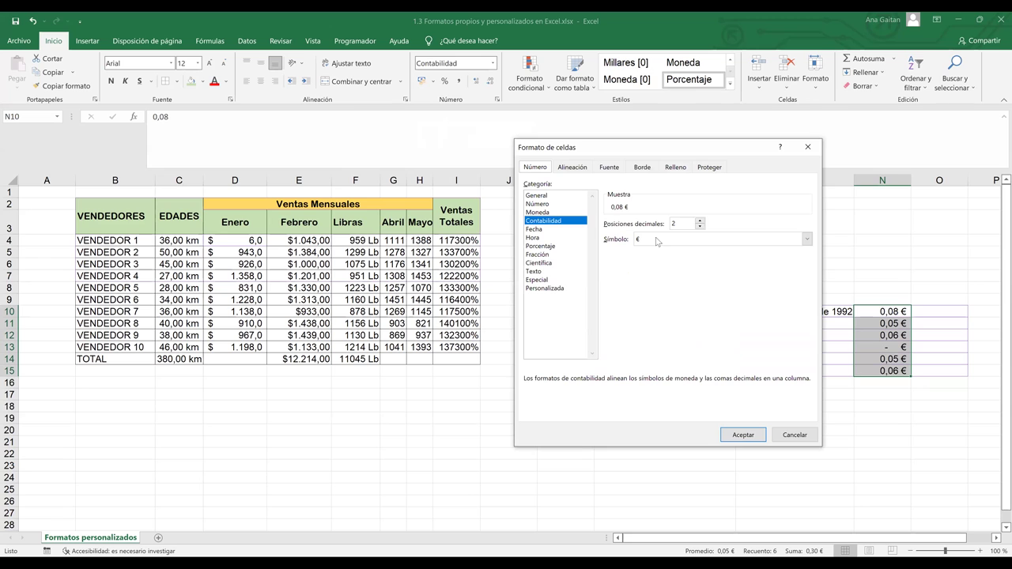
pyautogui.click(806, 239)
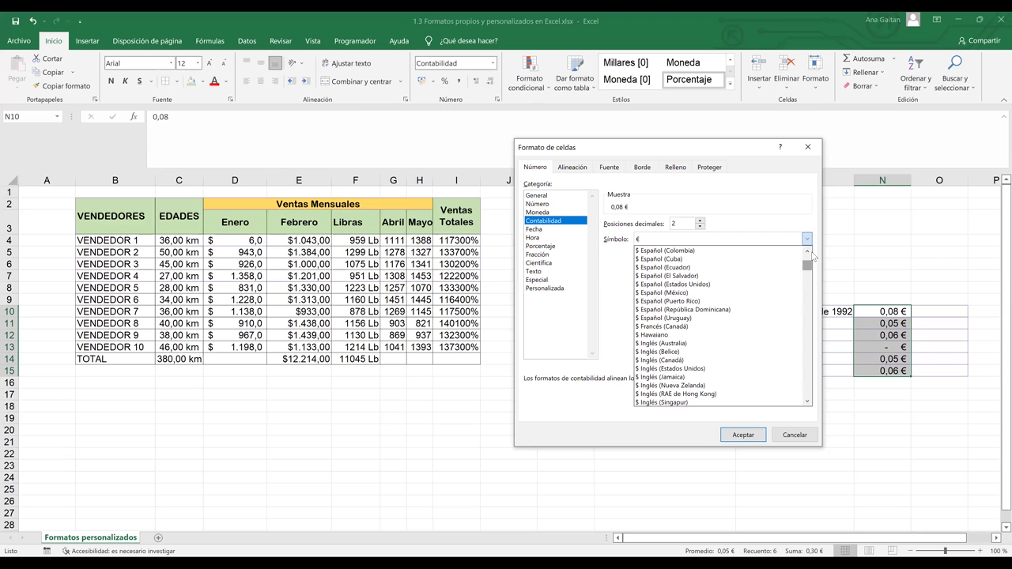
pyautogui.scroll(-3, 710, 343)
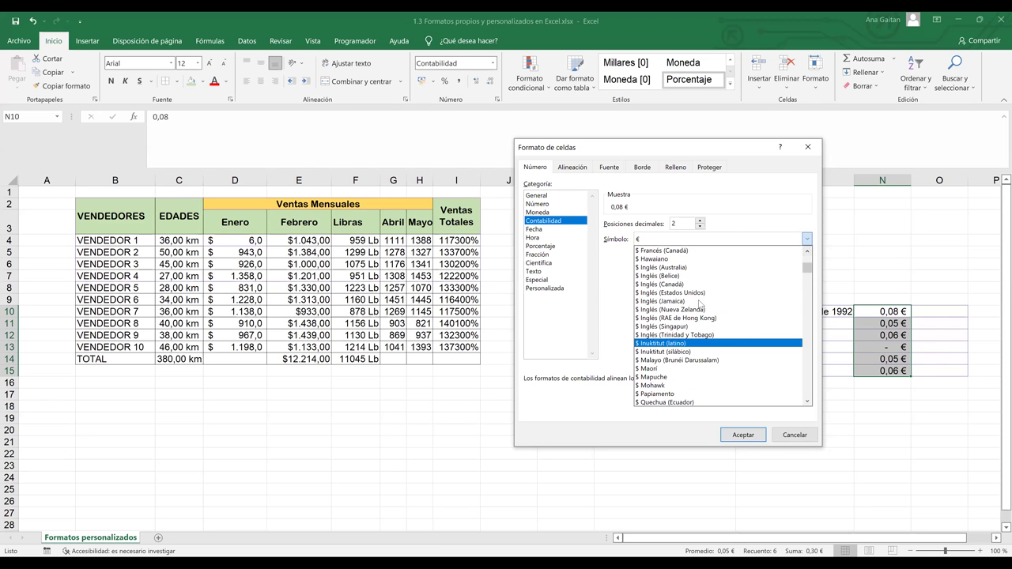
pyautogui.click(808, 255)
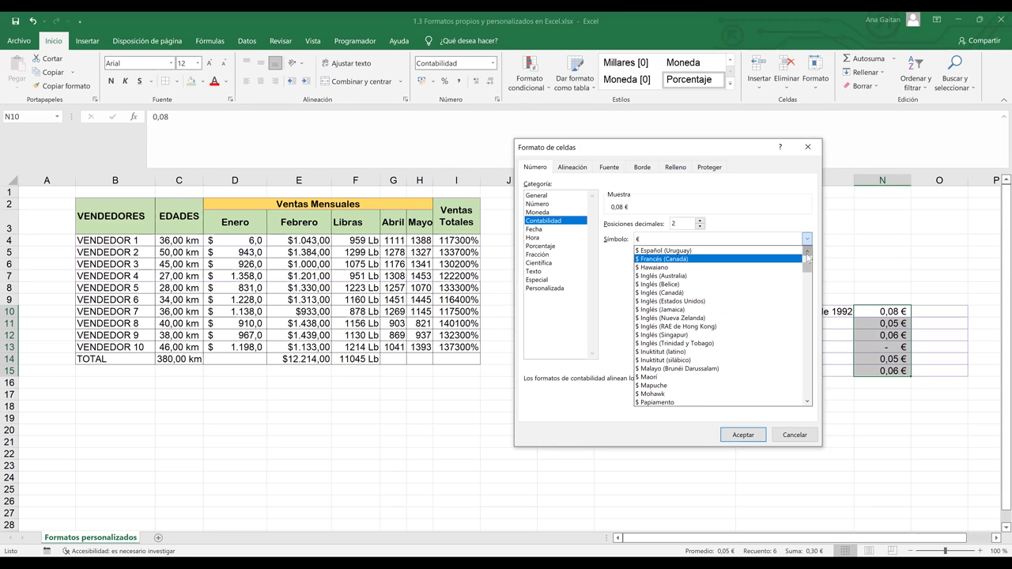
pyautogui.scroll(3, 779, 271)
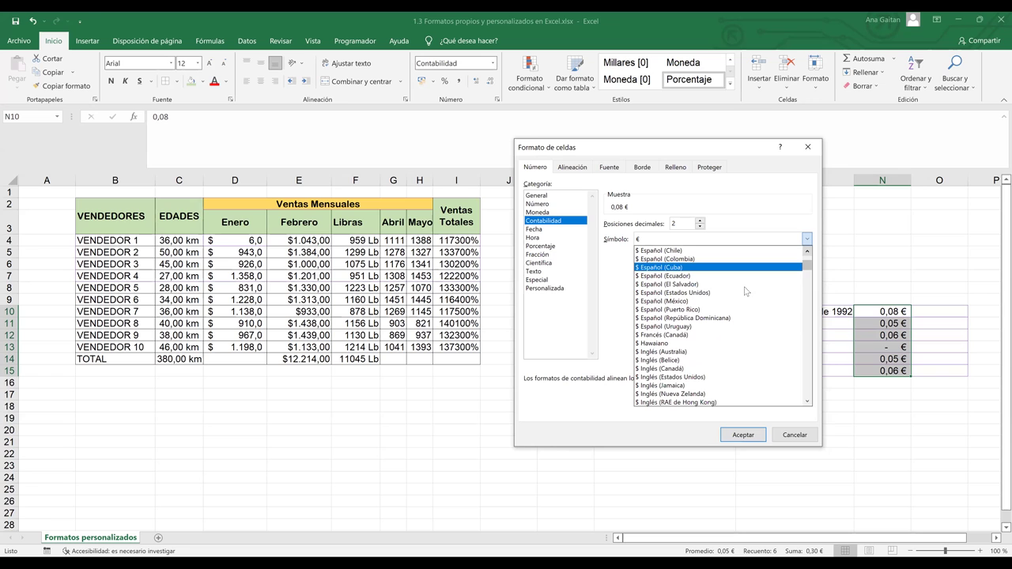
pyautogui.click(747, 435)
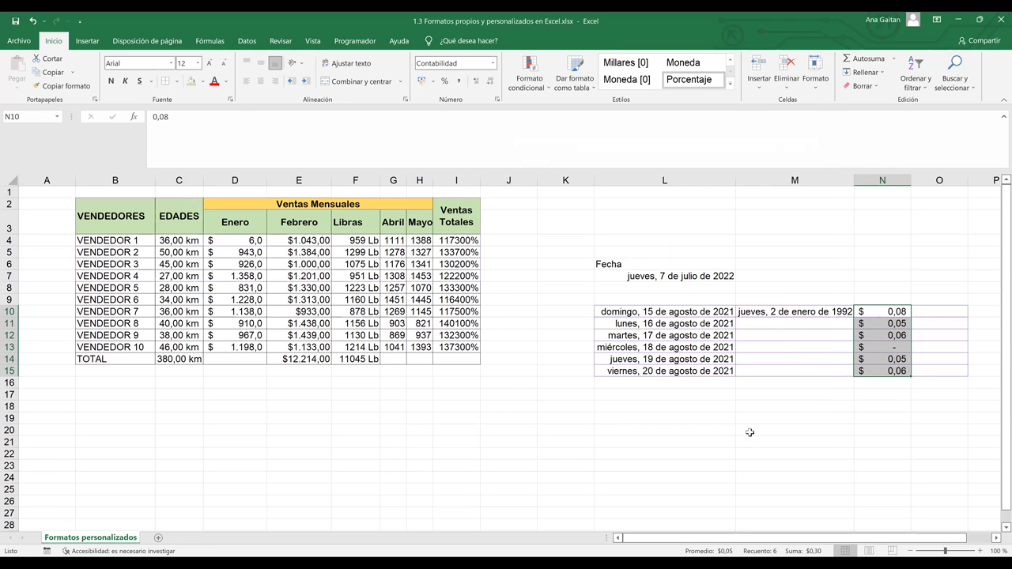
pyautogui.click(808, 453)
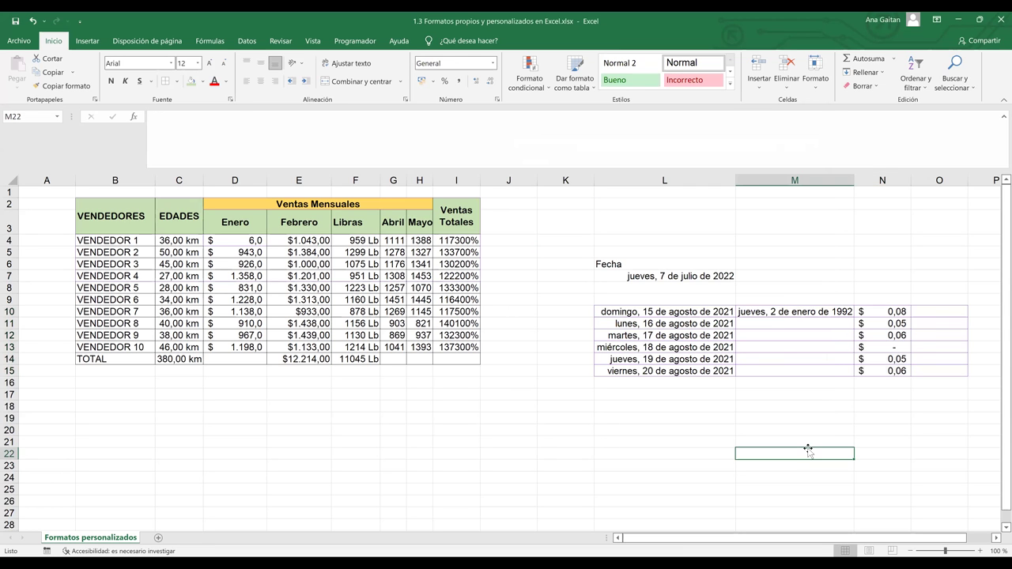
pyautogui.click(548, 334)
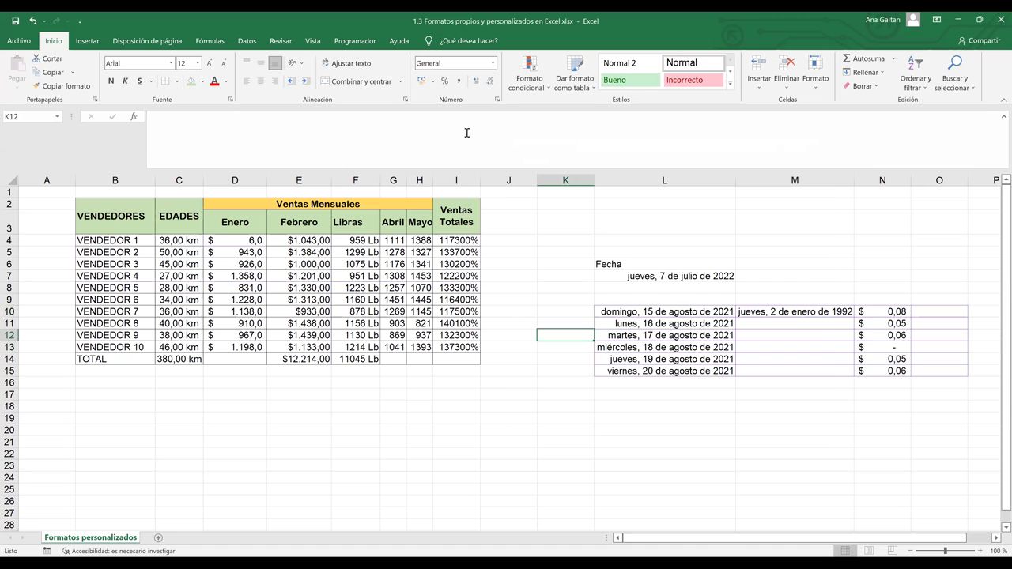
pyautogui.click(443, 290)
pyautogui.click(459, 335)
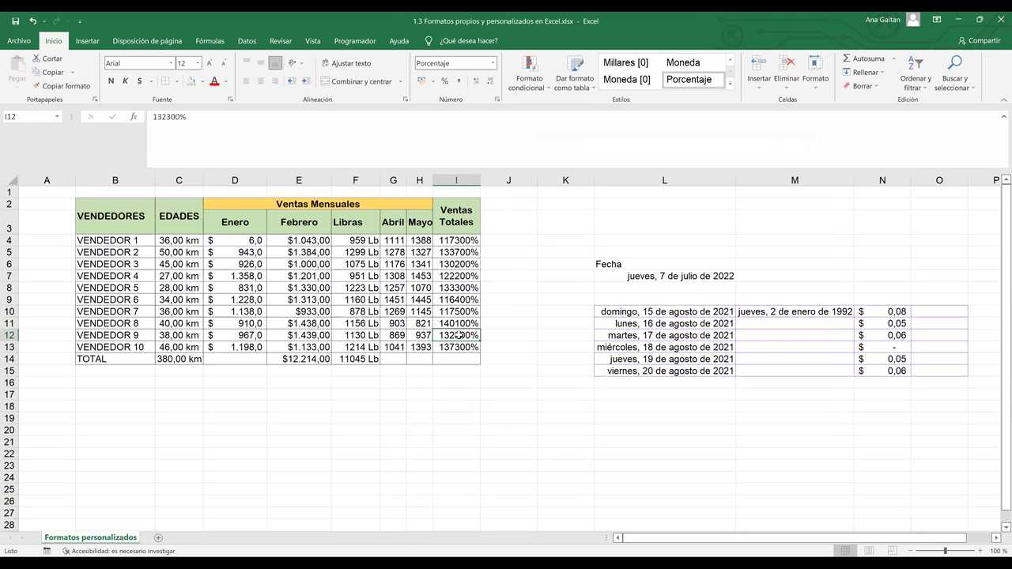
pyautogui.click(412, 320)
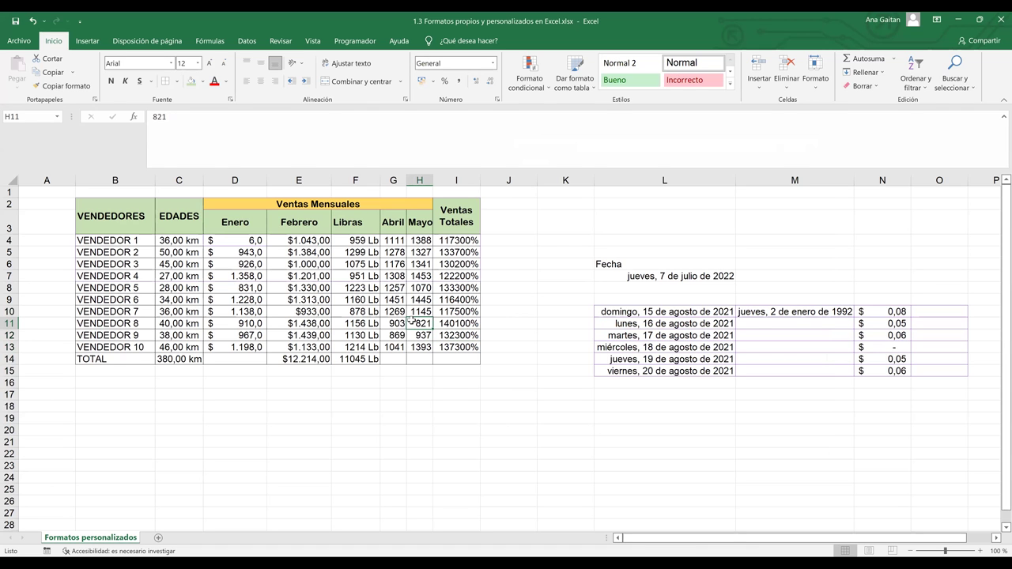